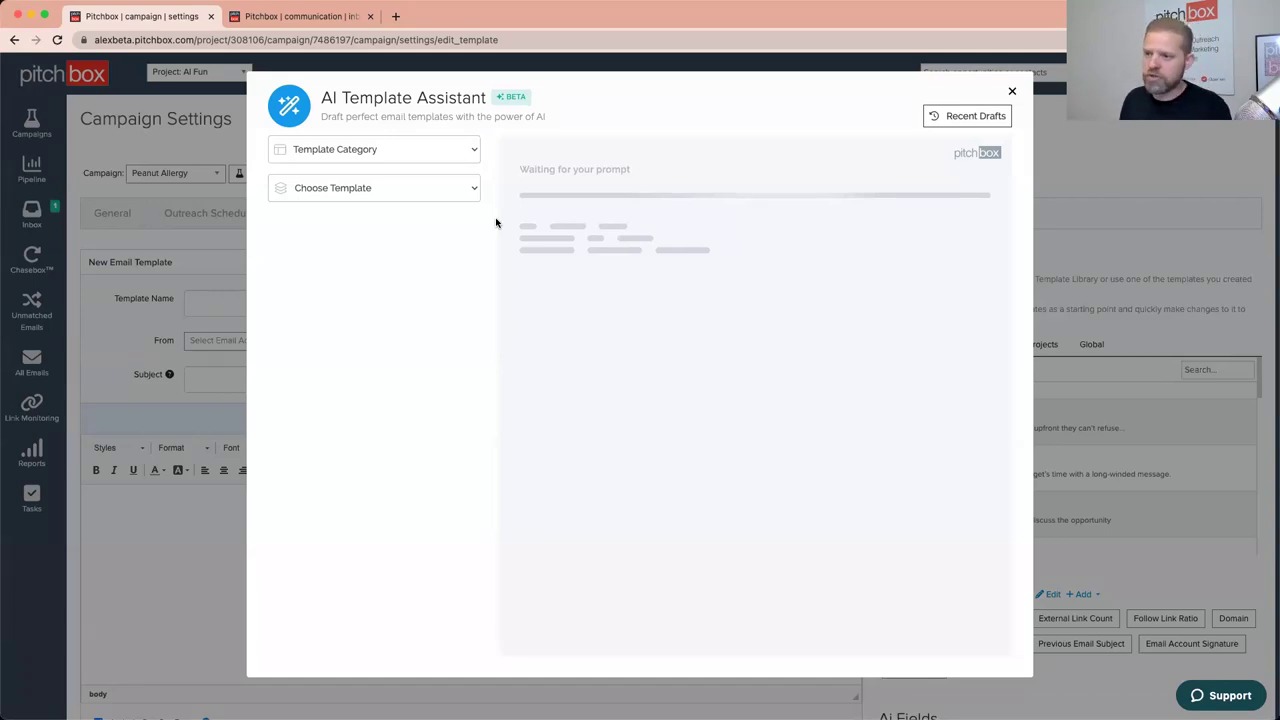
# Step: Choose the Guest Post category and the "Guest Post Based on Topic" template in the AI Template Assistant
pyautogui.click(437, 150)
pyautogui.click(431, 166)
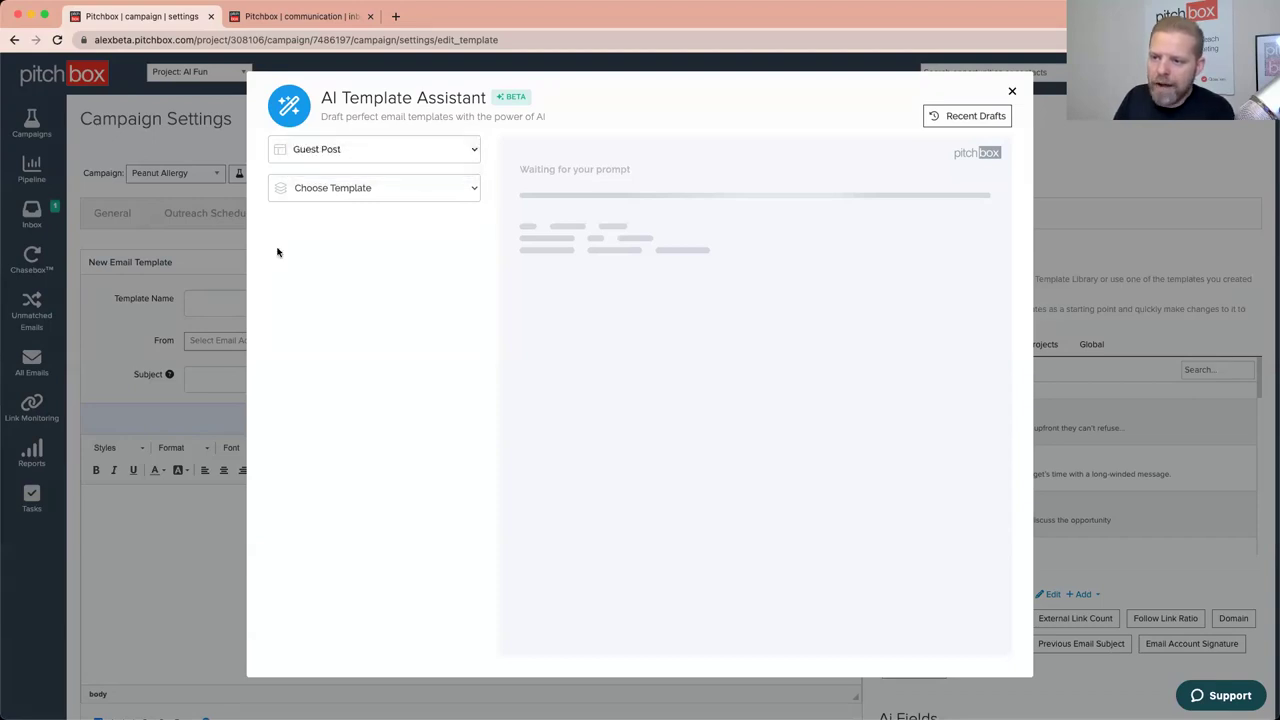
pyautogui.click(368, 199)
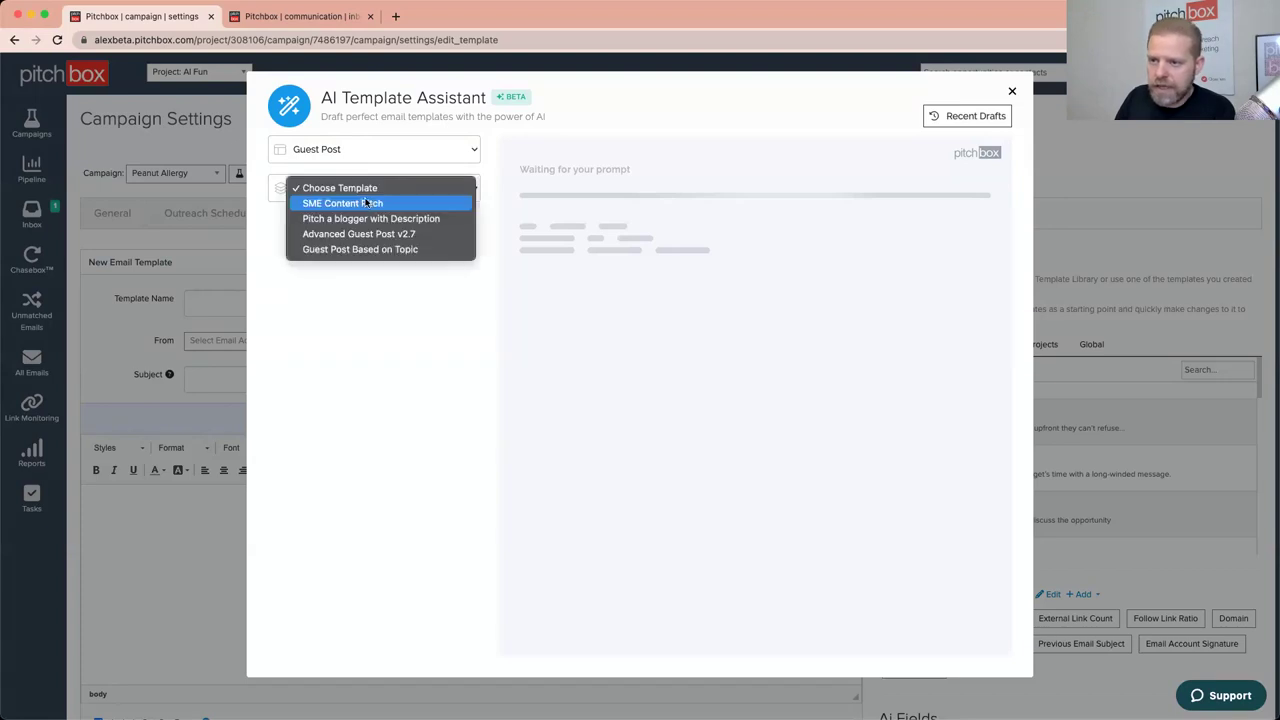
pyautogui.click(366, 251)
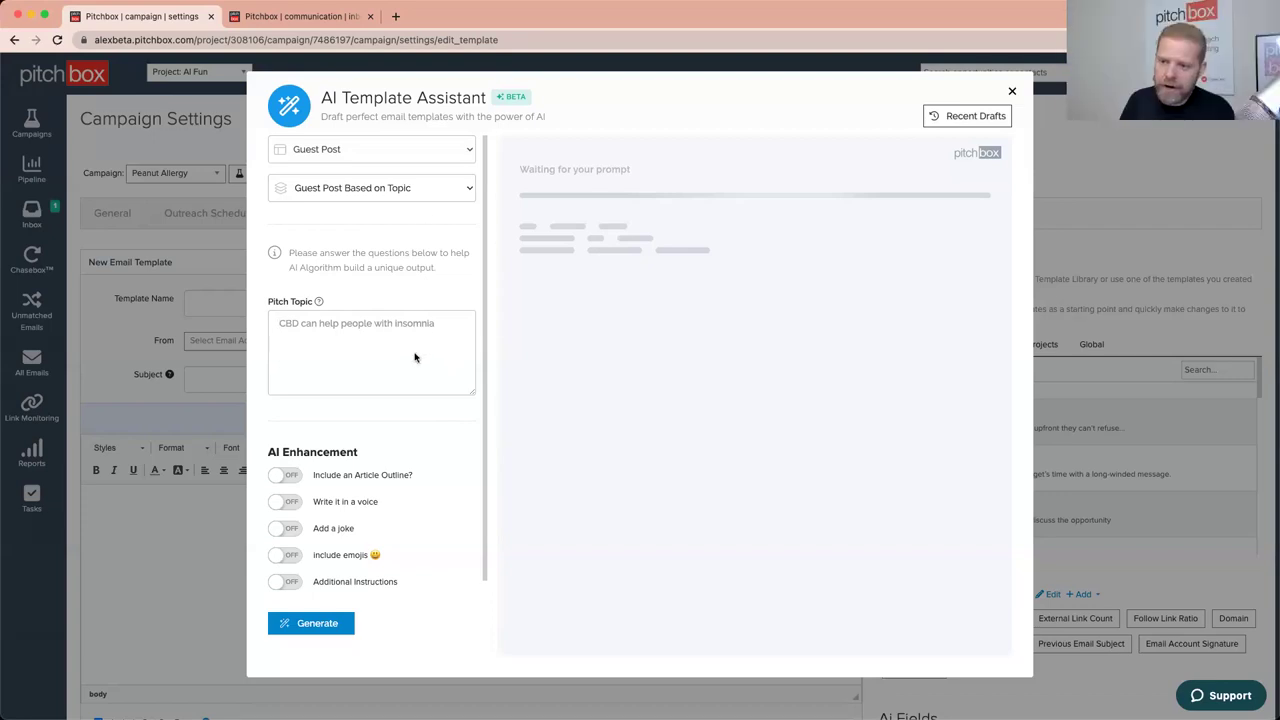
# Step: Enter "Traveling with kid who has a peanut allergy" as the pitch topic
pyautogui.scroll(-1, 421, 449)
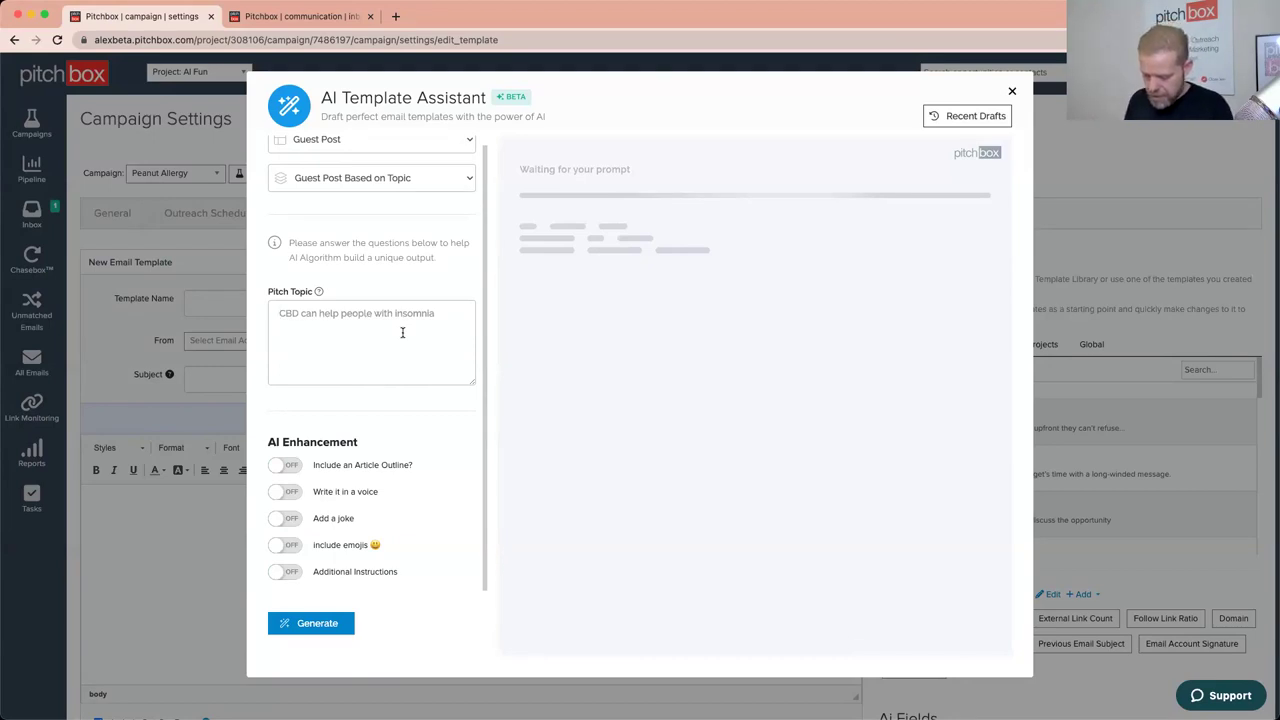
pyautogui.write('tra')
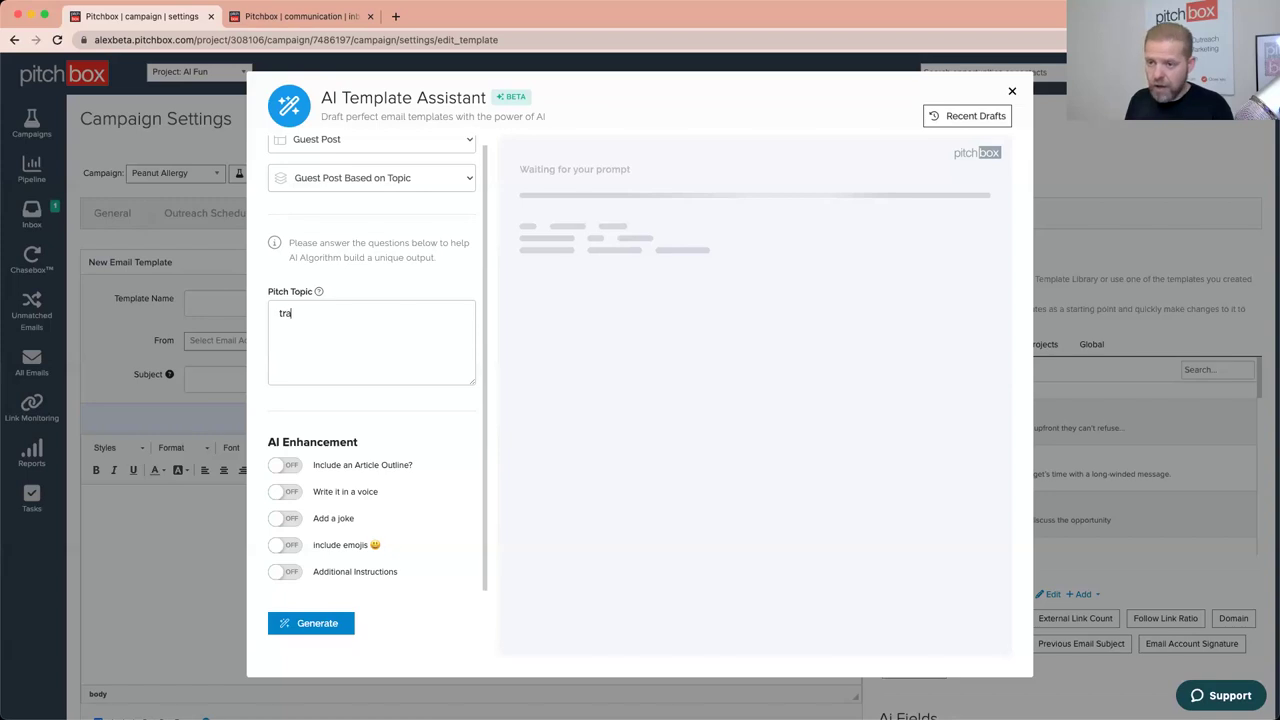
pyautogui.press('BackSpace')
pyautogui.press('BackSpace')
pyautogui.write('Traveling')
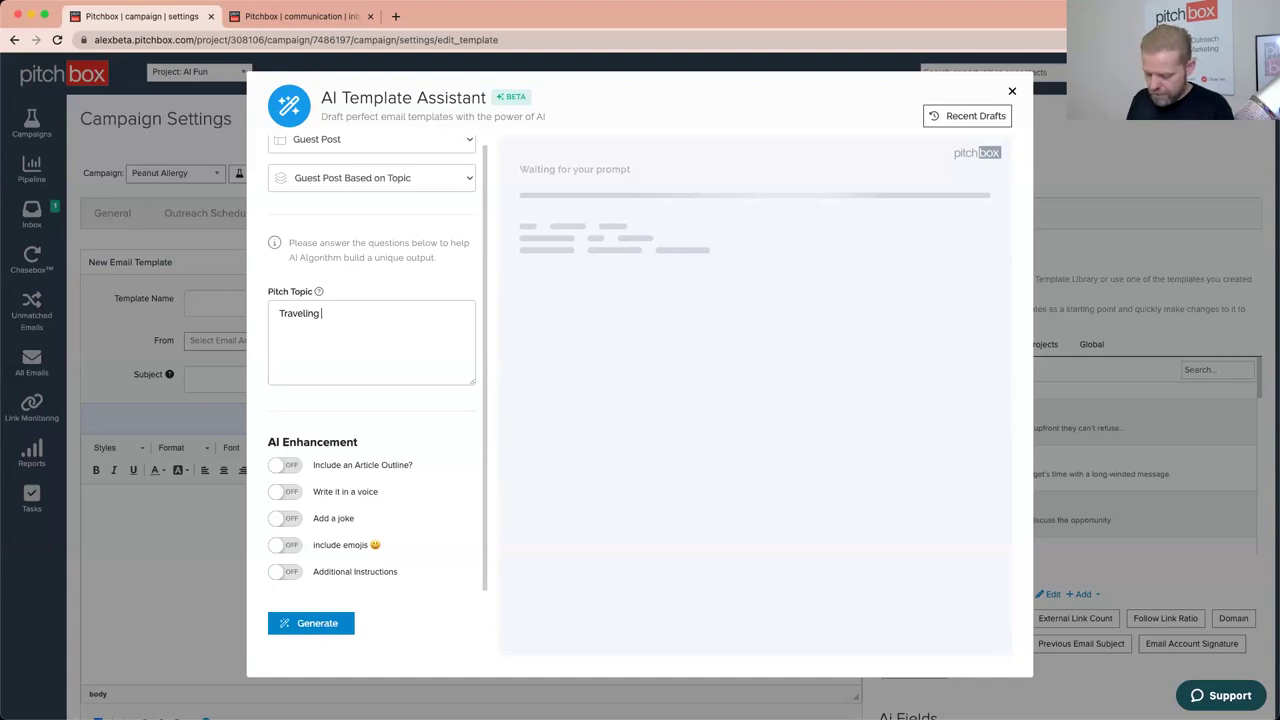
pyautogui.write('with kid')
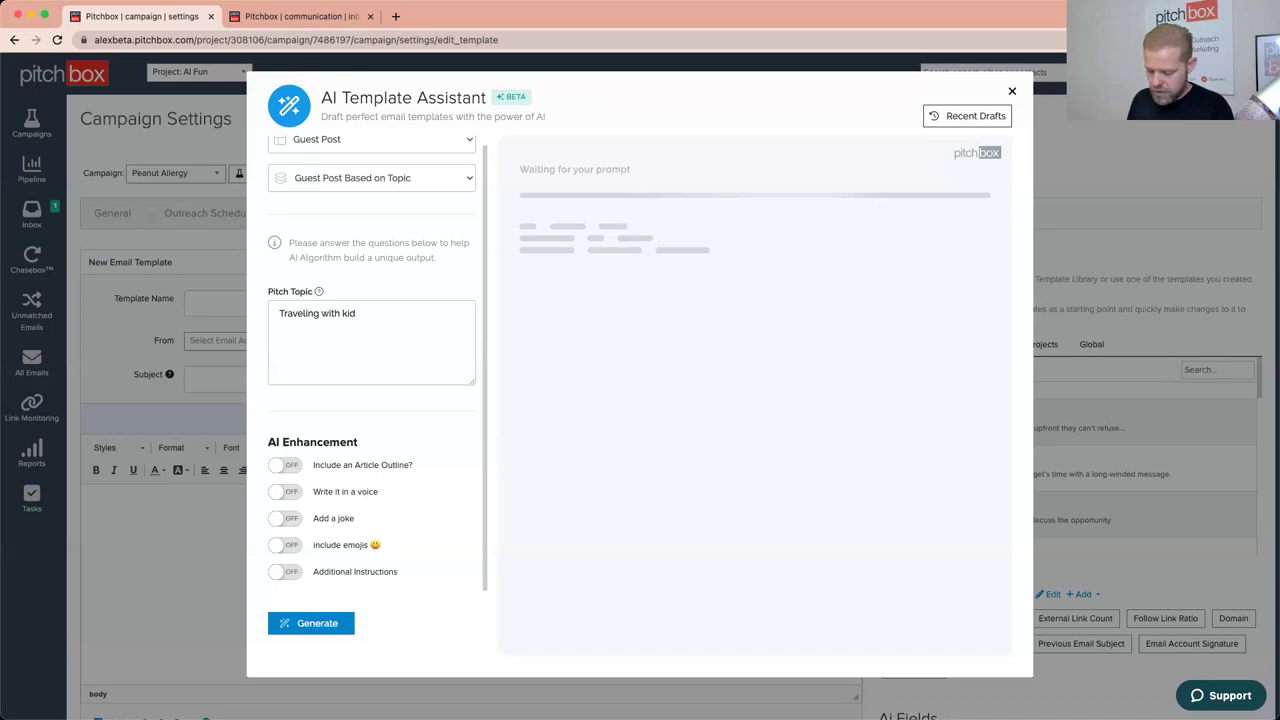
pyautogui.write(' who has a peanut allergy')
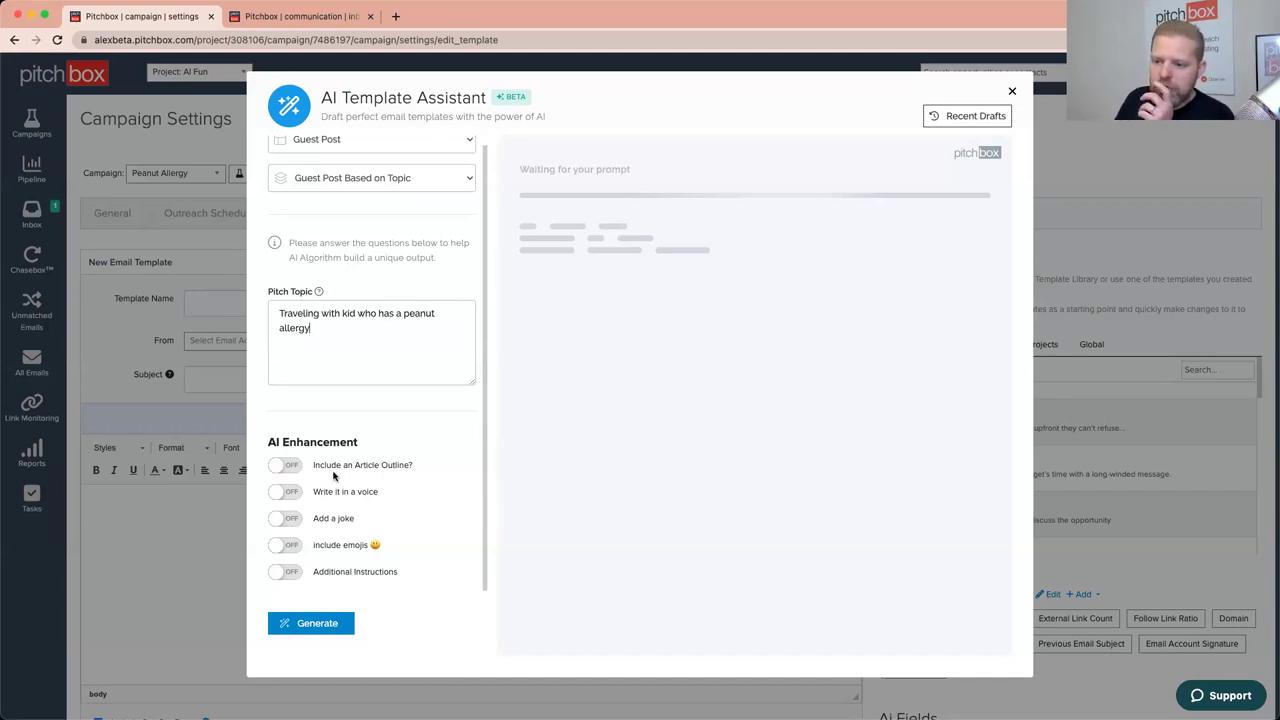
# Step: Enable the article outline and have the email written in the voice of a Stand-up comedian
pyautogui.click(288, 468)
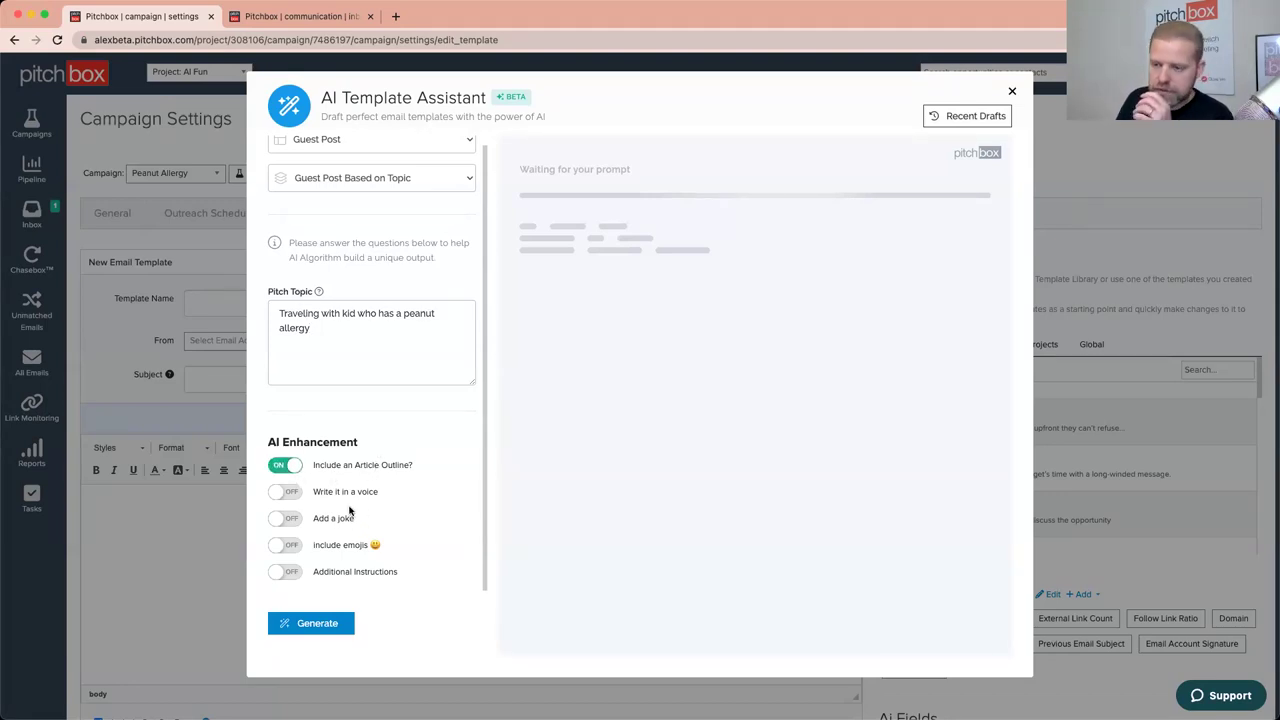
pyautogui.click(289, 492)
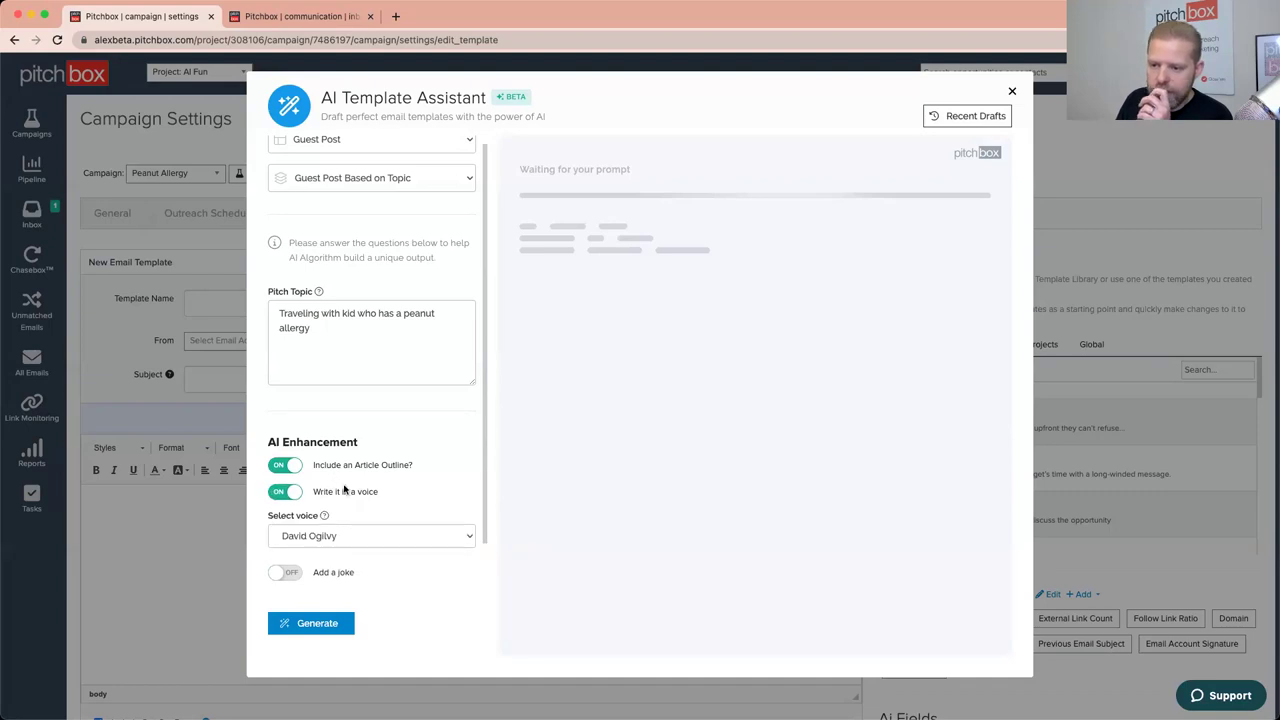
pyautogui.scroll(-2, 340, 490)
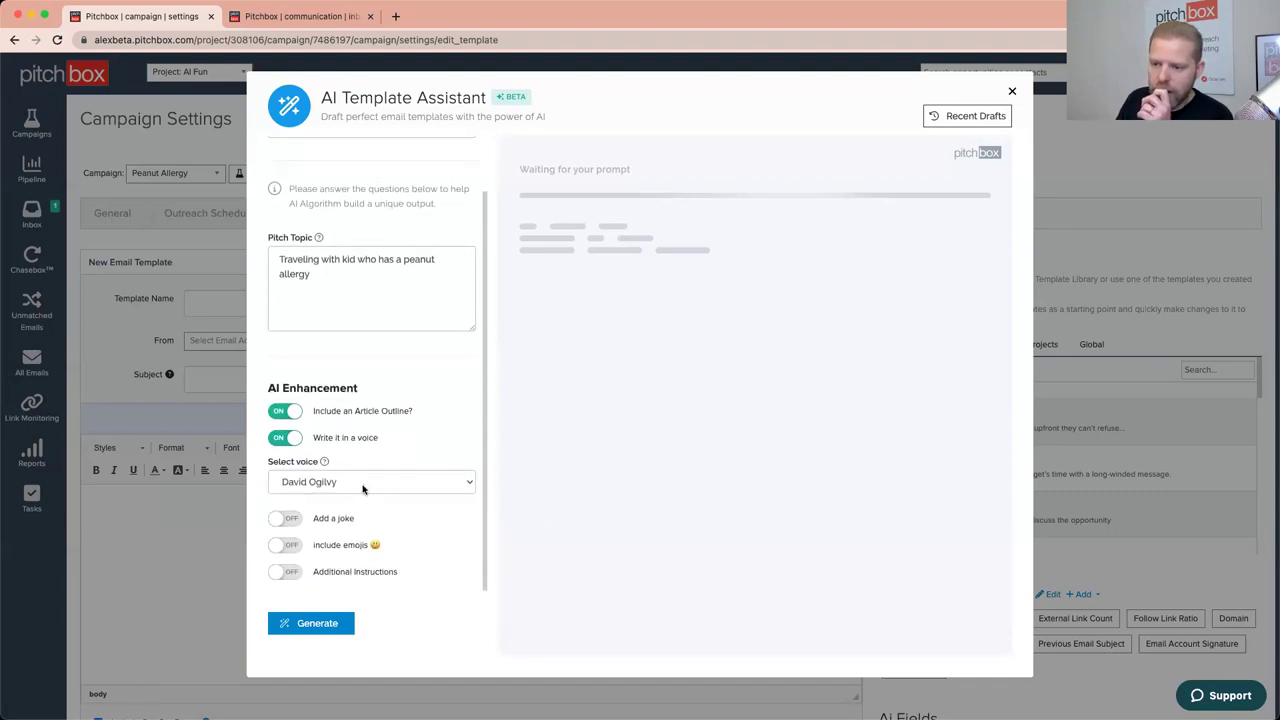
pyautogui.click(363, 488)
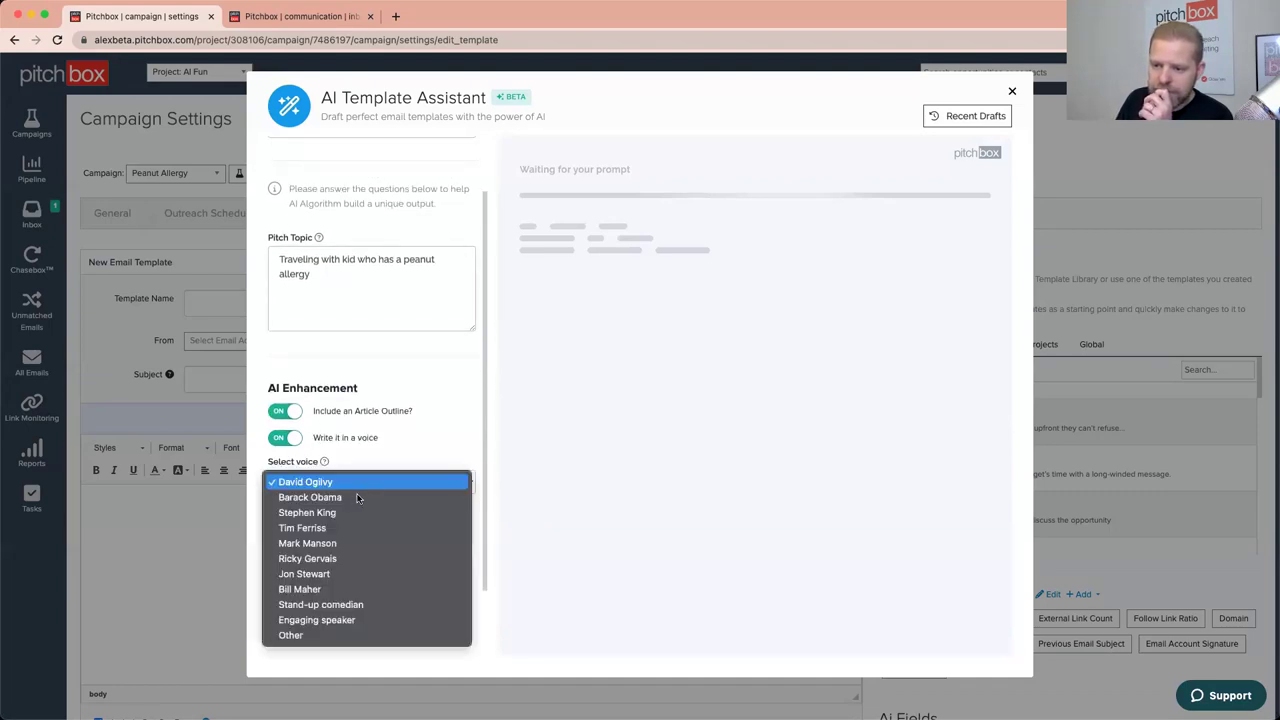
pyautogui.click(365, 606)
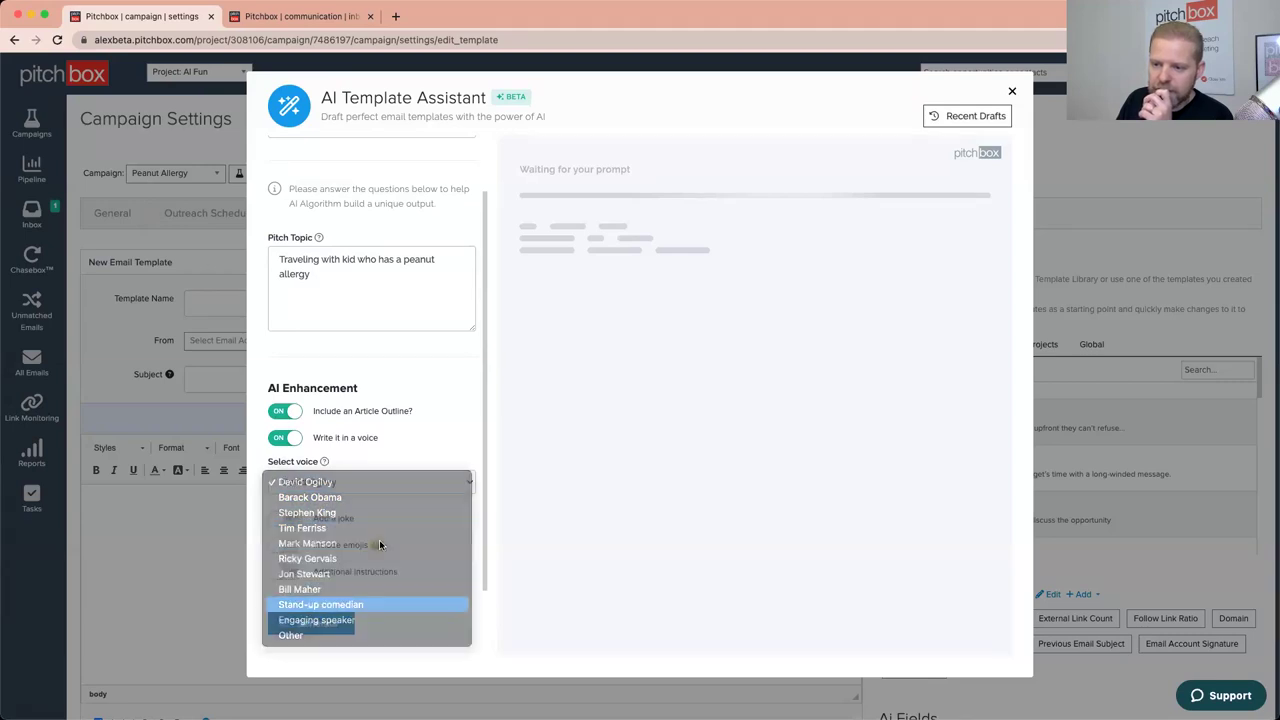
# Step: Add a joke about "peanuts and walnuts" and set its joke type to Pun
pyautogui.click(286, 518)
pyautogui.scroll(-2, 368, 510)
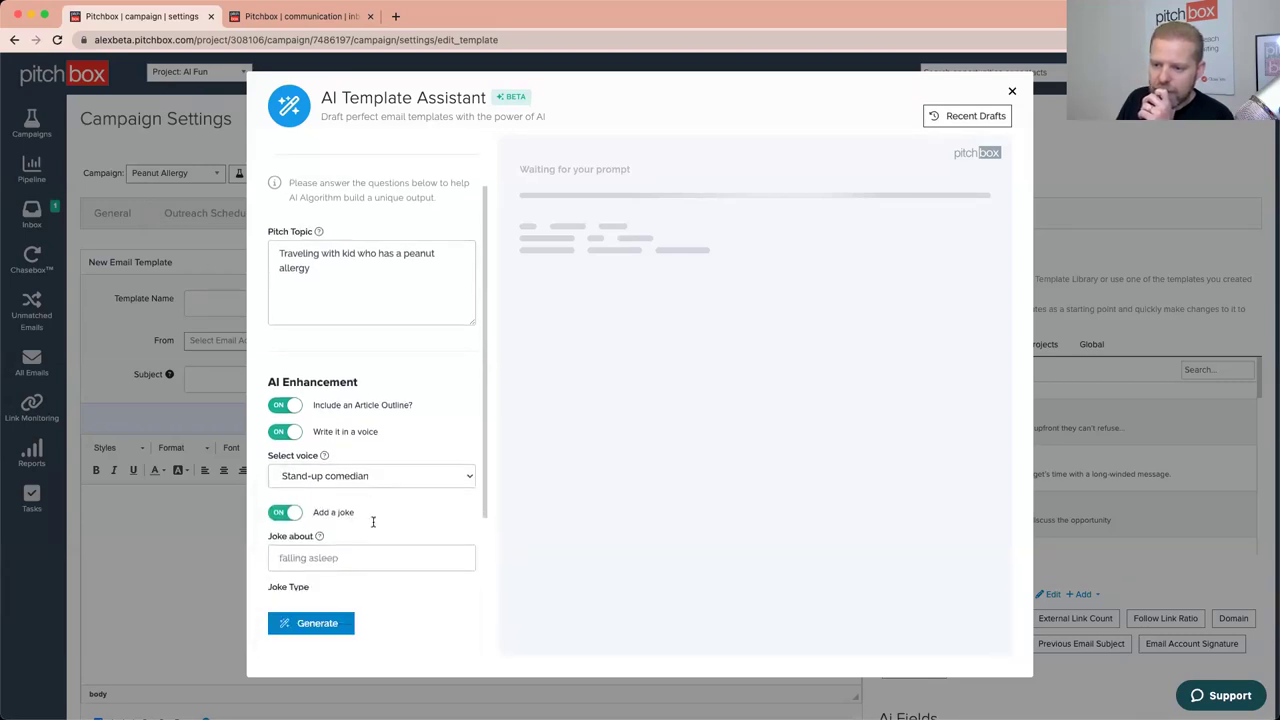
pyautogui.click(350, 460)
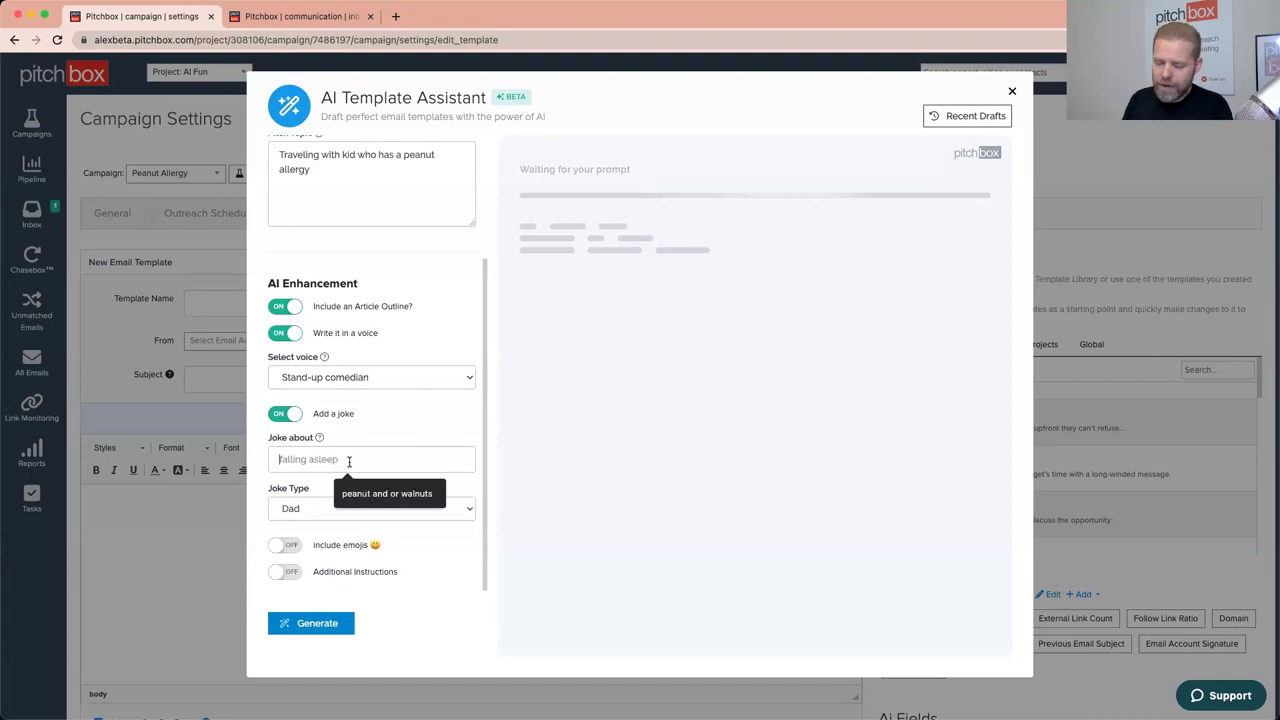
pyautogui.write('peanuet')
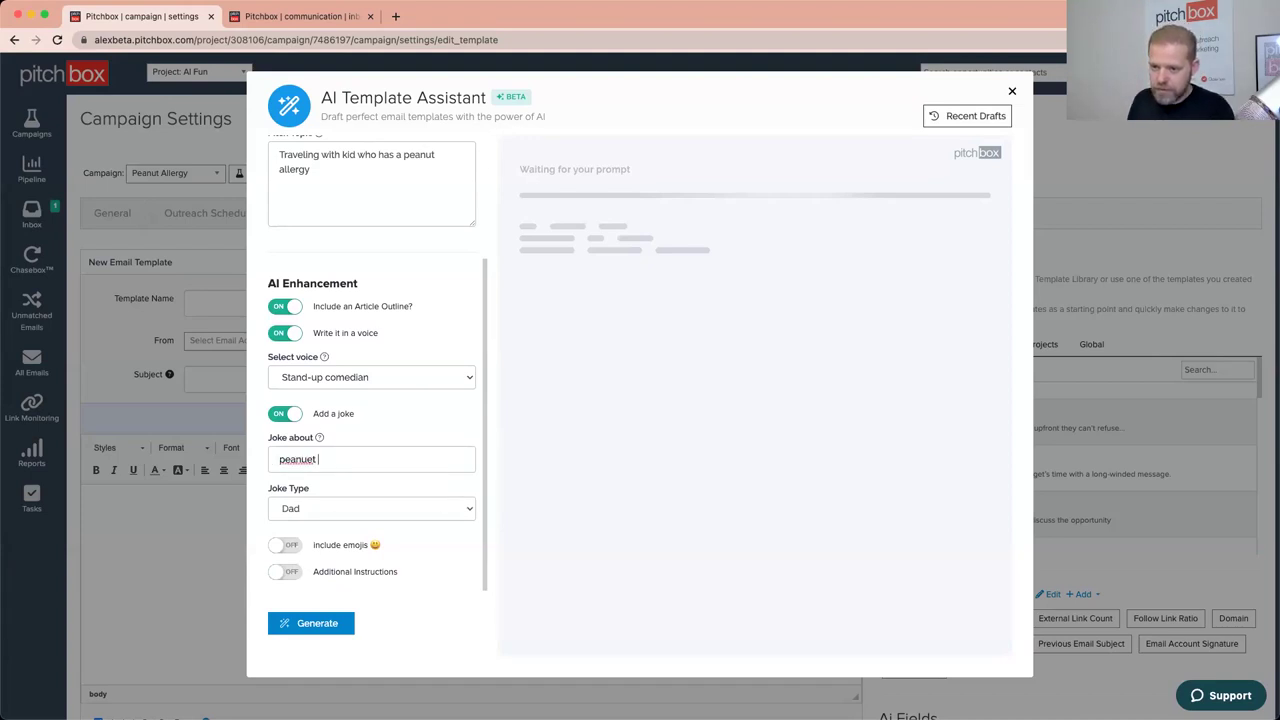
pyautogui.hotkey('ctrl', 'a')
pyautogui.write('pea')
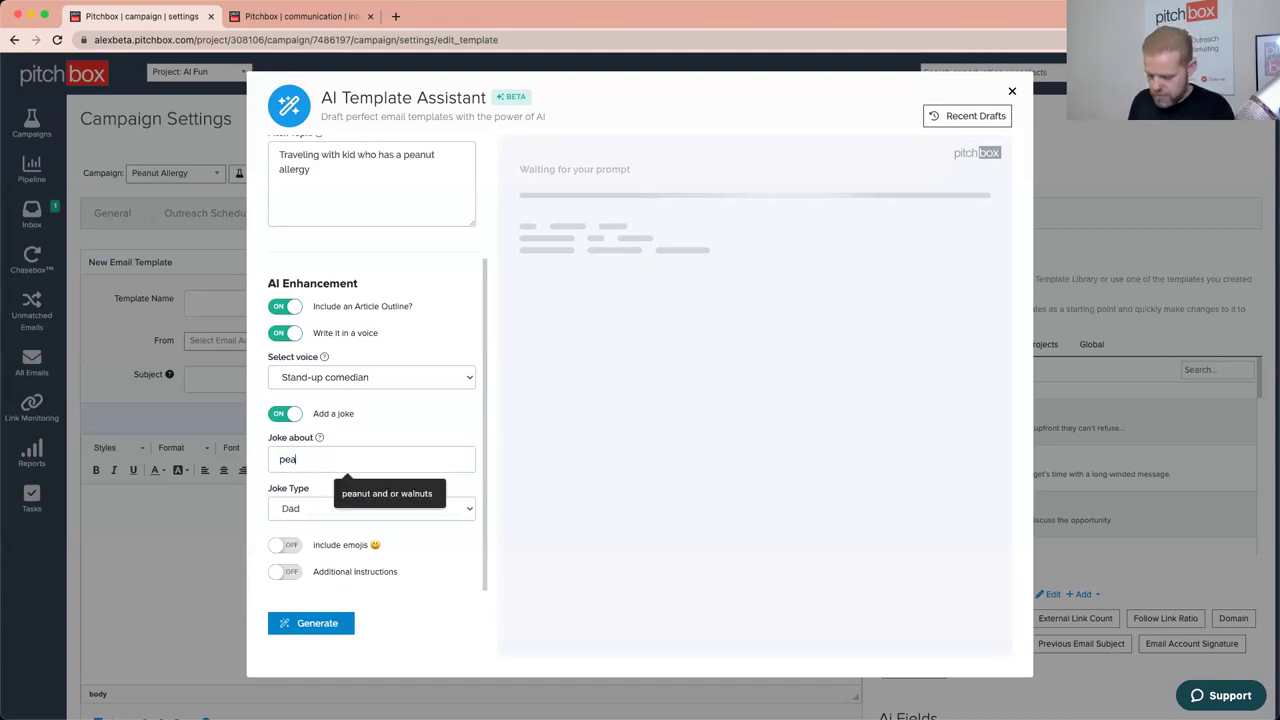
pyautogui.write('nuts and walnuts')
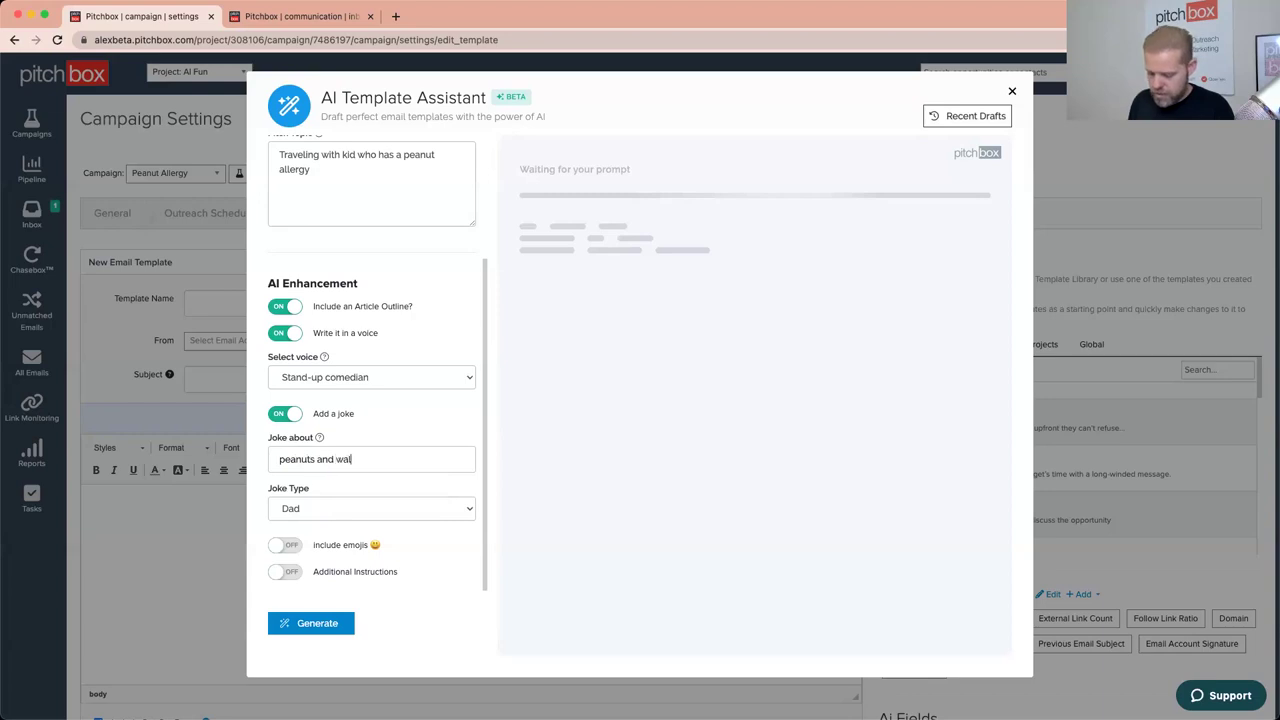
pyautogui.click(374, 506)
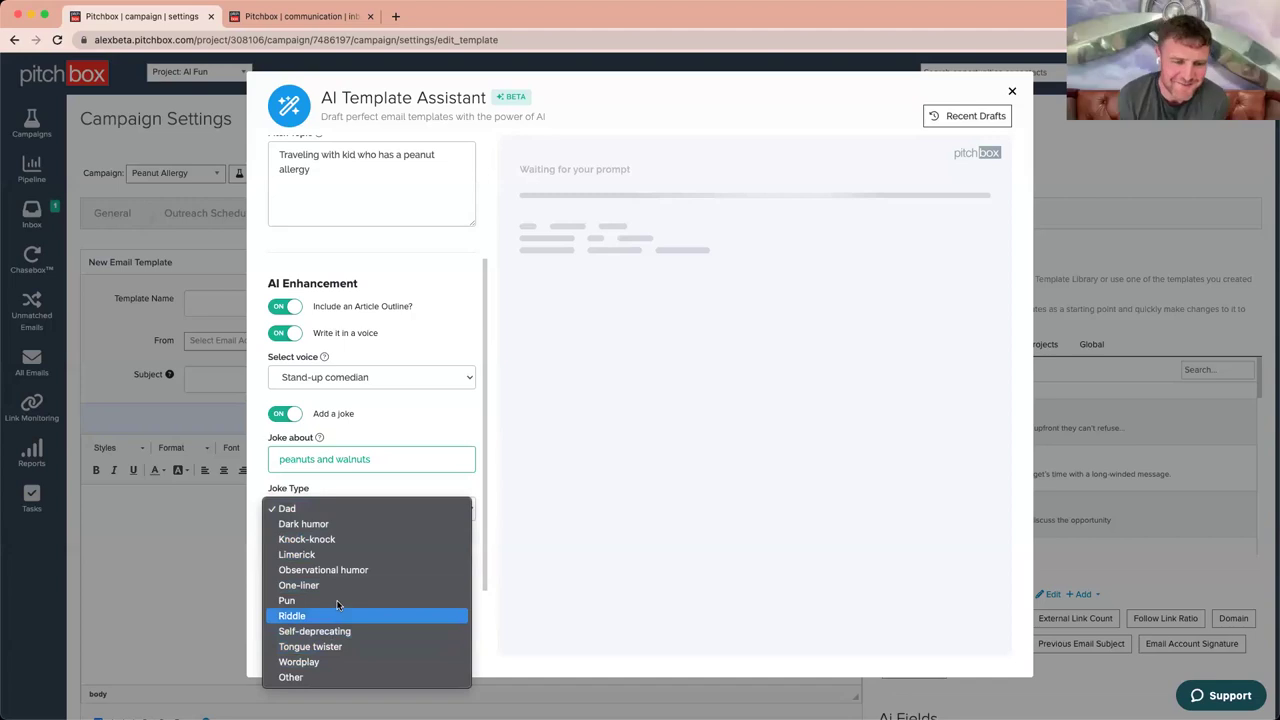
pyautogui.click(300, 600)
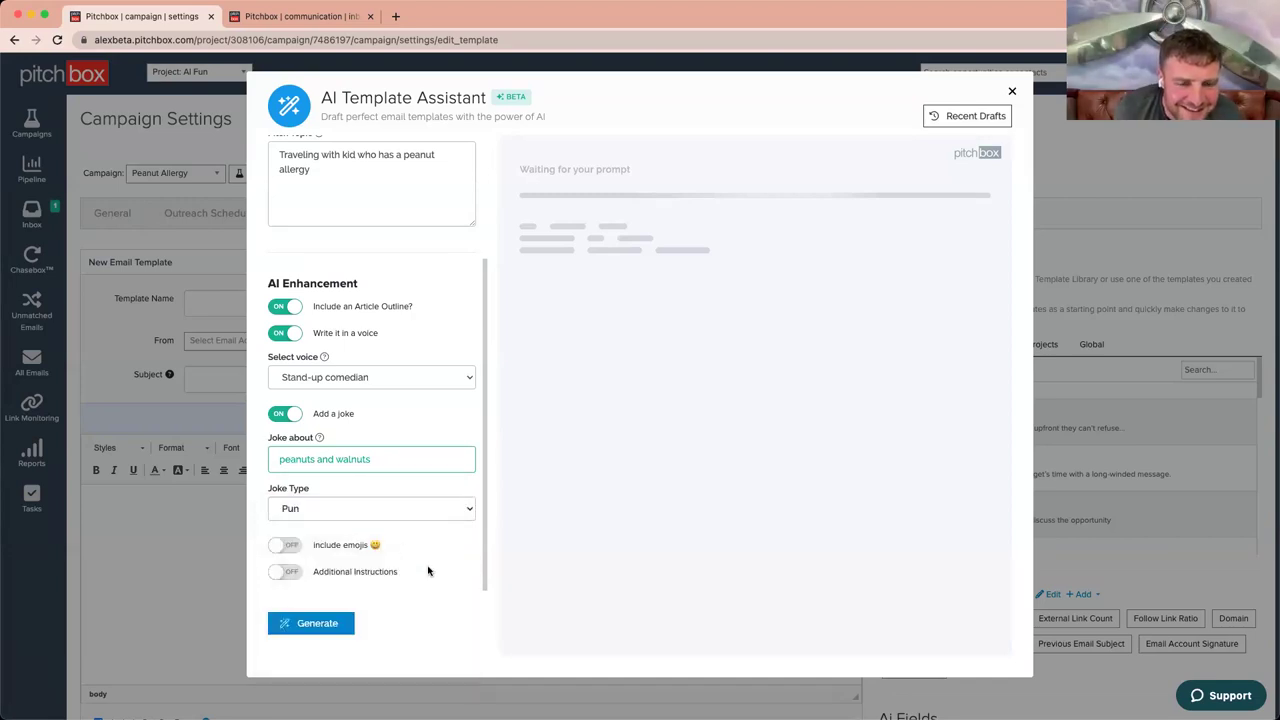
# Step: Include emojis throughout the email and generate the draft
pyautogui.click(296, 548)
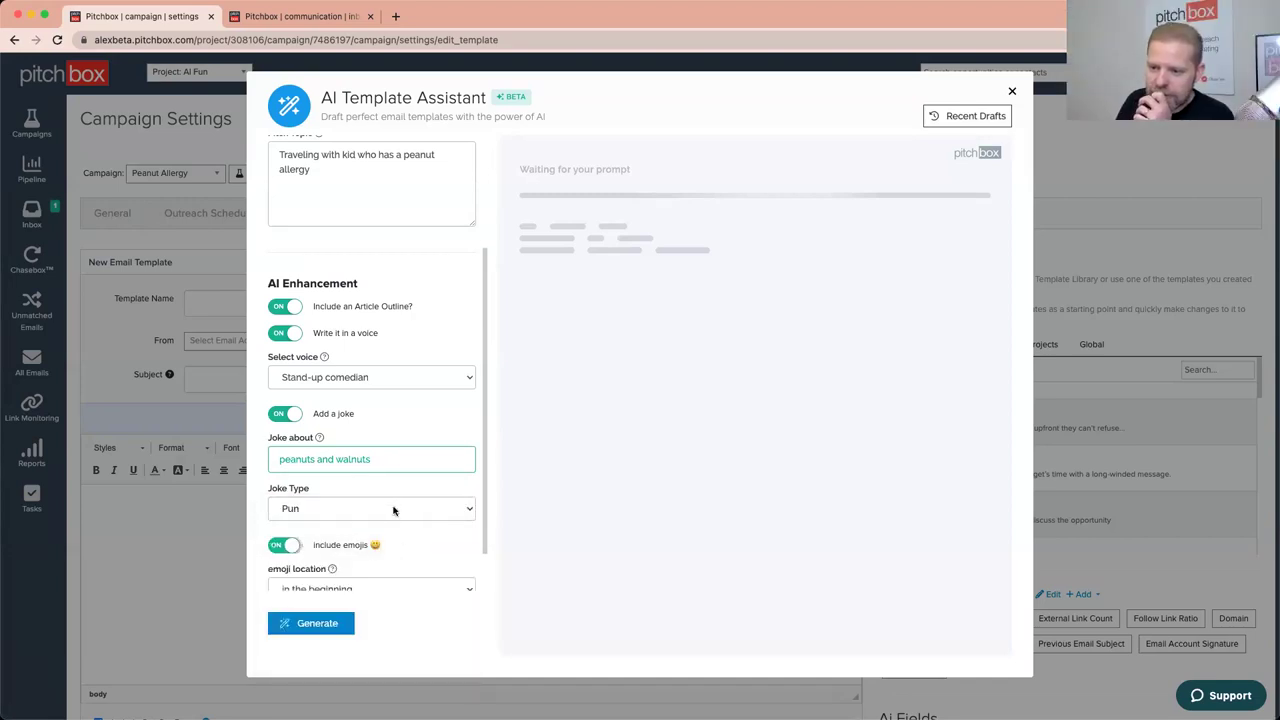
pyautogui.scroll(-2, 400, 515)
pyautogui.click(376, 538)
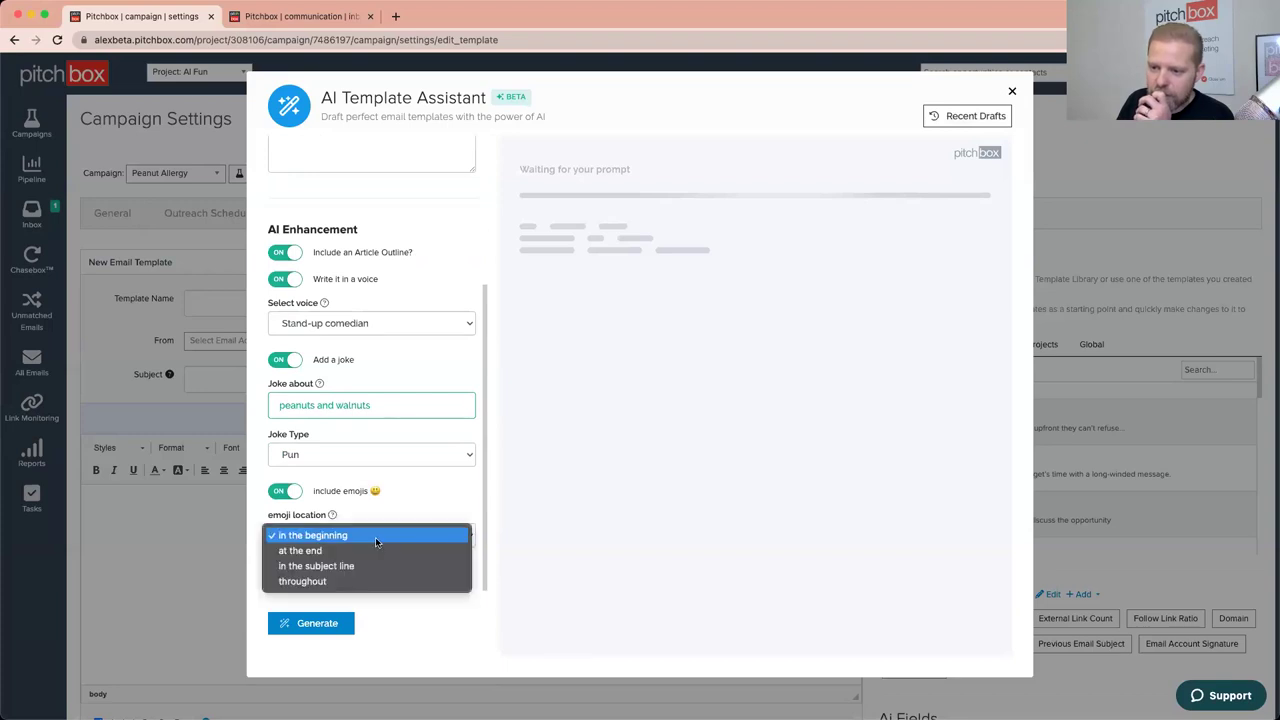
pyautogui.click(350, 581)
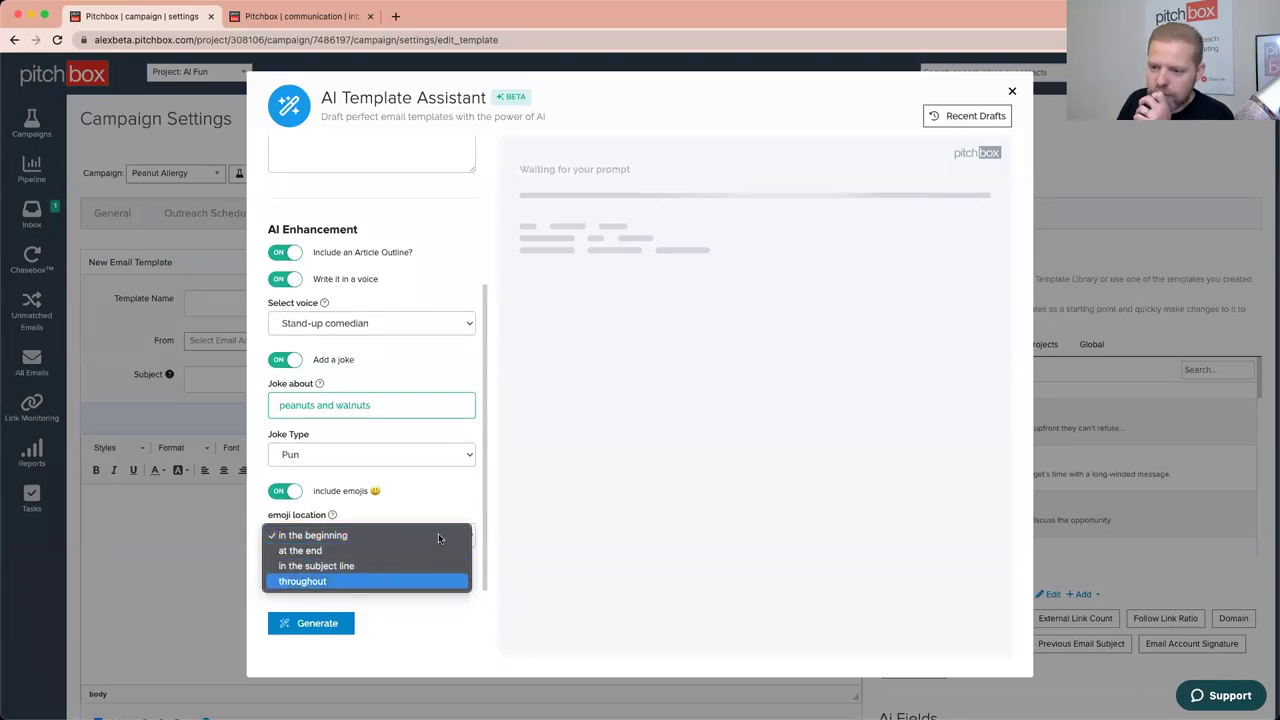
pyautogui.click(326, 624)
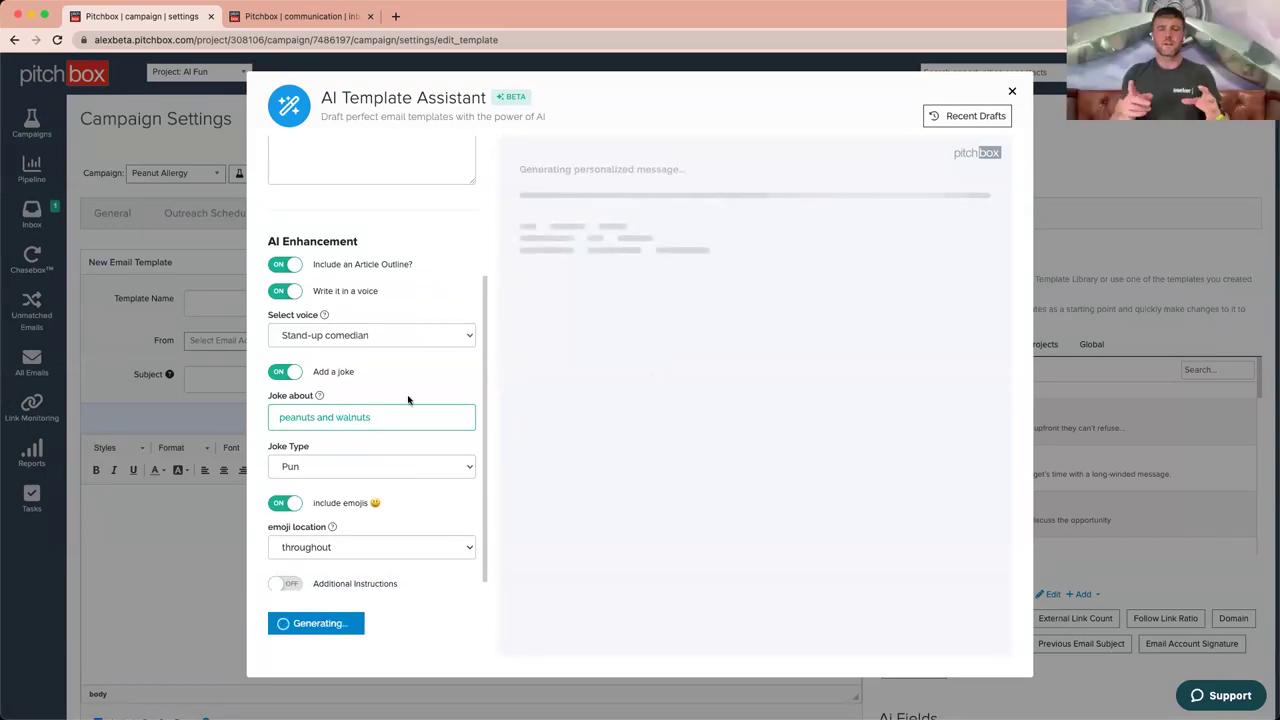
# Step: Read through the "Traveling with Kids & Peanut Allergies" draft and highlight its greeting line with the first-name placeholder
pyautogui.scroll(-1, 416, 400)
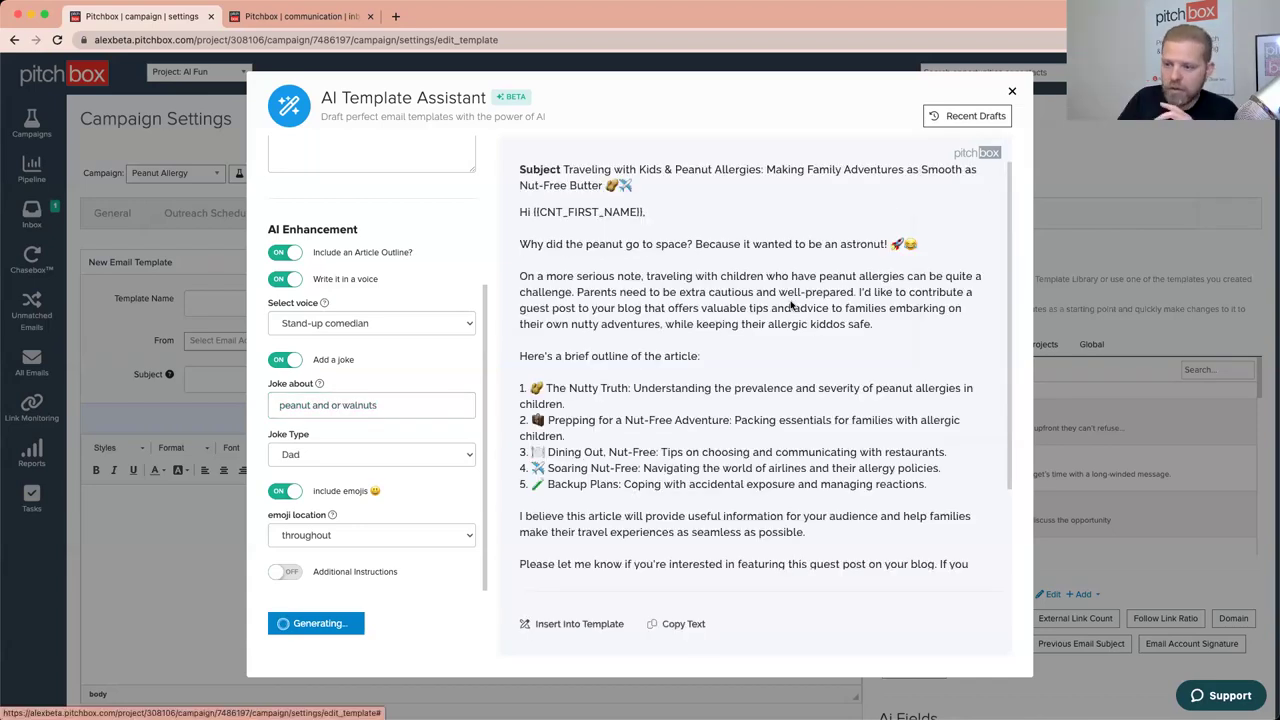
pyautogui.scroll(-4, 815, 378)
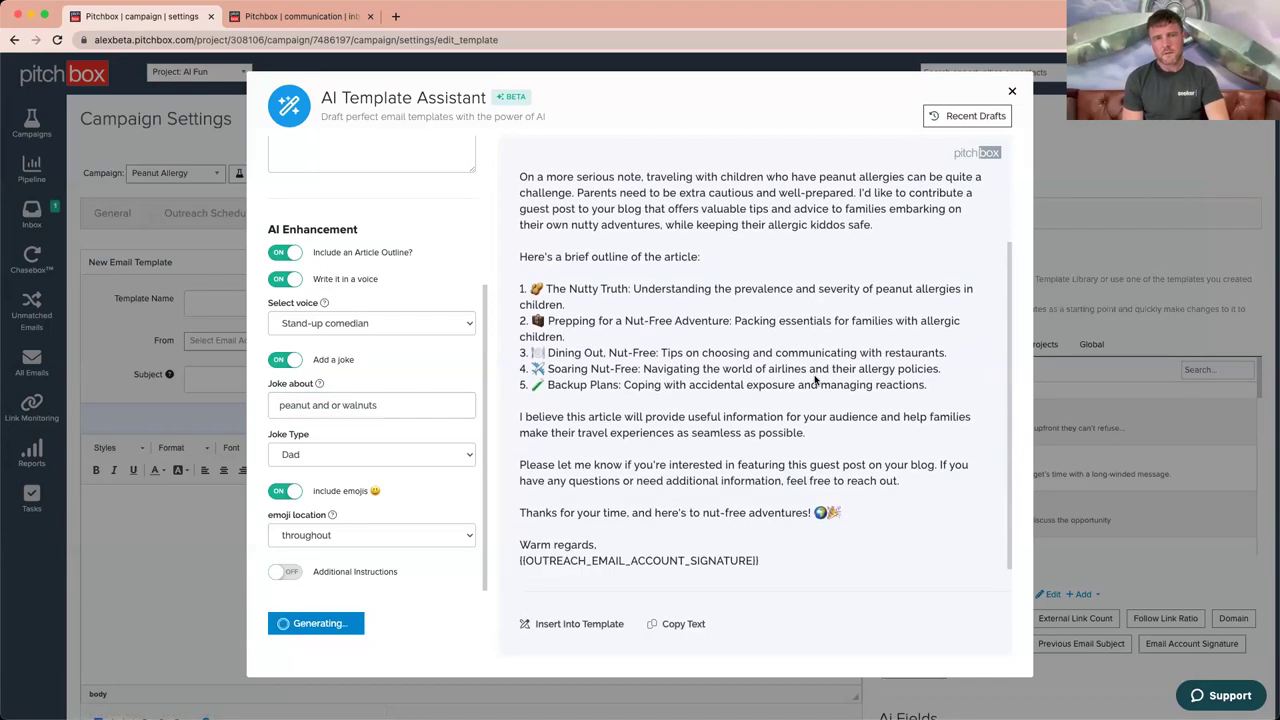
pyautogui.scroll(4, 815, 378)
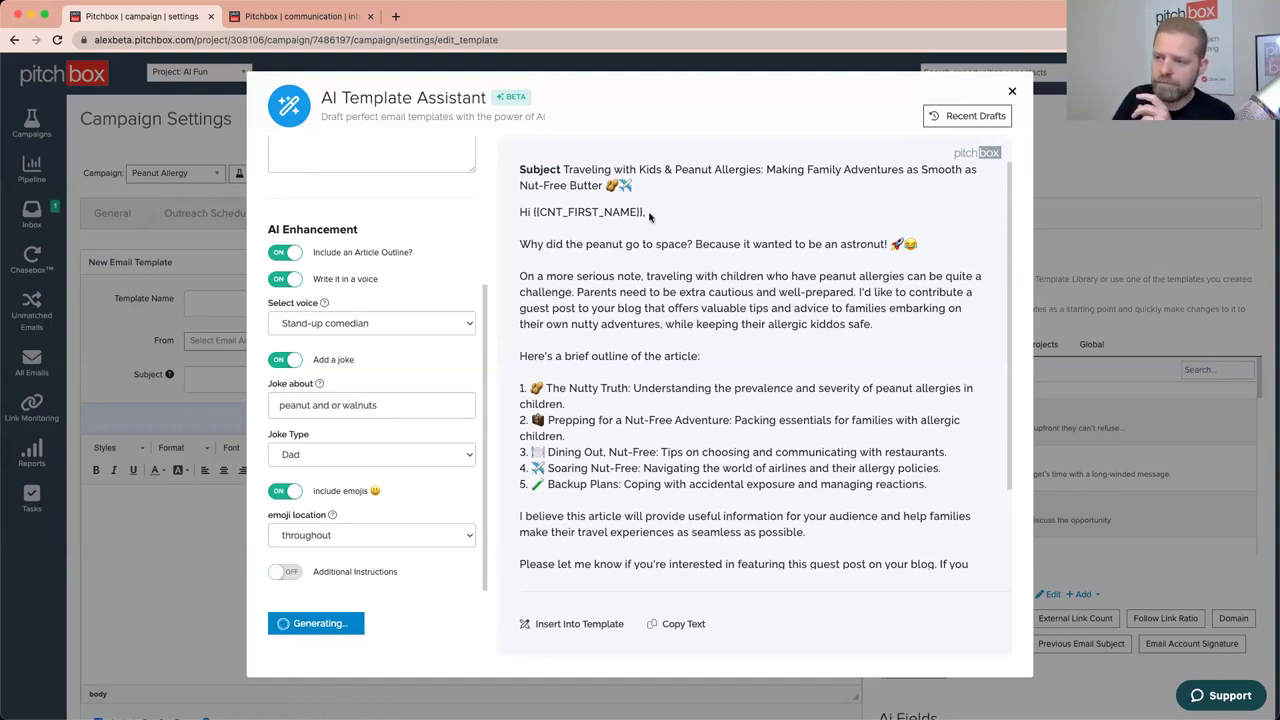
pyautogui.moveTo(646, 213); pyautogui.dragTo(512, 213)
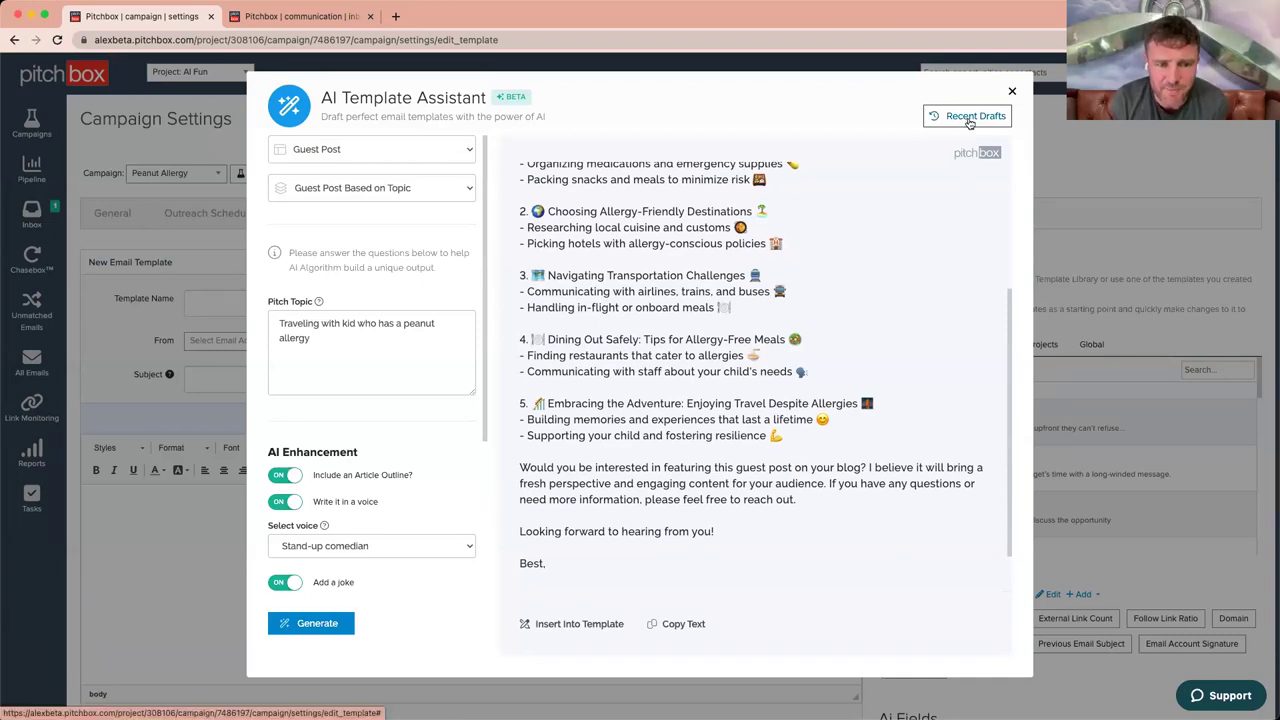
# Step: Open the recent draft "Navigating the World of Travel with a Kid's…" and read through its outline and closing
pyautogui.click(969, 119)
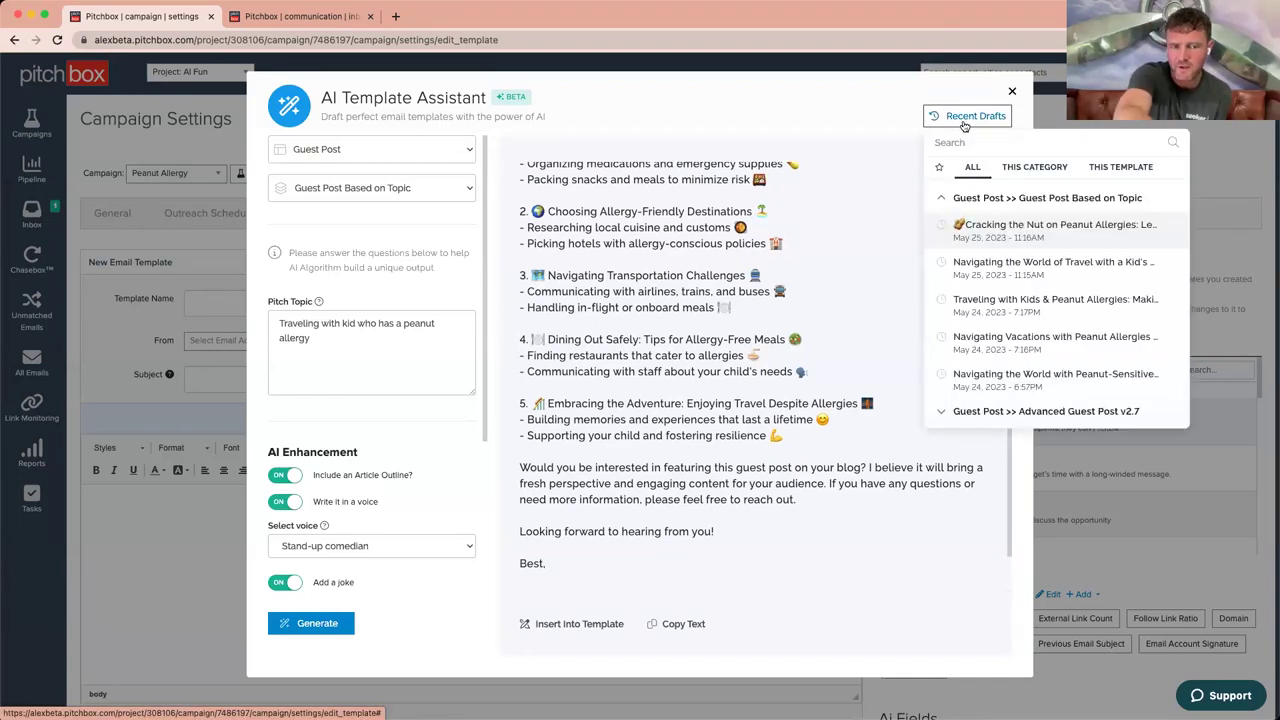
pyautogui.click(1001, 266)
pyautogui.scroll(-3, 858, 385)
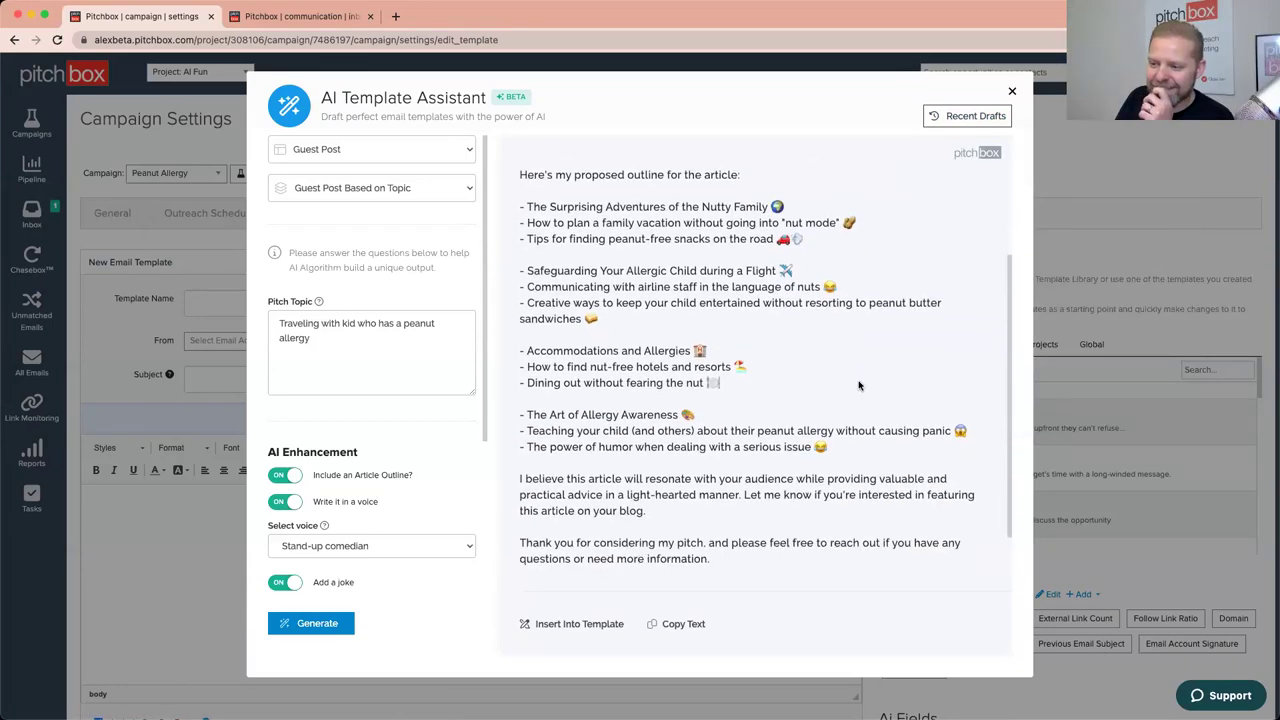
pyautogui.scroll(-1, 858, 385)
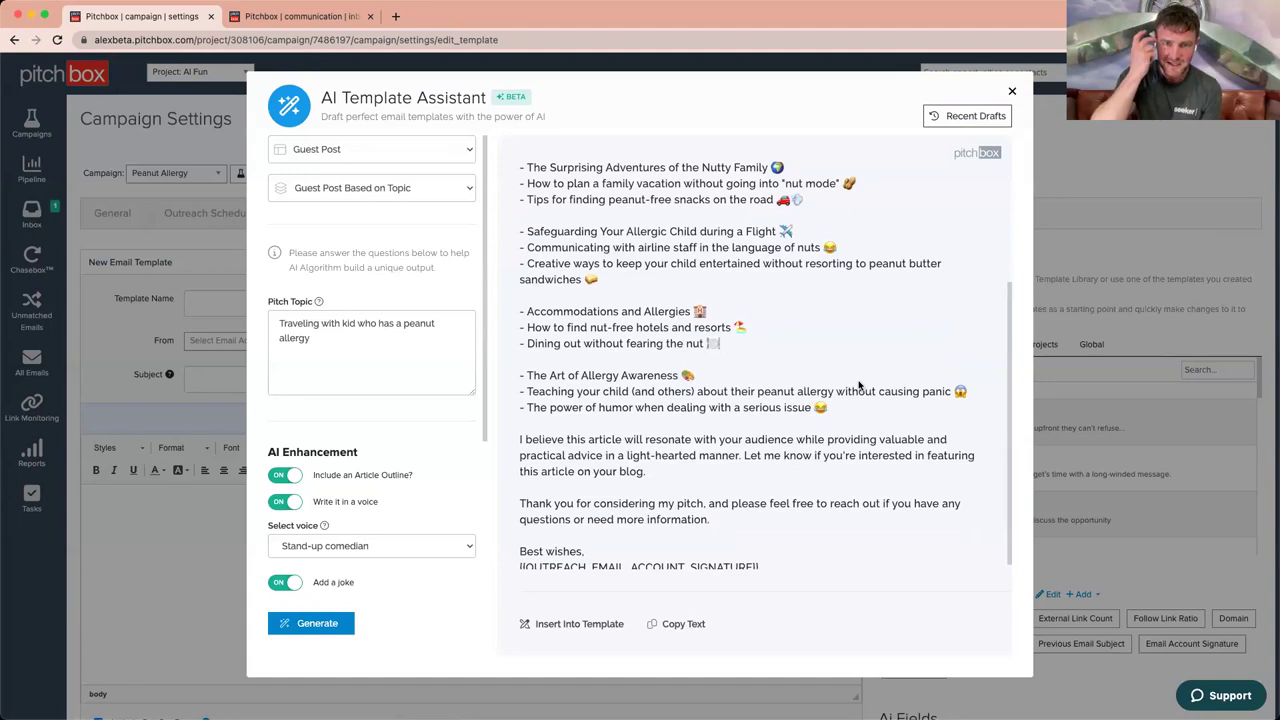
pyautogui.scroll(1, 858, 385)
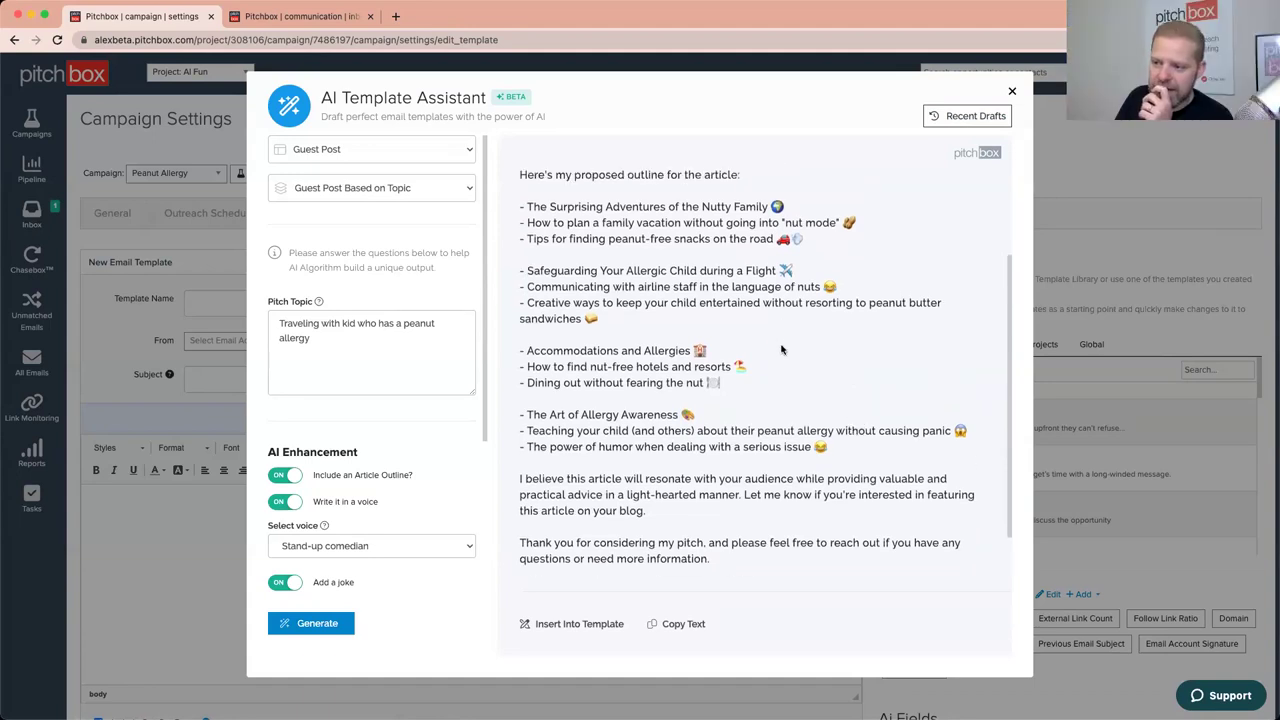
pyautogui.scroll(3, 782, 349)
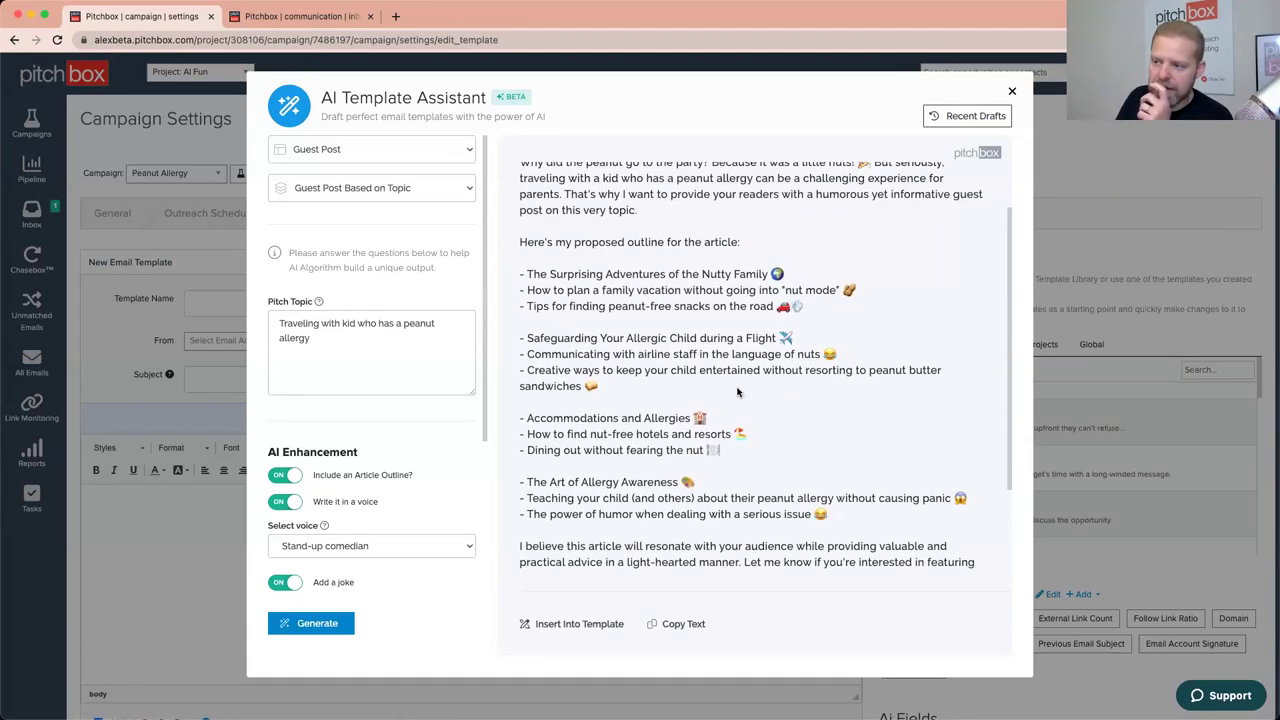
# Step: Load the recent draft "Traveling with Kids & Peanut Allergies" and review it down to the signature
pyautogui.click(993, 117)
pyautogui.click(983, 299)
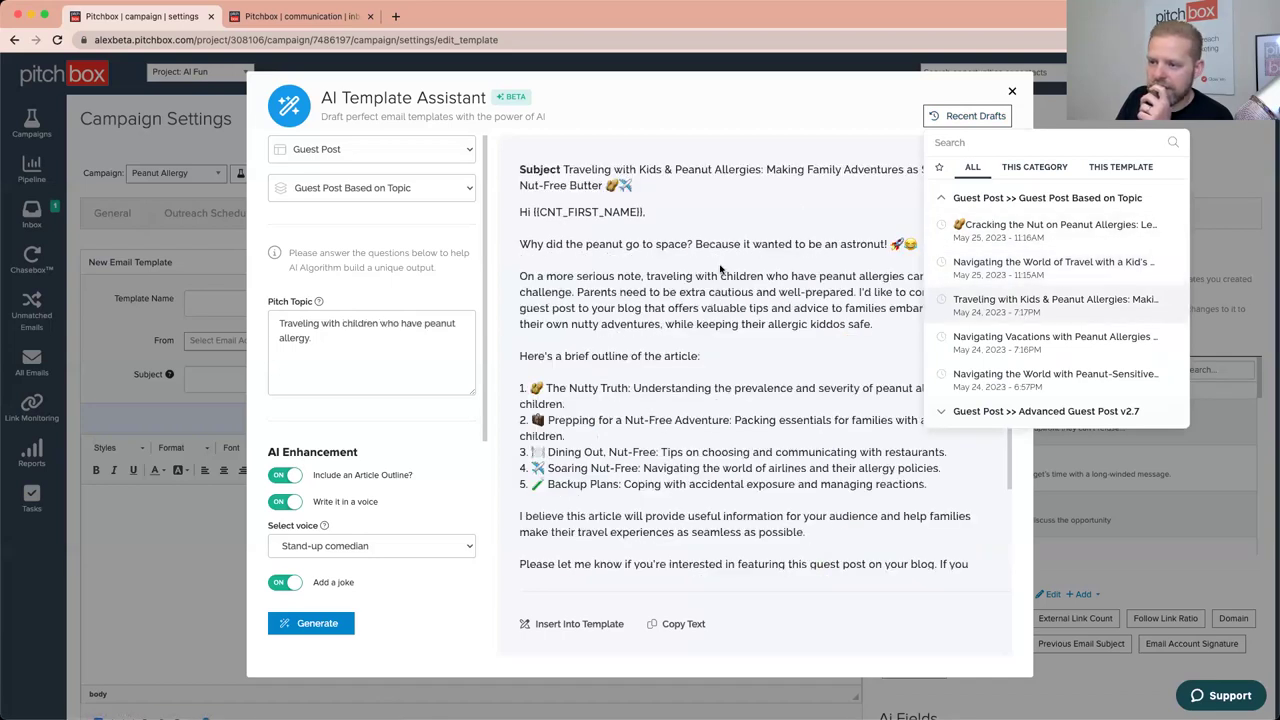
pyautogui.scroll(-2, 730, 320)
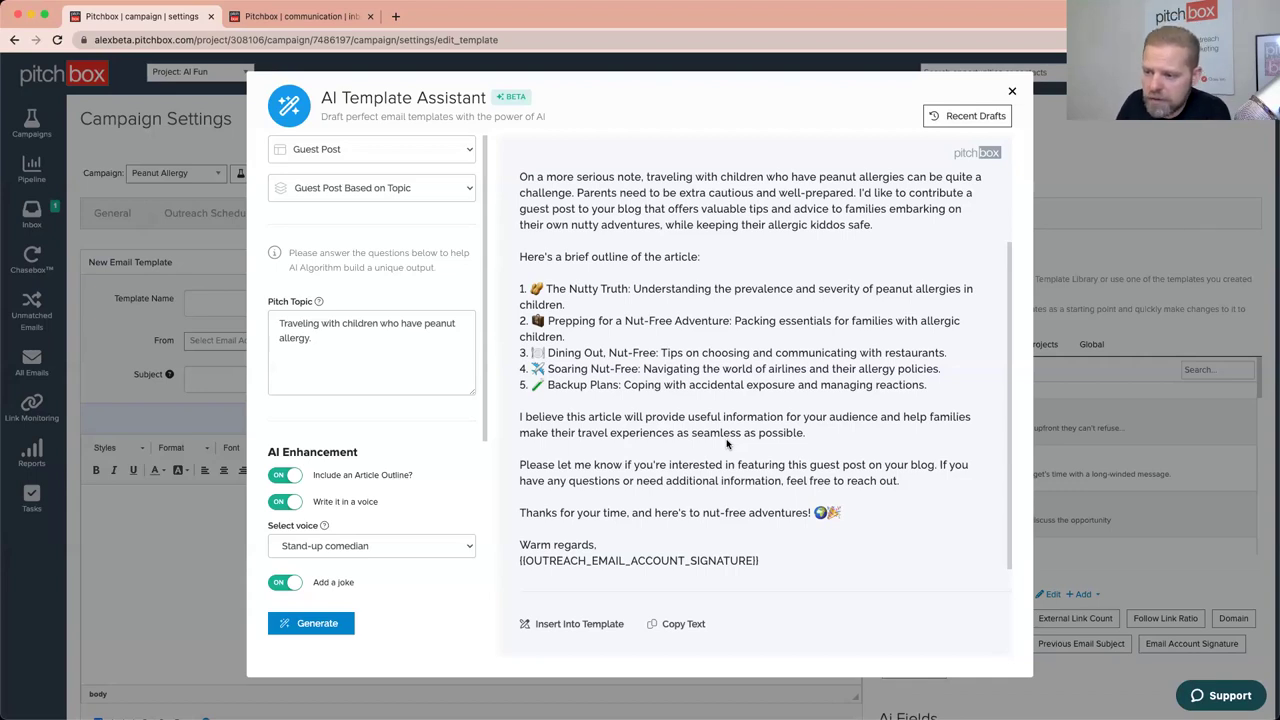
# Step: Insert the "Traveling with Kids & Peanut Allergies" draft into the new email template and check its body down to the signature
pyautogui.scroll(3, 655, 415)
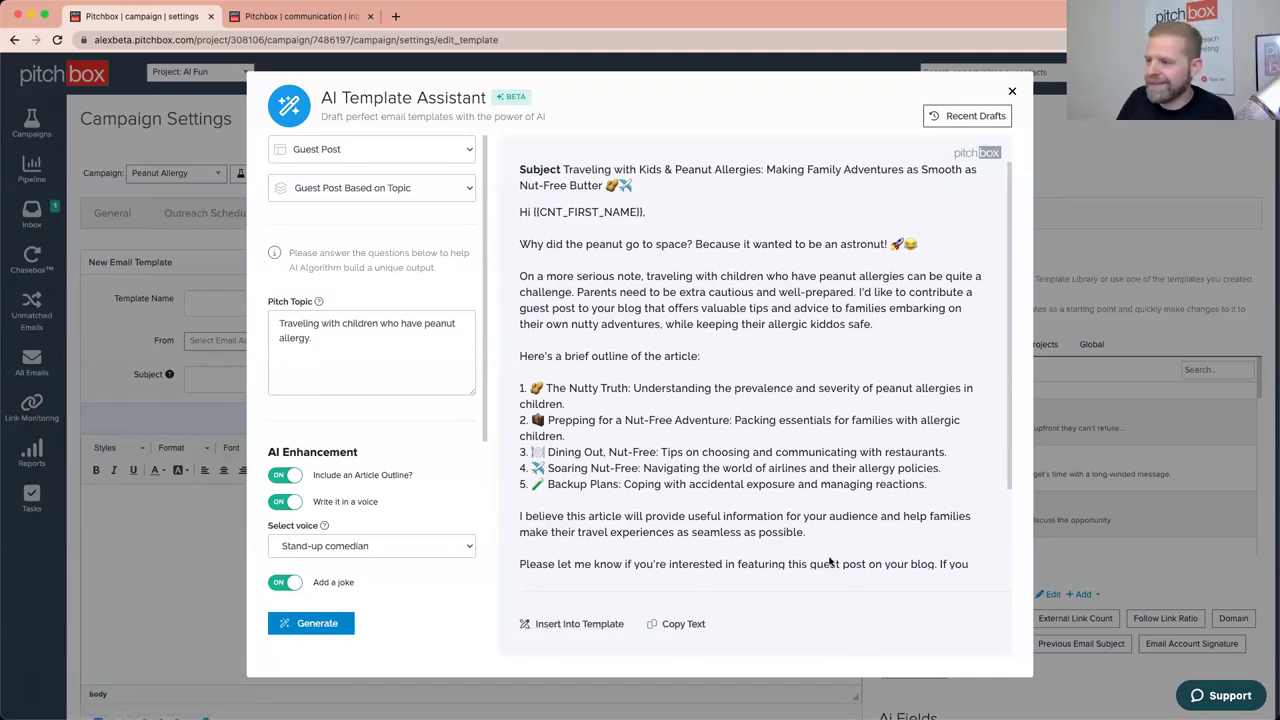
pyautogui.click(584, 623)
pyautogui.scroll(-5, 849, 493)
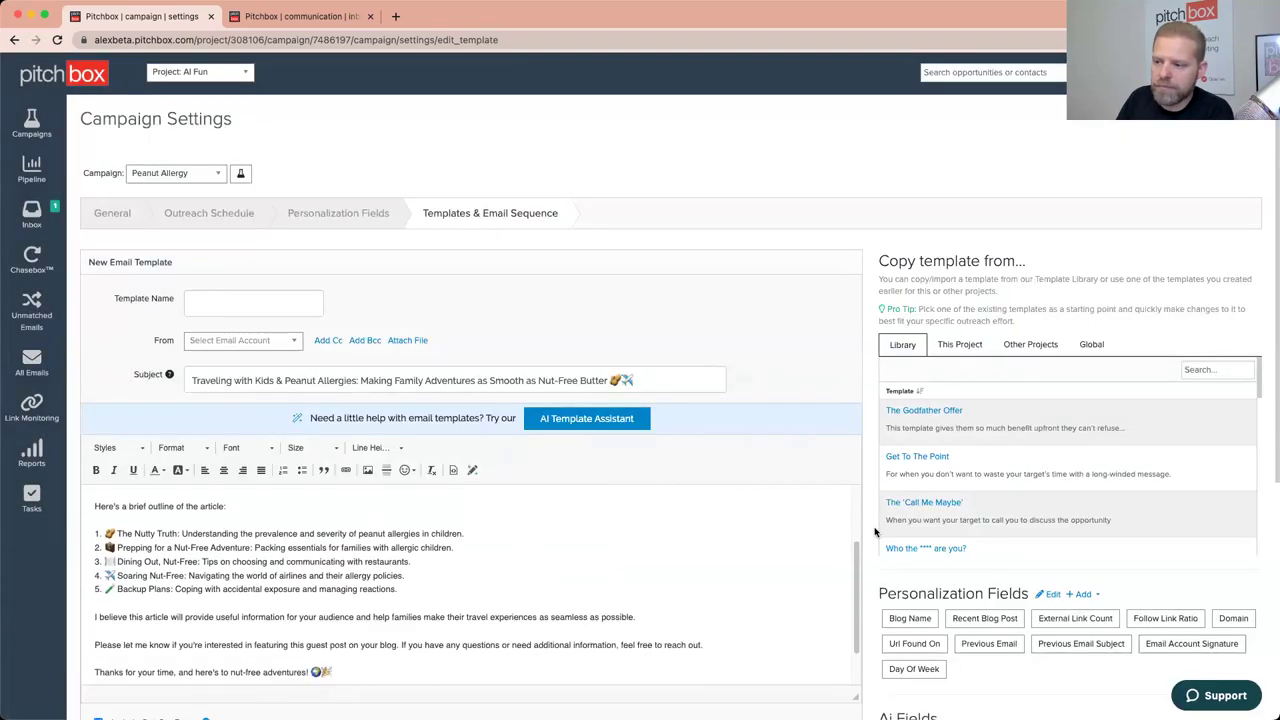
pyautogui.scroll(-2, 869, 534)
pyautogui.scroll(-1, 251, 451)
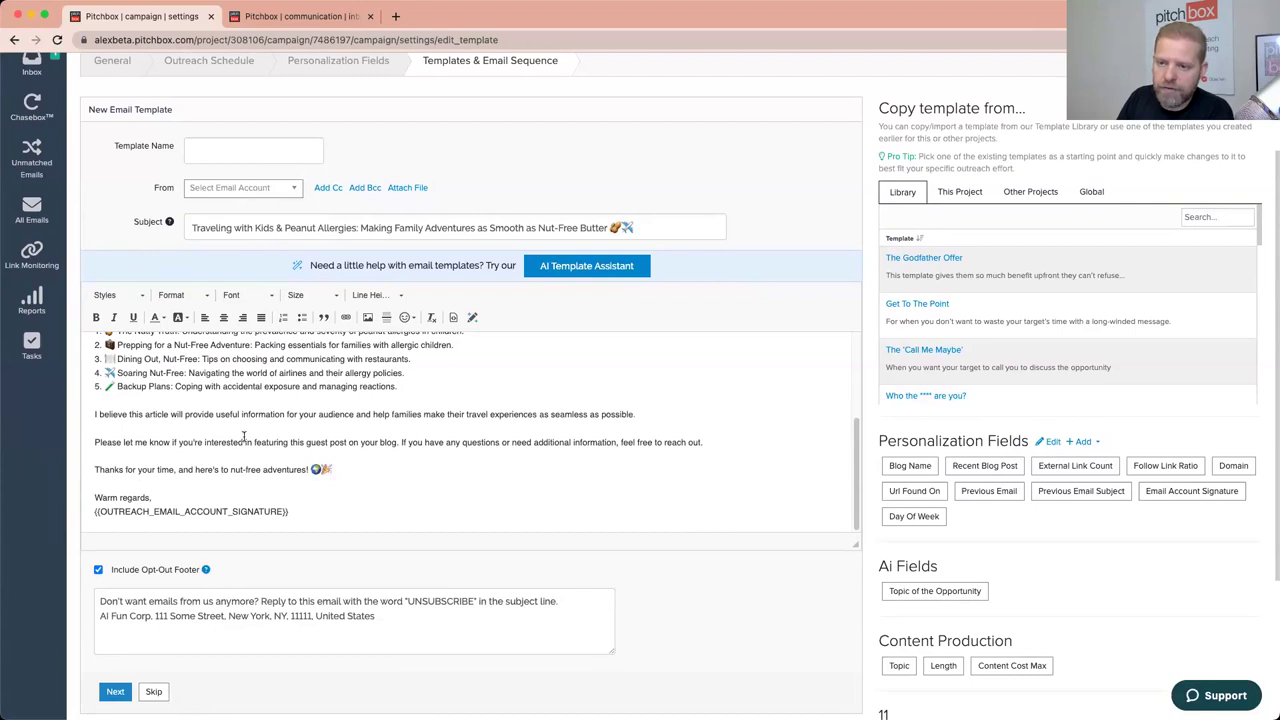
# Step: Name the email template "attempt1" and choose the sender's email account
pyautogui.click(262, 148)
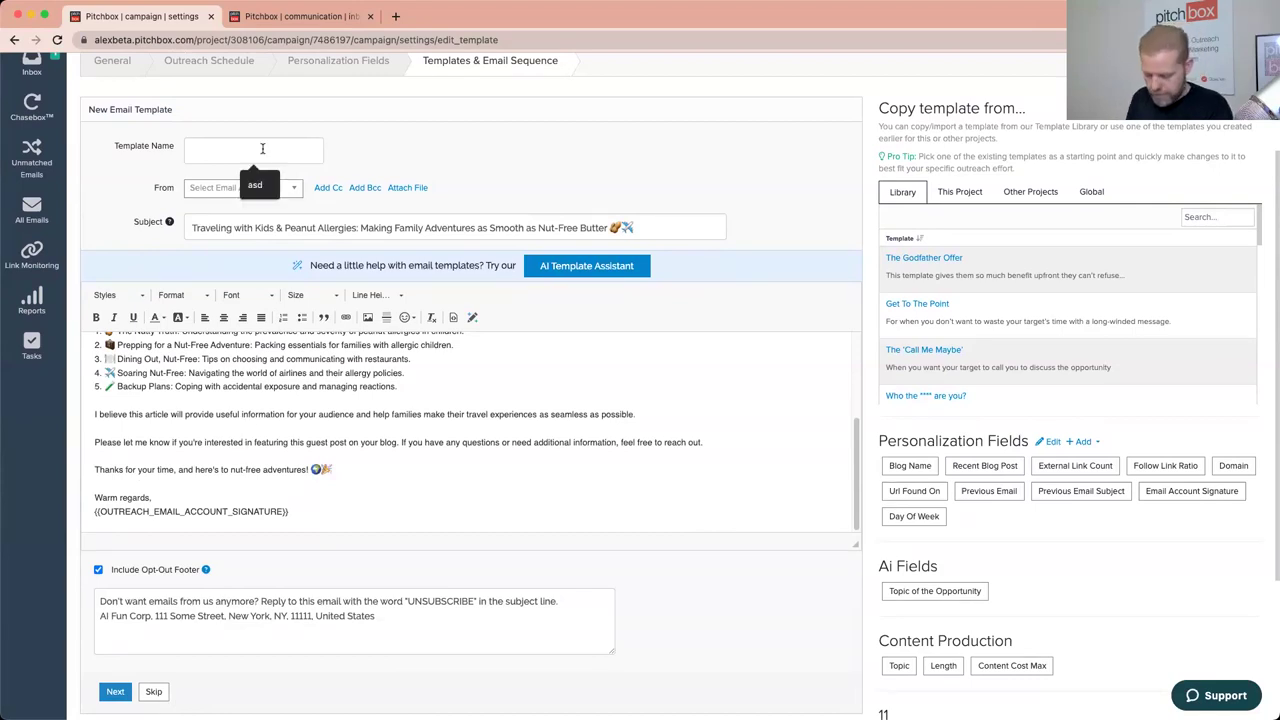
pyautogui.write('attempt')
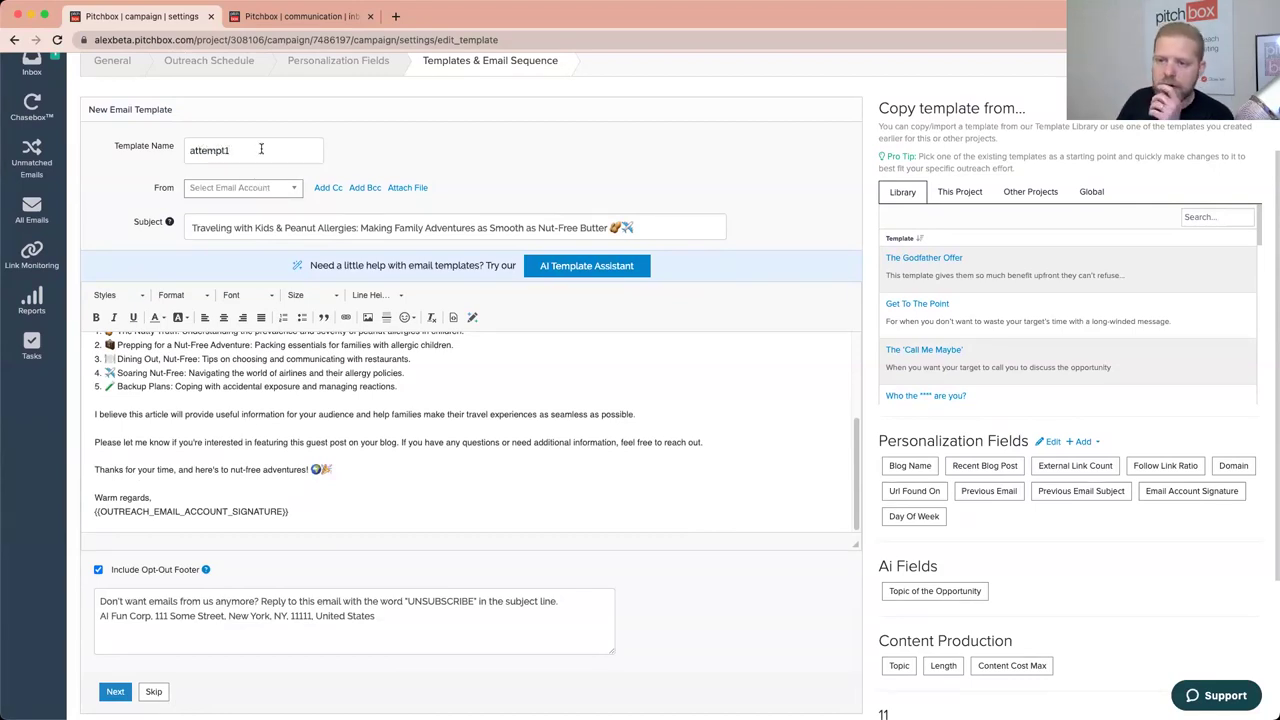
pyautogui.write('1')
pyautogui.click(268, 190)
pyautogui.click(258, 218)
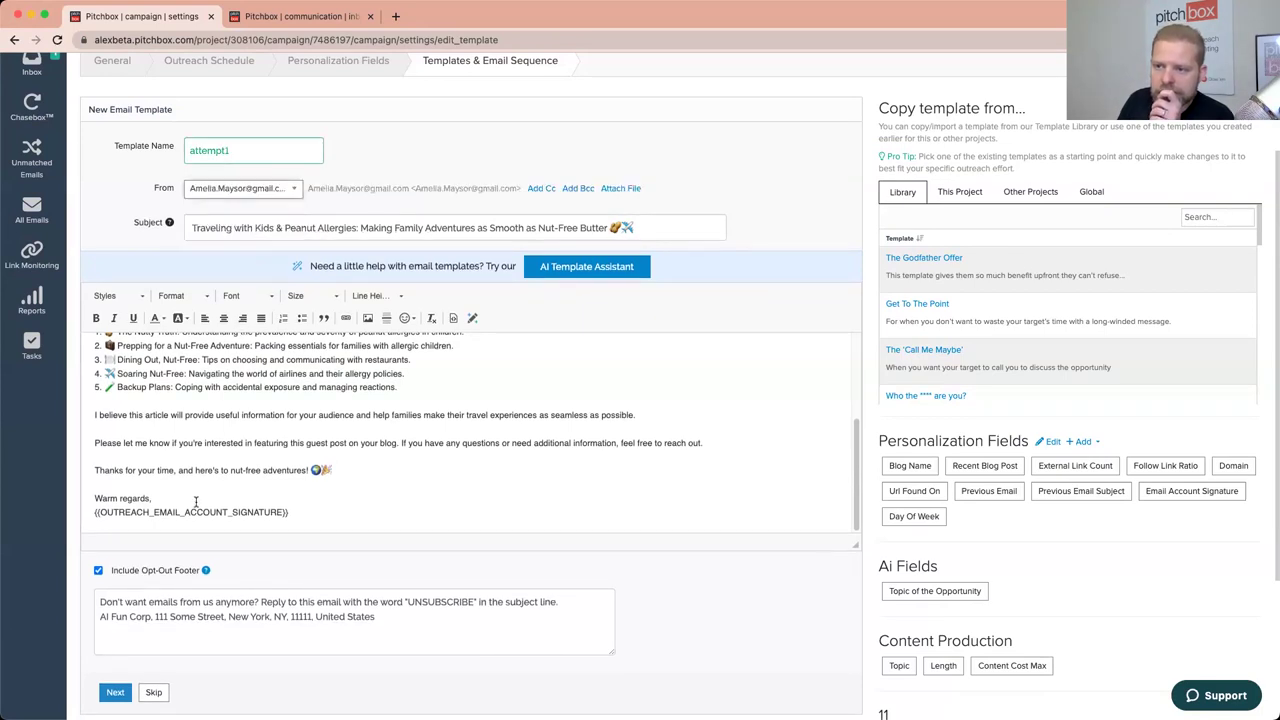
# Step: Preview the email with Smart Preview sample data, read it through to the opt-out footer, and close the preview
pyautogui.click(115, 692)
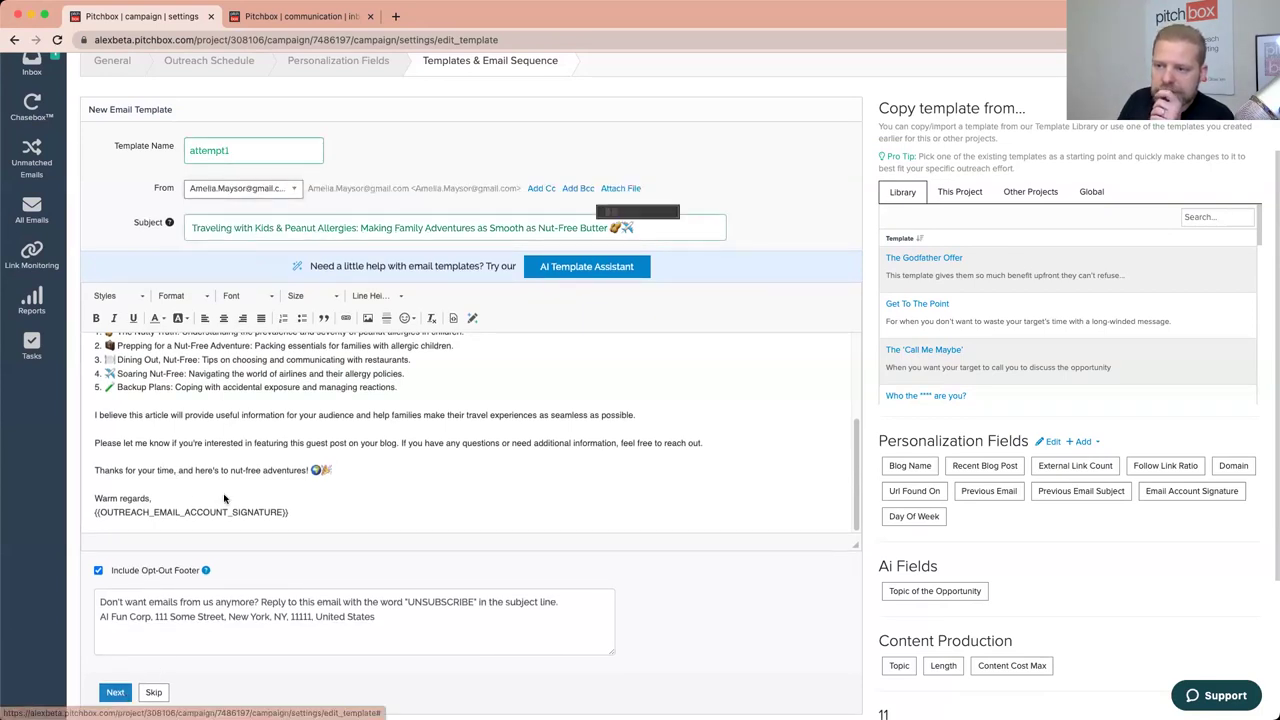
pyautogui.click(330, 125)
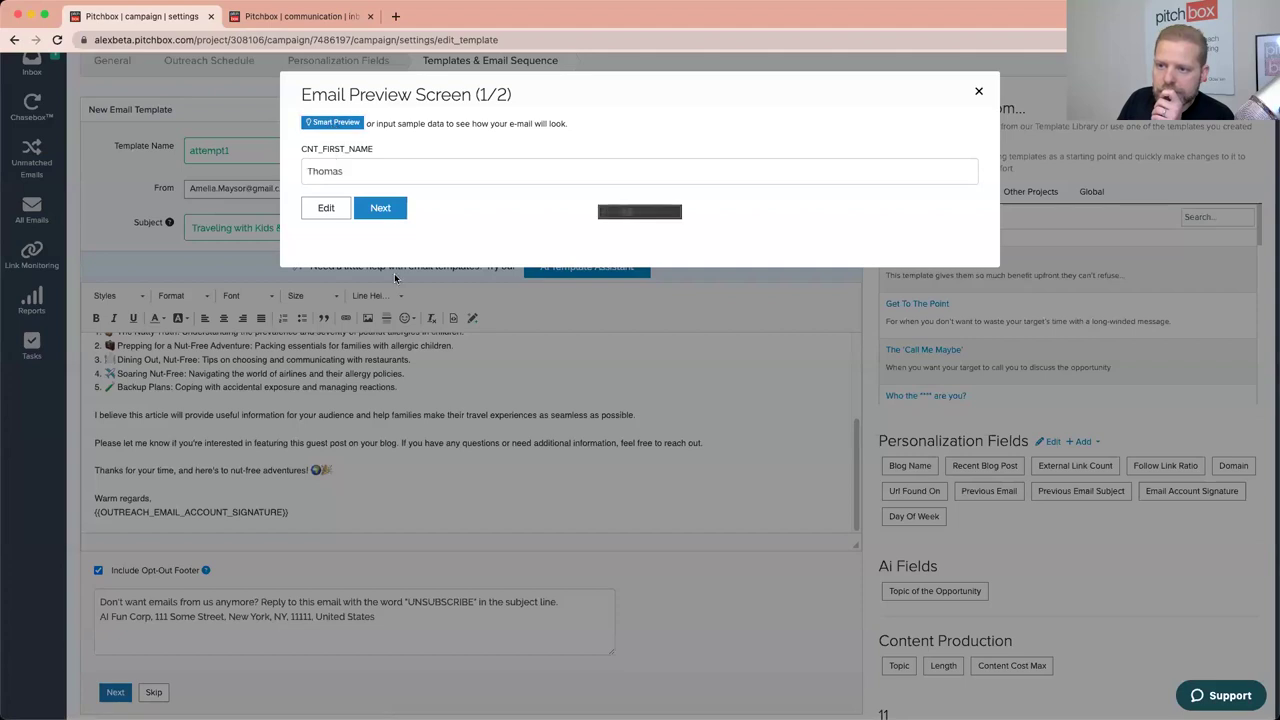
pyautogui.click(380, 207)
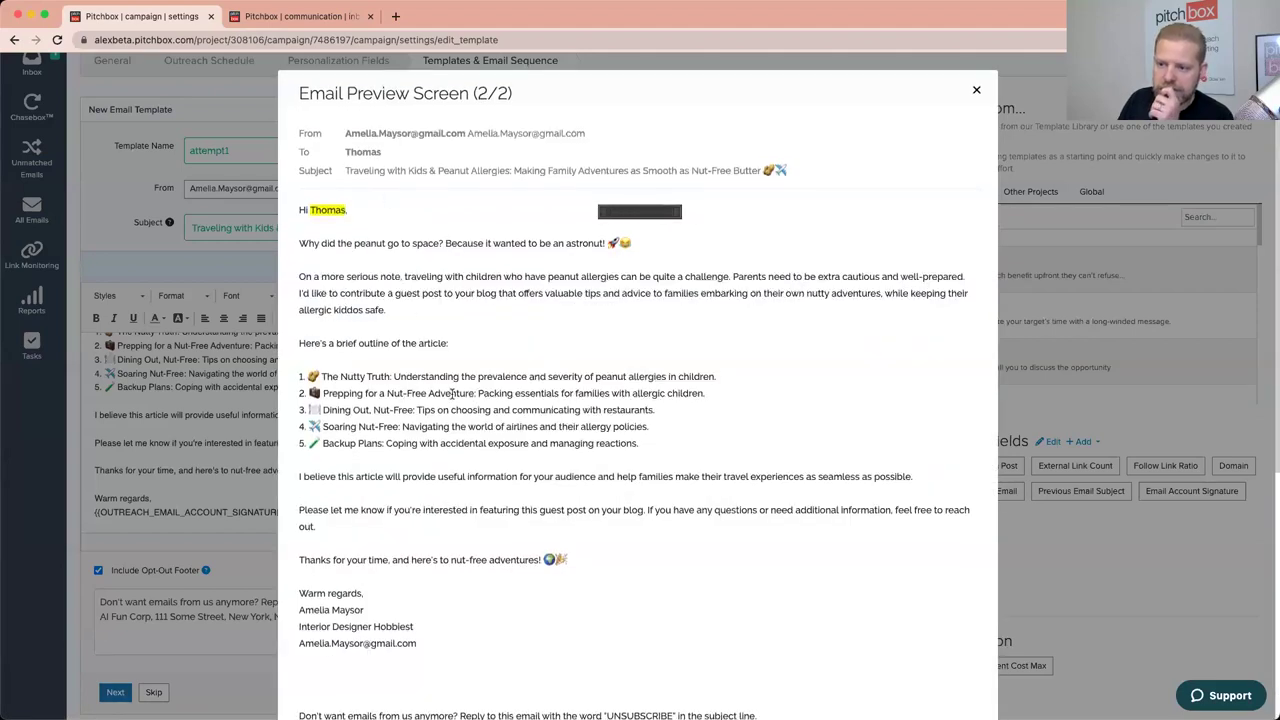
pyautogui.scroll(-2, 451, 394)
pyautogui.scroll(-5, 451, 394)
pyautogui.scroll(6, 430, 370)
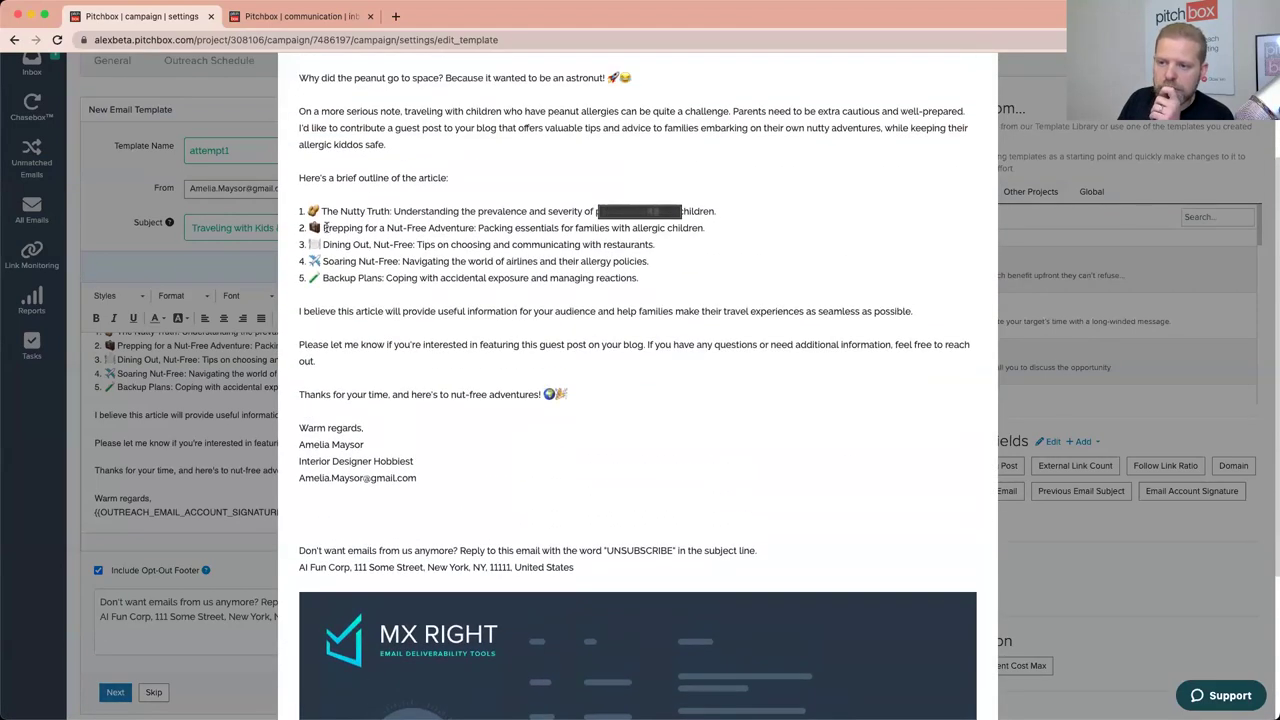
pyautogui.scroll(1, 423, 348)
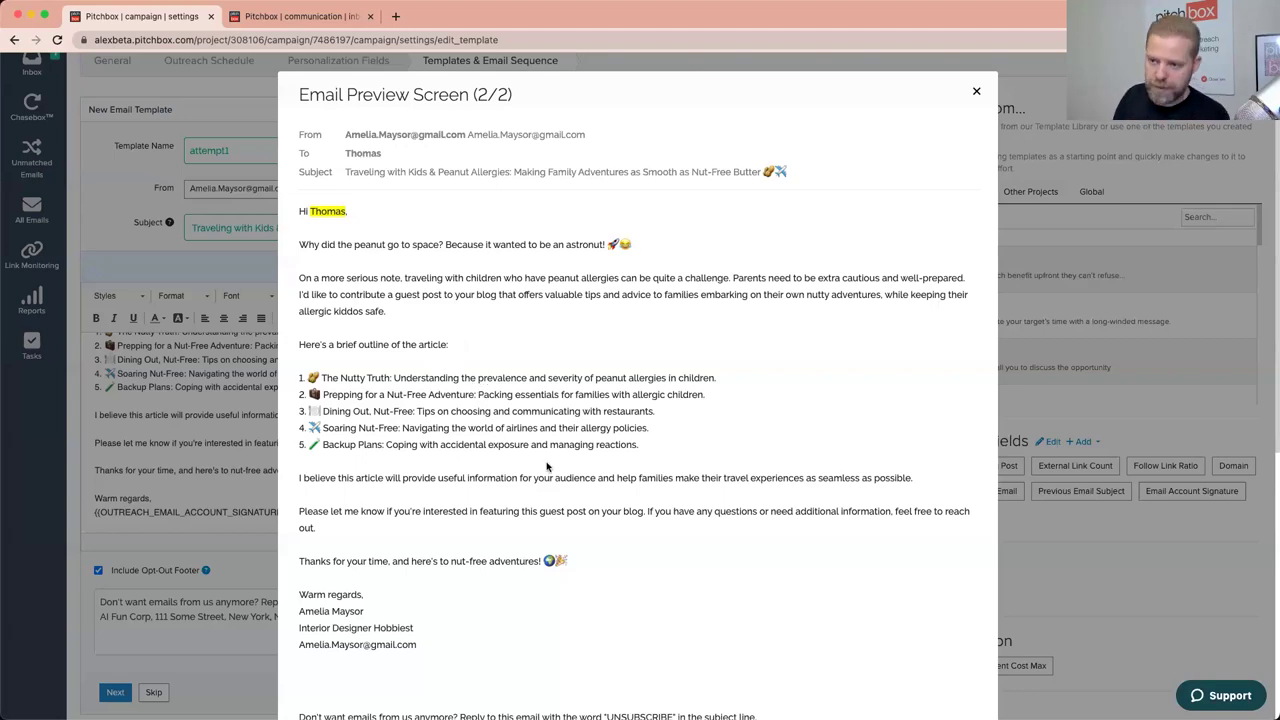
pyautogui.press('Escape')
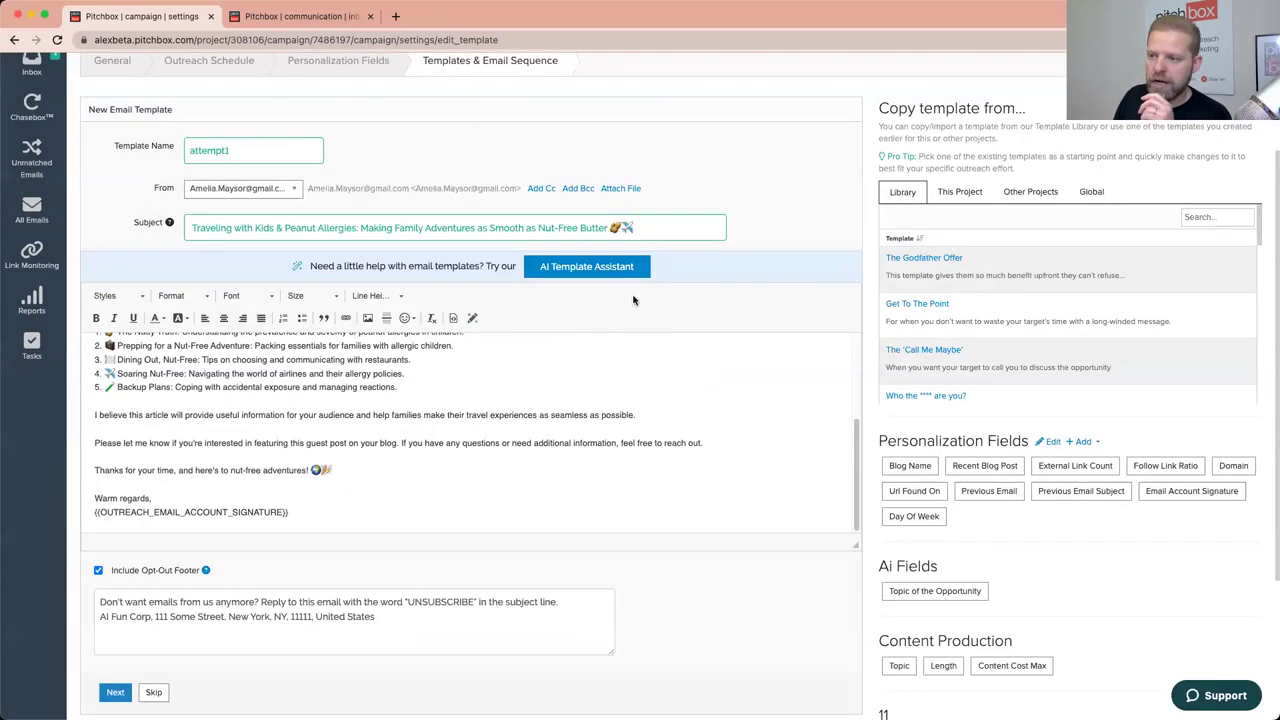
# Step: Start a draft in the AI Template Assistant with the Guest Post category and the "Guest Post Based on Topic" template
pyautogui.click(620, 272)
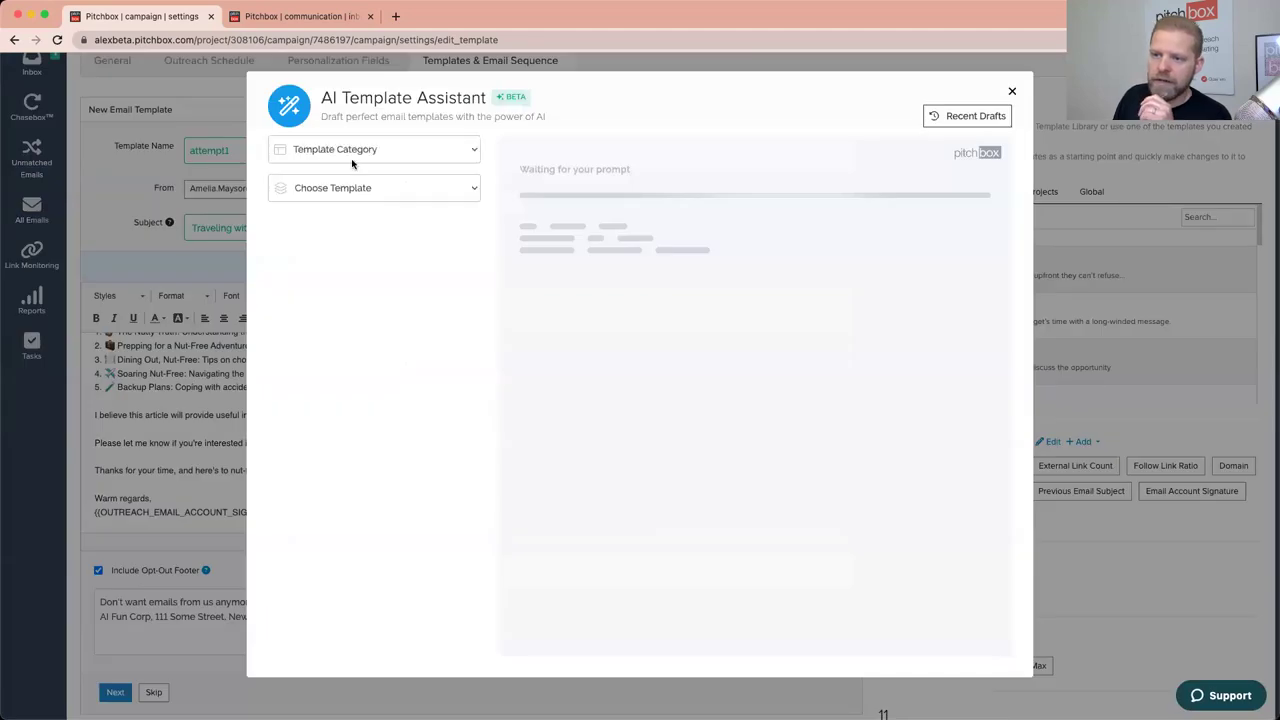
pyautogui.click(354, 157)
pyautogui.click(358, 166)
pyautogui.click(358, 188)
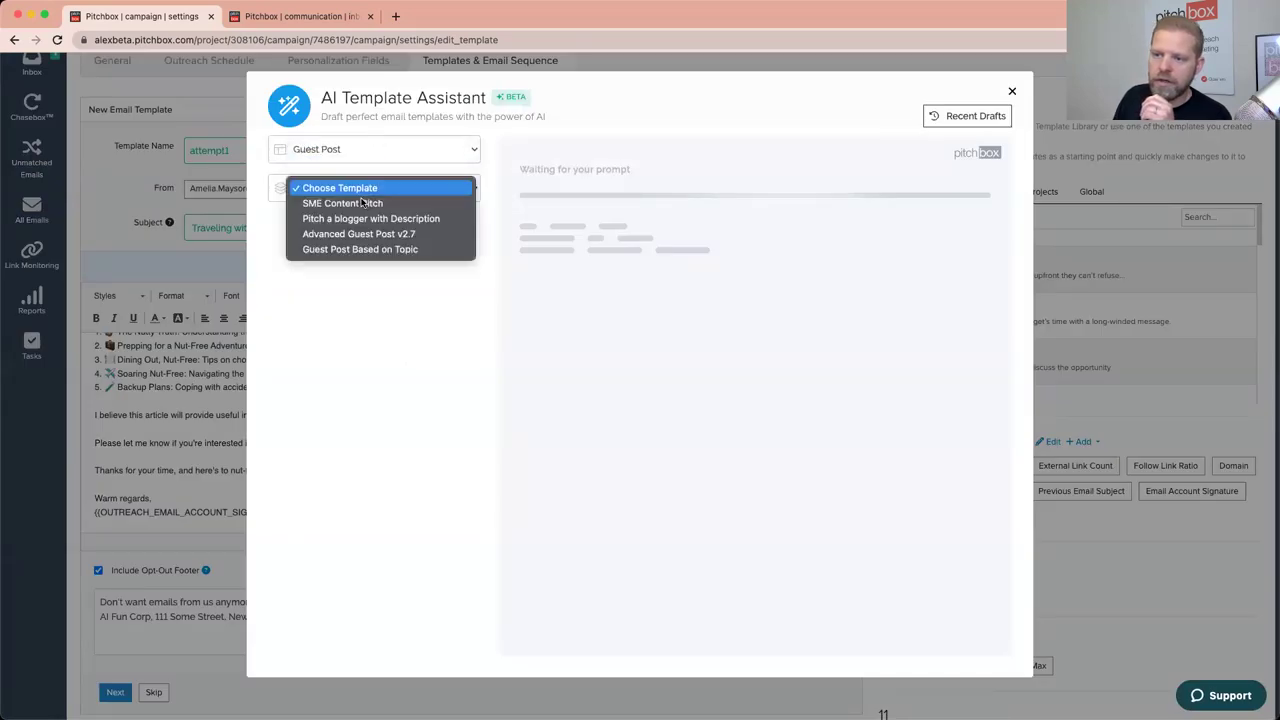
pyautogui.click(388, 300)
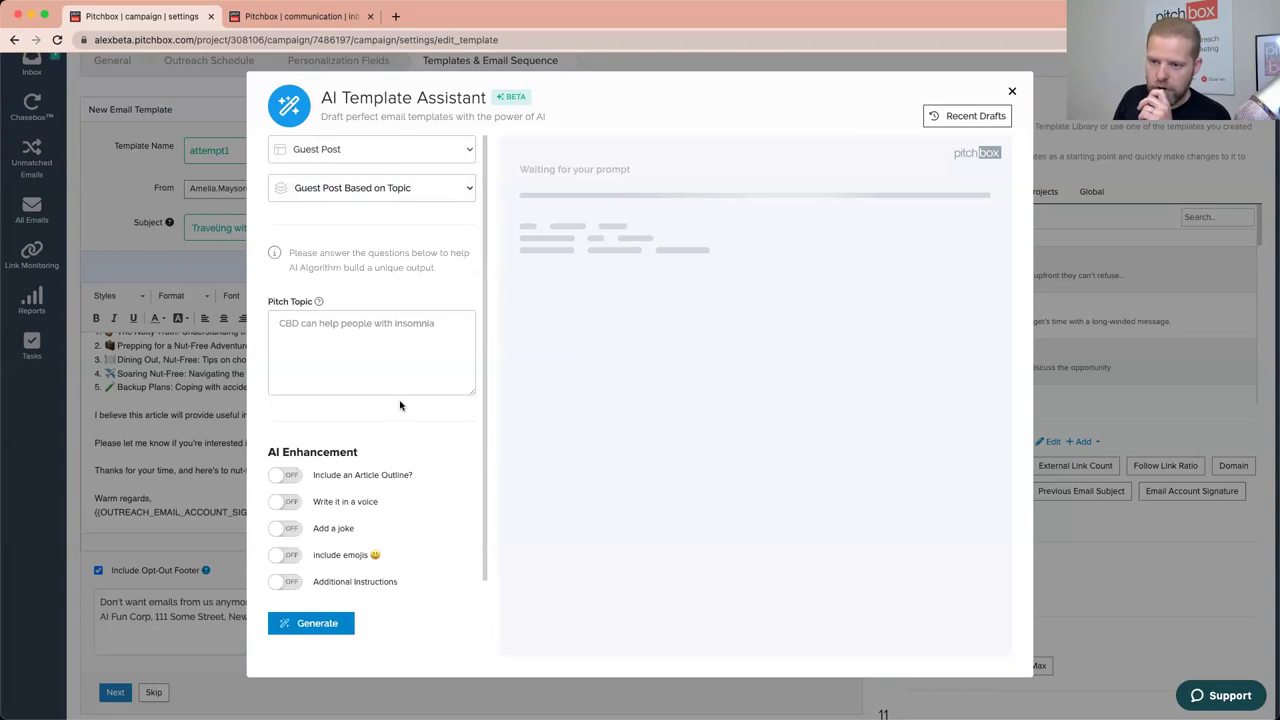
# Step: Turn on the article outline, written-in-a-voice and additional instructions enhancements, and close the assistant without generating a draft
pyautogui.scroll(-1, 400, 403)
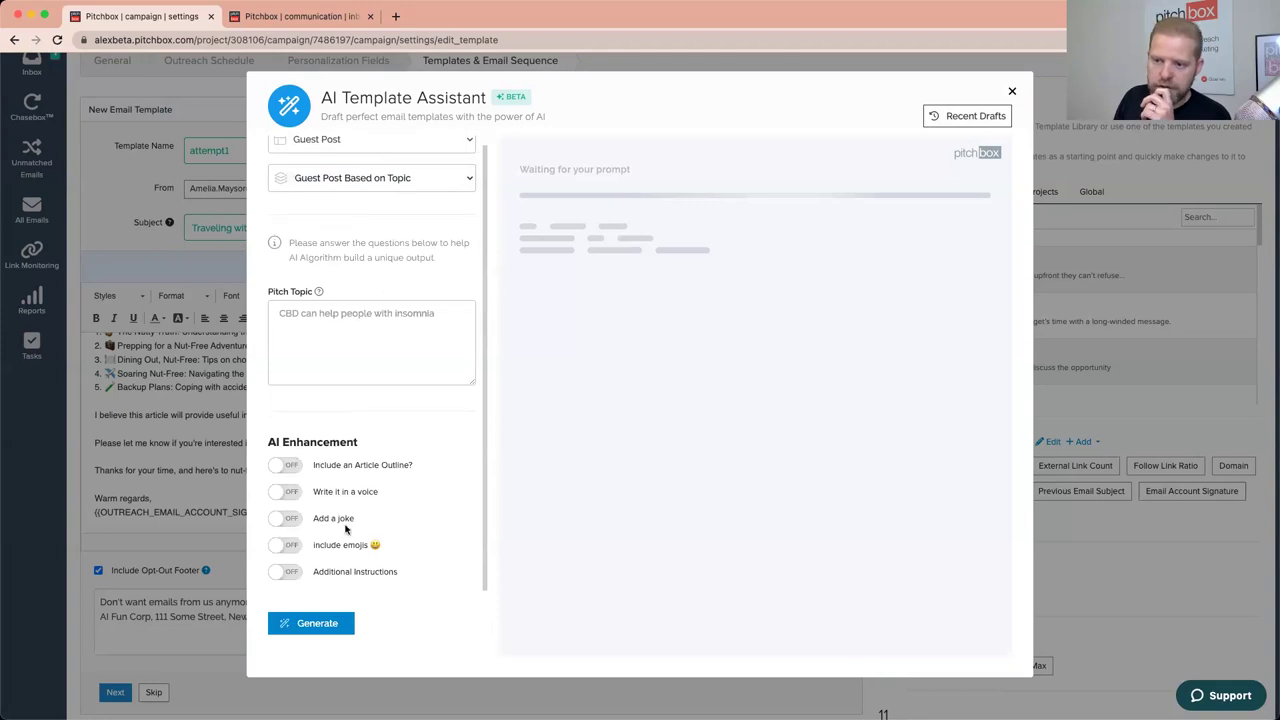
pyautogui.click(287, 466)
pyautogui.click(284, 492)
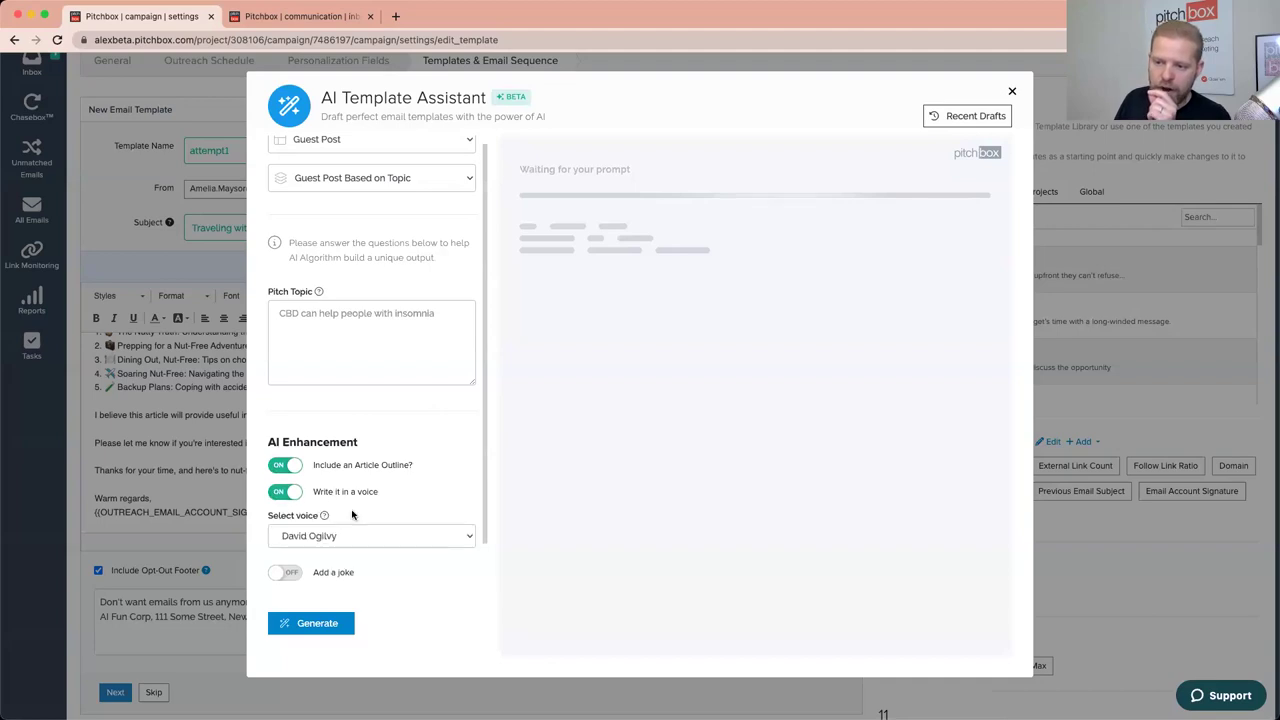
pyautogui.scroll(-2, 350, 512)
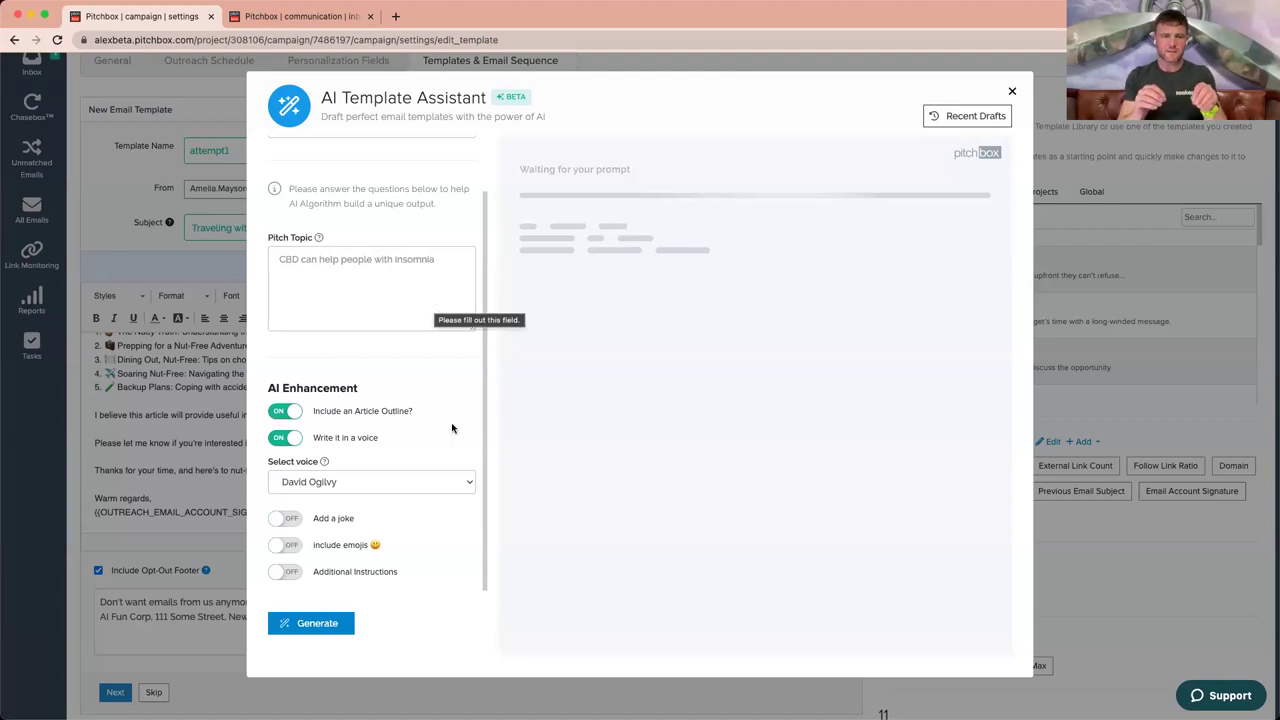
pyautogui.click(292, 572)
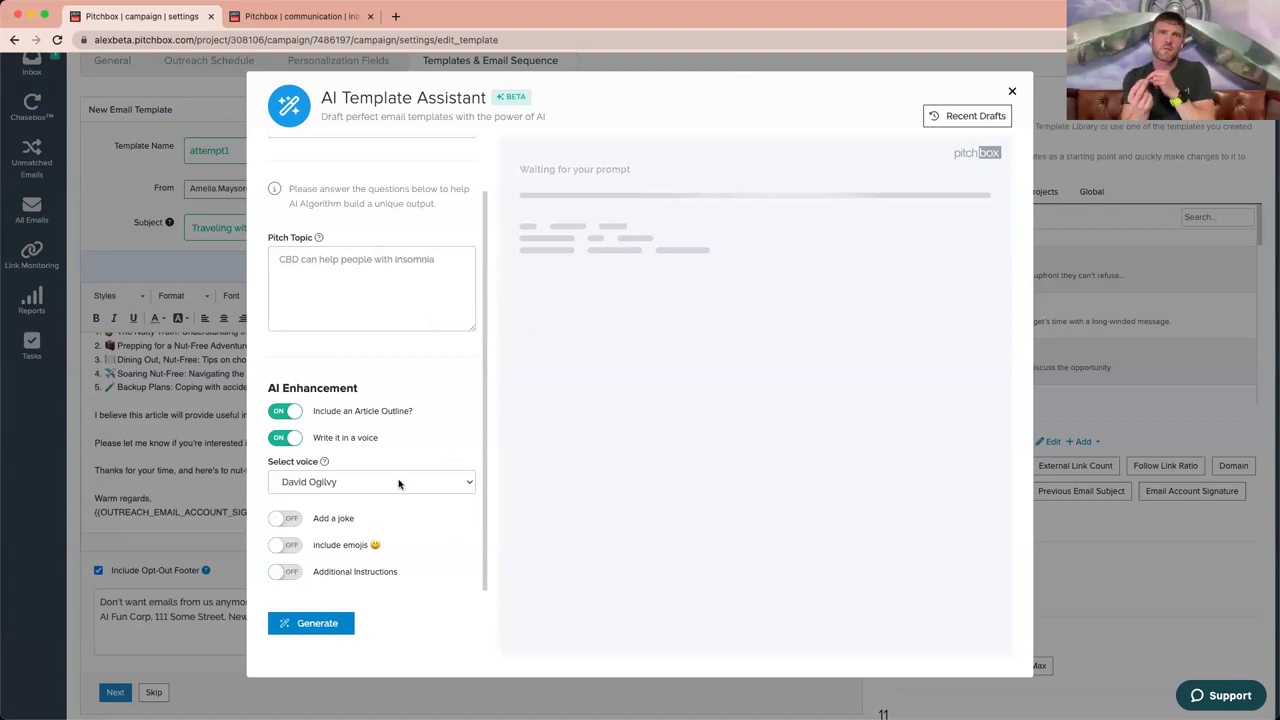
pyautogui.scroll(-2, 397, 487)
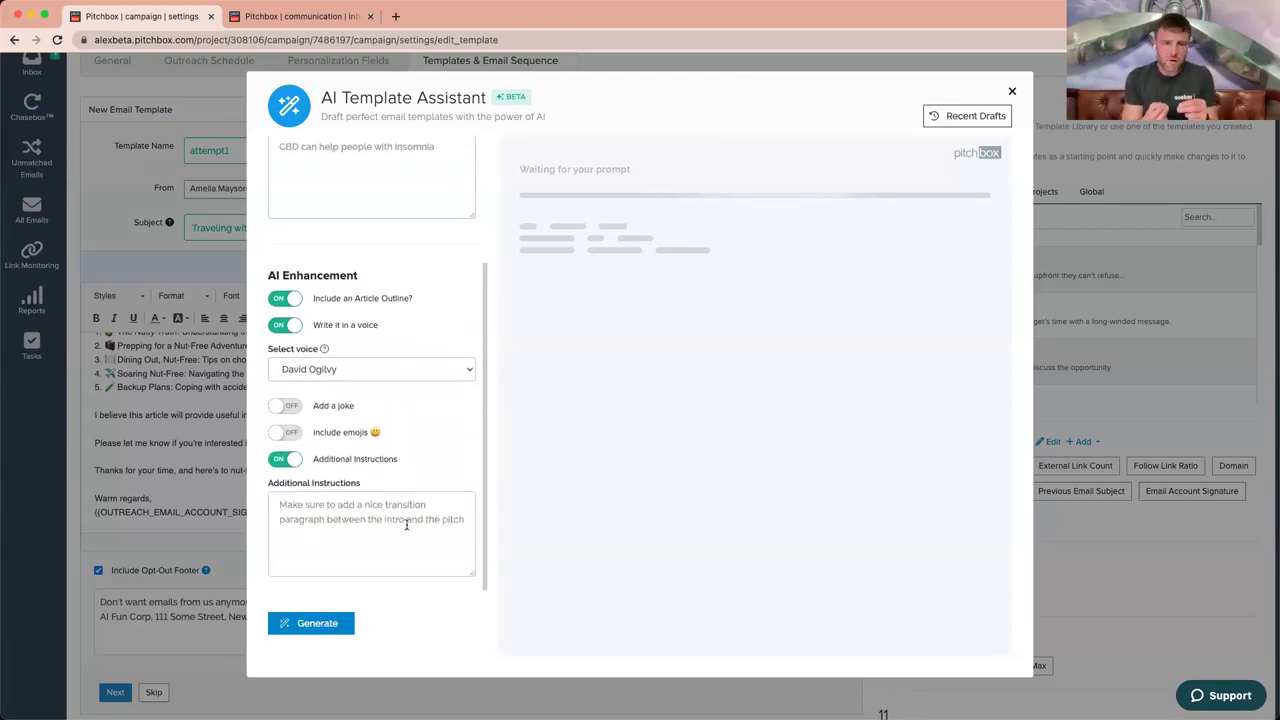
pyautogui.click(402, 521)
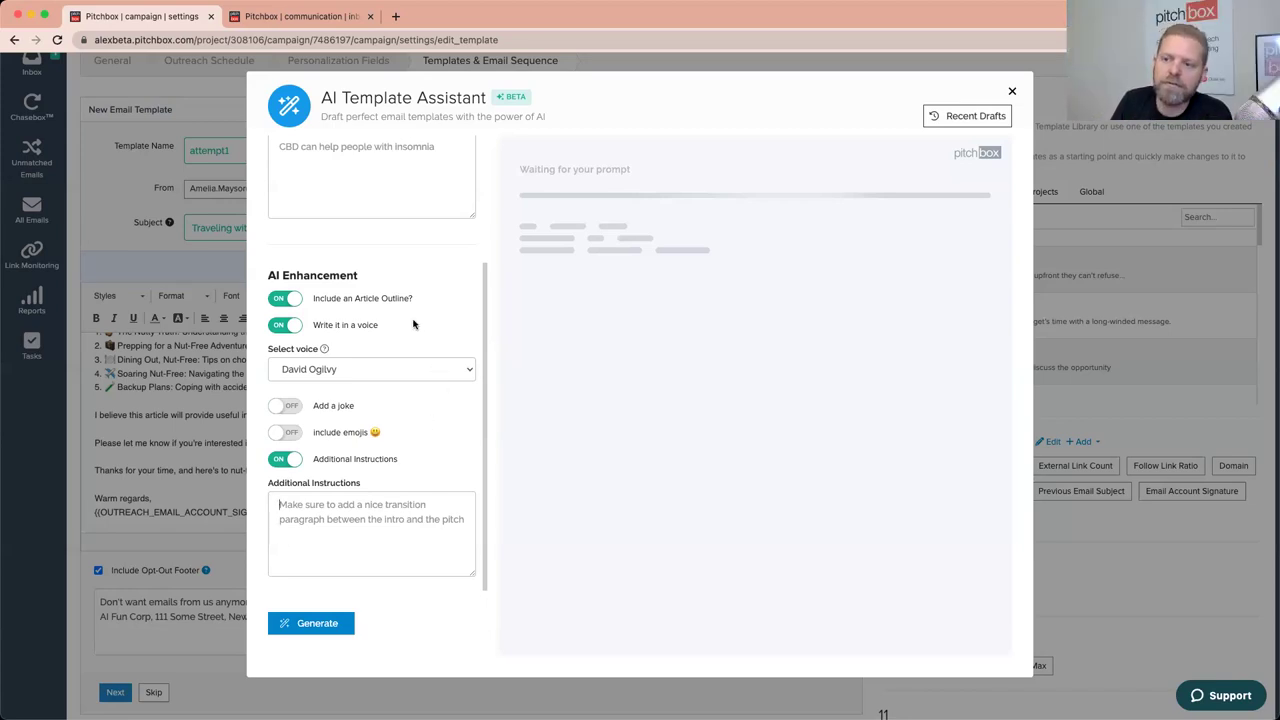
pyautogui.click(1012, 92)
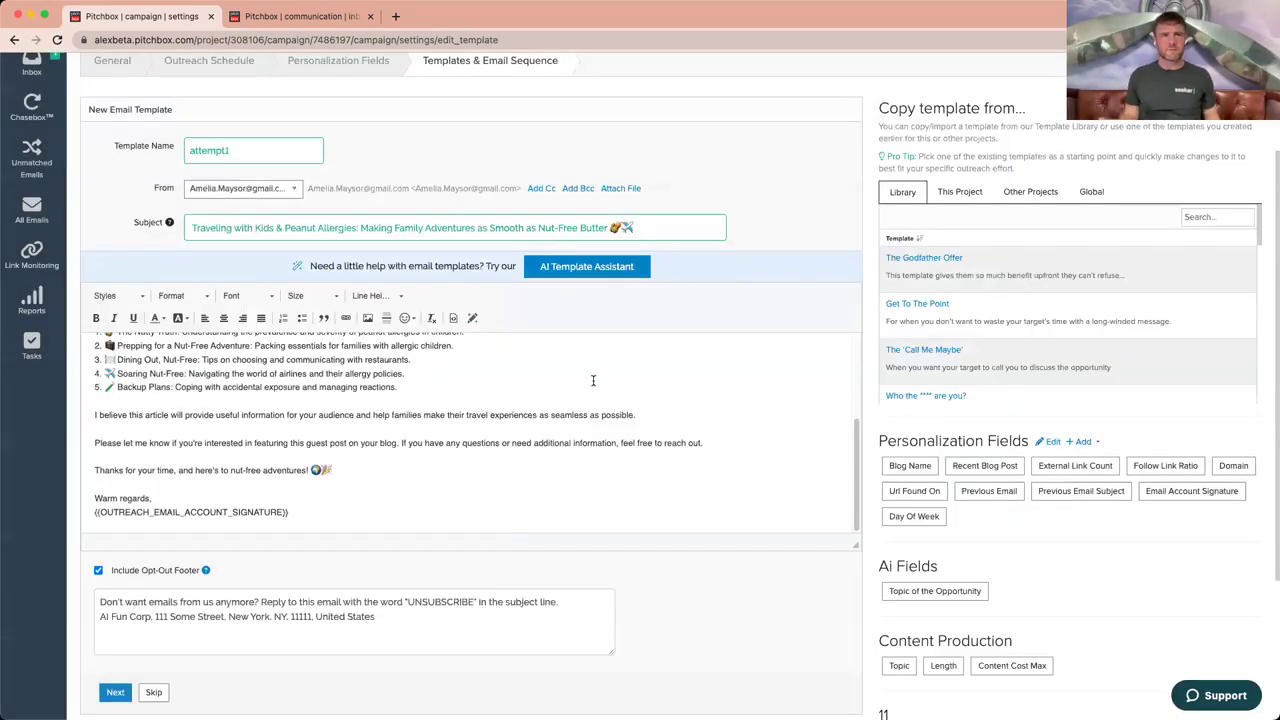
# Step: Review the inserted email body, and open the recent draft "Navigating the World with Peanut-Sensitive Little Adventurers" to highlight its opening paragraph
pyautogui.scroll(4, 590, 395)
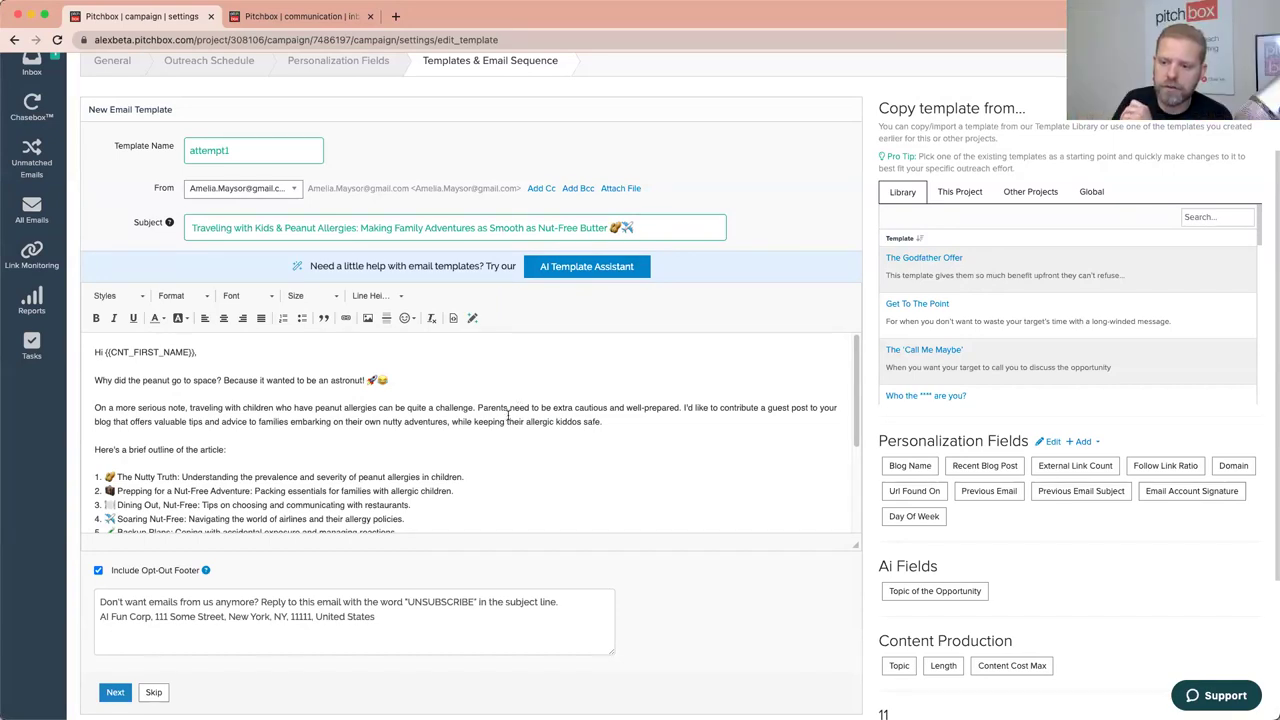
pyautogui.scroll(-2, 507, 415)
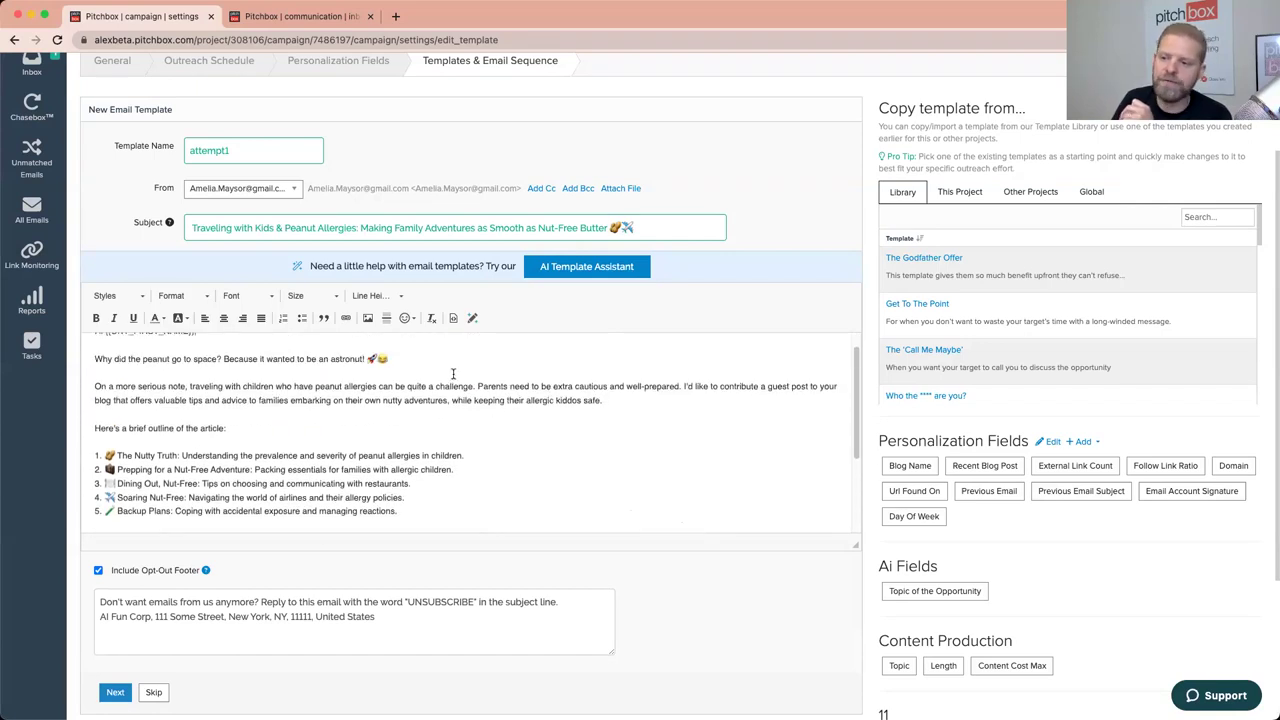
pyautogui.scroll(-4, 507, 407)
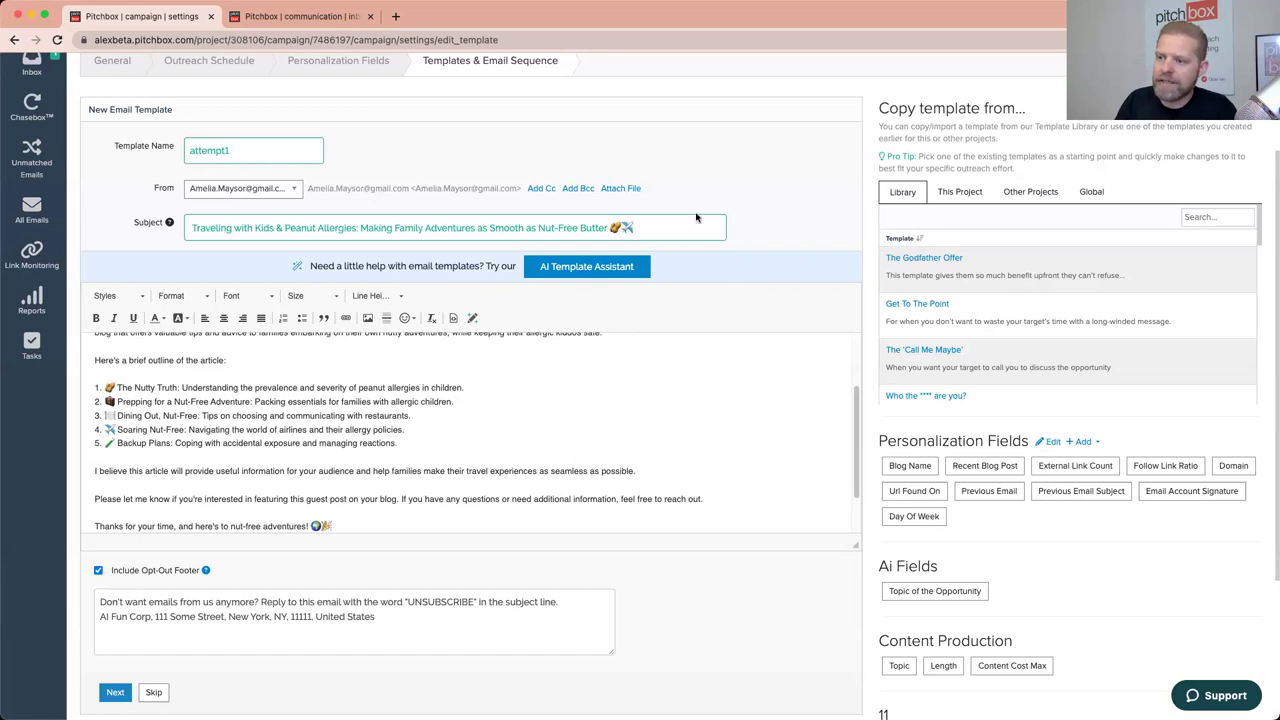
pyautogui.click(637, 271)
pyautogui.click(981, 121)
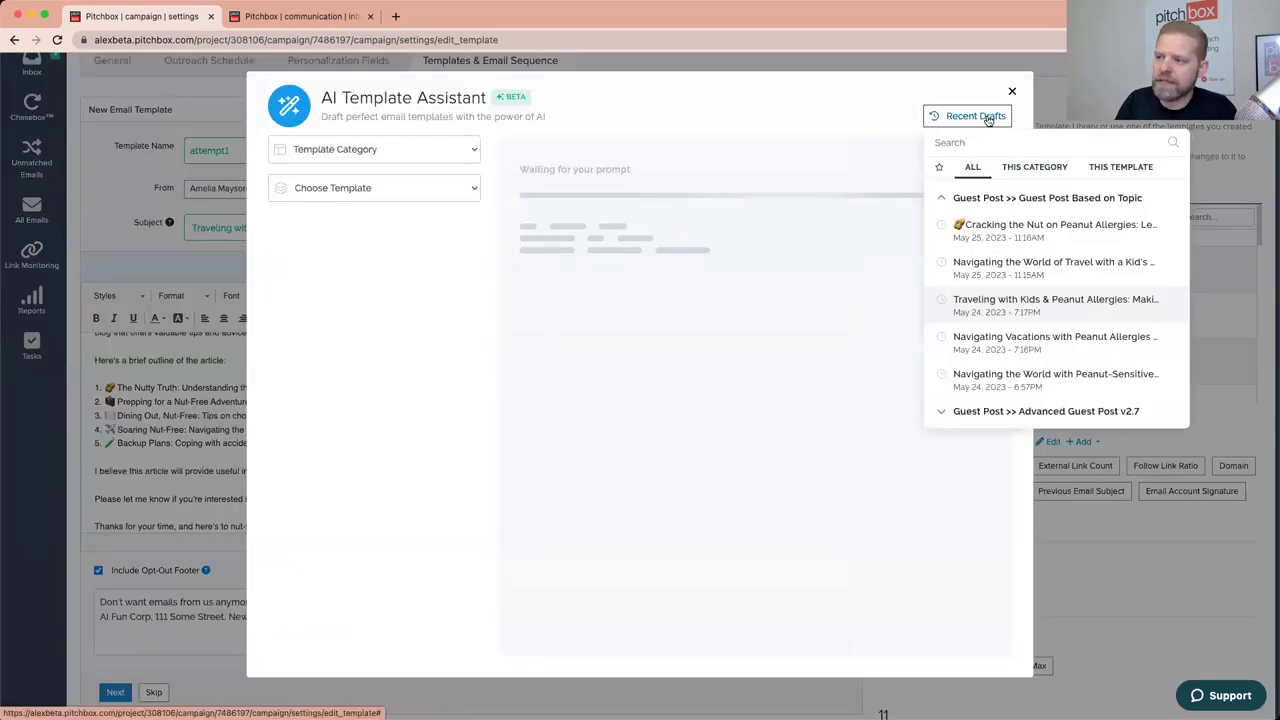
pyautogui.click(1028, 385)
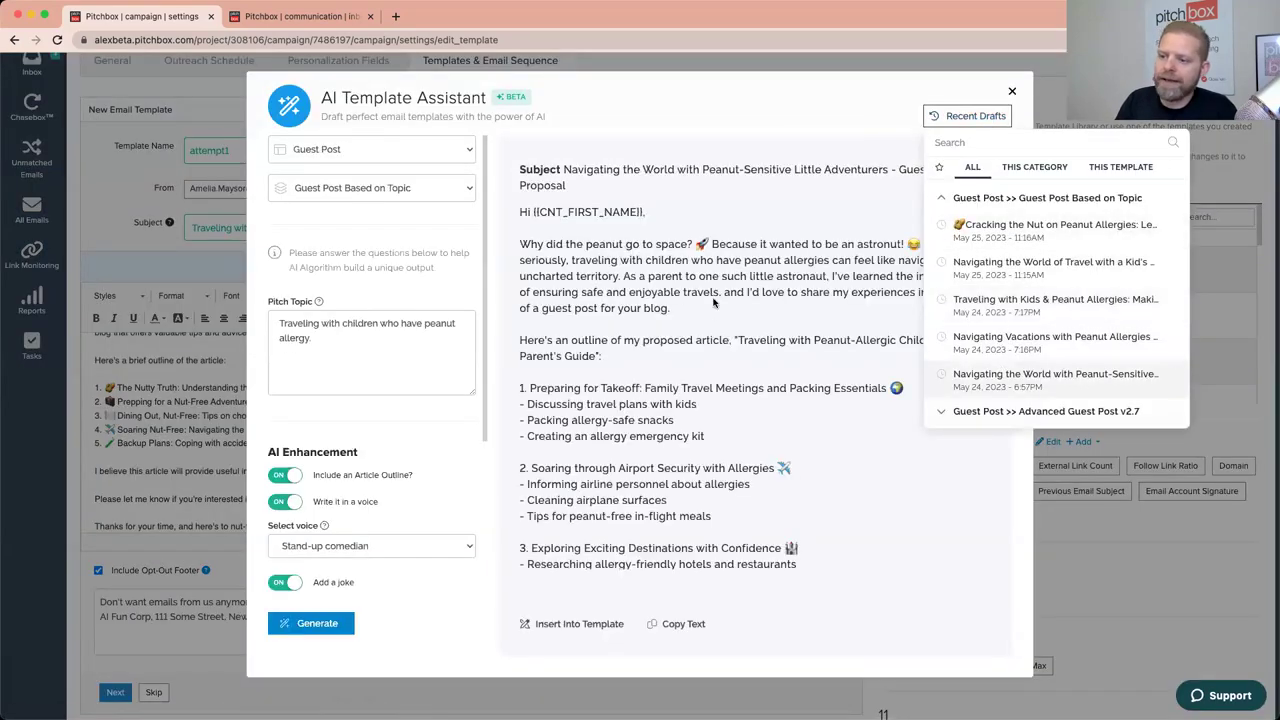
pyautogui.click(780, 325)
pyautogui.scroll(-4, 648, 436)
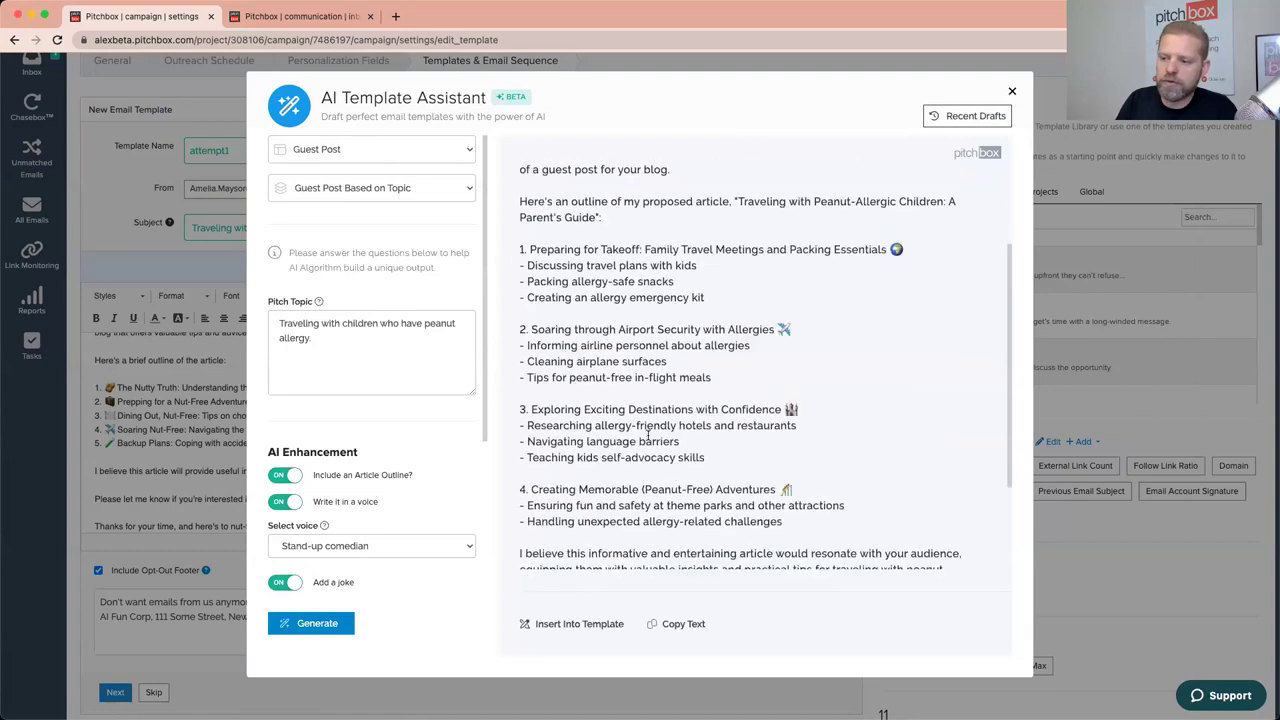
pyautogui.scroll(4, 638, 426)
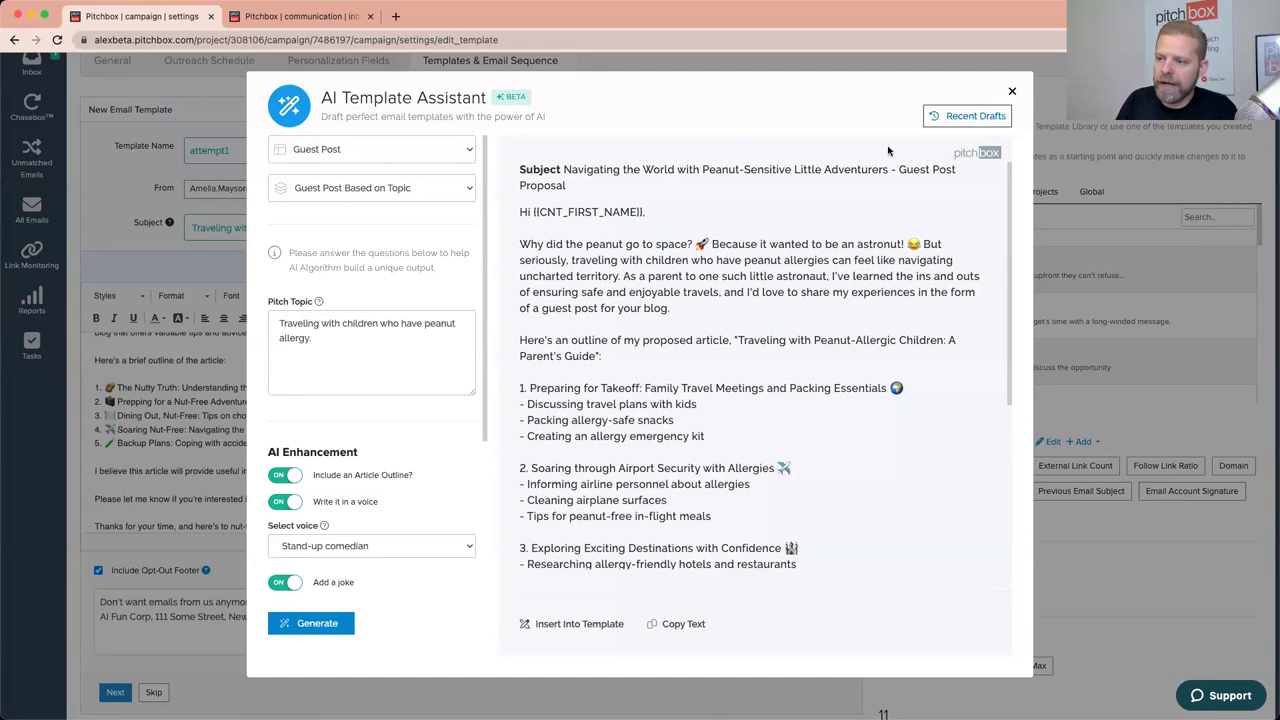
pyautogui.moveTo(521, 243); pyautogui.dragTo(619, 330)
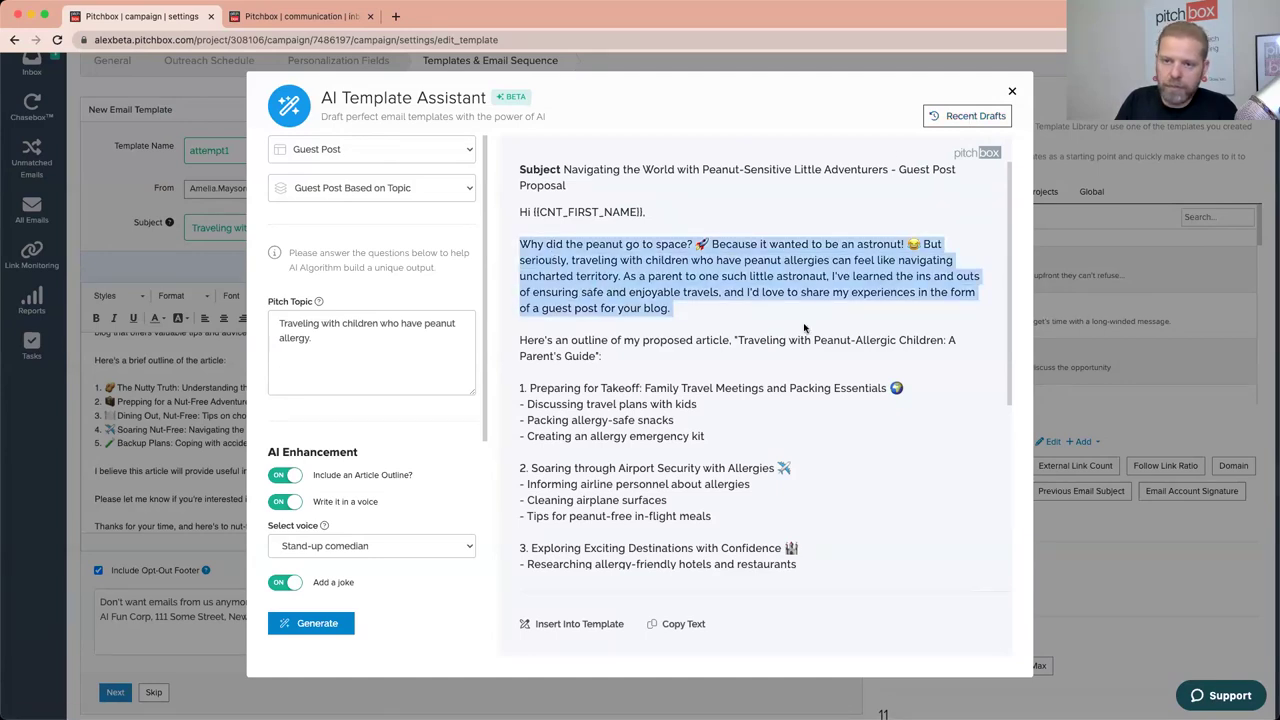
# Step: Compare the recent drafts "Navigating Vacations with Peanut Allergies" and "Traveling with Kids & Peanut Allergies", and bring up the recent drafts list again
pyautogui.click(998, 115)
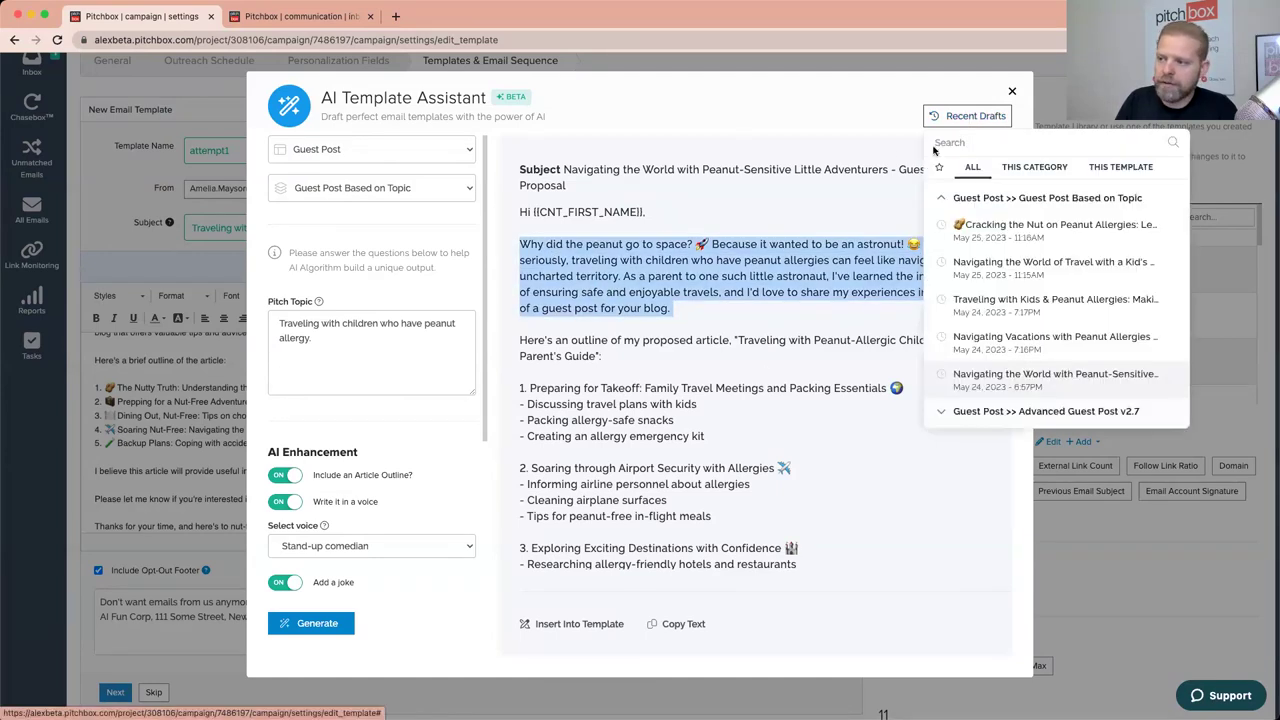
pyautogui.click(1020, 336)
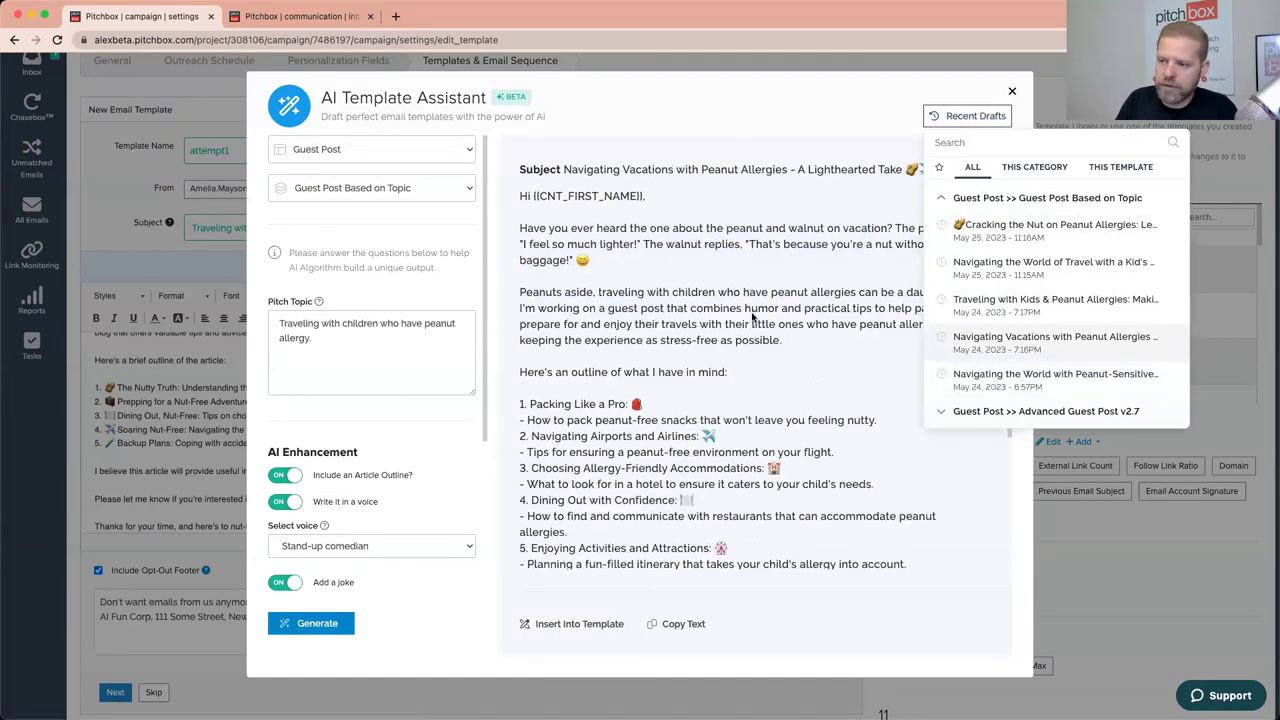
pyautogui.click(990, 302)
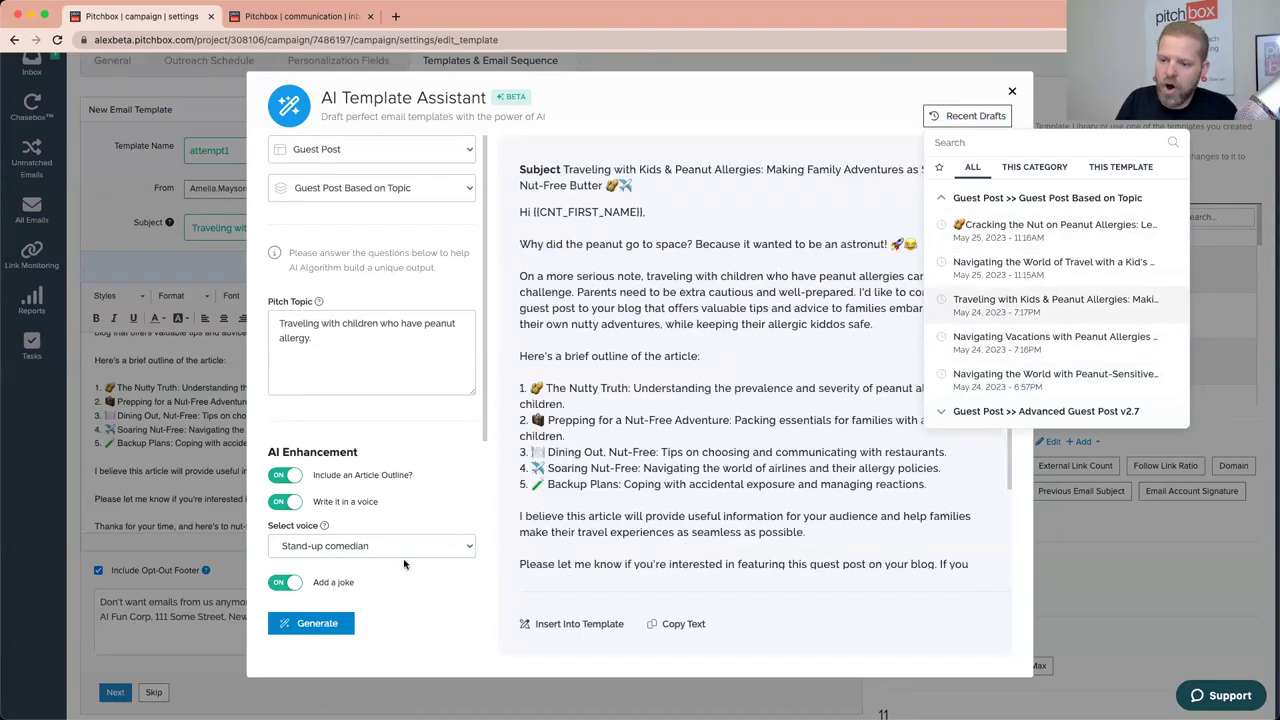
pyautogui.click(786, 346)
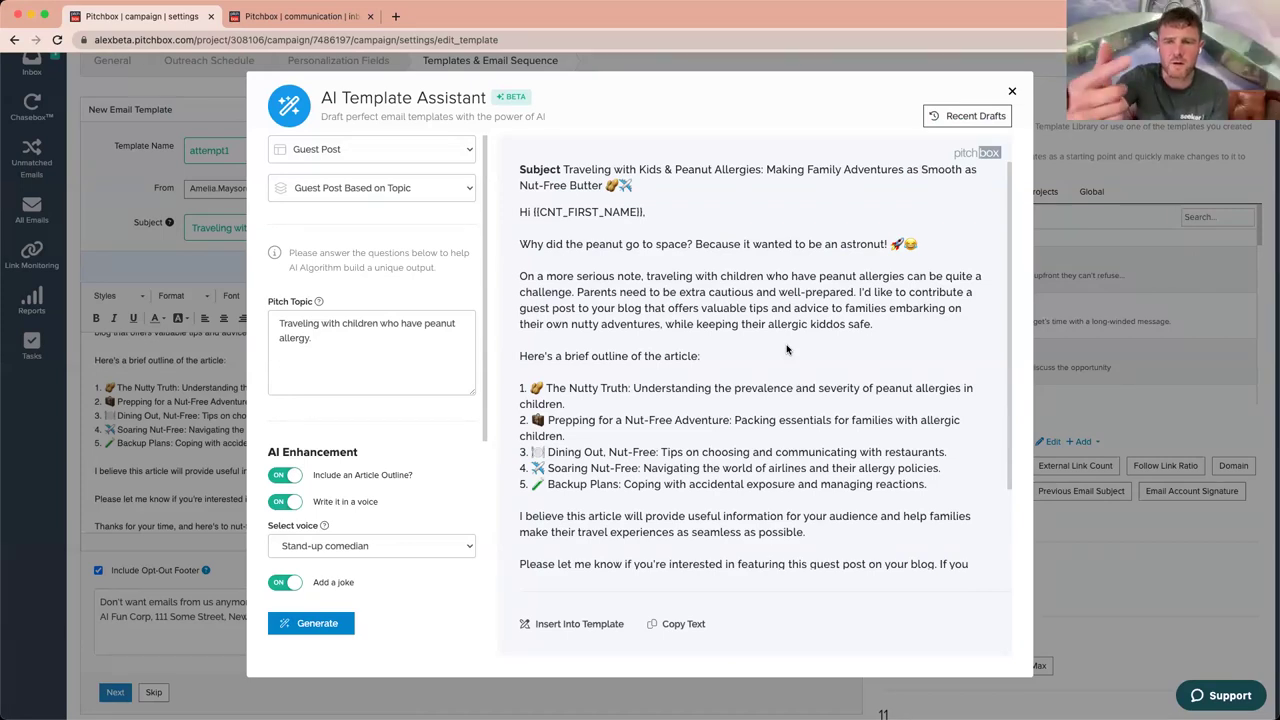
pyautogui.click(975, 116)
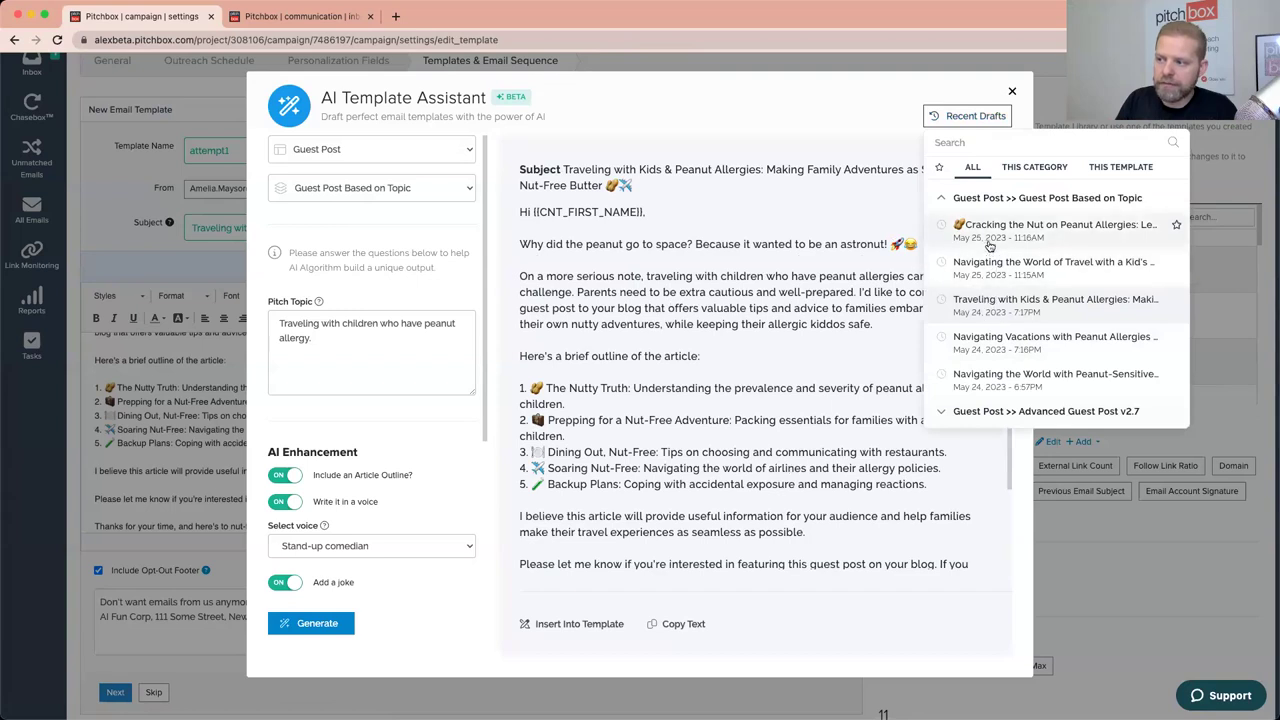
# Step: Open the recent draft "Cracking the Nut on Peanut Allergies" for review, check the favourite drafts, and return to all drafts
pyautogui.click(990, 236)
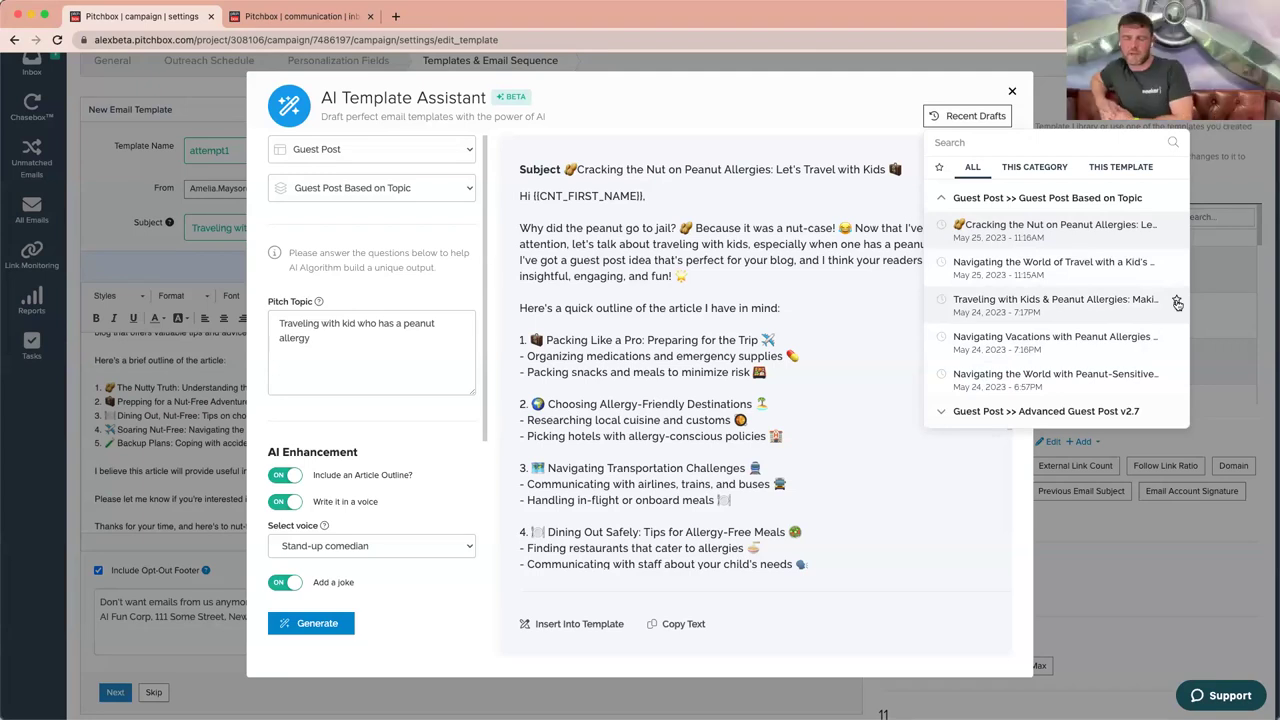
pyautogui.click(941, 172)
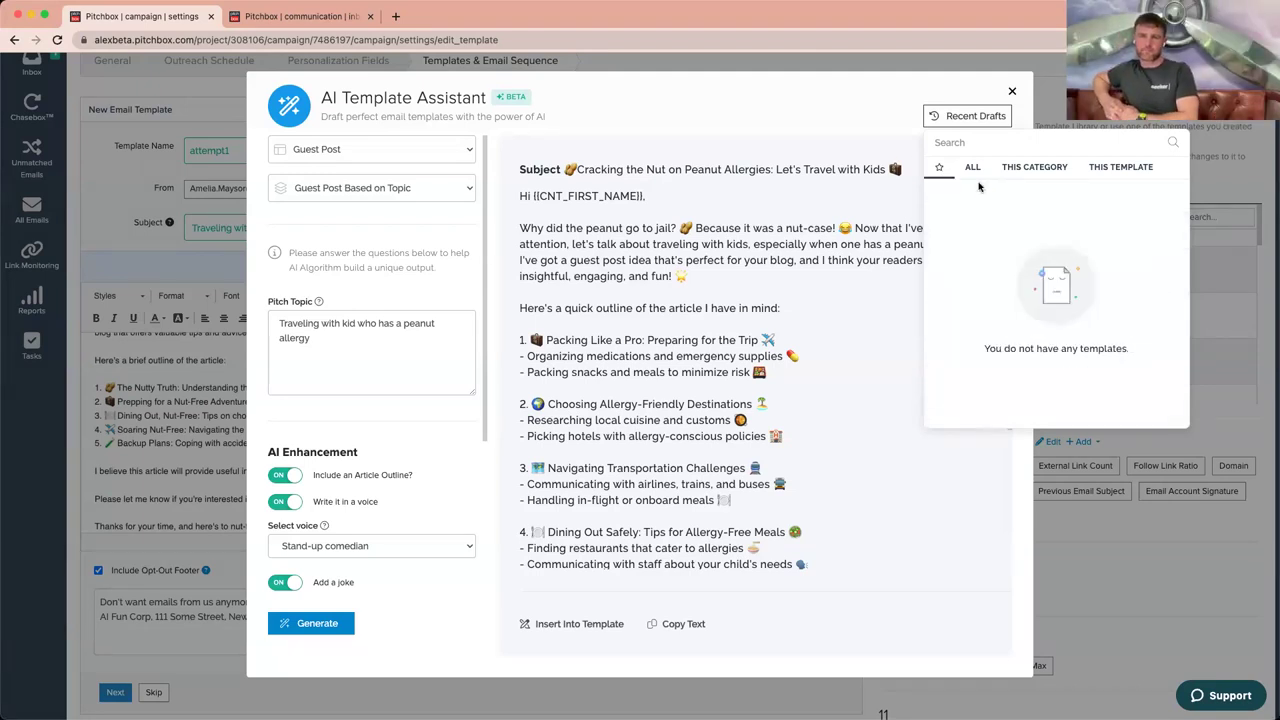
pyautogui.click(973, 168)
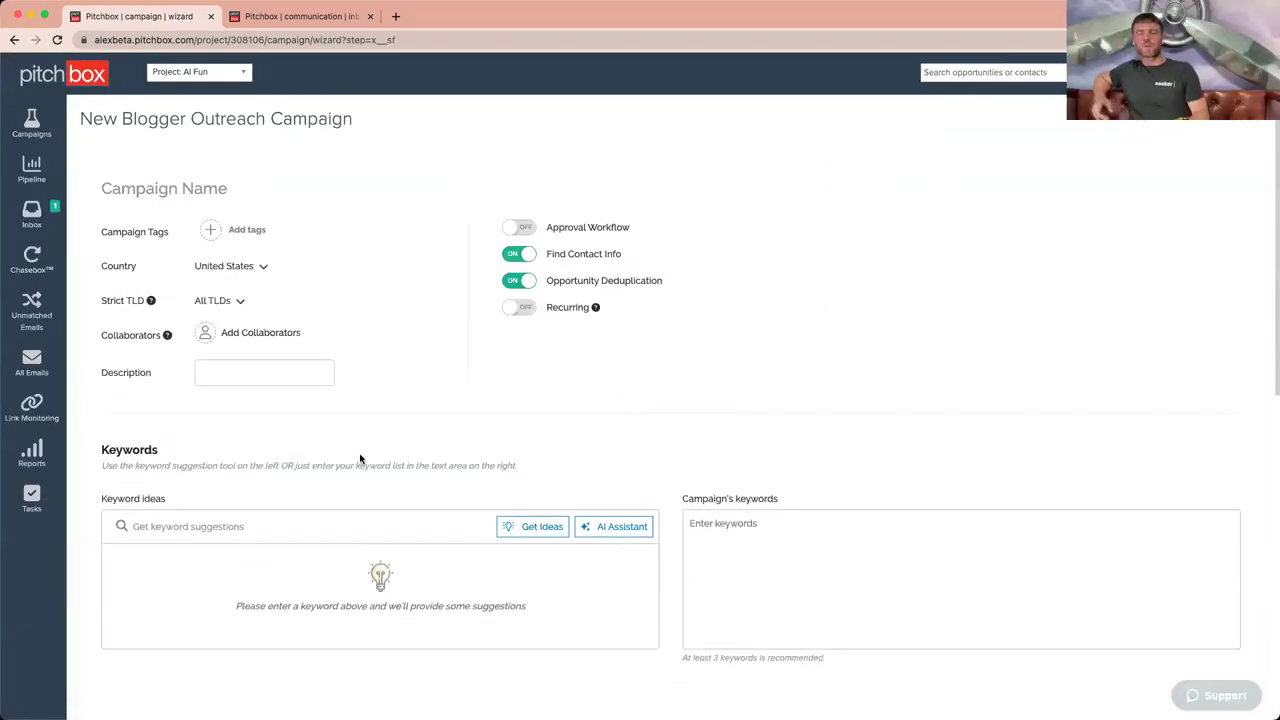
# Step: Look over the new Blogger Outreach campaign form and open the account's Custom Fields settings
pyautogui.scroll(-3, 506, 417)
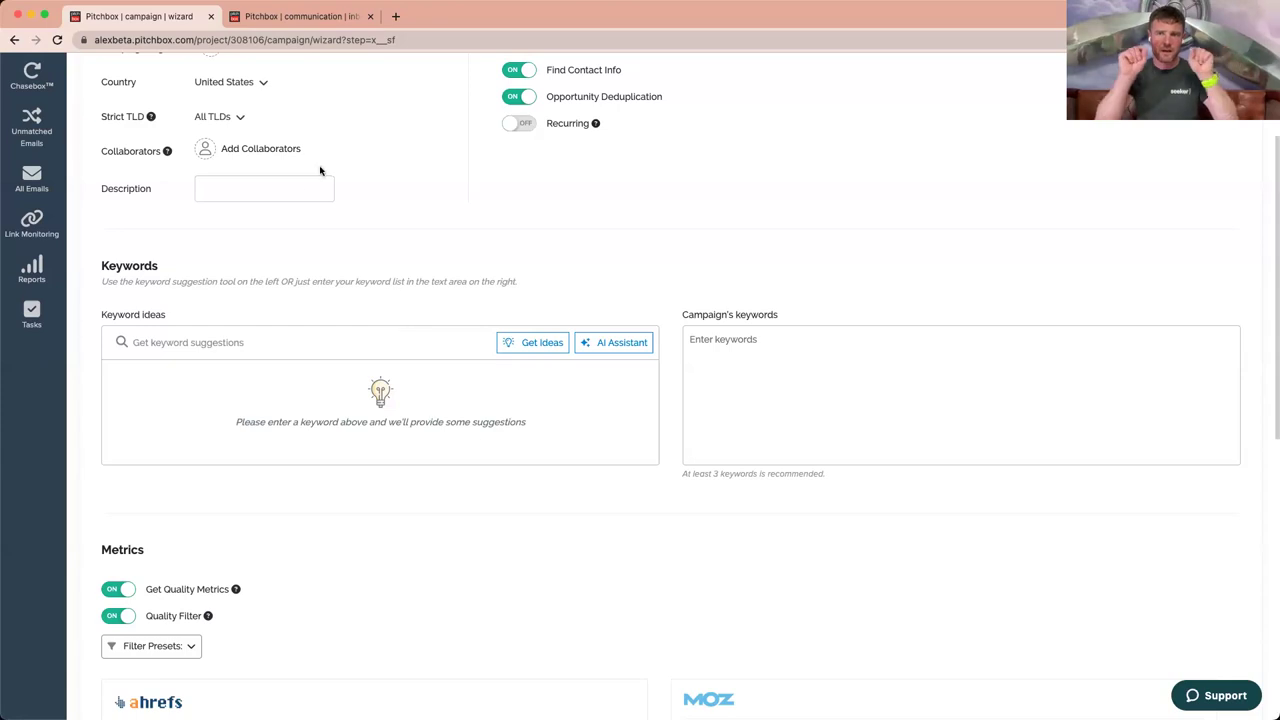
pyautogui.scroll(4, 249, 280)
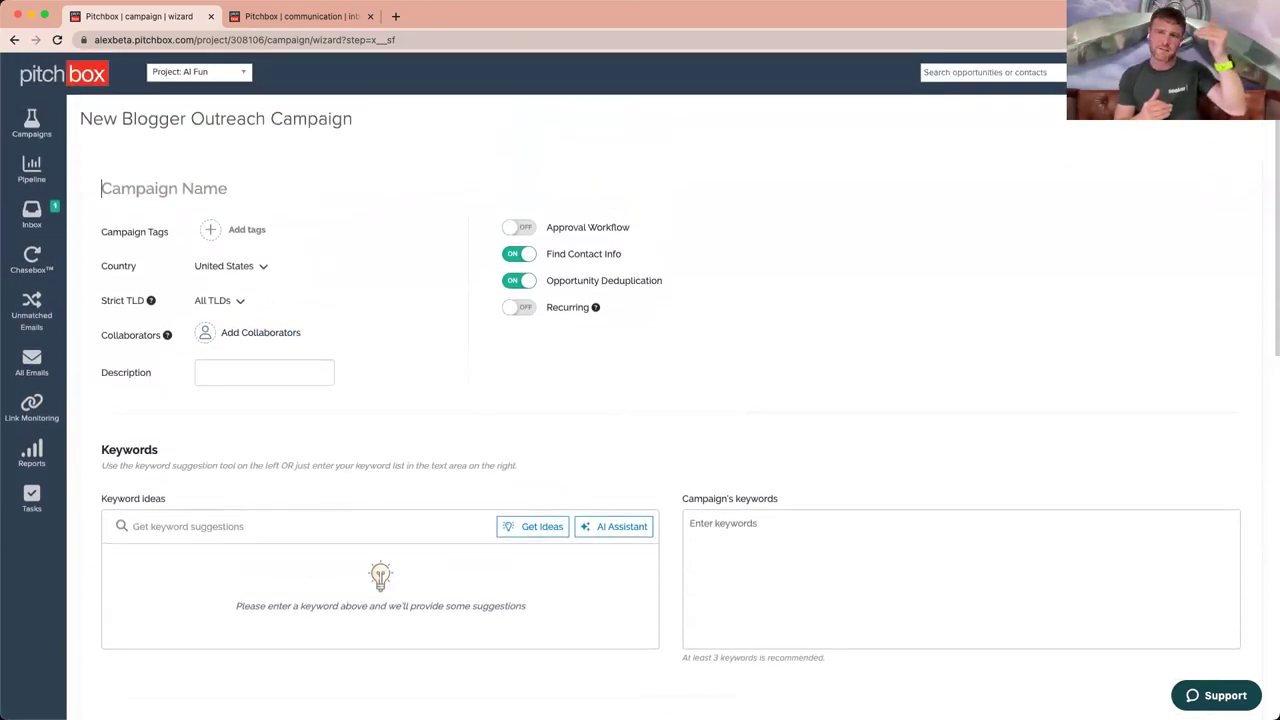
pyautogui.click(1205, 72)
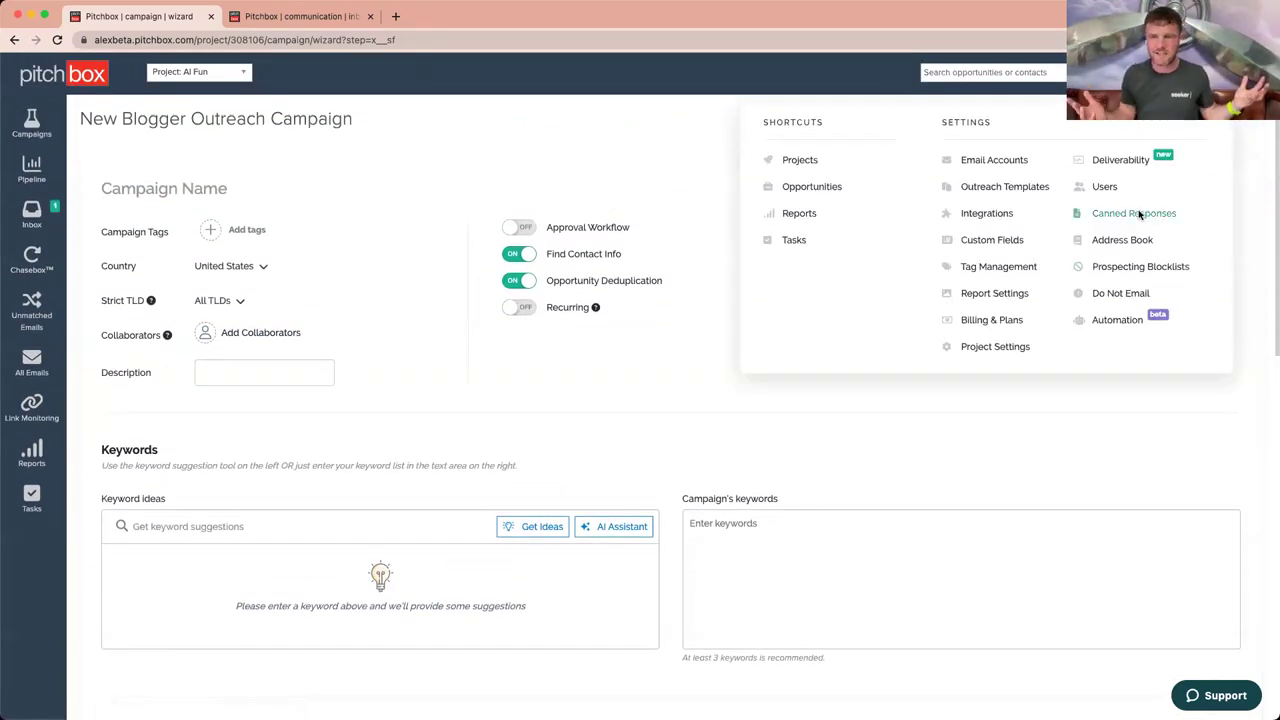
pyautogui.click(1010, 242)
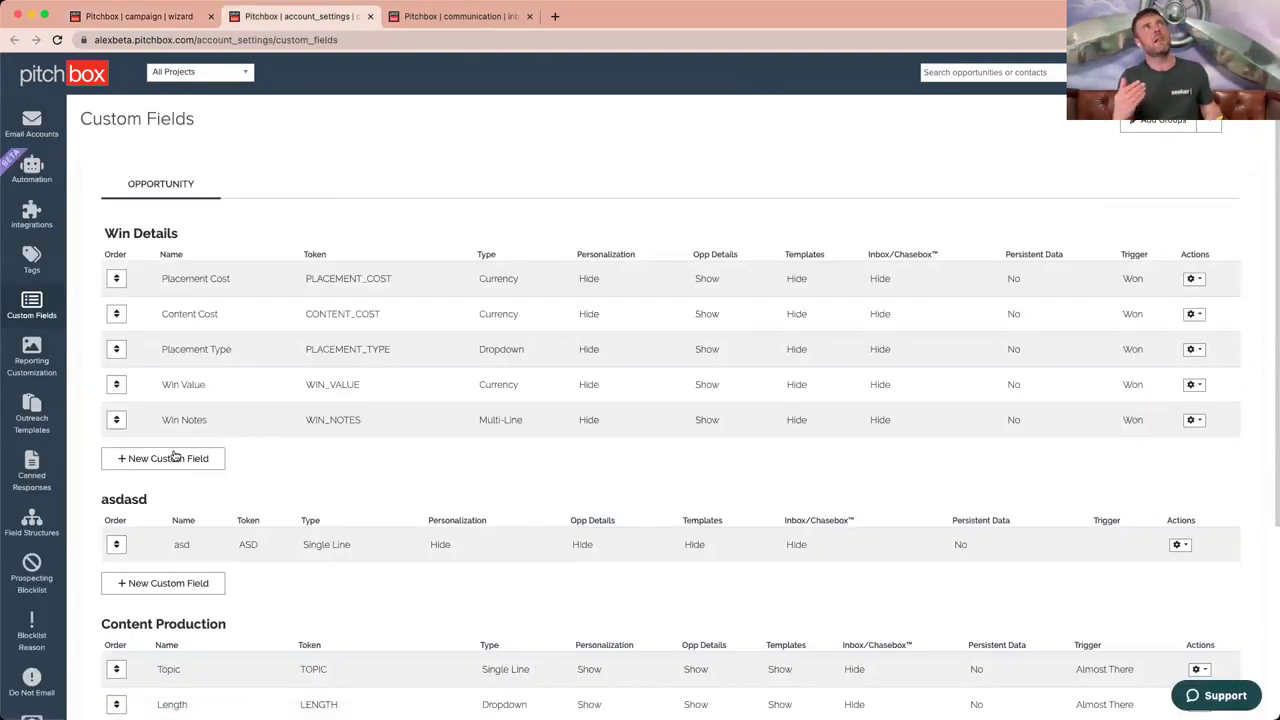
# Step: Start a new custom field in the Win Details group and set its type to AI Powered Single Line
pyautogui.click(170, 458)
pyautogui.click(513, 347)
pyautogui.scroll(-2, 517, 449)
pyautogui.scroll(2, 517, 449)
pyautogui.click(576, 256)
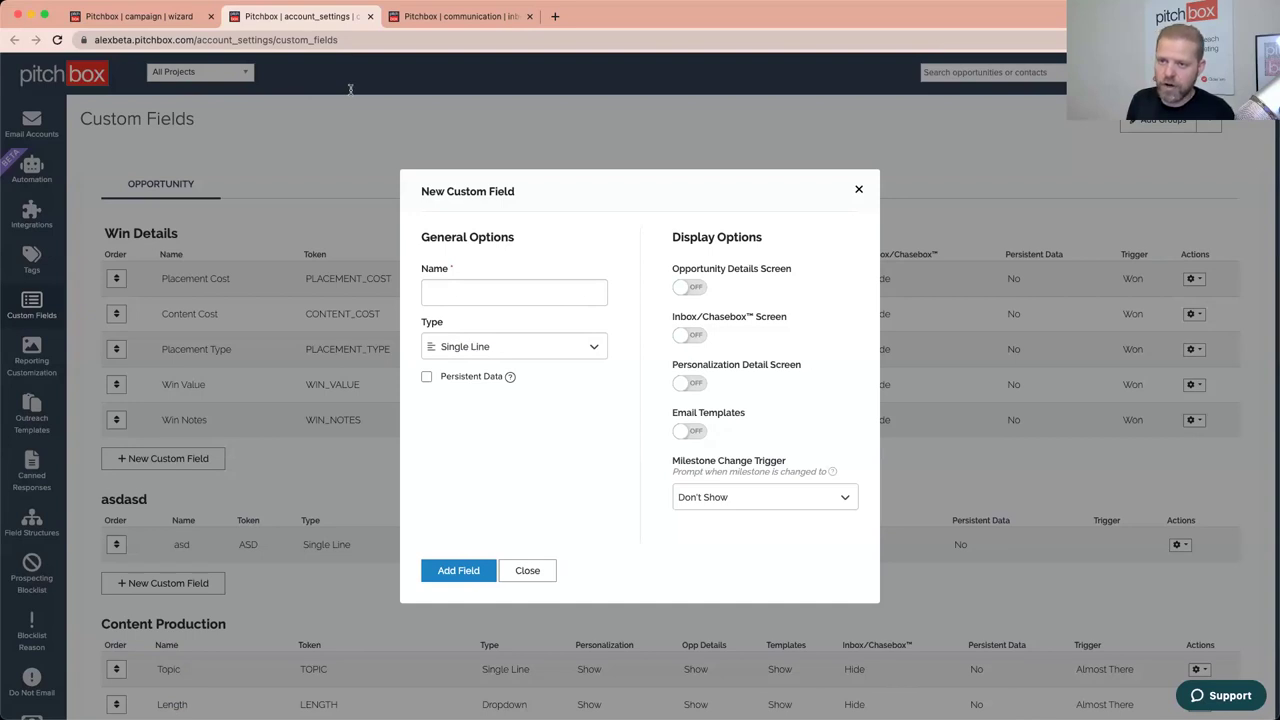
pyautogui.click(540, 346)
pyautogui.click(540, 366)
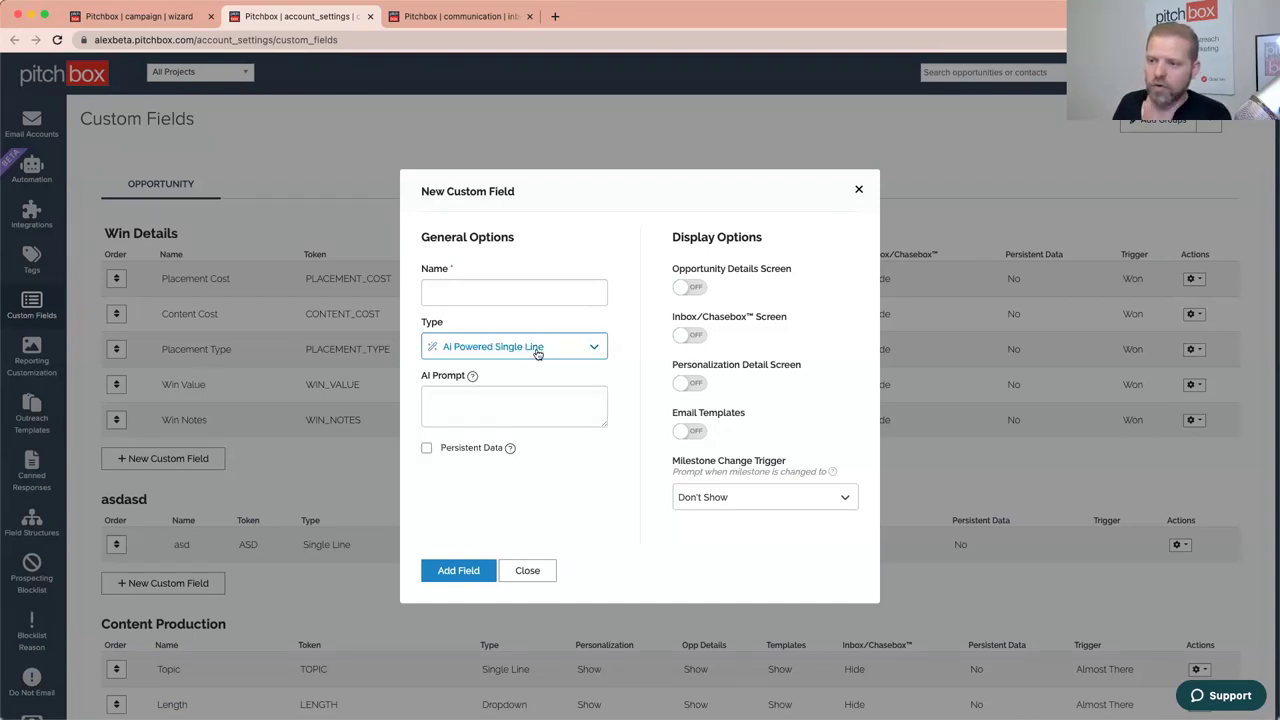
# Step: Review the other available custom field types and keep AI Powered Single Line selected
pyautogui.click(508, 350)
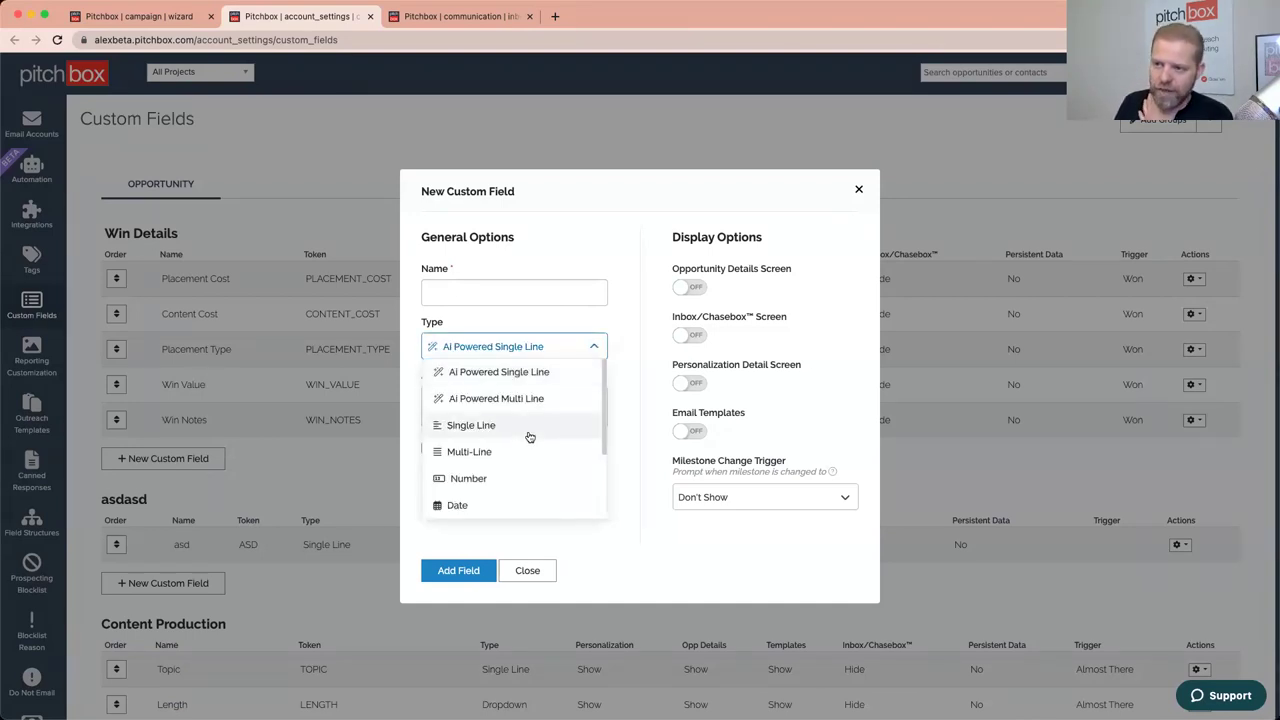
pyautogui.scroll(-3, 537, 420)
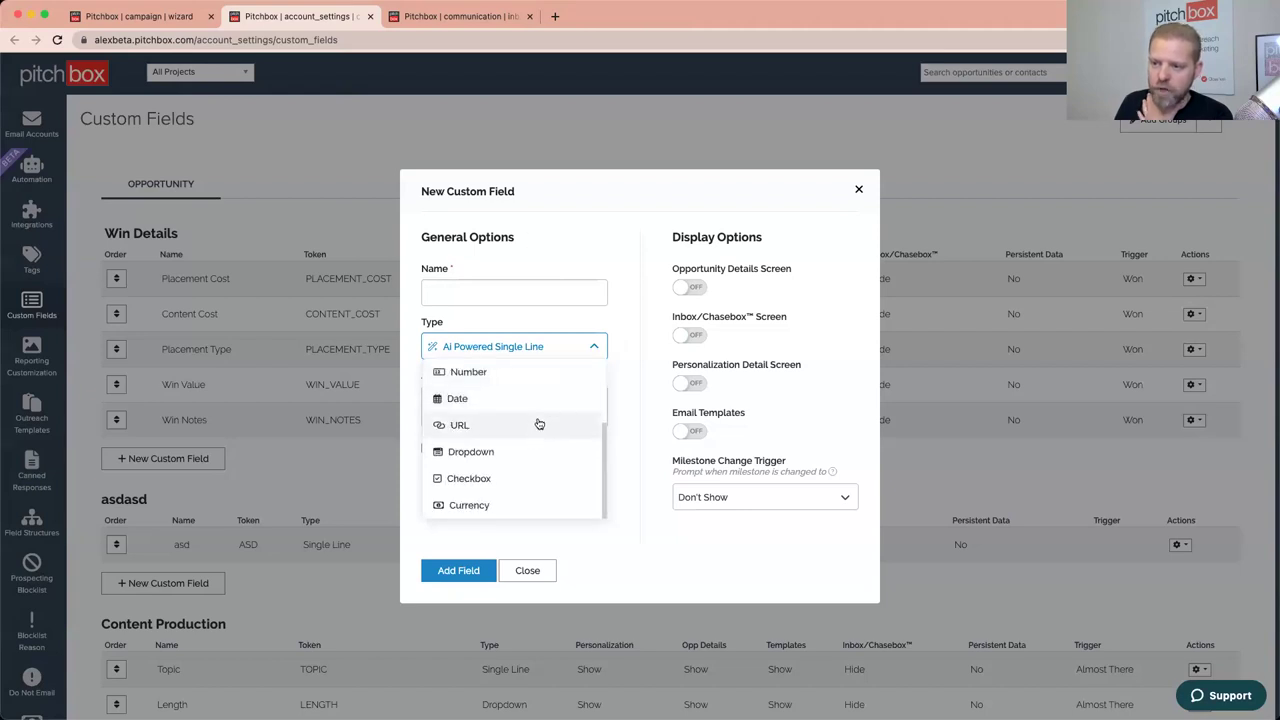
pyautogui.scroll(3, 552, 418)
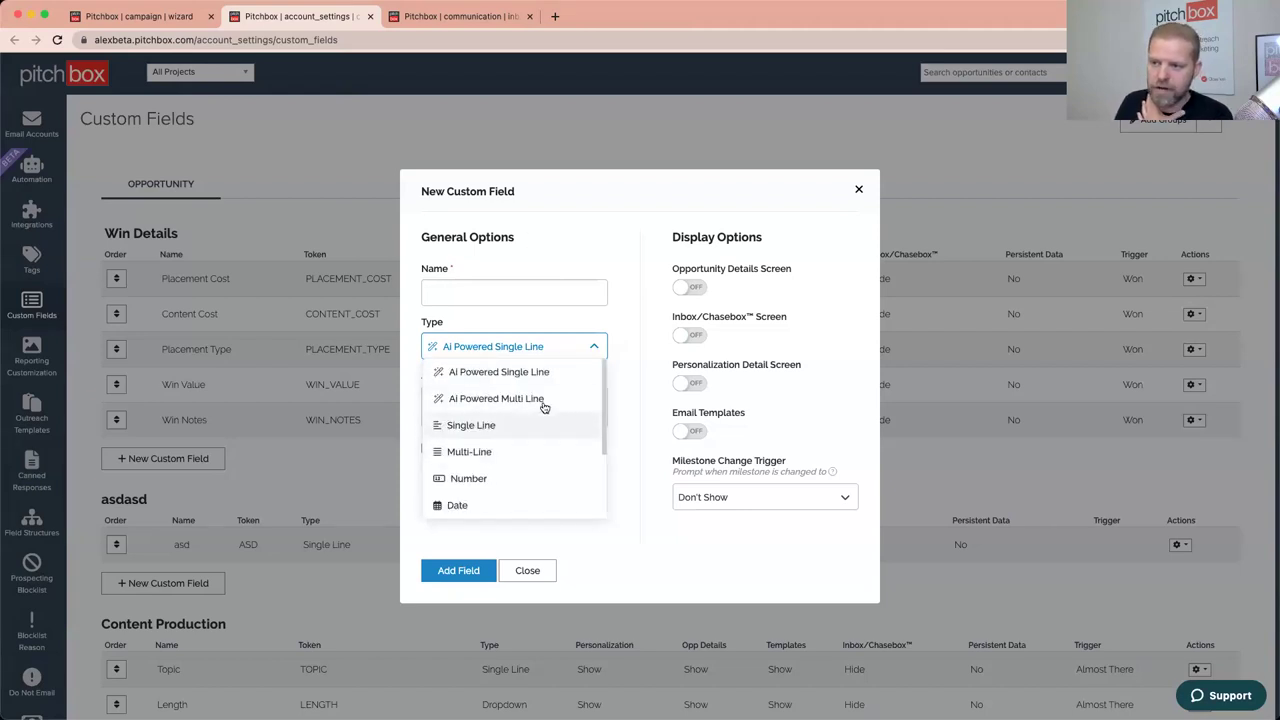
pyautogui.click(540, 374)
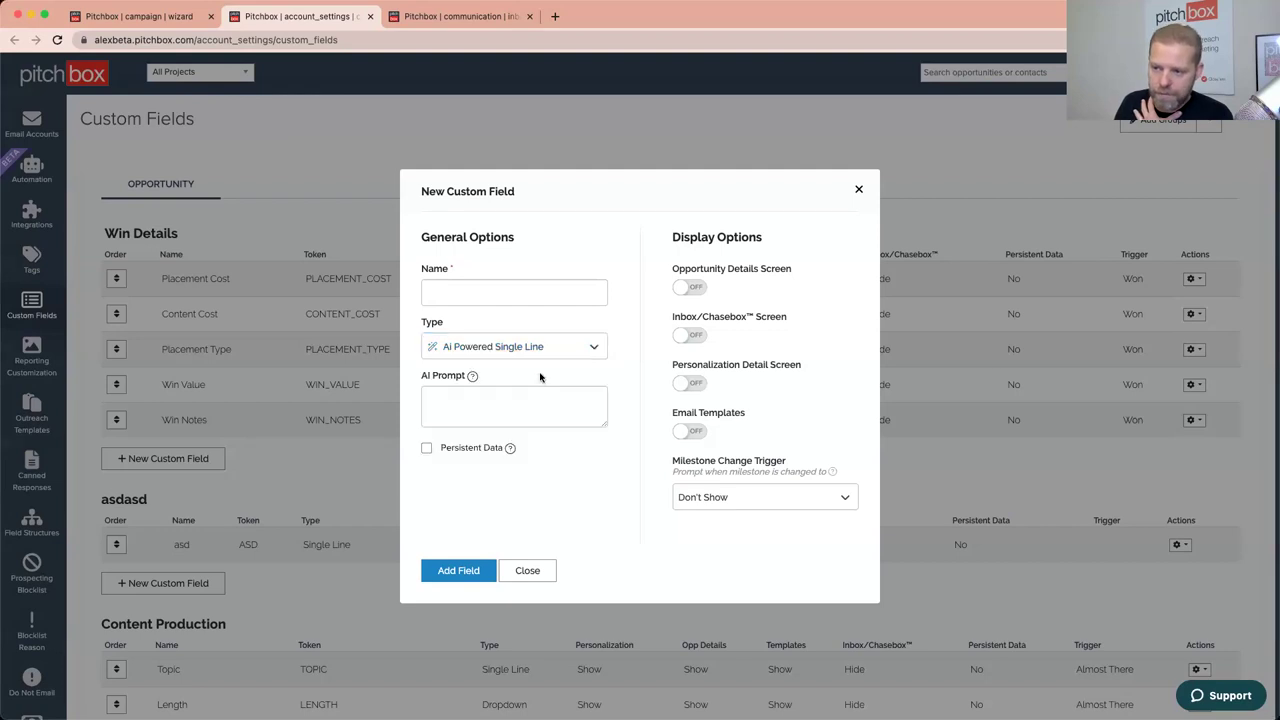
# Step: Enter "what is the H1 on this URL" as the new custom field's AI prompt
pyautogui.click(516, 408)
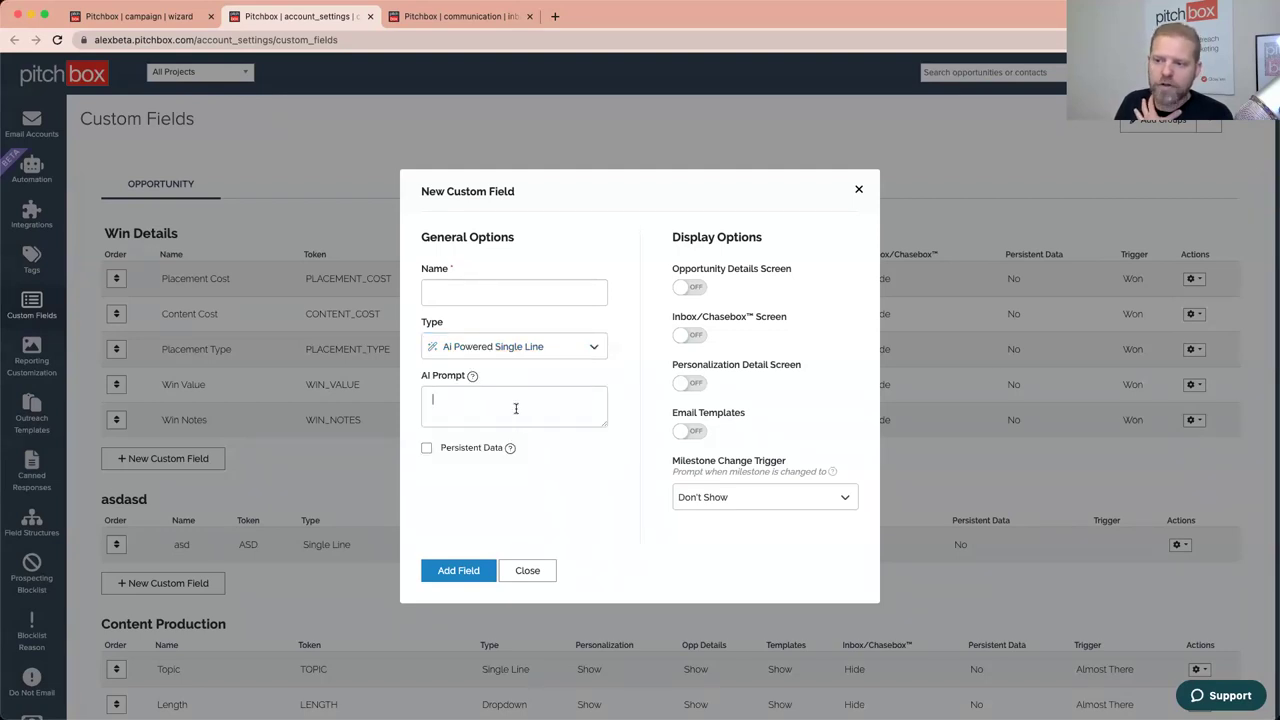
pyautogui.moveTo(474, 377)
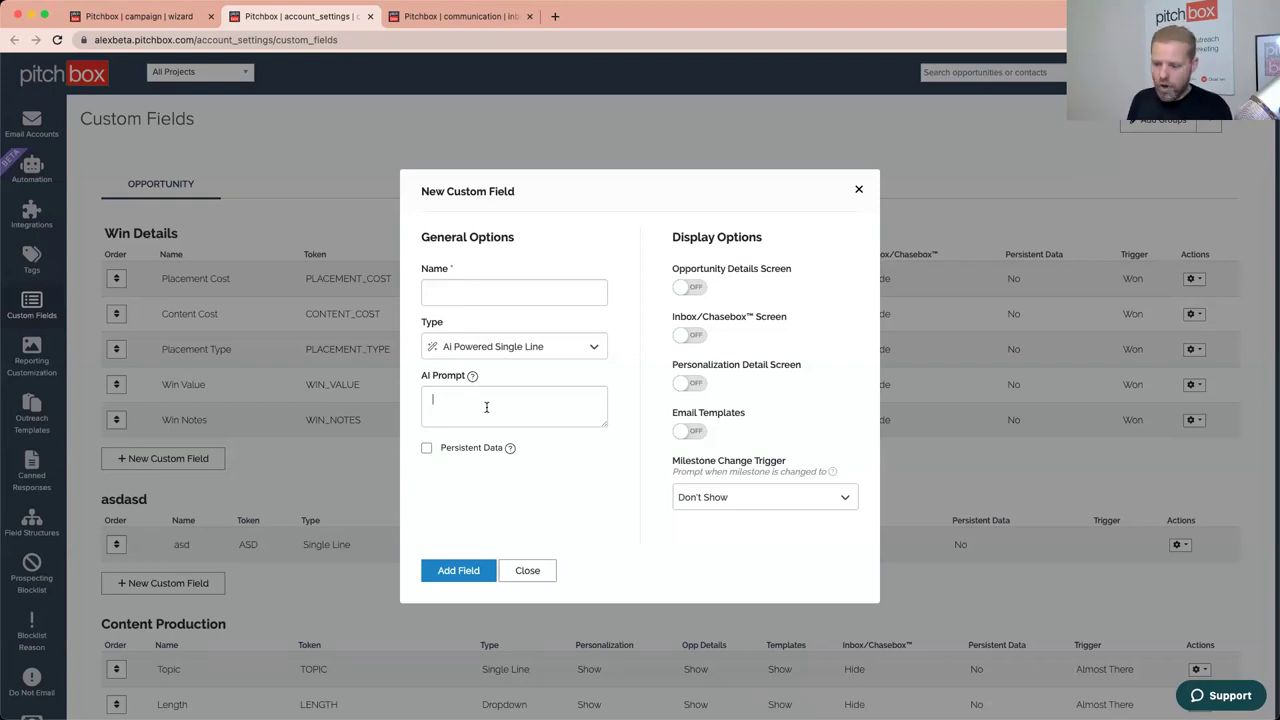
pyautogui.write('what i')
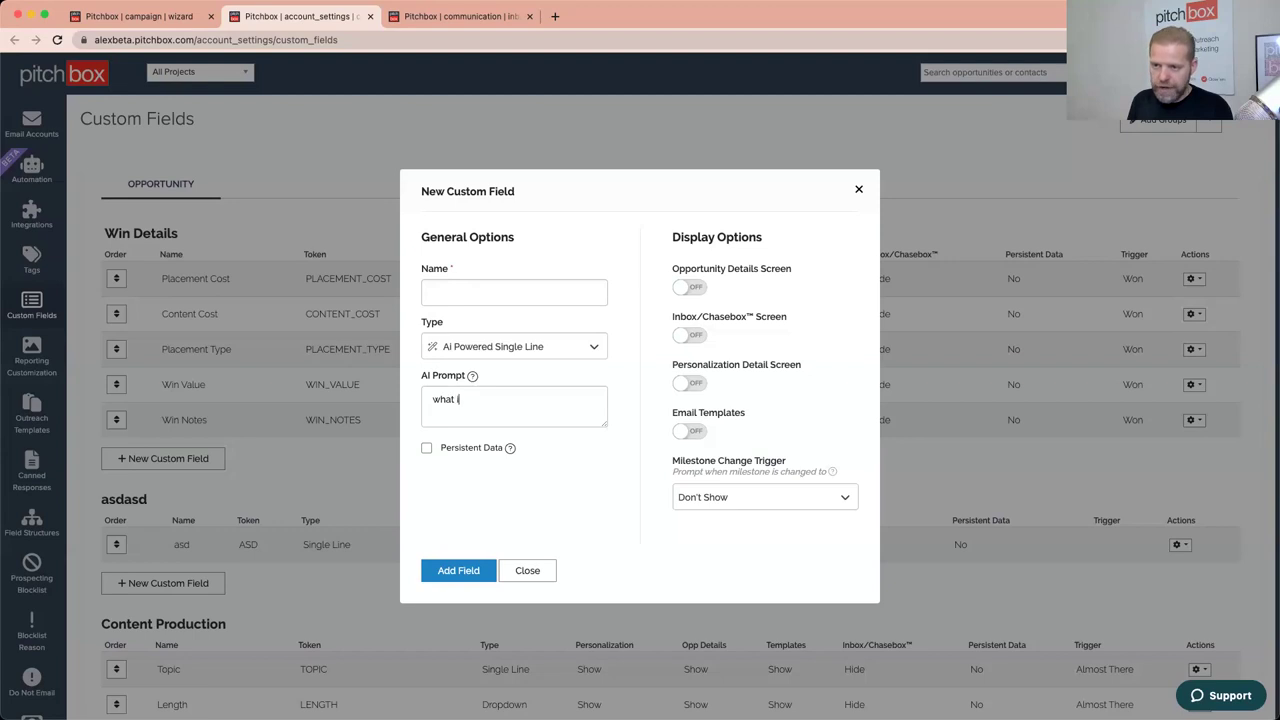
pyautogui.write('s the ')
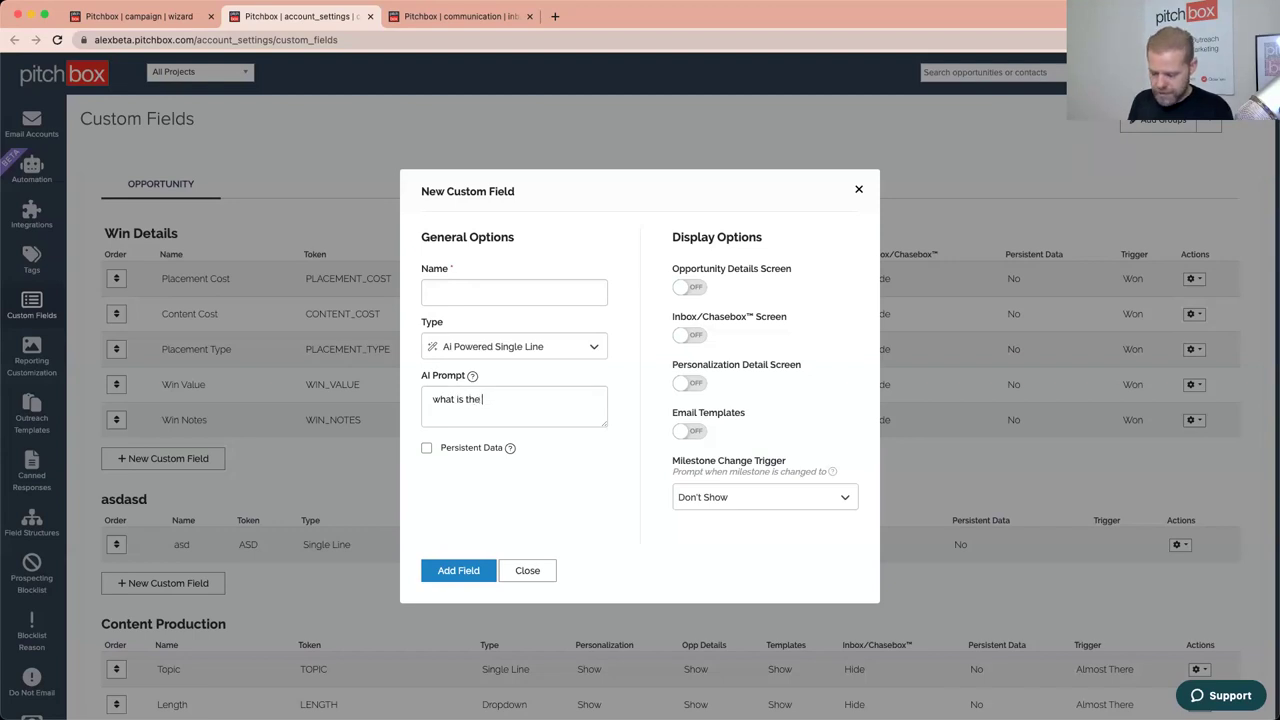
pyautogui.write('H1 o')
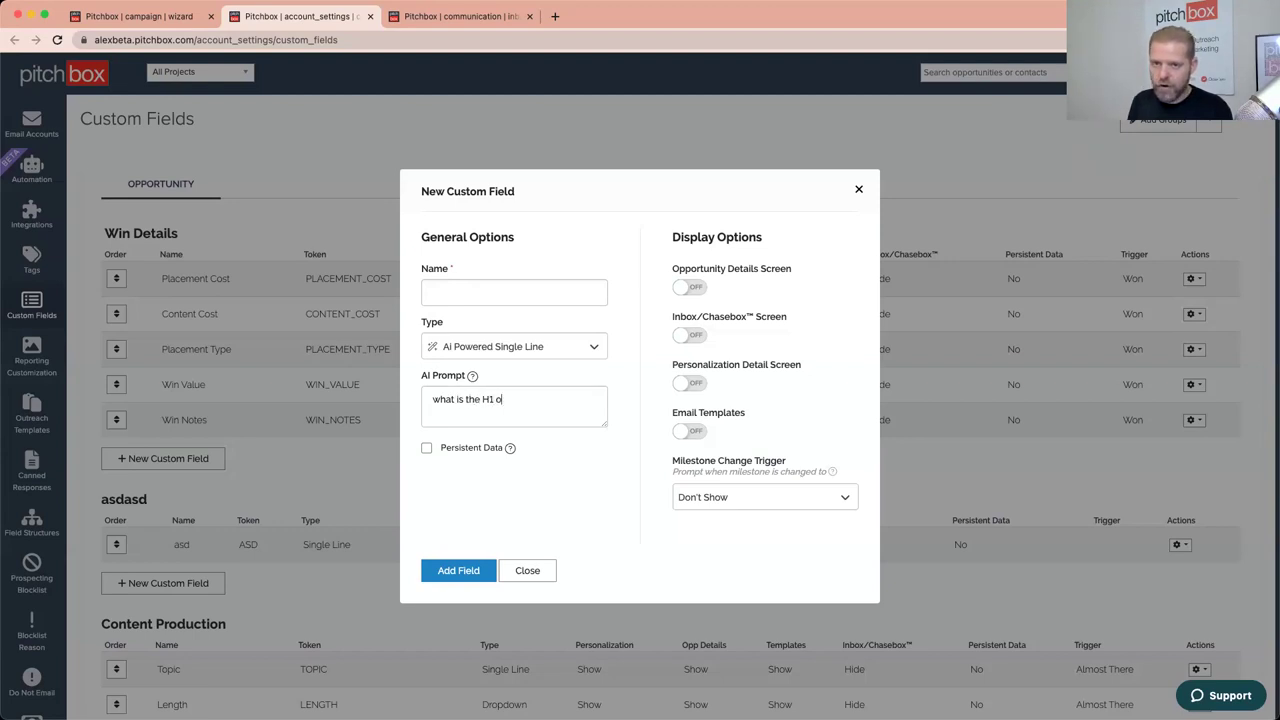
pyautogui.write('n this ')
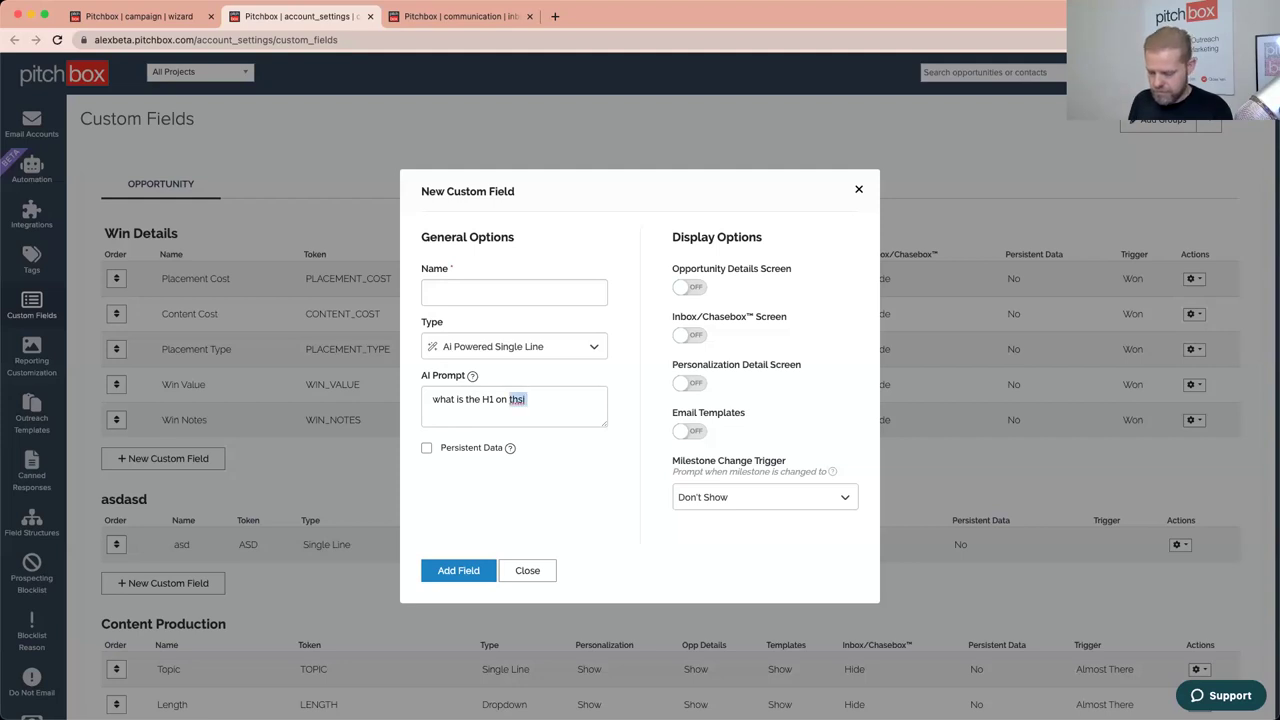
pyautogui.write('URL')
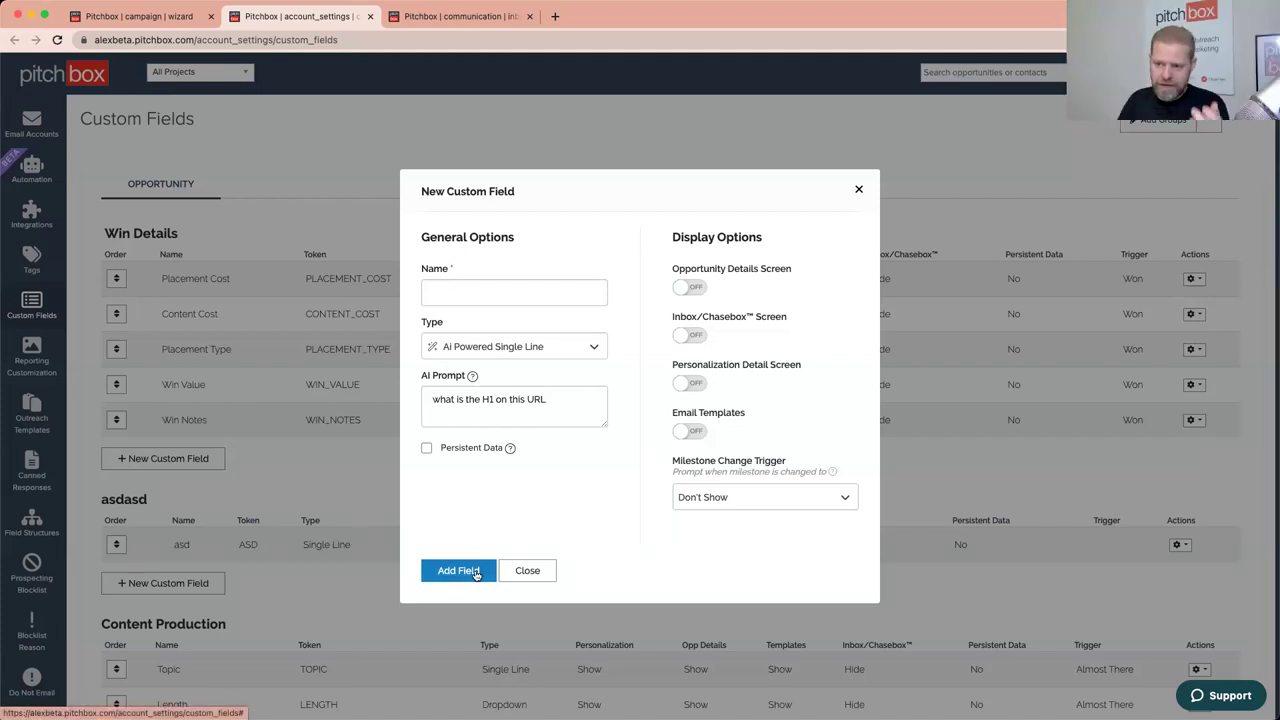
# Step: Name the custom field H1 and add it to the Win Details group
pyautogui.click(474, 294)
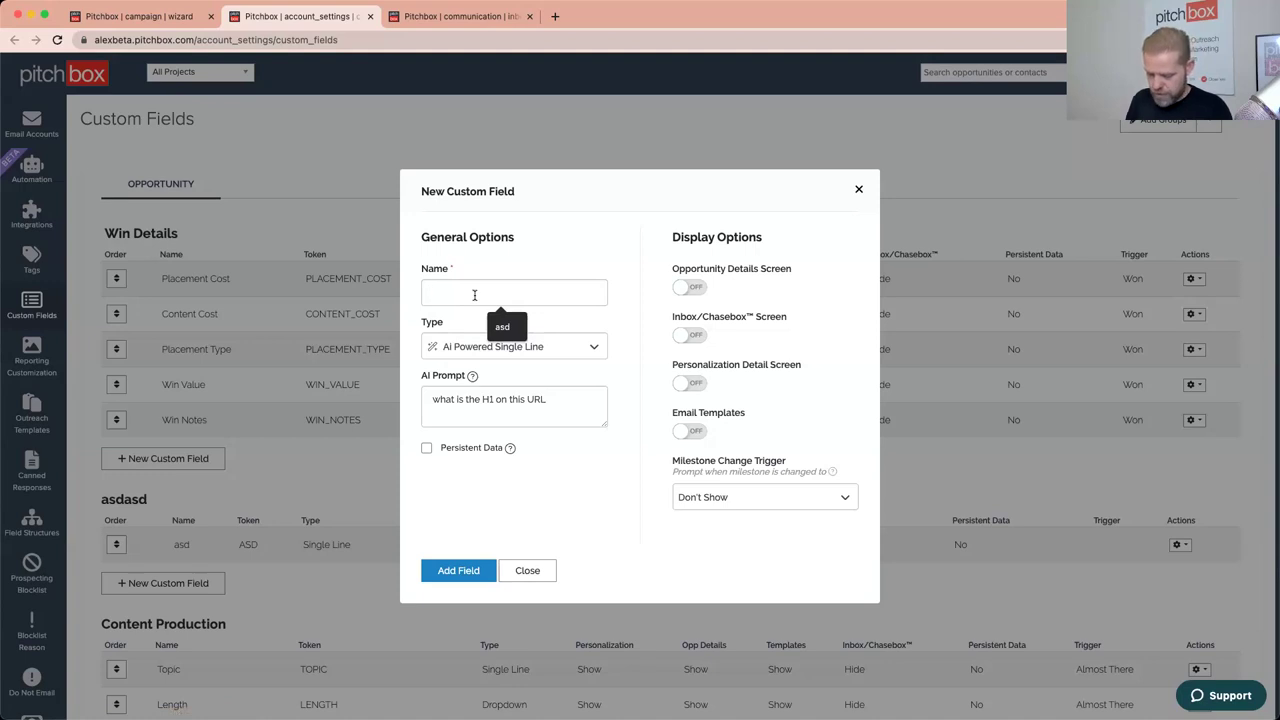
pyautogui.write('H1')
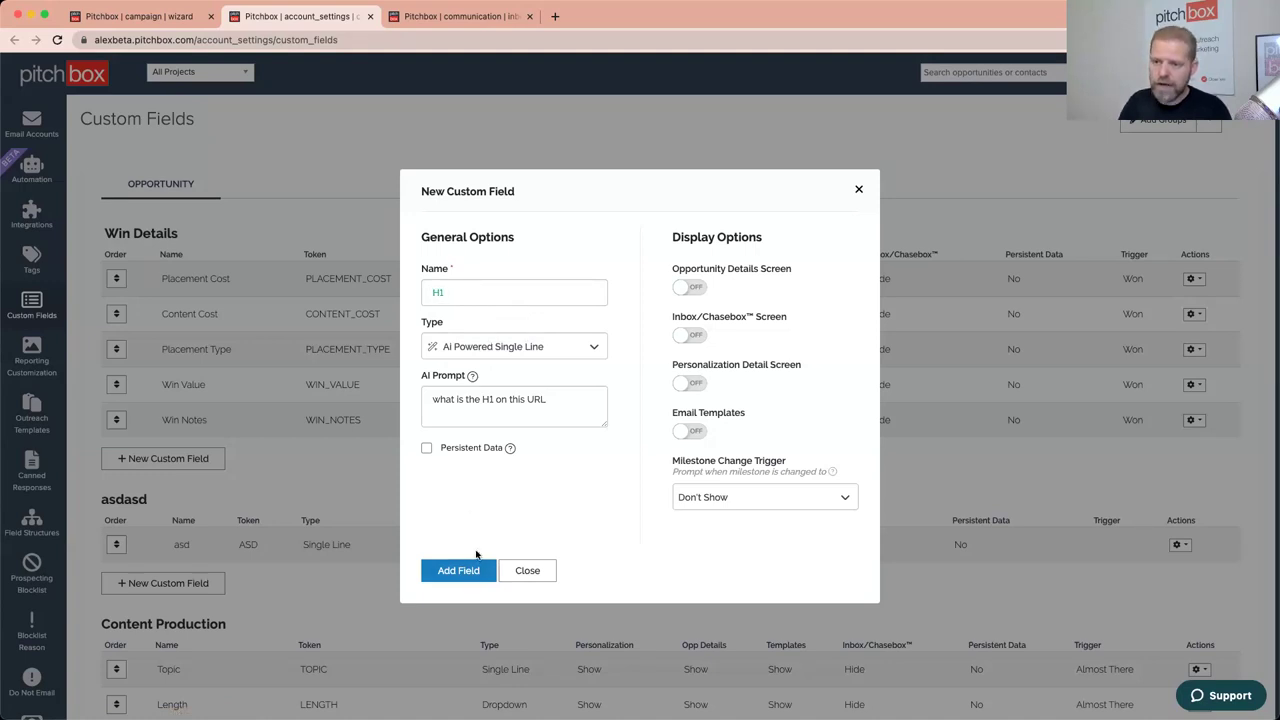
pyautogui.click(458, 569)
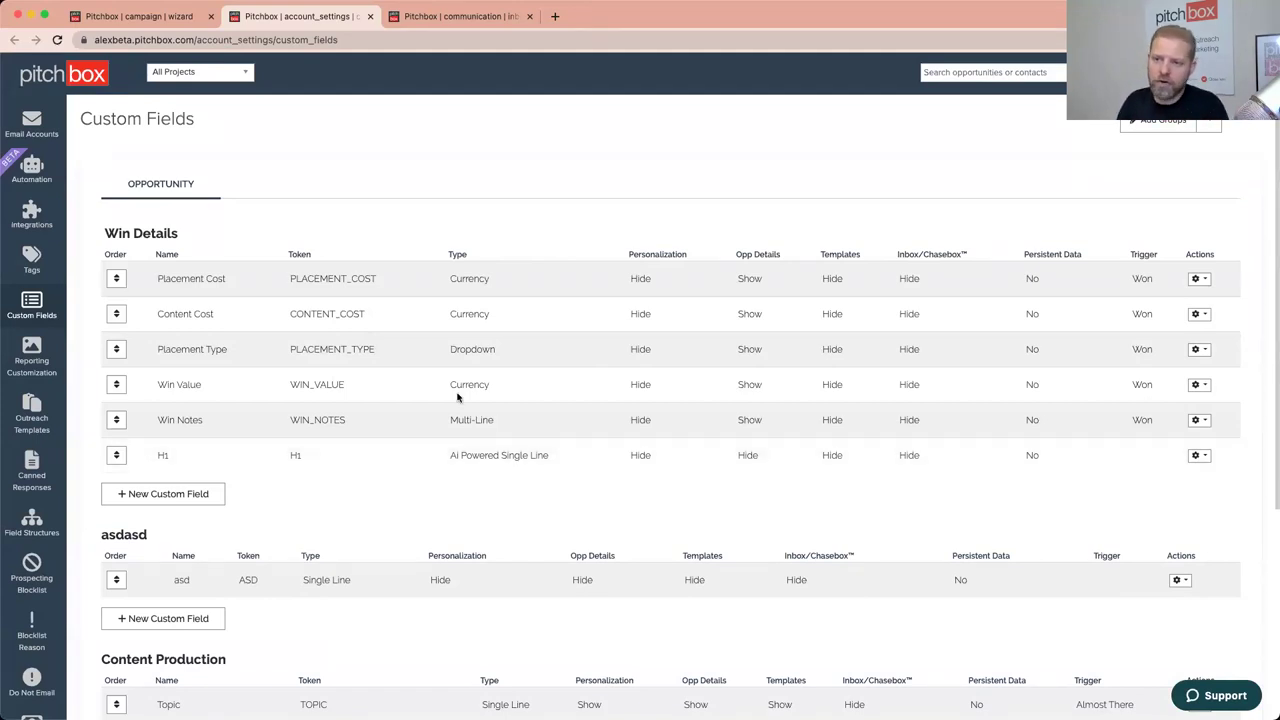
# Step: Edit the H1 custom field to display on the Personalization Detail and Opportunity Details screens, and save it
pyautogui.click(1197, 456)
pyautogui.click(1136, 483)
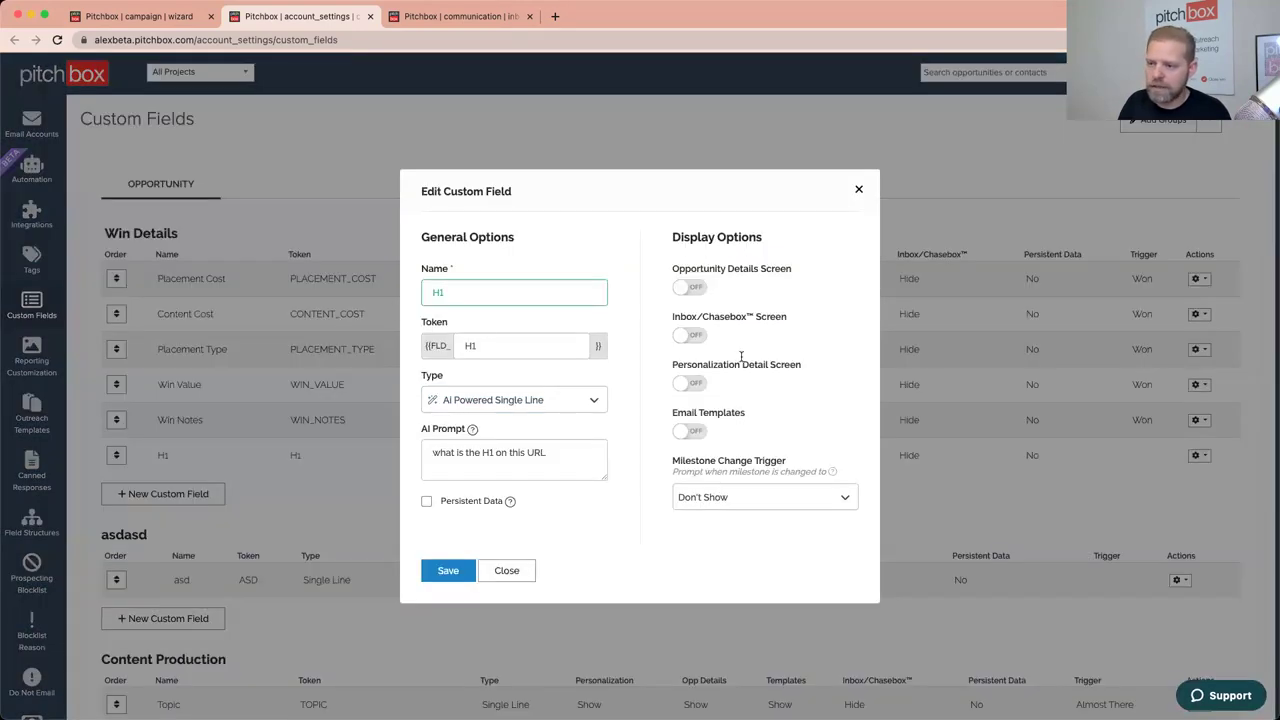
pyautogui.click(689, 384)
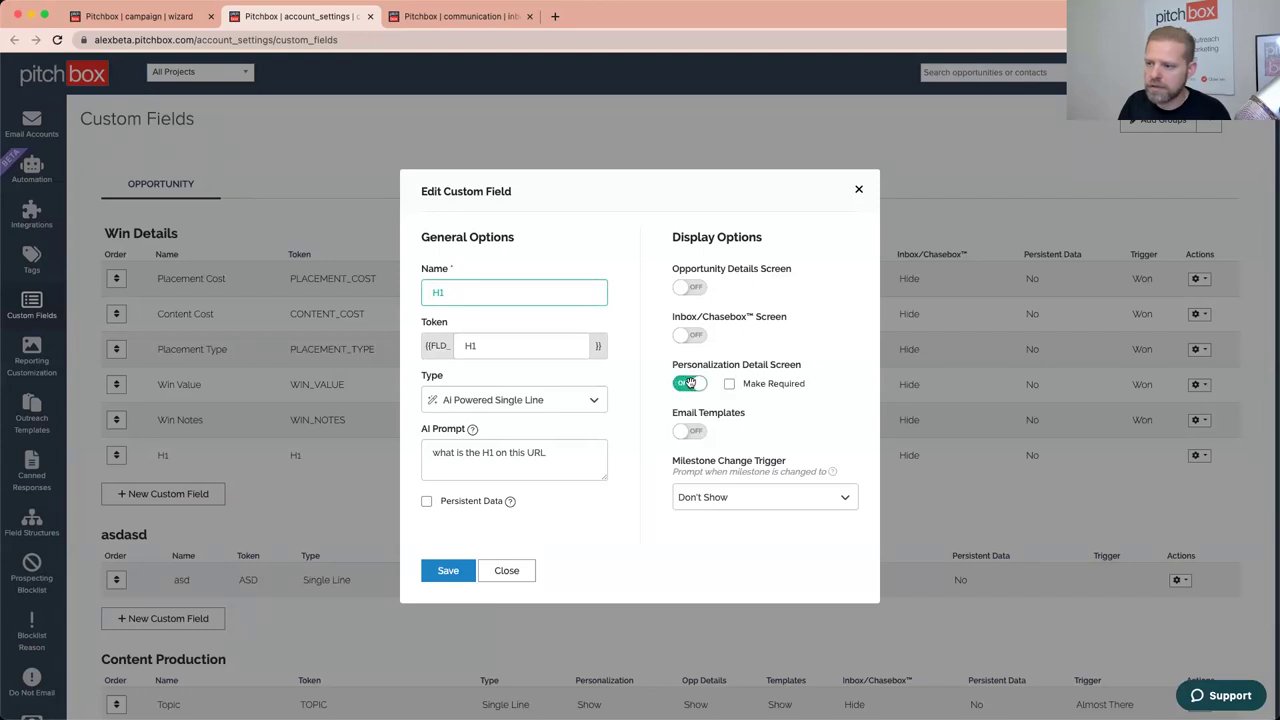
pyautogui.click(690, 288)
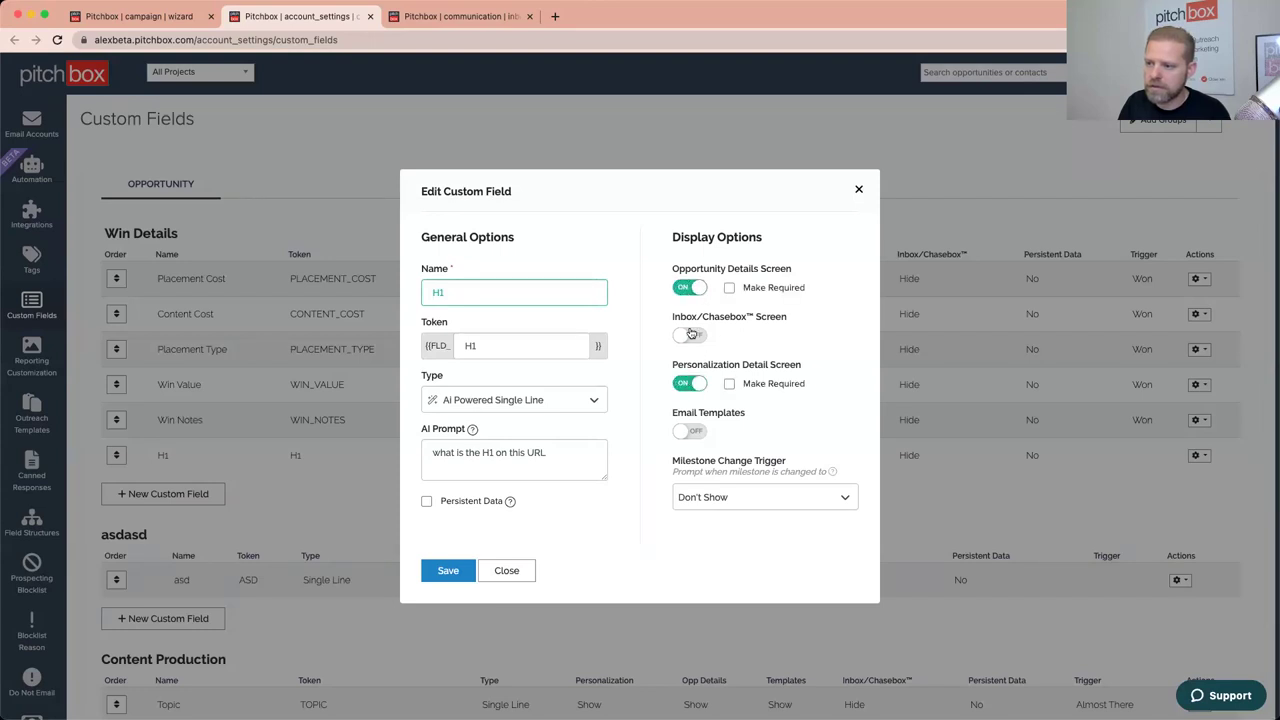
pyautogui.click(481, 570)
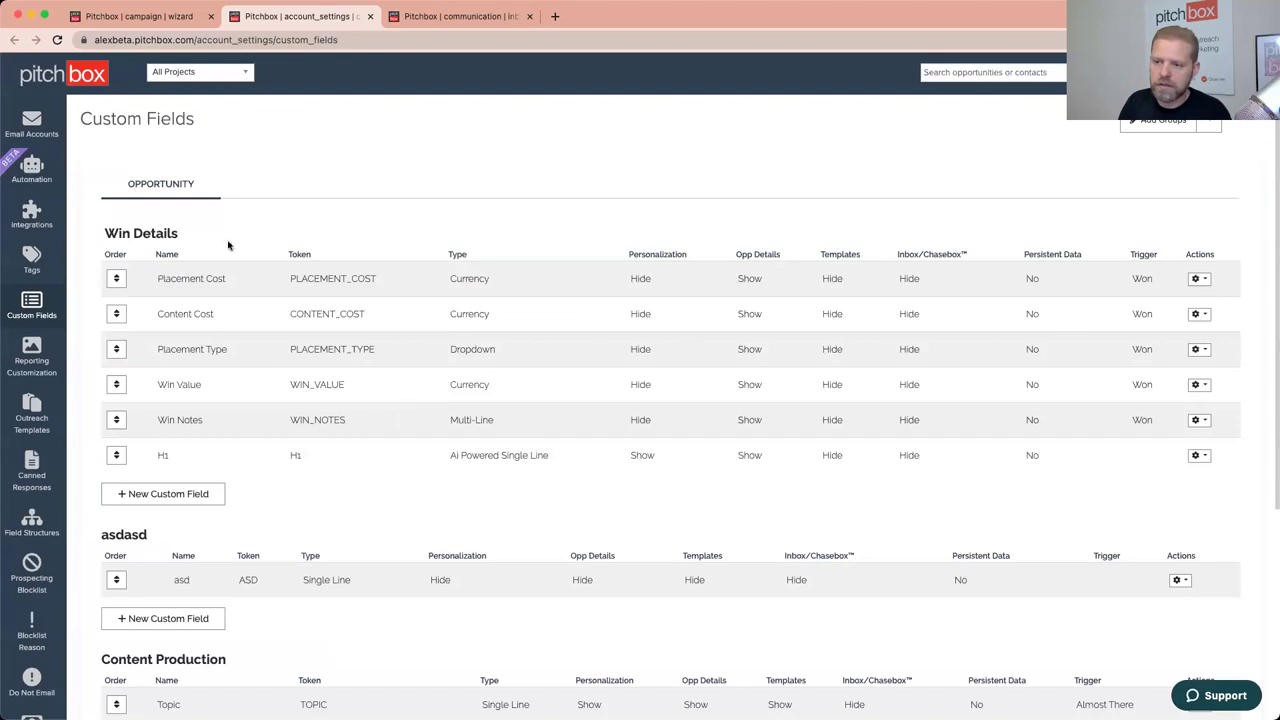
# Step: Switch to the AI Fun project and open the Peanut Allergy campaign's opportunities awaiting personalization
pyautogui.click(192, 77)
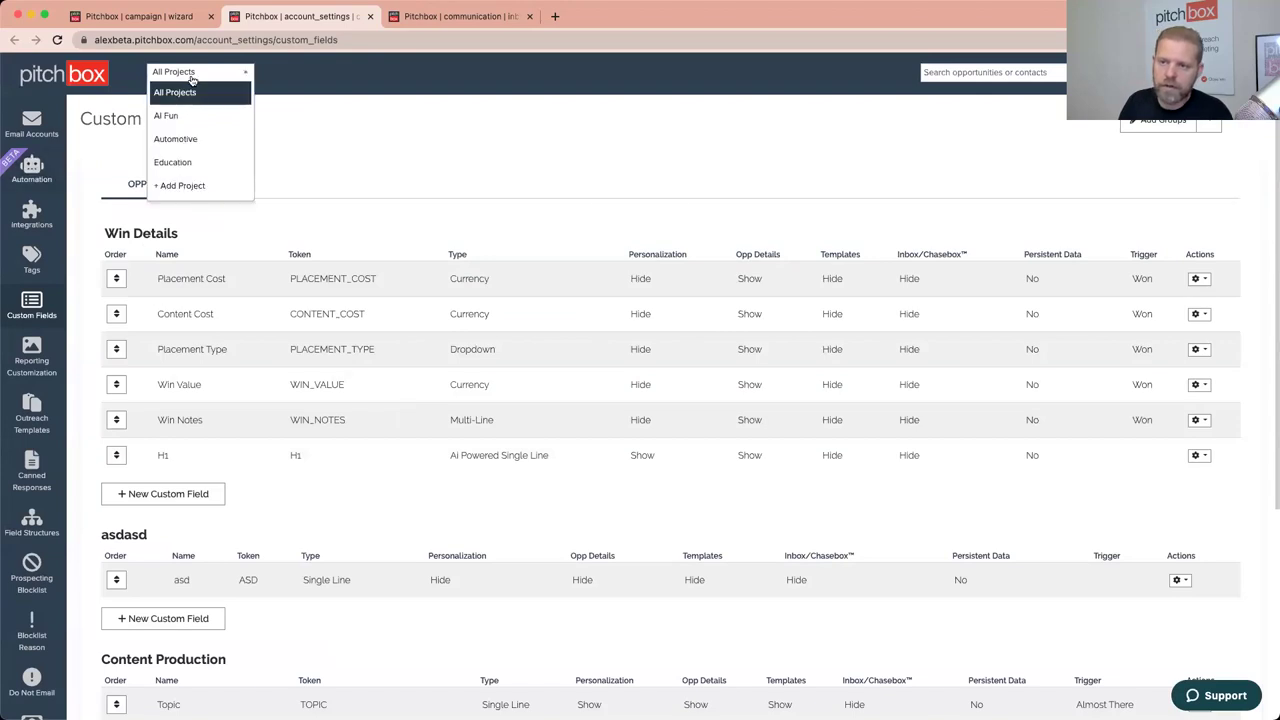
pyautogui.click(168, 115)
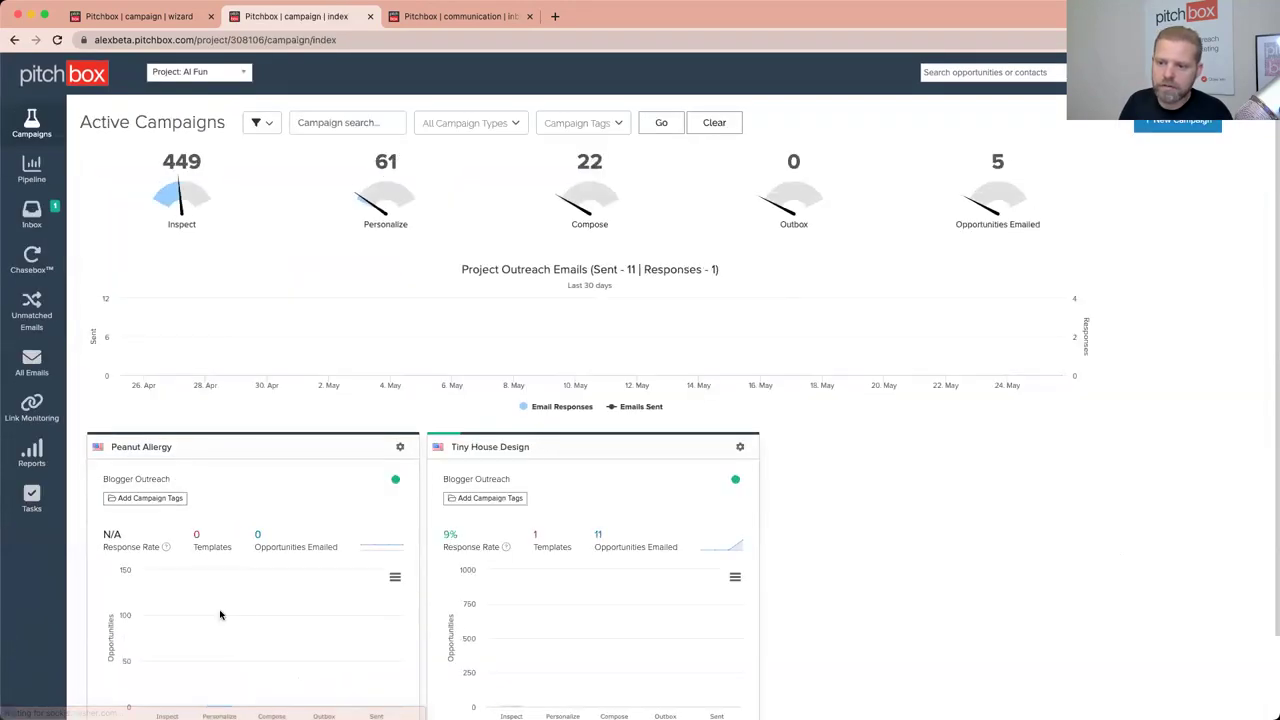
pyautogui.scroll(-1, 216, 600)
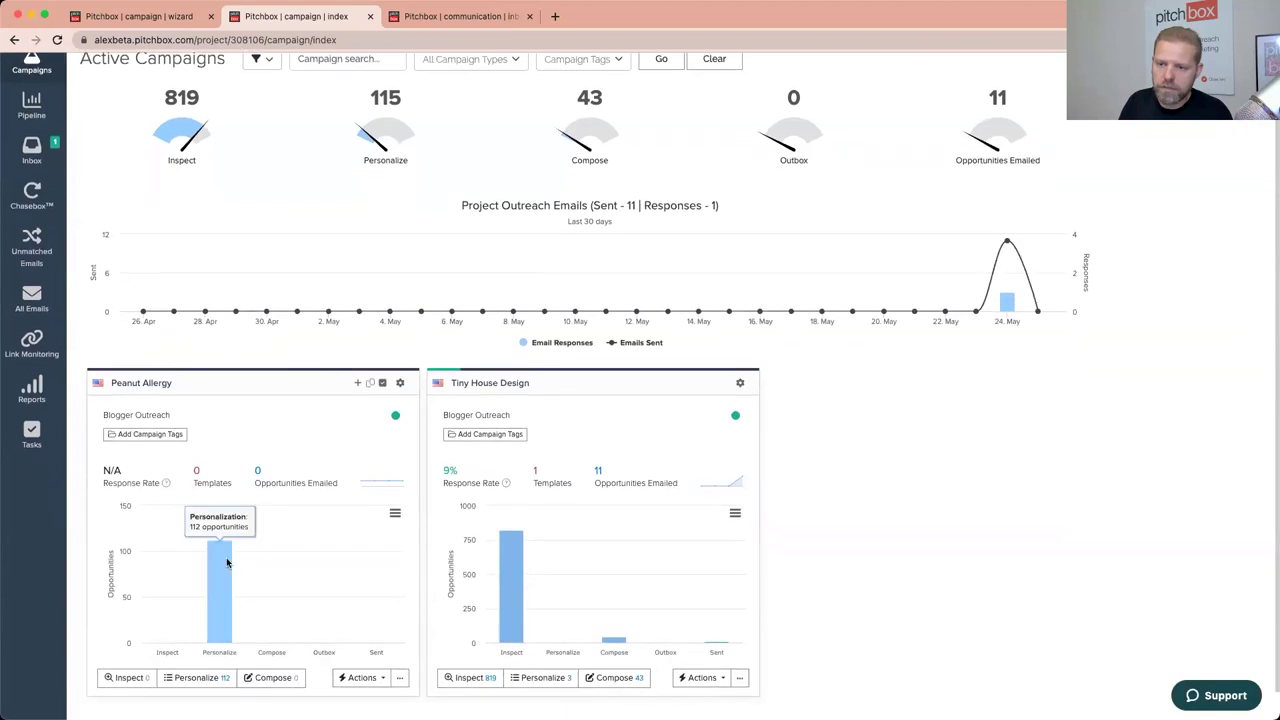
pyautogui.click(227, 563)
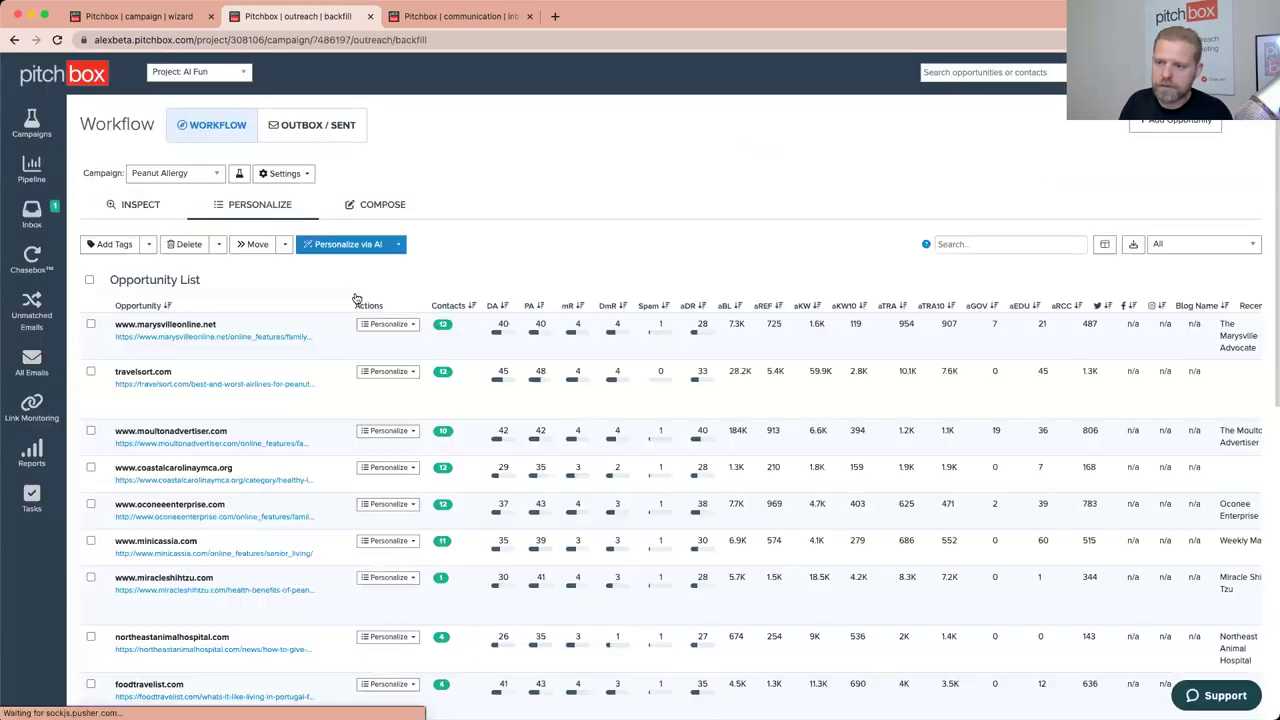
pyautogui.click(378, 326)
pyautogui.click(460, 352)
pyautogui.scroll(-10, 309, 450)
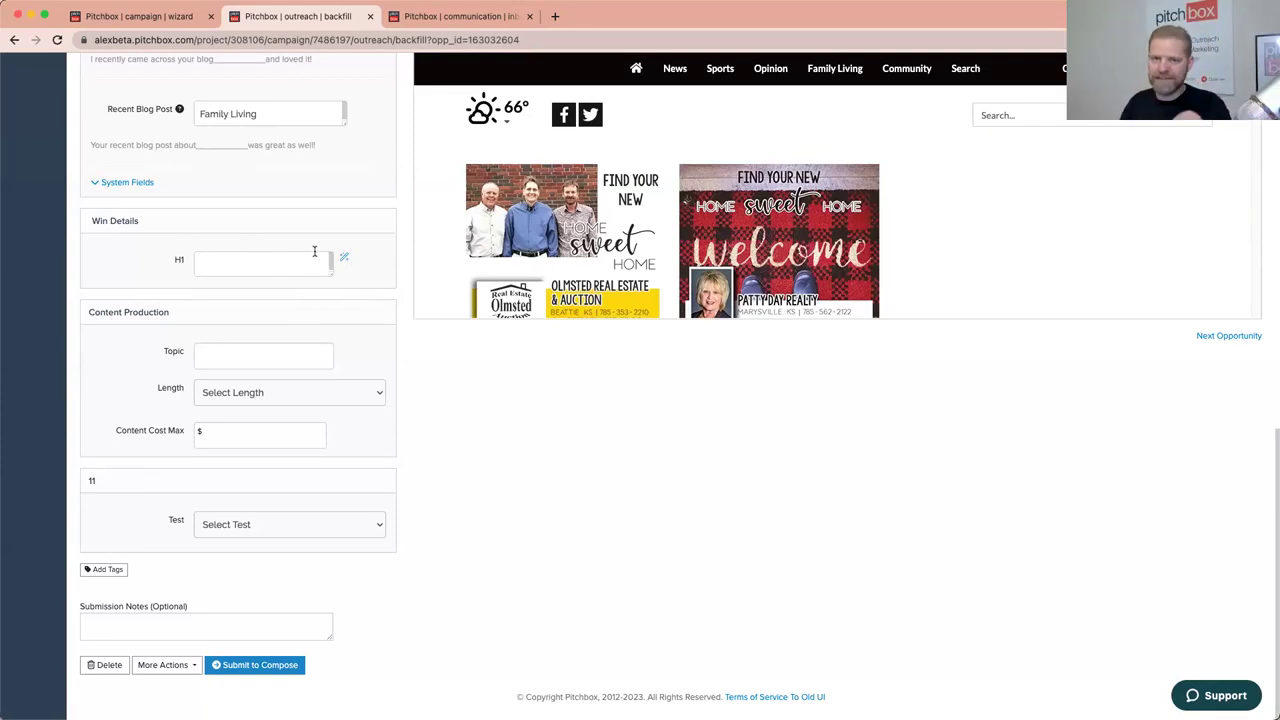
pyautogui.scroll(3, 360, 246)
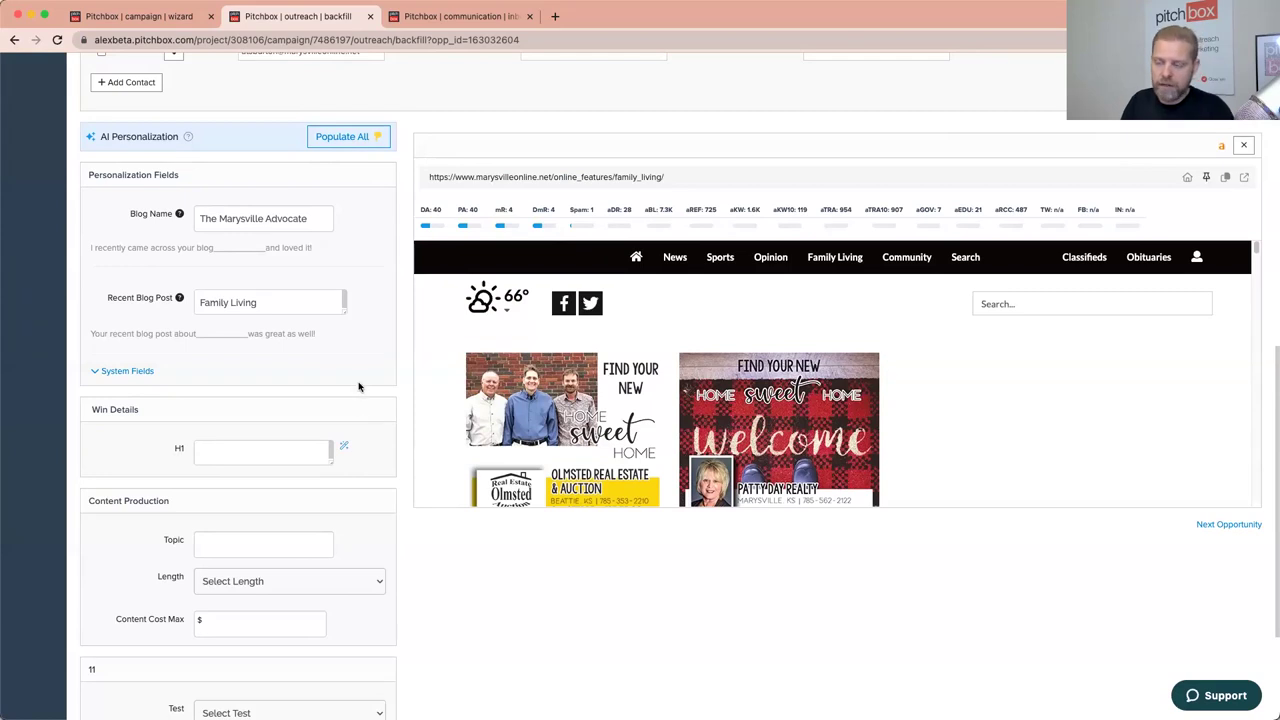
pyautogui.scroll(10, 350, 378)
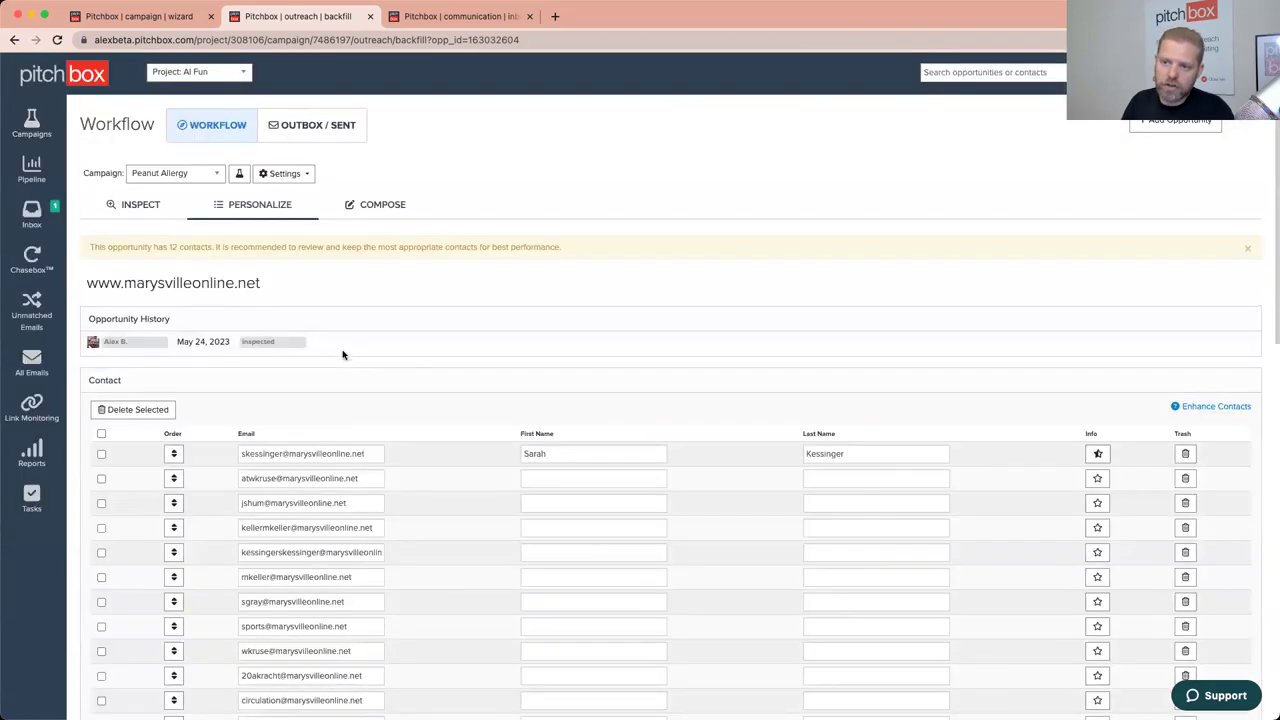
pyautogui.click(269, 219)
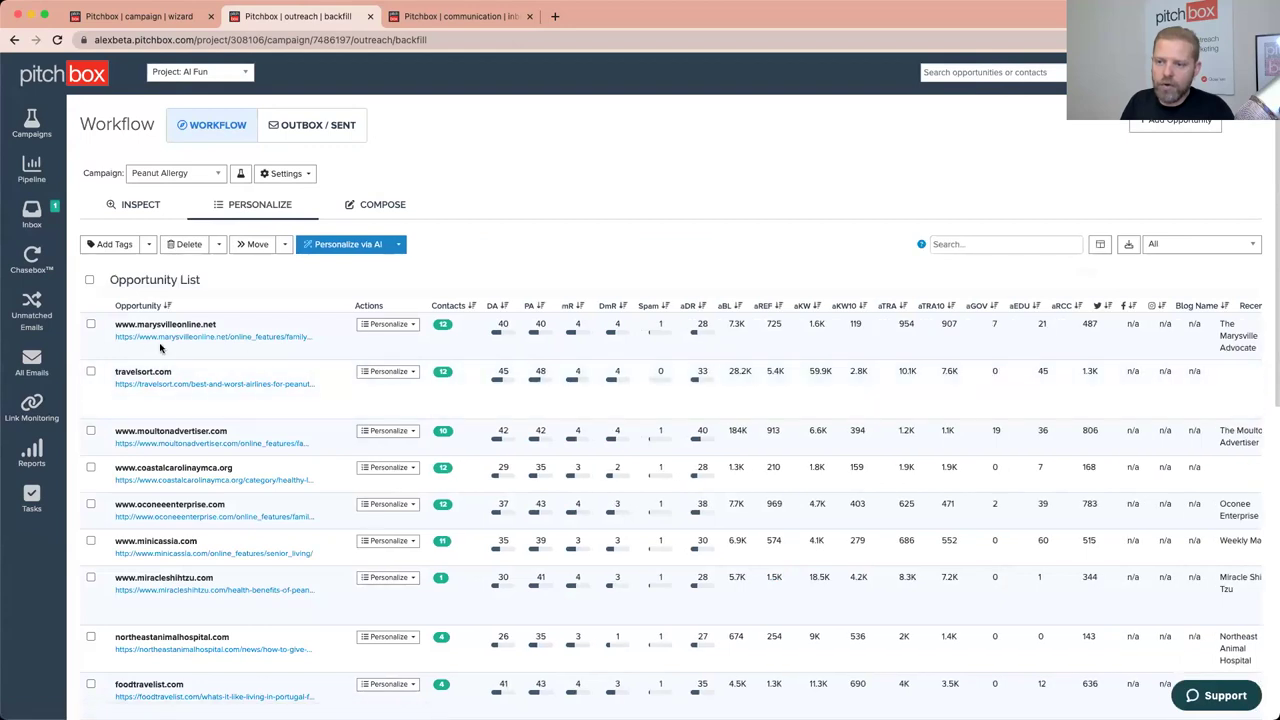
# Step: Select all opportunities shown on the Peanut Allergy list page, and switch to the new blogger outreach campaign form
pyautogui.click(89, 280)
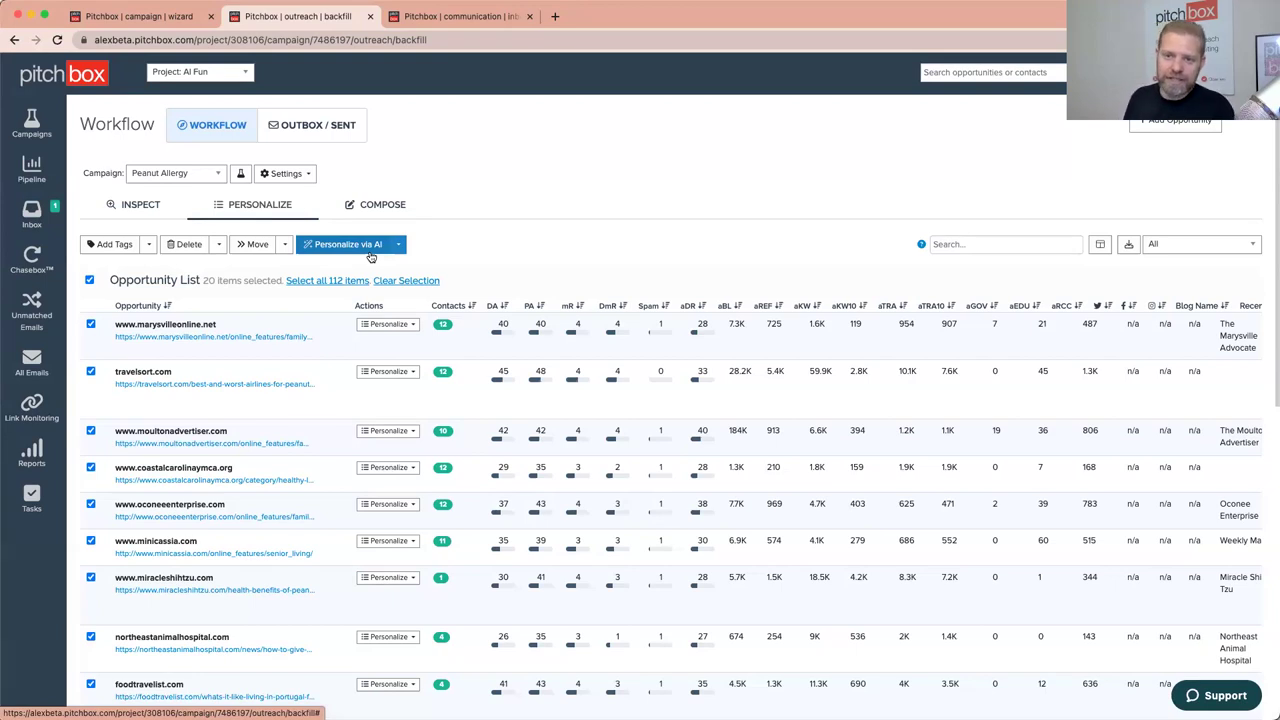
pyautogui.click(174, 20)
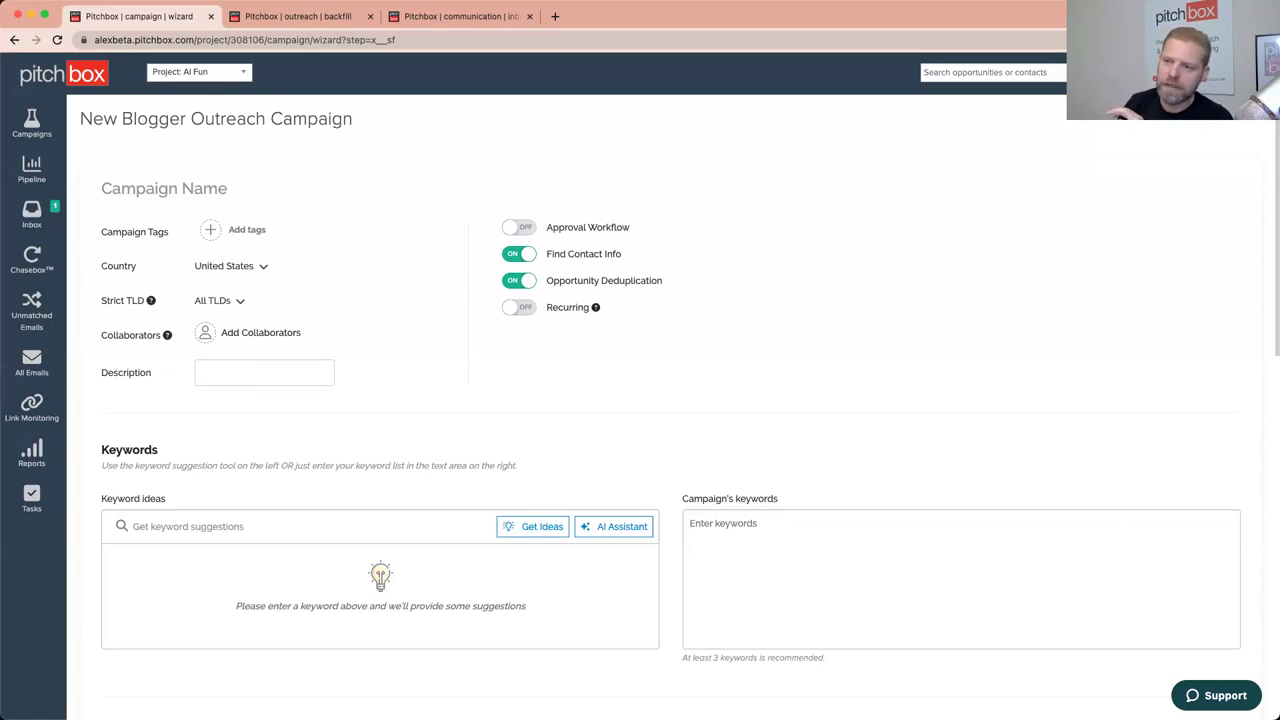
# Step: Reopen the Peanut Allergy campaign workflow from the active campaigns, check its Compose stage, and return to the Personalize list
pyautogui.click(329, 17)
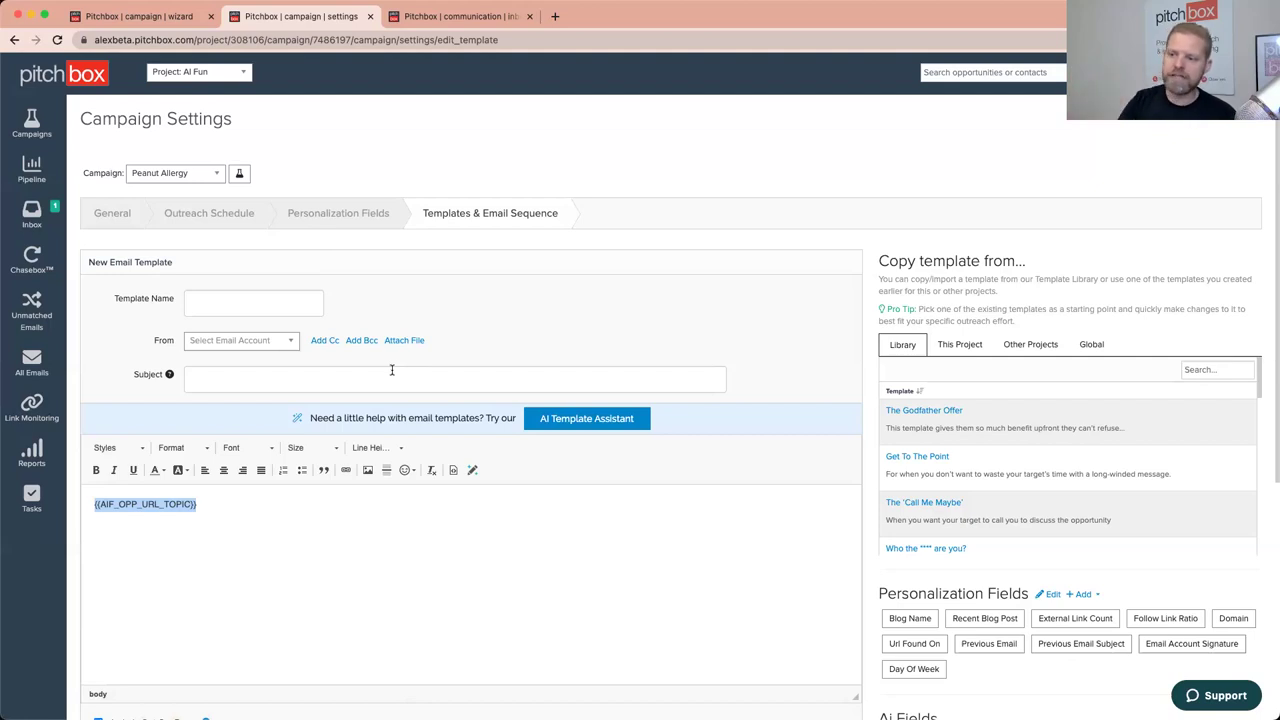
pyautogui.click(241, 174)
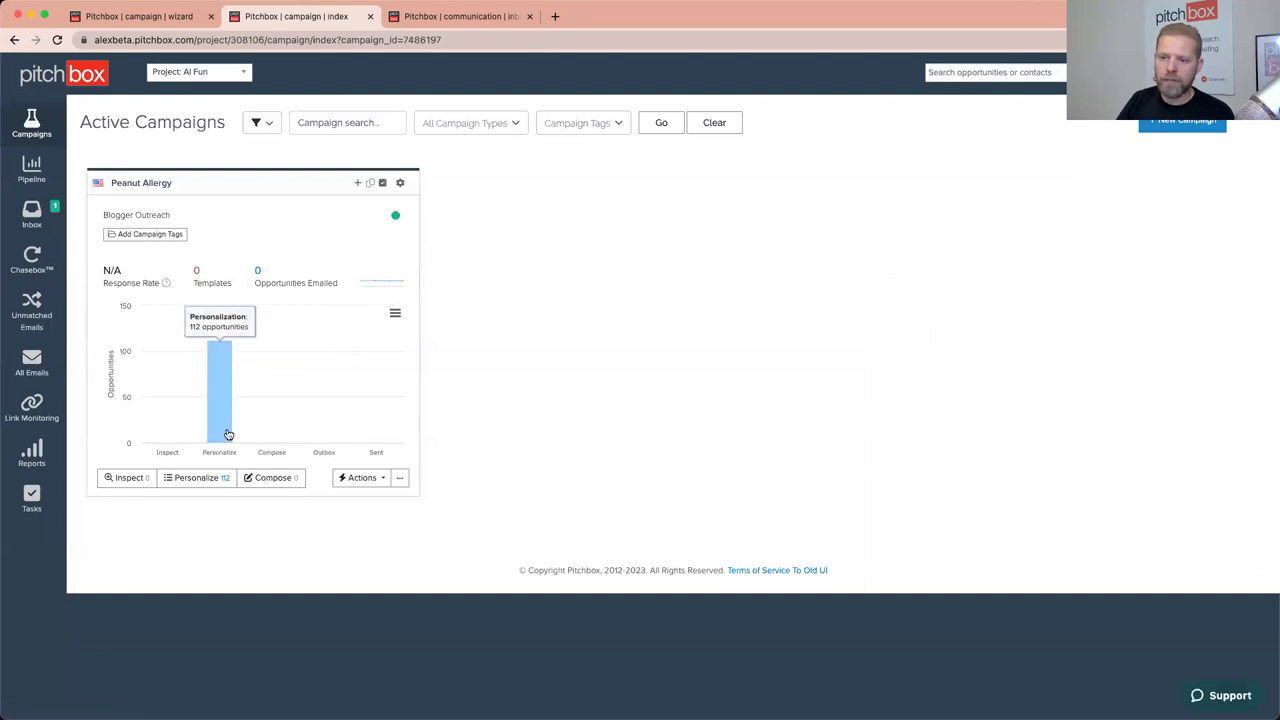
pyautogui.click(230, 437)
pyautogui.click(370, 205)
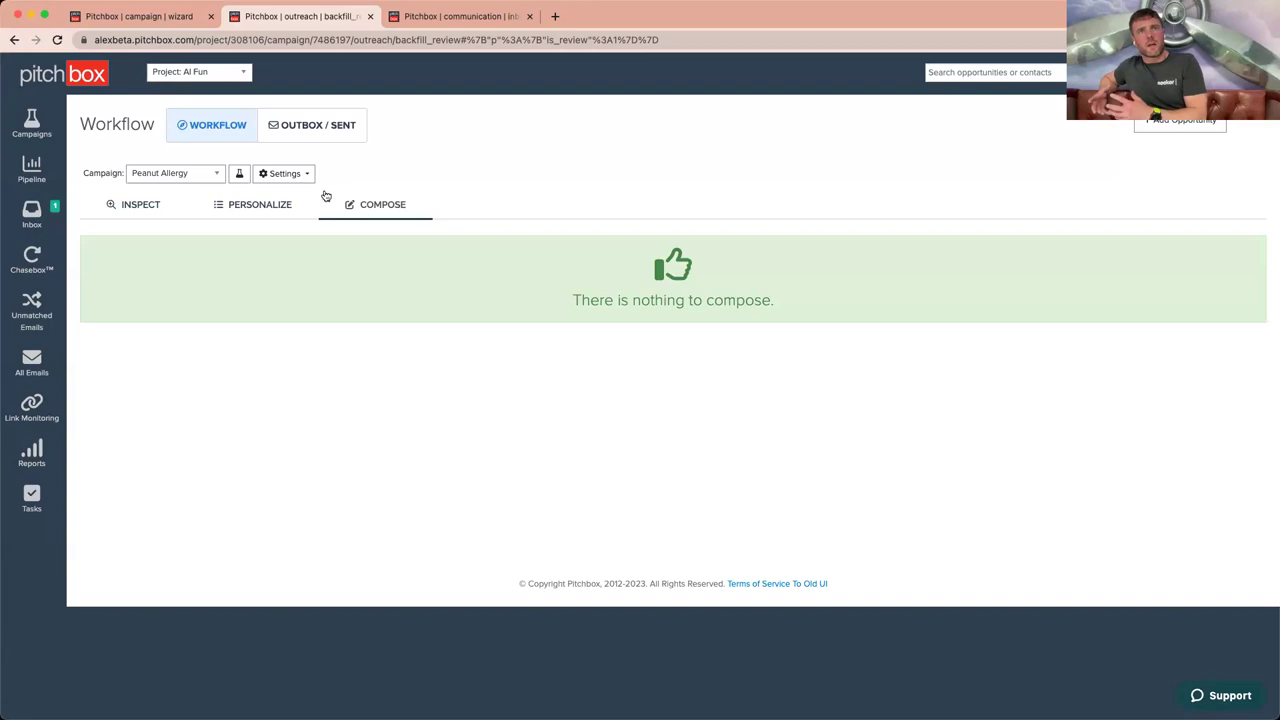
pyautogui.click(270, 207)
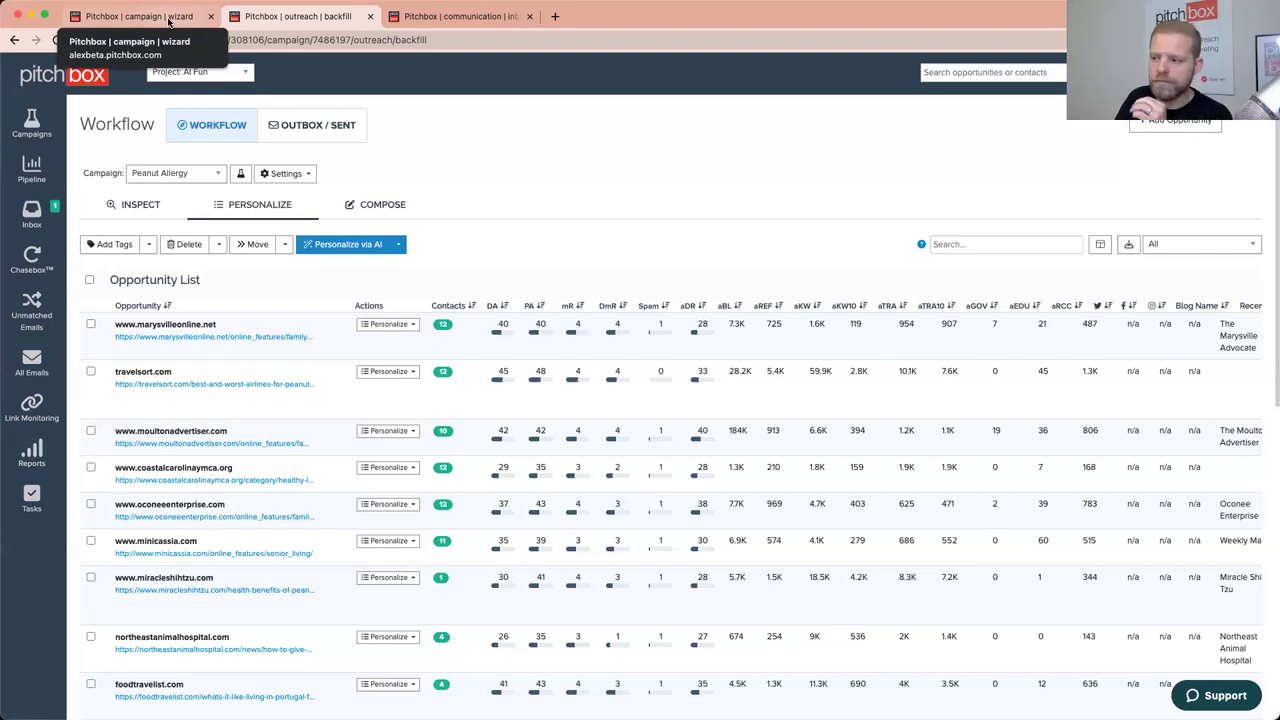
# Step: In the new blogger outreach campaign, open the AI Keyword Assistant and load the recent draft starting with "Managing peanut allergy in children"
pyautogui.click(168, 18)
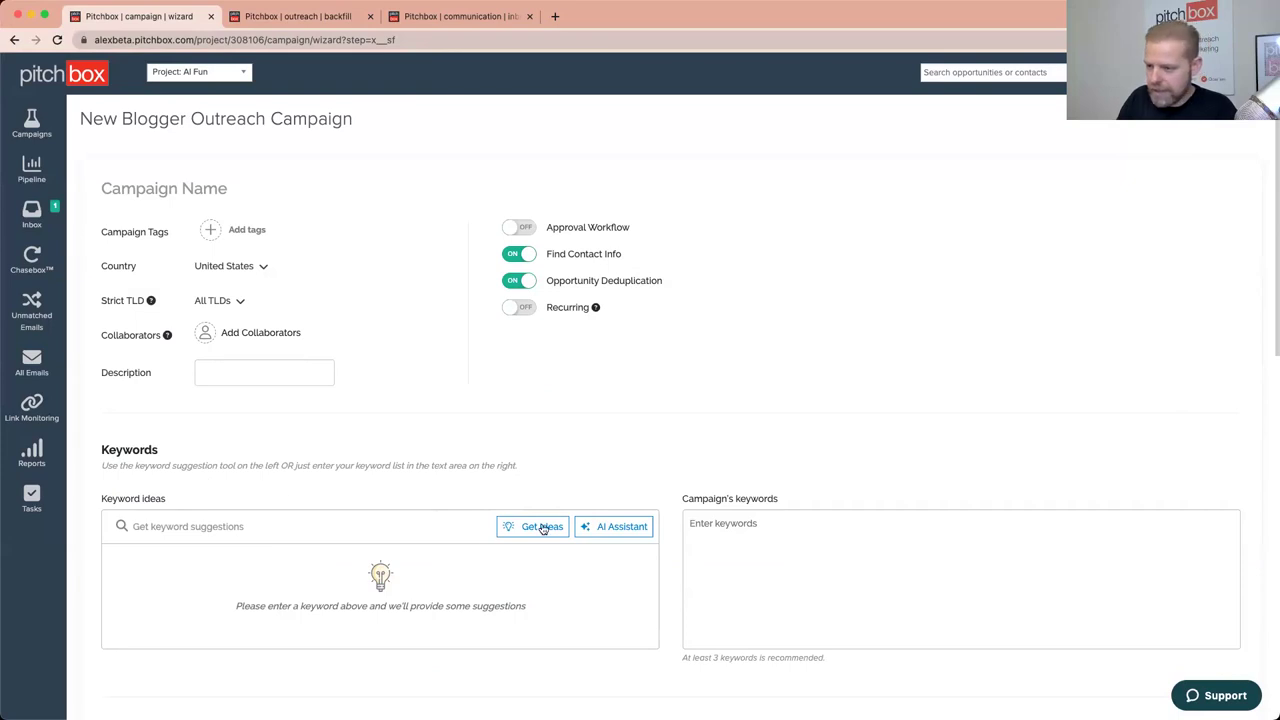
pyautogui.click(619, 526)
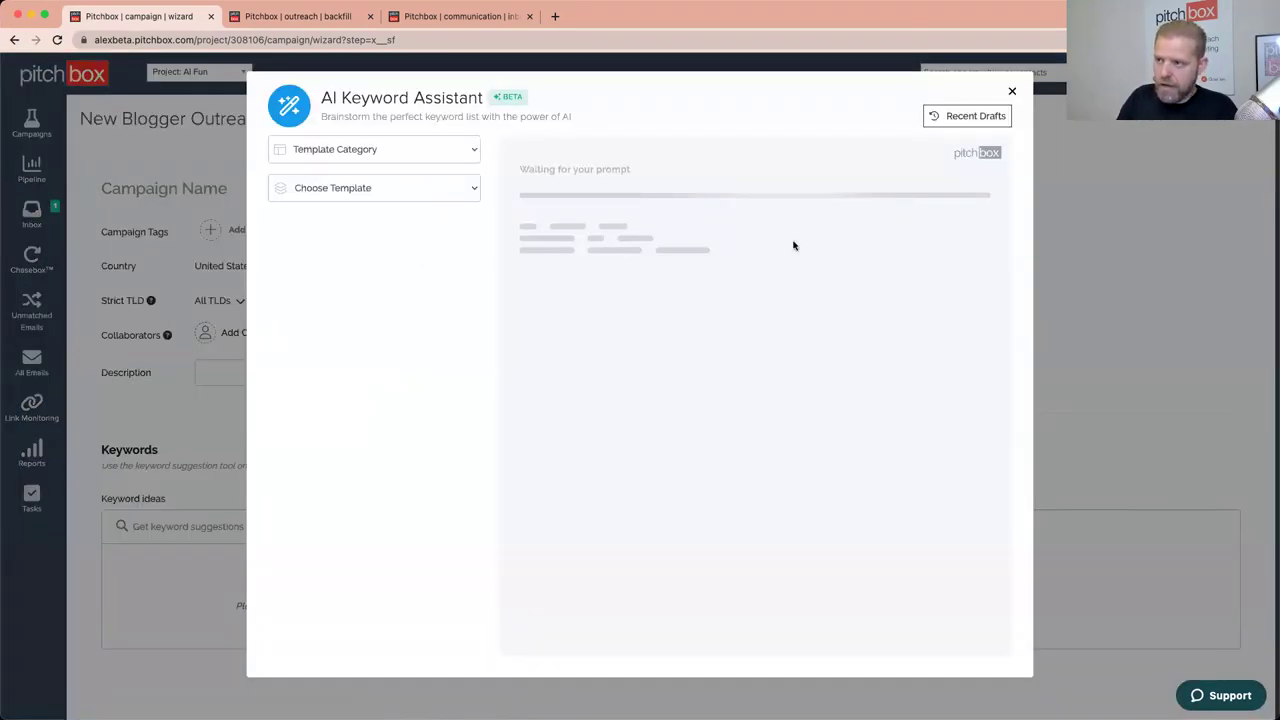
pyautogui.click(982, 118)
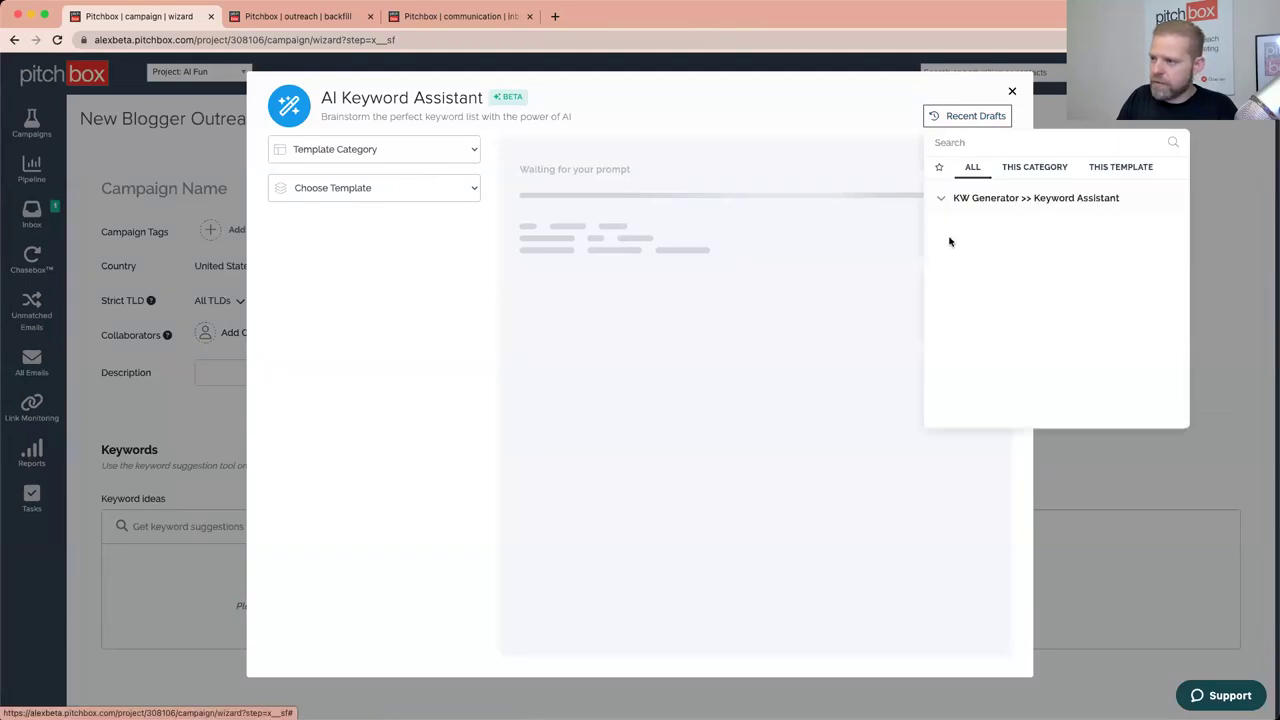
pyautogui.click(1016, 199)
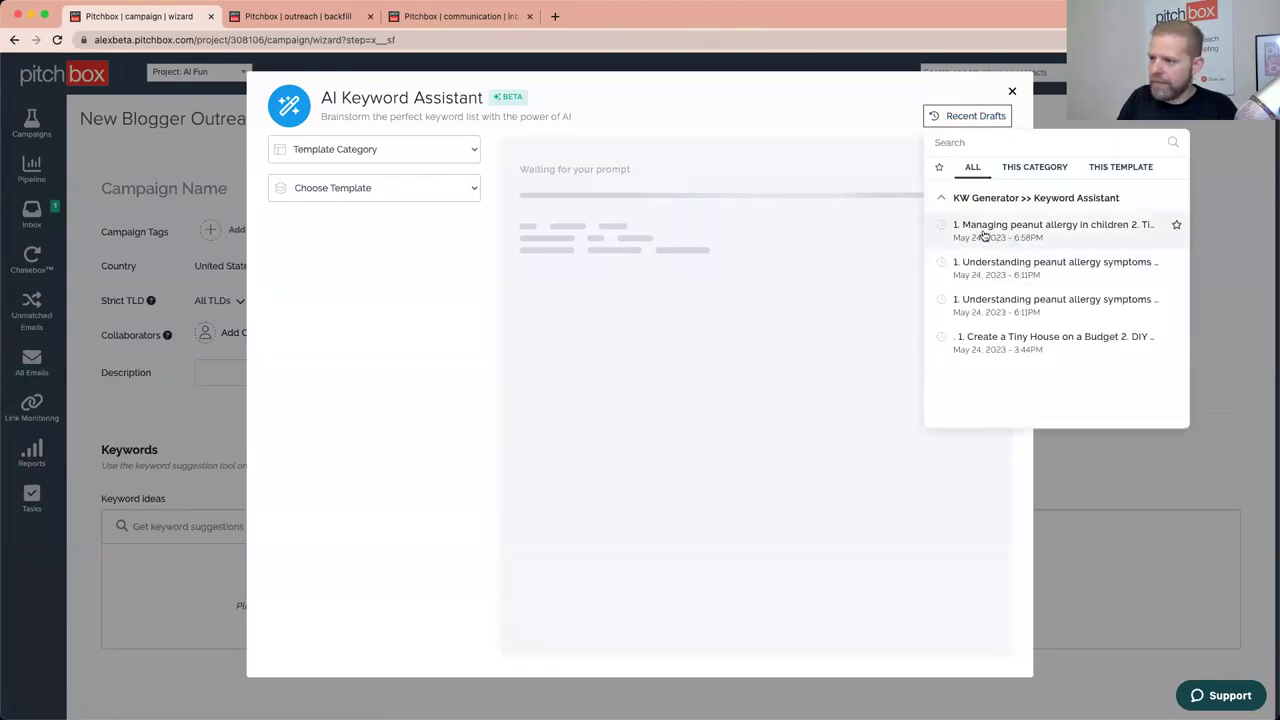
pyautogui.click(1025, 238)
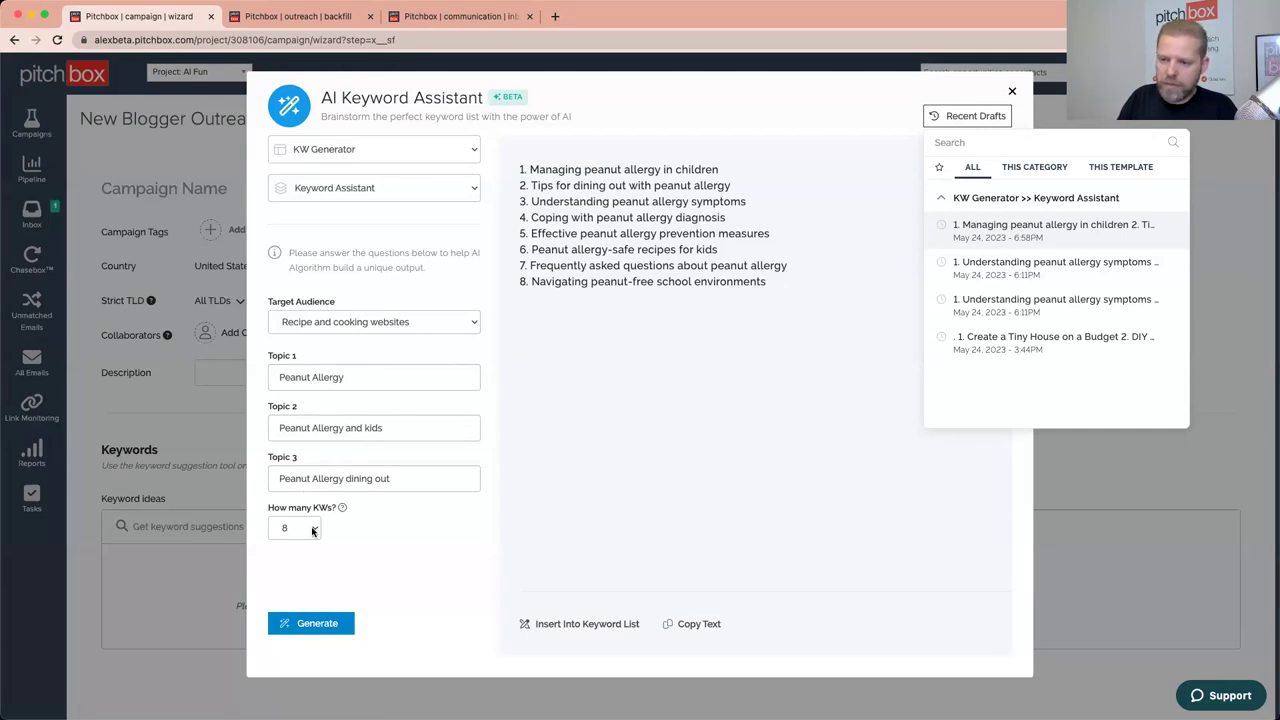
# Step: Insert the drafted keywords into the campaign's keyword list, and remove "Managing peanut allergy in children" from it
pyautogui.moveTo(529, 162); pyautogui.dragTo(798, 318)
pyautogui.click(800, 320)
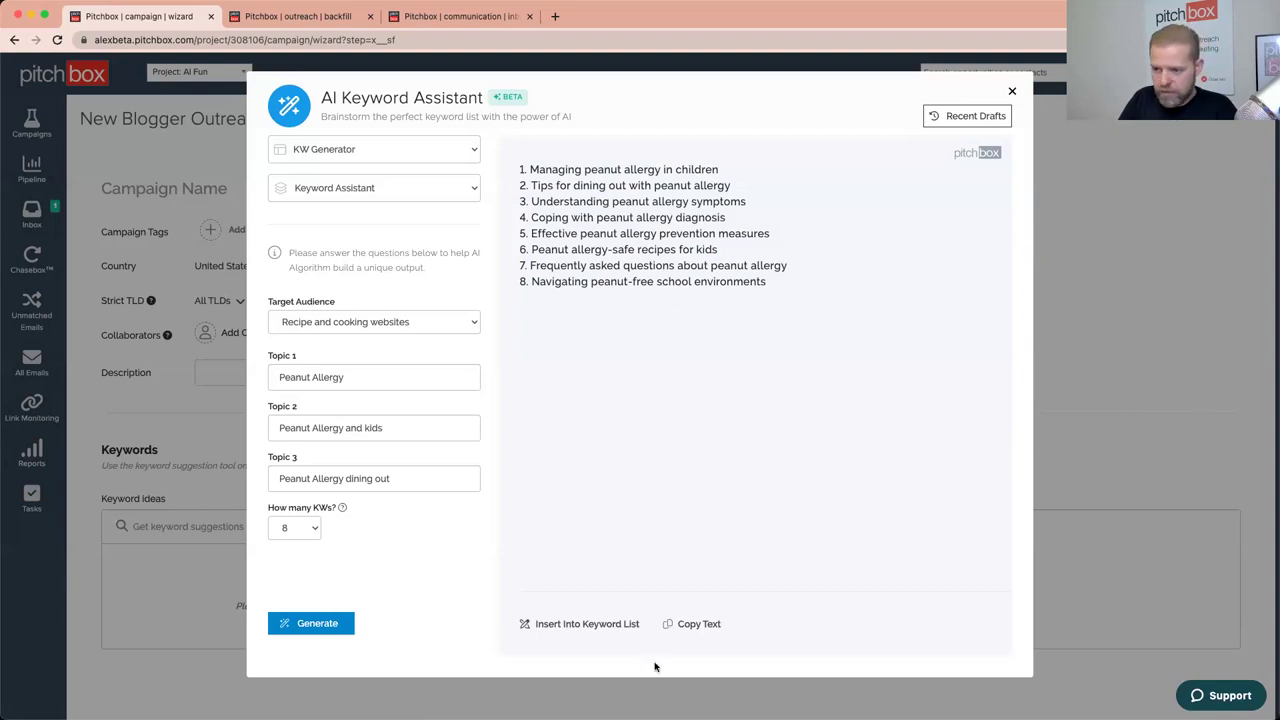
pyautogui.click(593, 625)
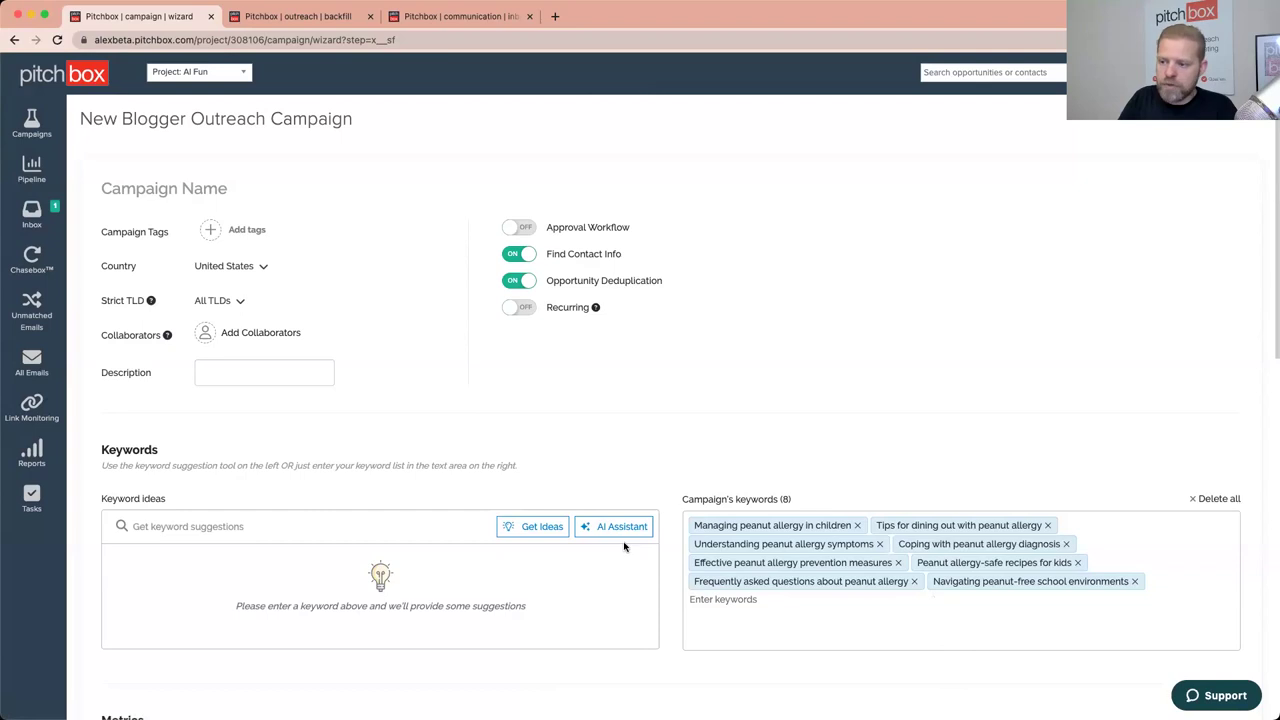
pyautogui.click(857, 525)
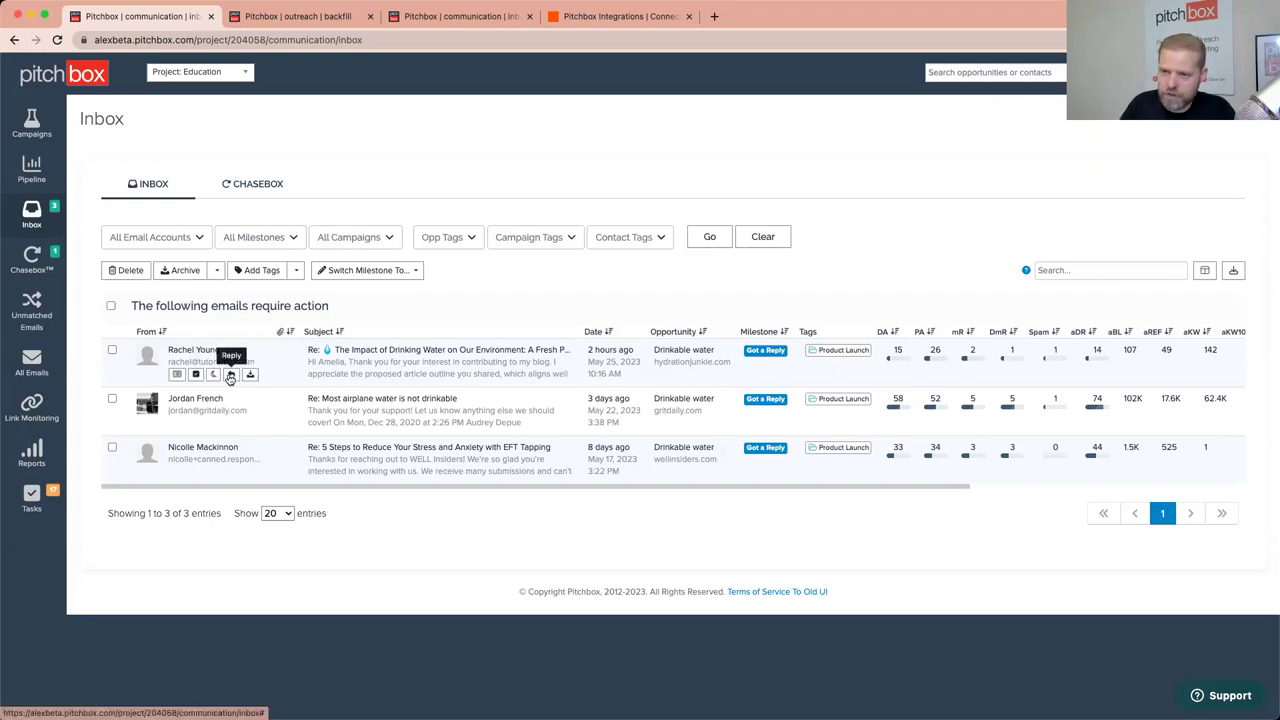
# Step: Open a quick reply to the hydrationjunkie.com email in the Education inbox, and read the sender's message about the placement fee
pyautogui.click(374, 347)
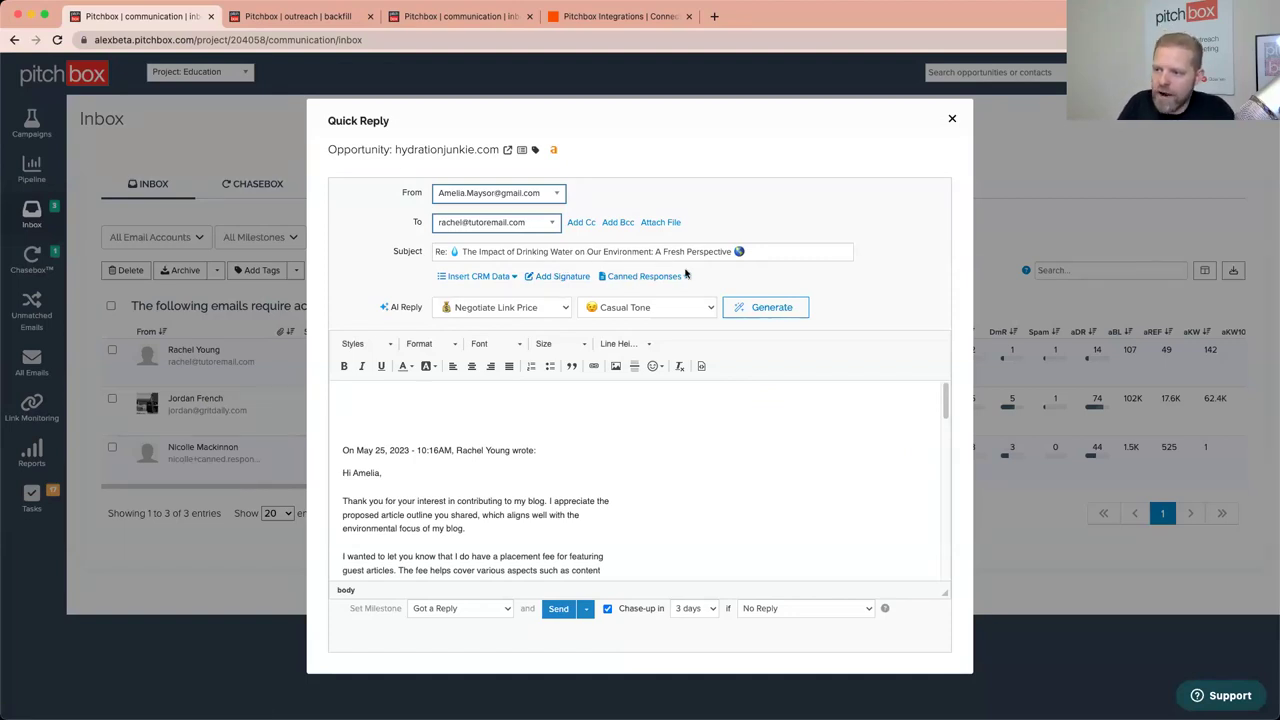
pyautogui.scroll(-2, 545, 465)
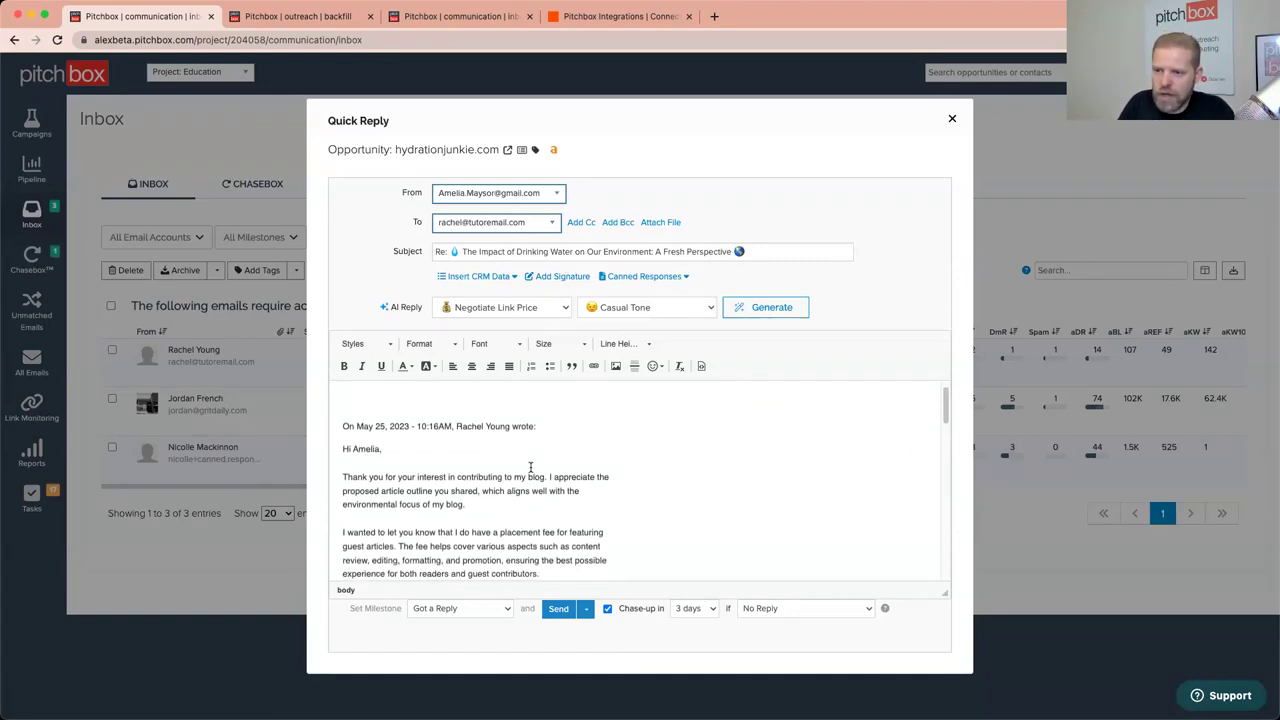
pyautogui.scroll(-1, 533, 467)
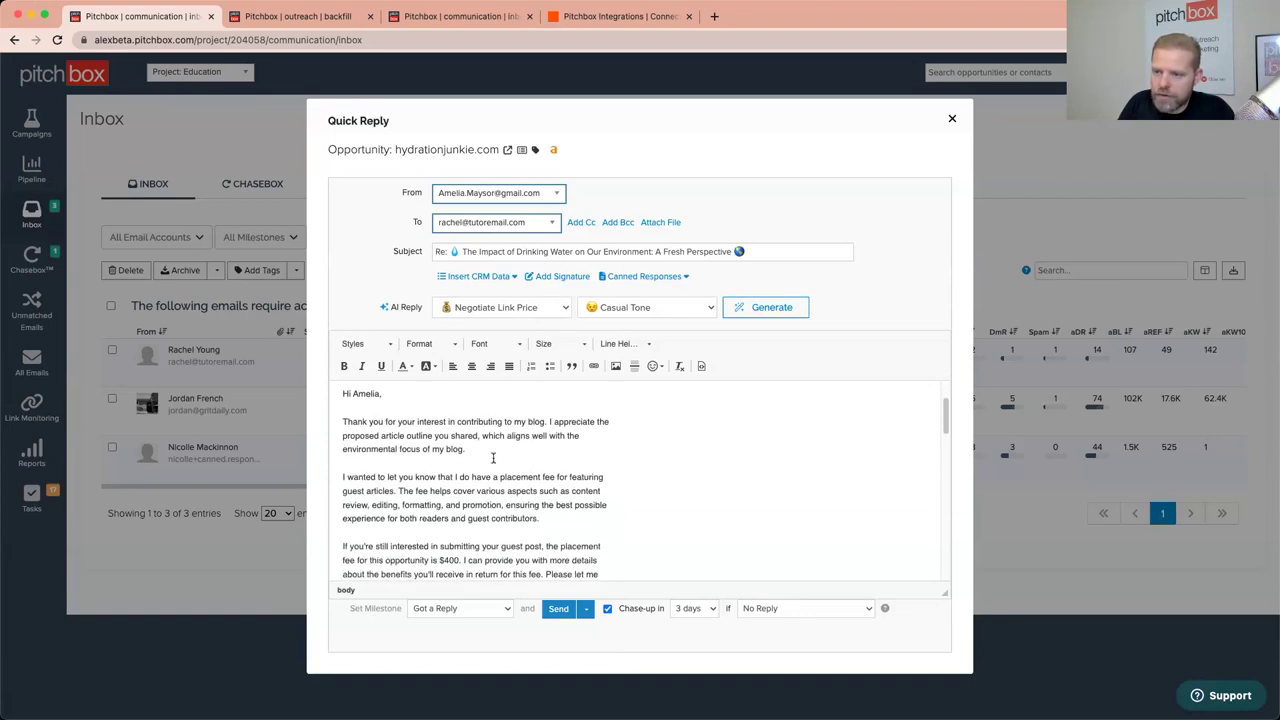
pyautogui.moveTo(350, 478); pyautogui.dragTo(603, 488)
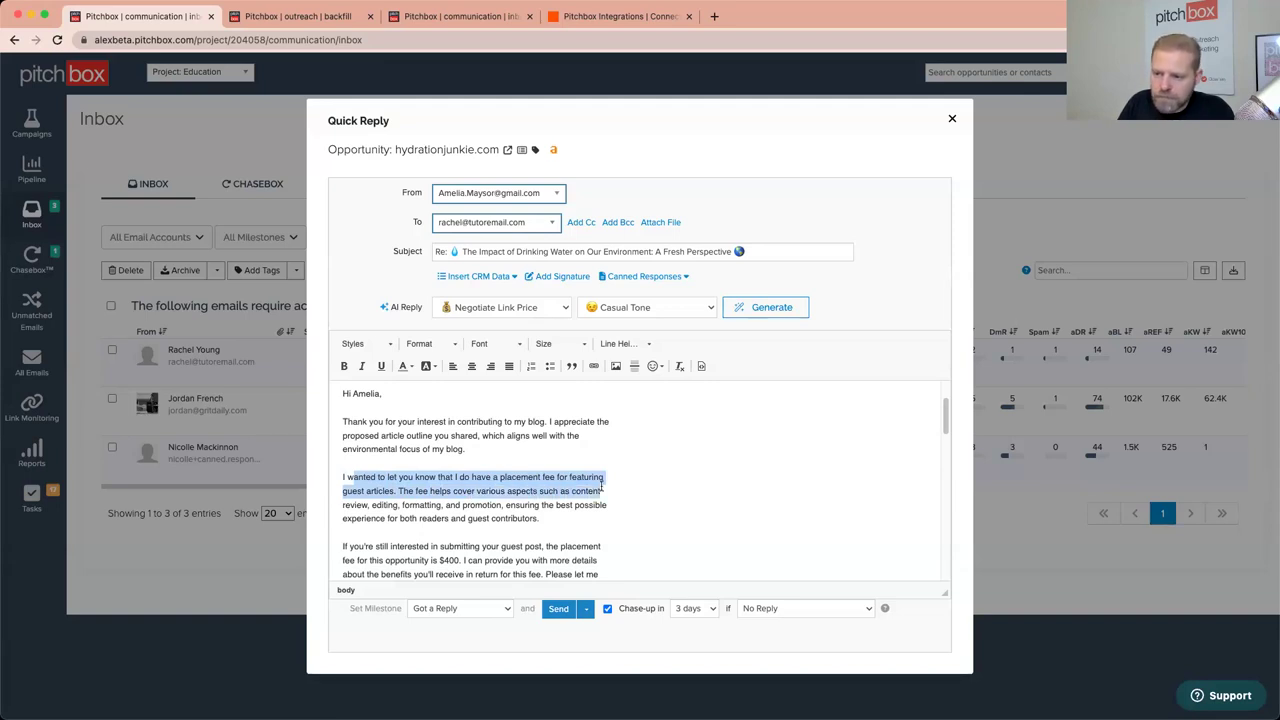
pyautogui.moveTo(601, 489); pyautogui.dragTo(552, 522)
pyautogui.scroll(-1, 557, 540)
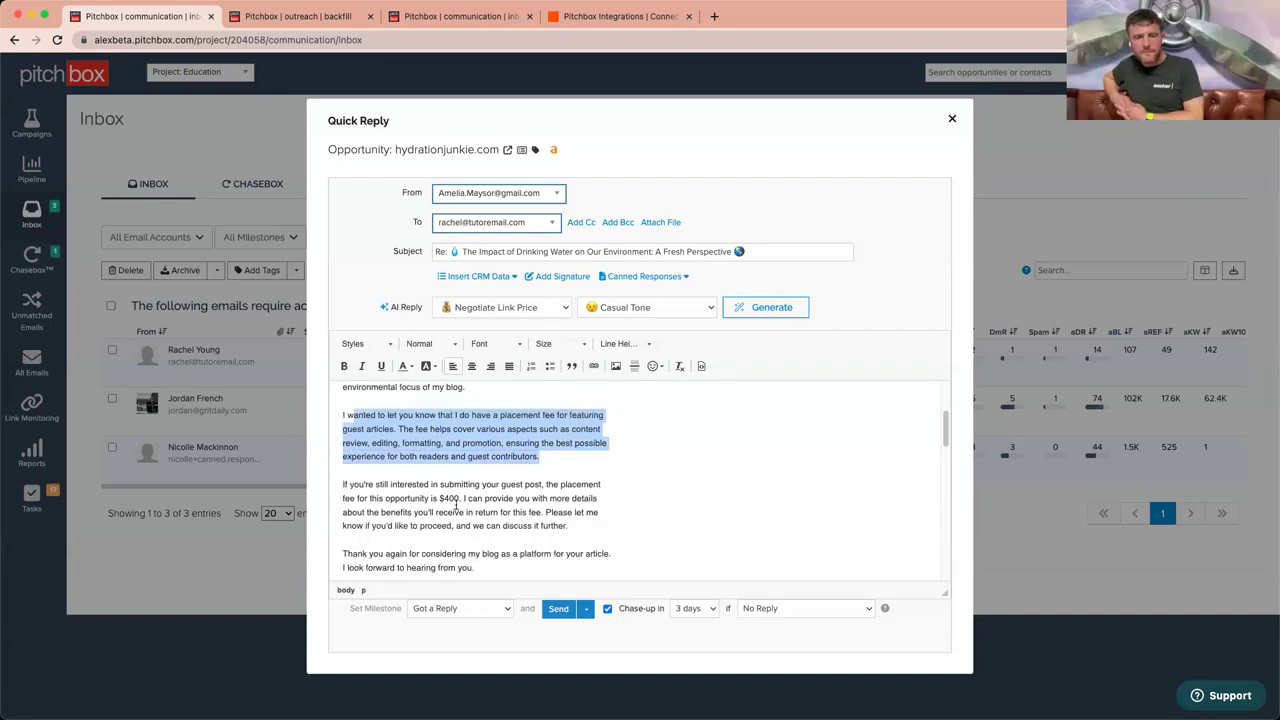
pyautogui.moveTo(461, 498); pyautogui.dragTo(432, 498)
pyautogui.scroll(5, 450, 480)
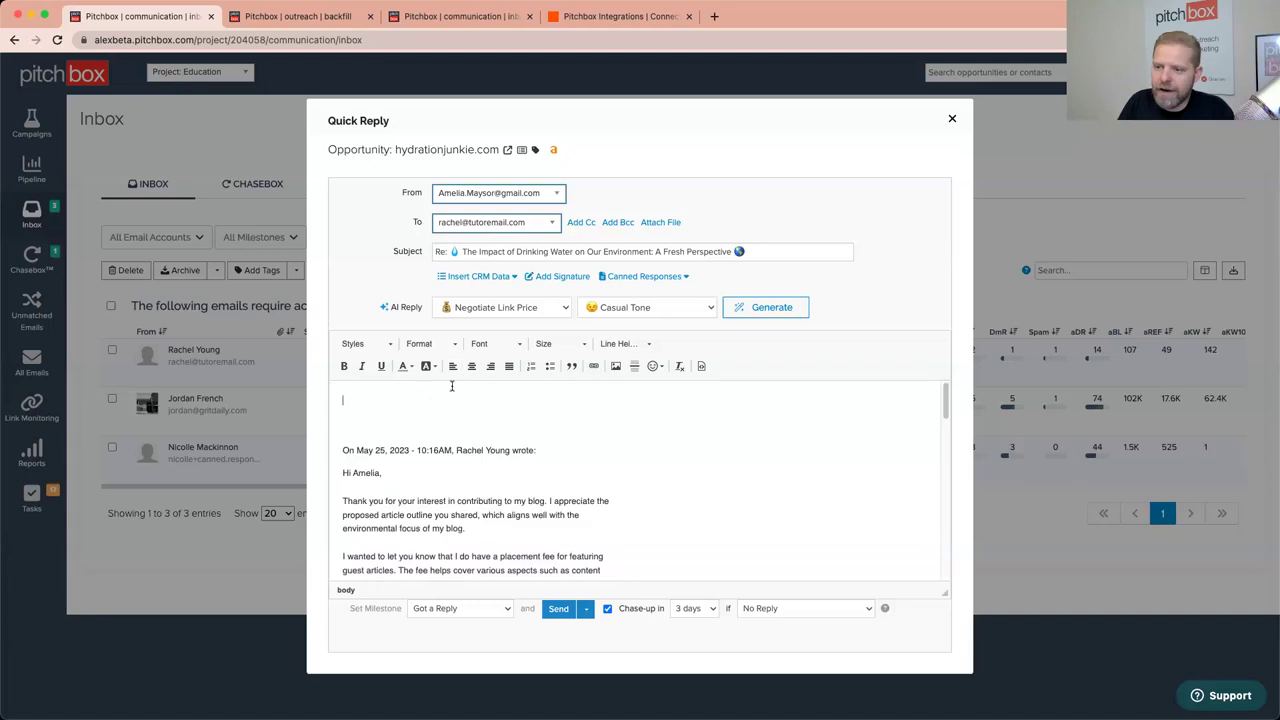
# Step: Generate an AI reply using Negotiate Link Price and Casual Tone, and review the drafted text
pyautogui.click(517, 310)
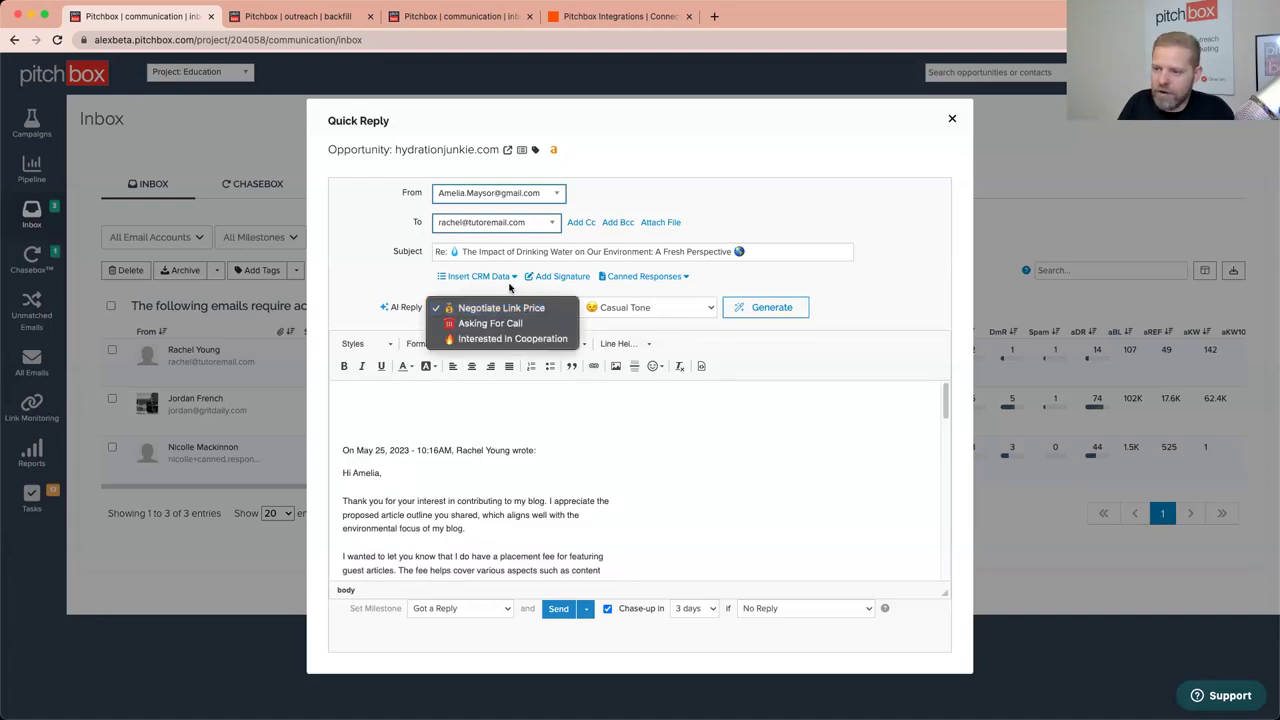
pyautogui.click(496, 310)
pyautogui.click(650, 307)
pyautogui.click(629, 312)
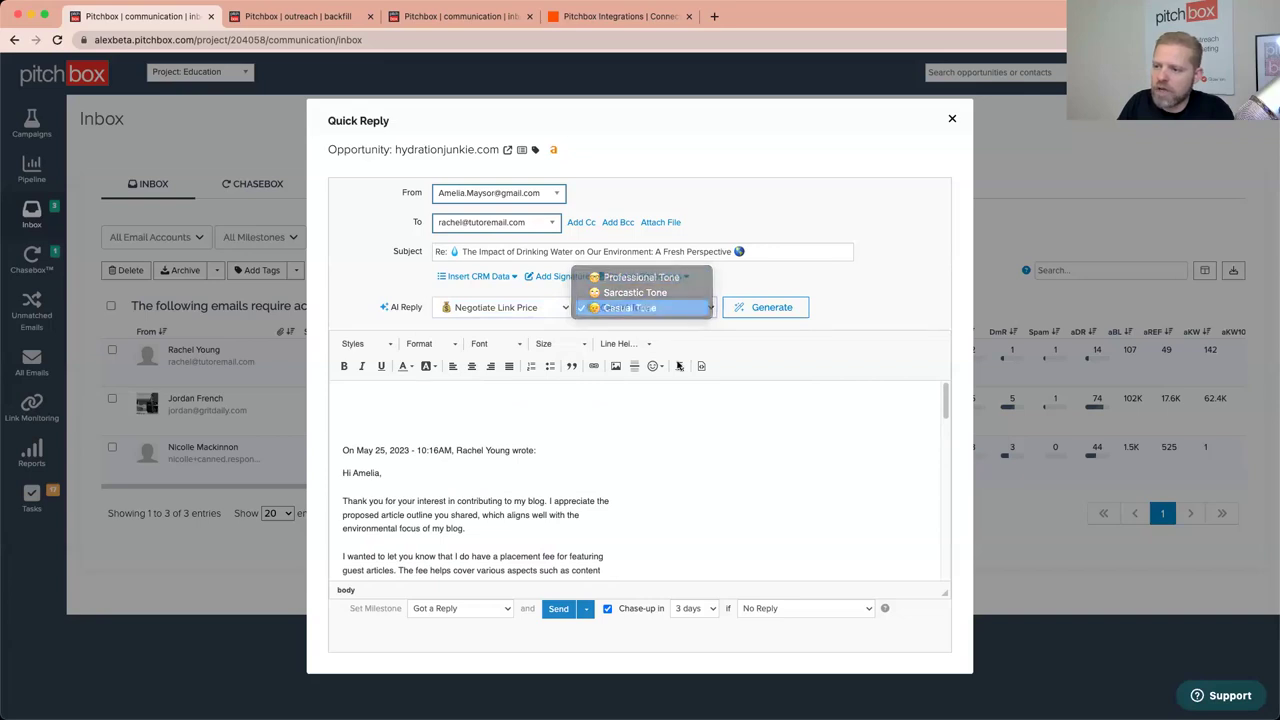
pyautogui.click(781, 309)
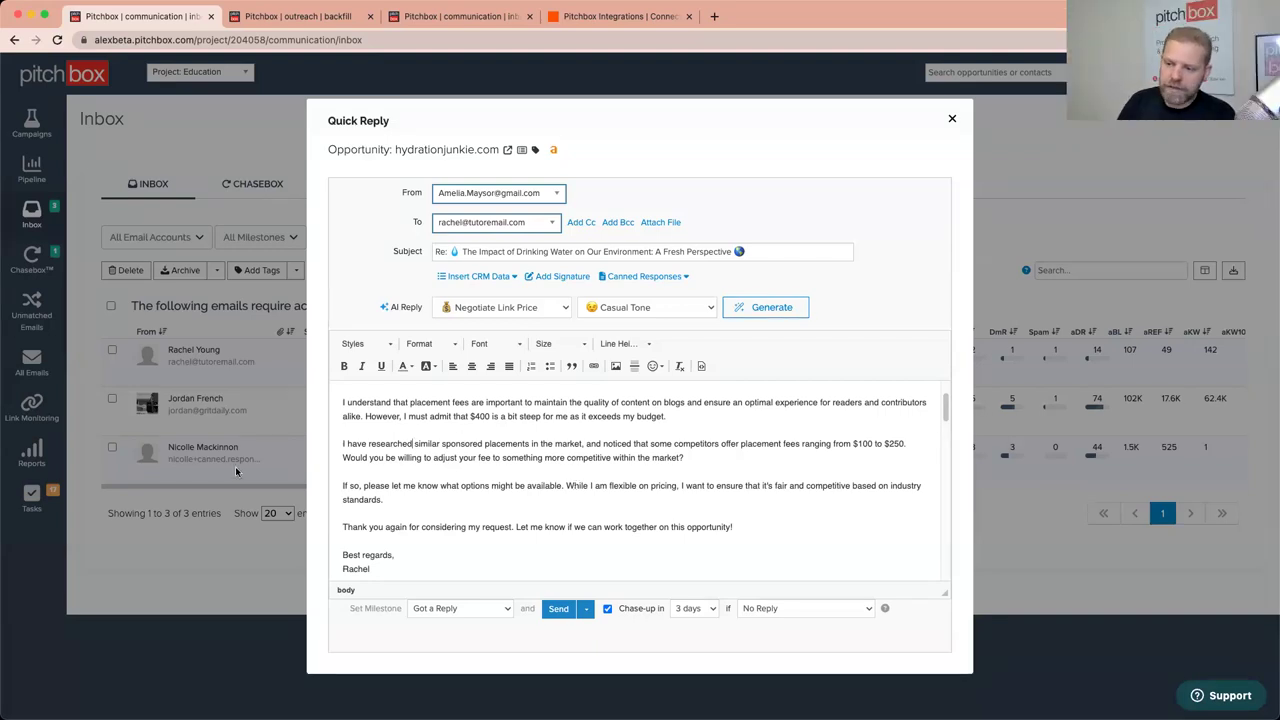
pyautogui.scroll(-3, 434, 491)
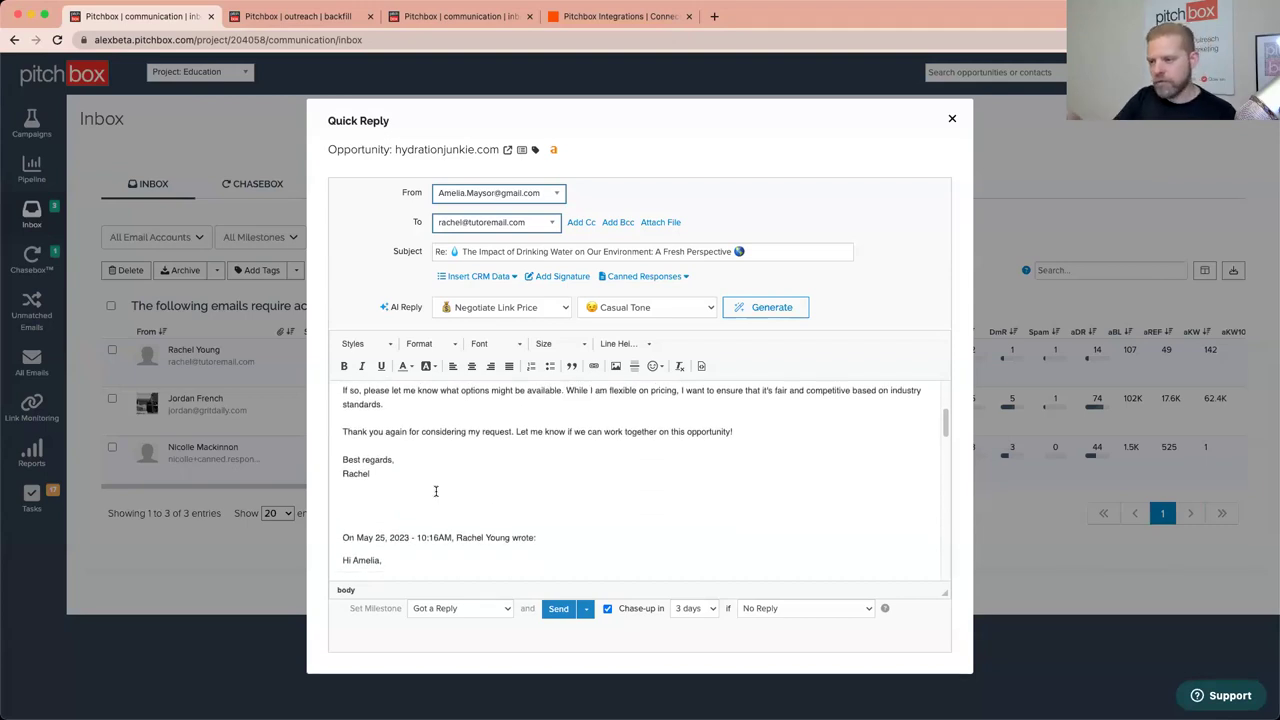
pyautogui.scroll(5, 443, 480)
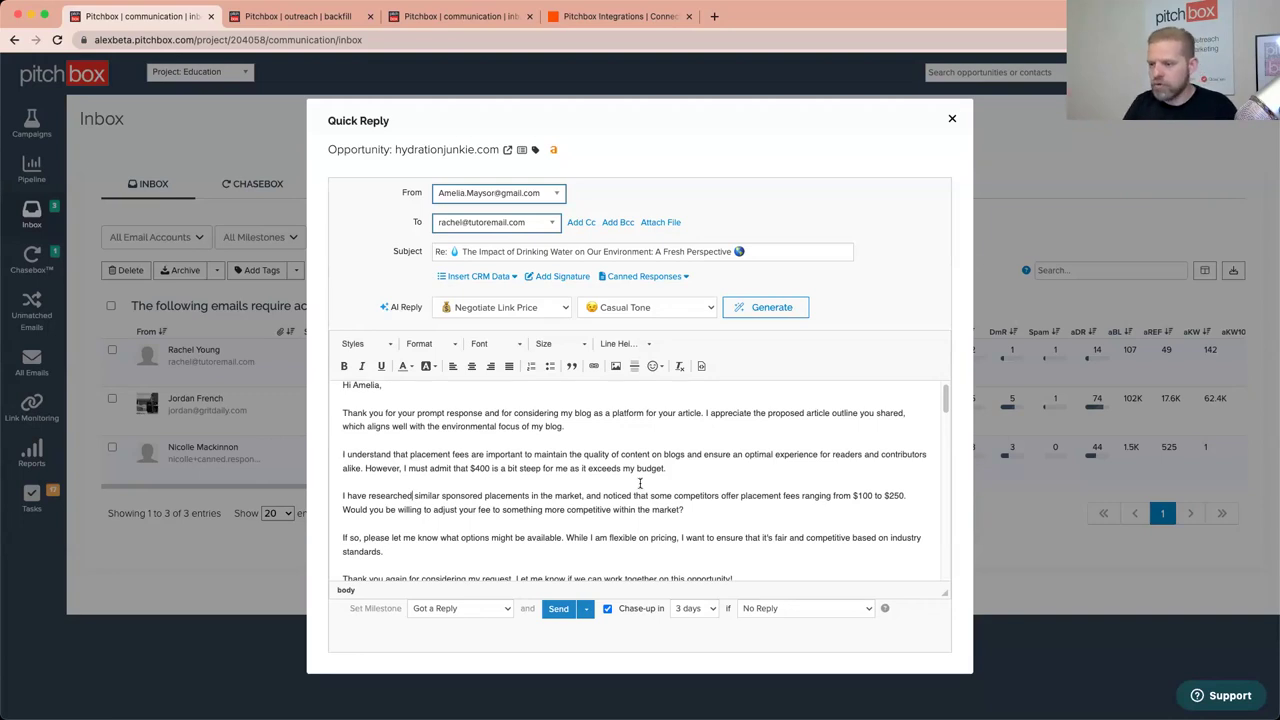
pyautogui.scroll(-3, 600, 458)
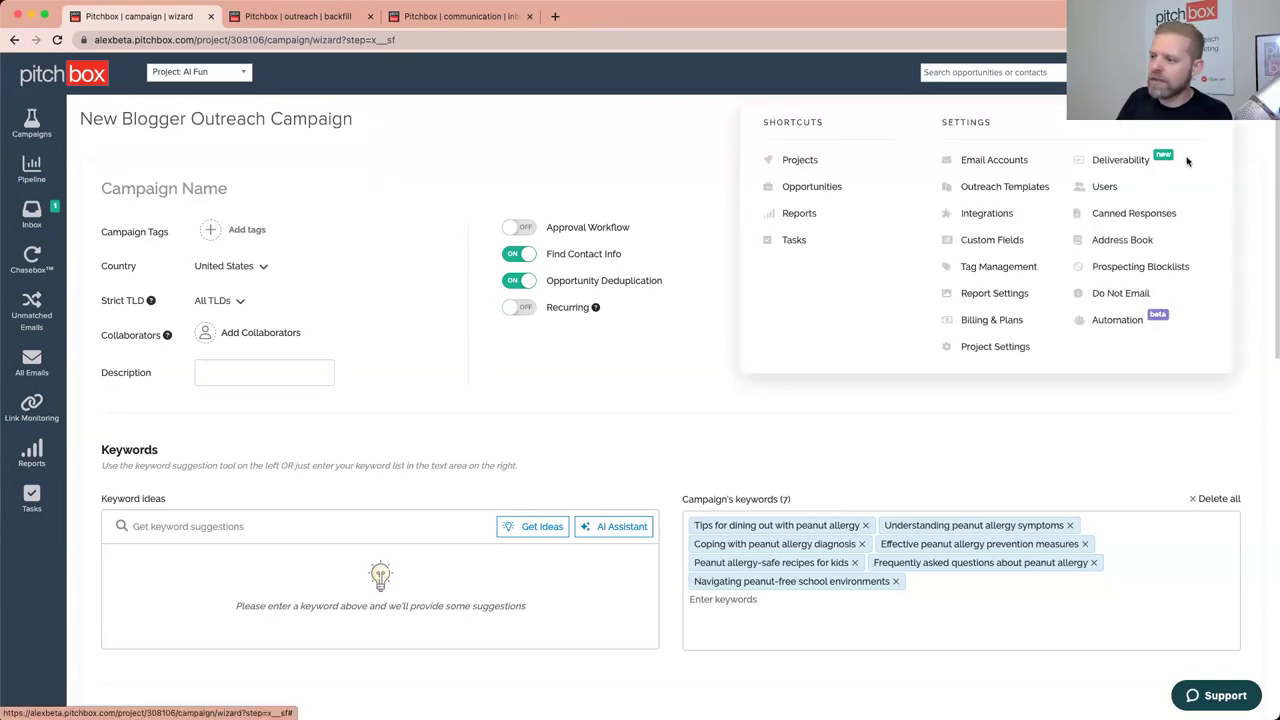
# Step: From the Automation suggestions, start the pre-built Auto Responder email automation and apply it to All Projects
pyautogui.click(1123, 320)
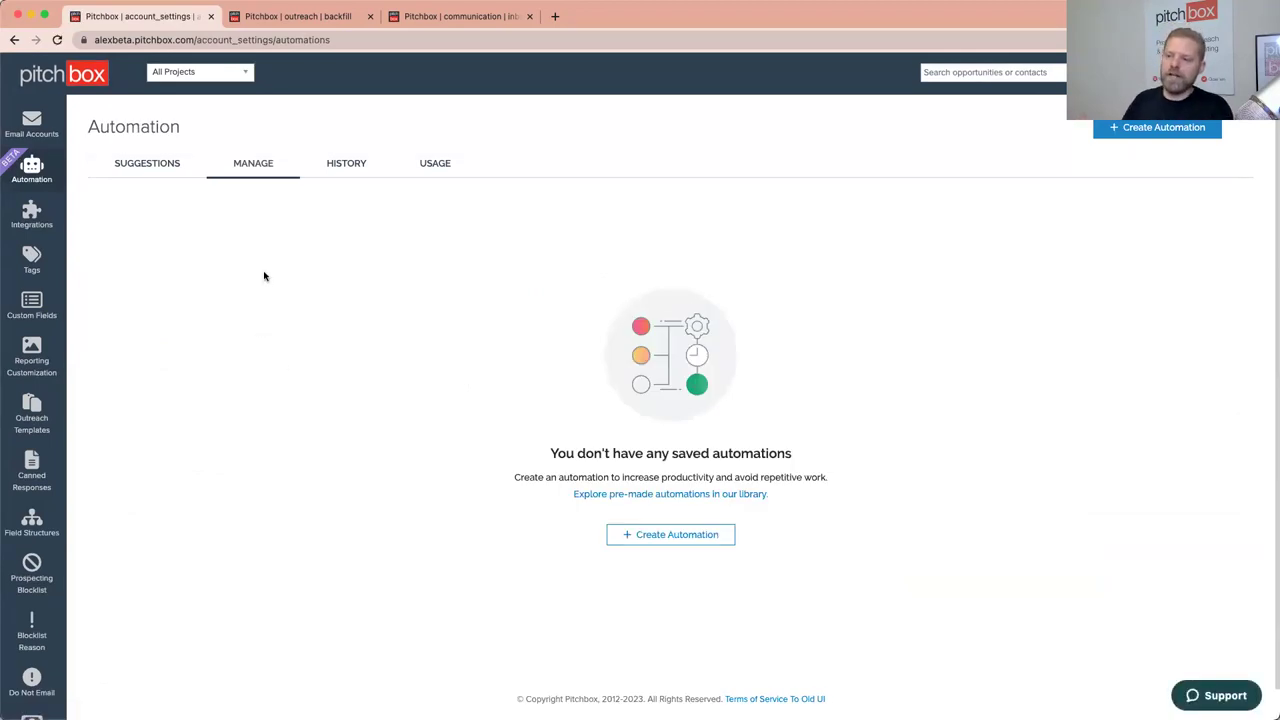
pyautogui.click(148, 165)
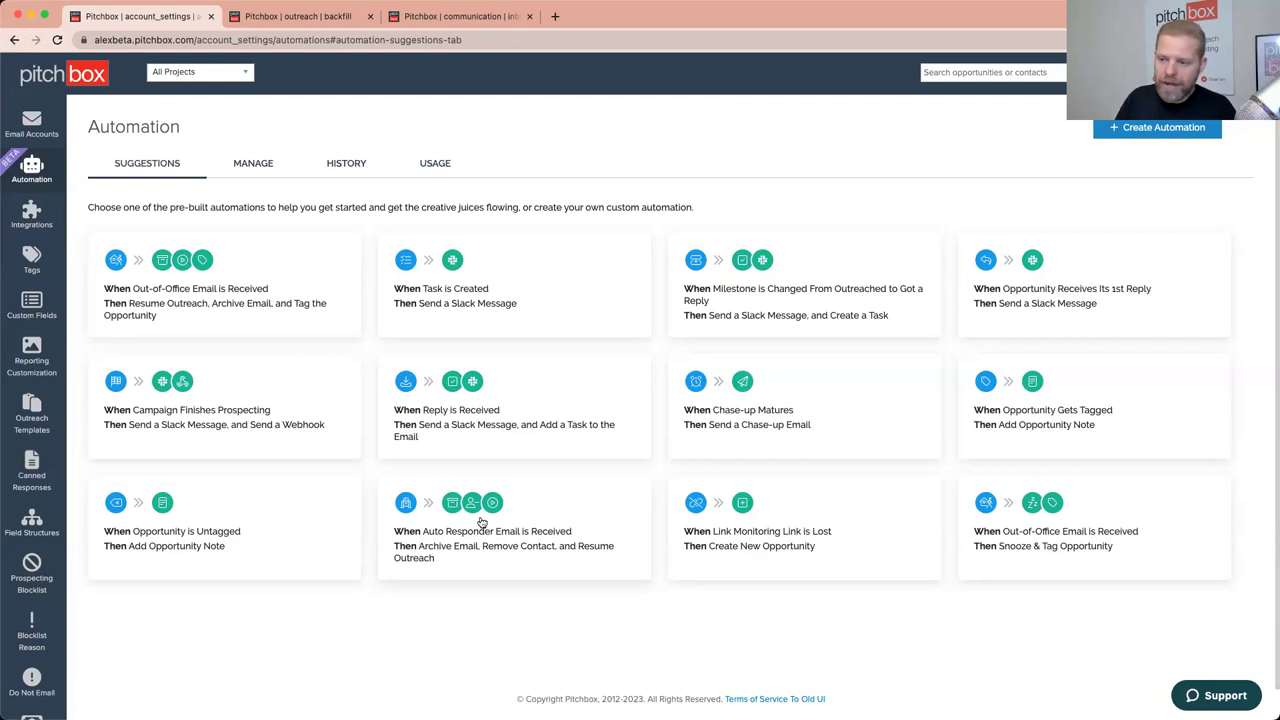
pyautogui.click(480, 525)
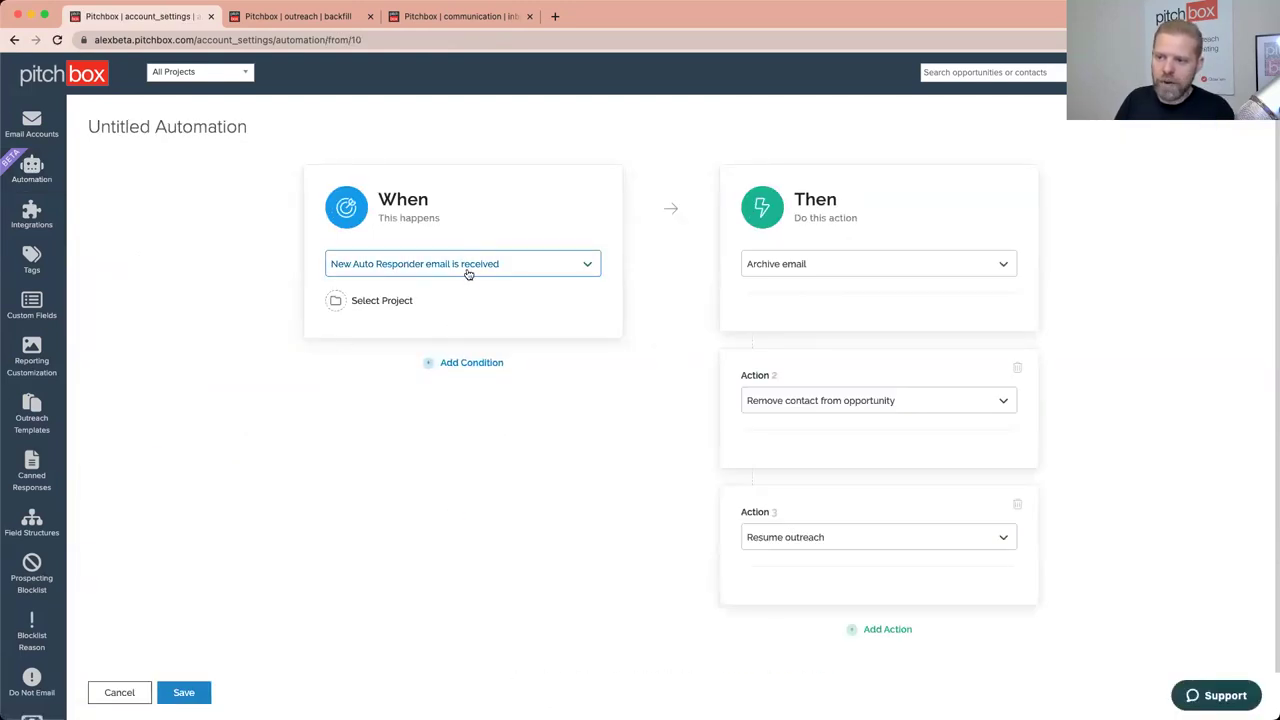
pyautogui.click(375, 302)
pyautogui.click(578, 331)
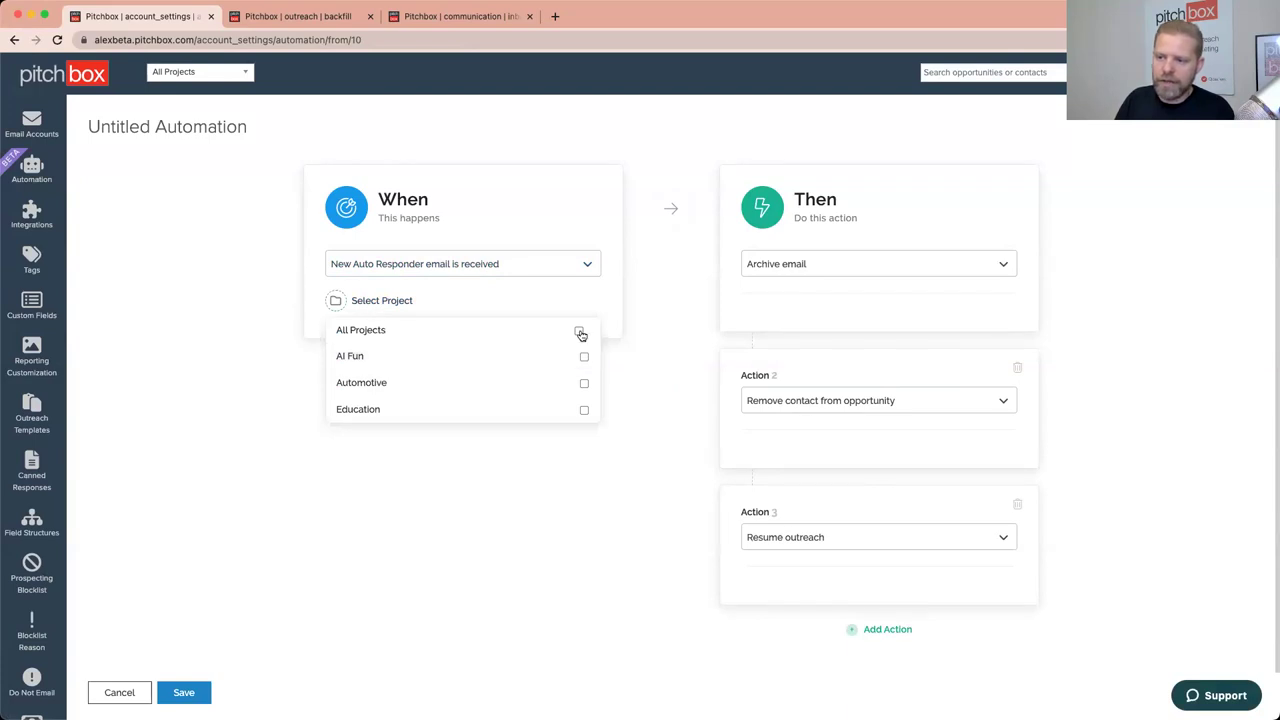
# Step: Name the automation "Auto Responder > resume" and save it
pyautogui.scroll(-2, 864, 292)
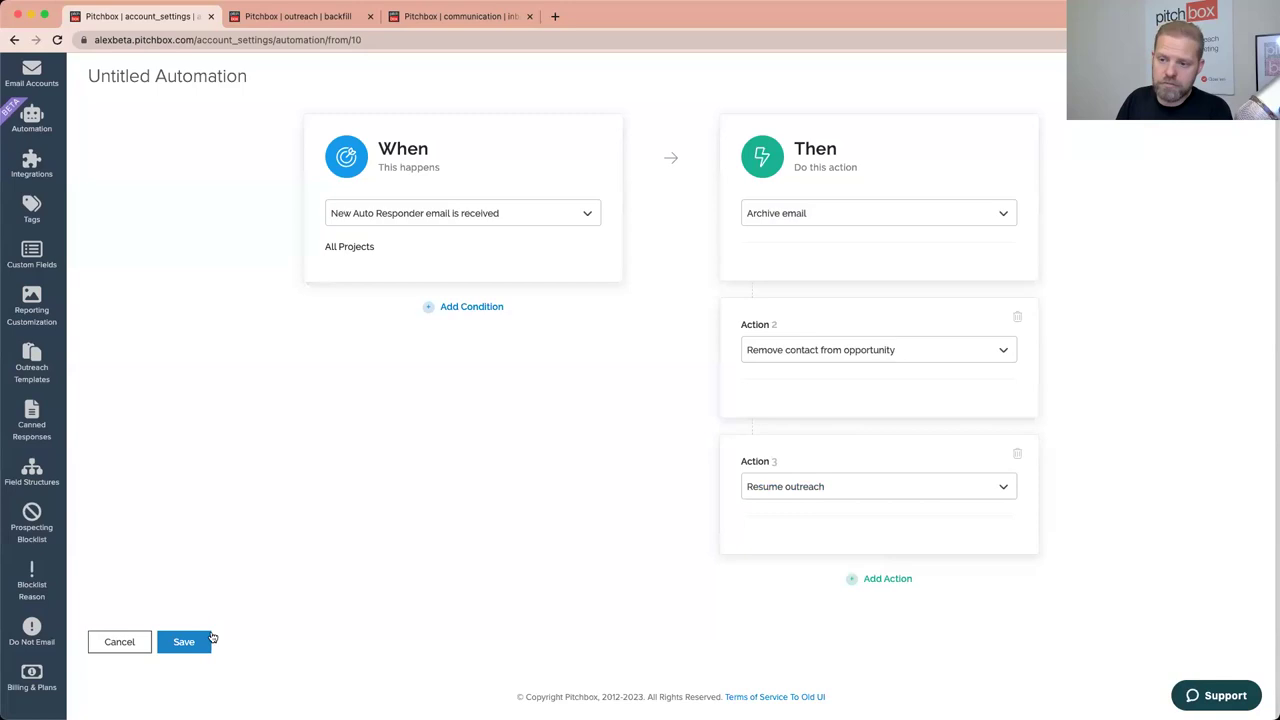
pyautogui.click(192, 79)
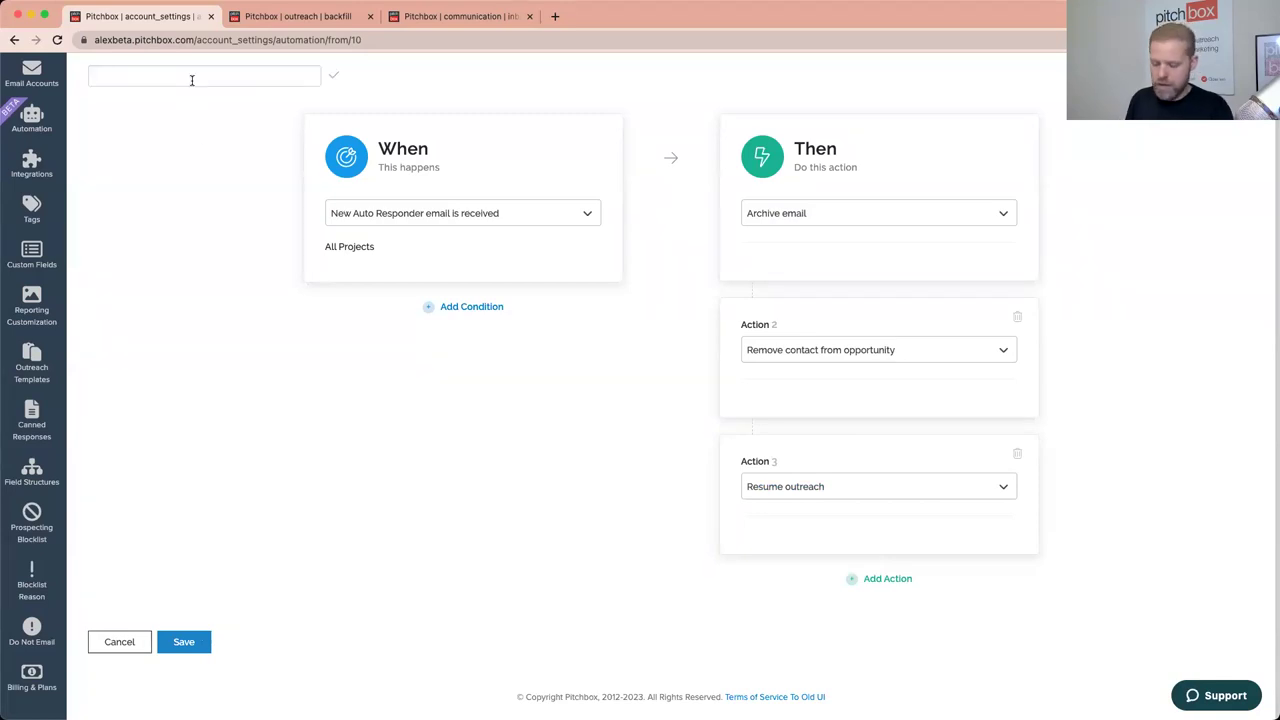
pyautogui.write('Auto ')
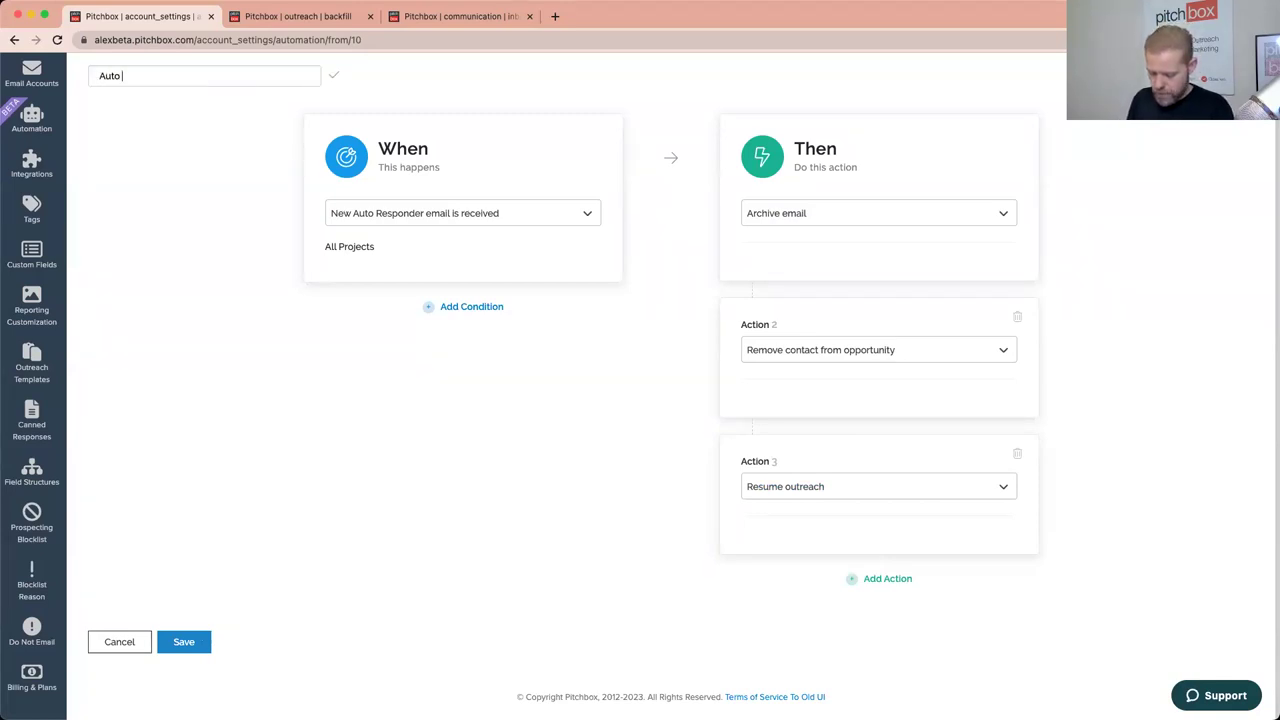
pyautogui.write('Responder > resume')
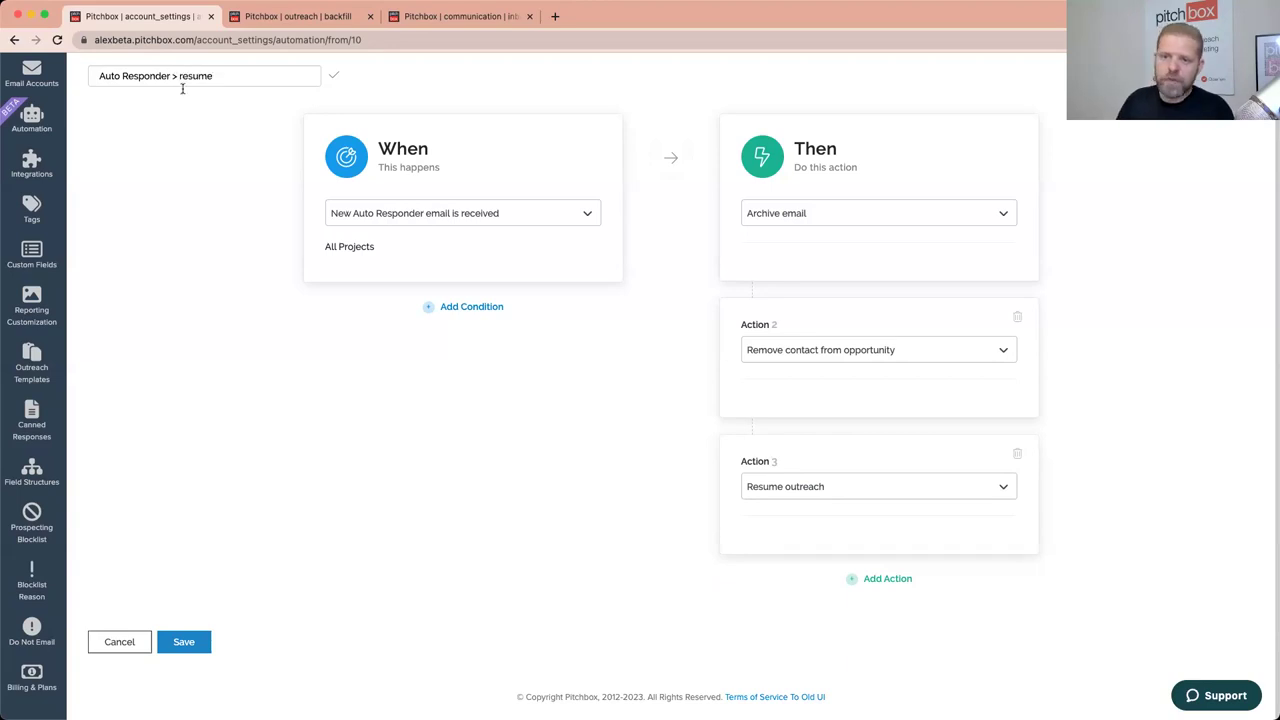
pyautogui.click(333, 77)
pyautogui.click(184, 692)
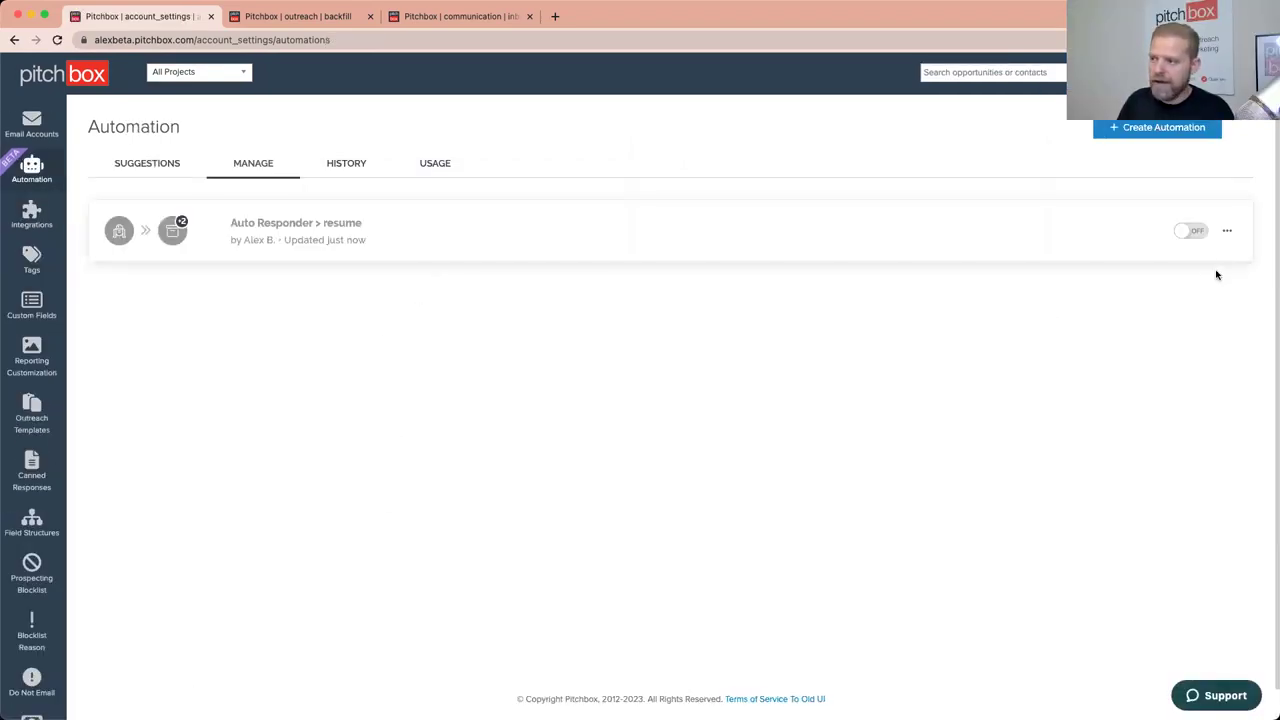
# Step: Turn on the "Auto Responder > resume" automation
pyautogui.click(1193, 231)
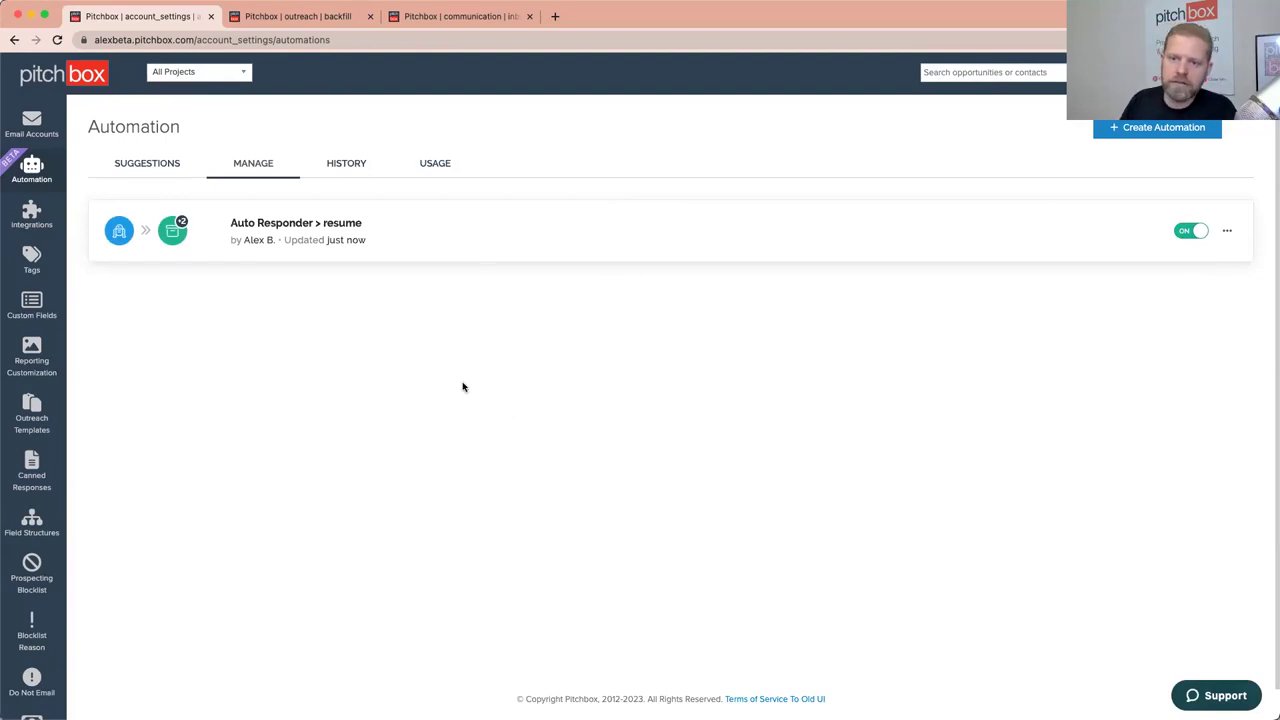
# Step: From the Automation suggestions, start the pre-built Out-of-Office automation with Snooze & Tag Opportunity and apply it to All Projects
pyautogui.click(163, 166)
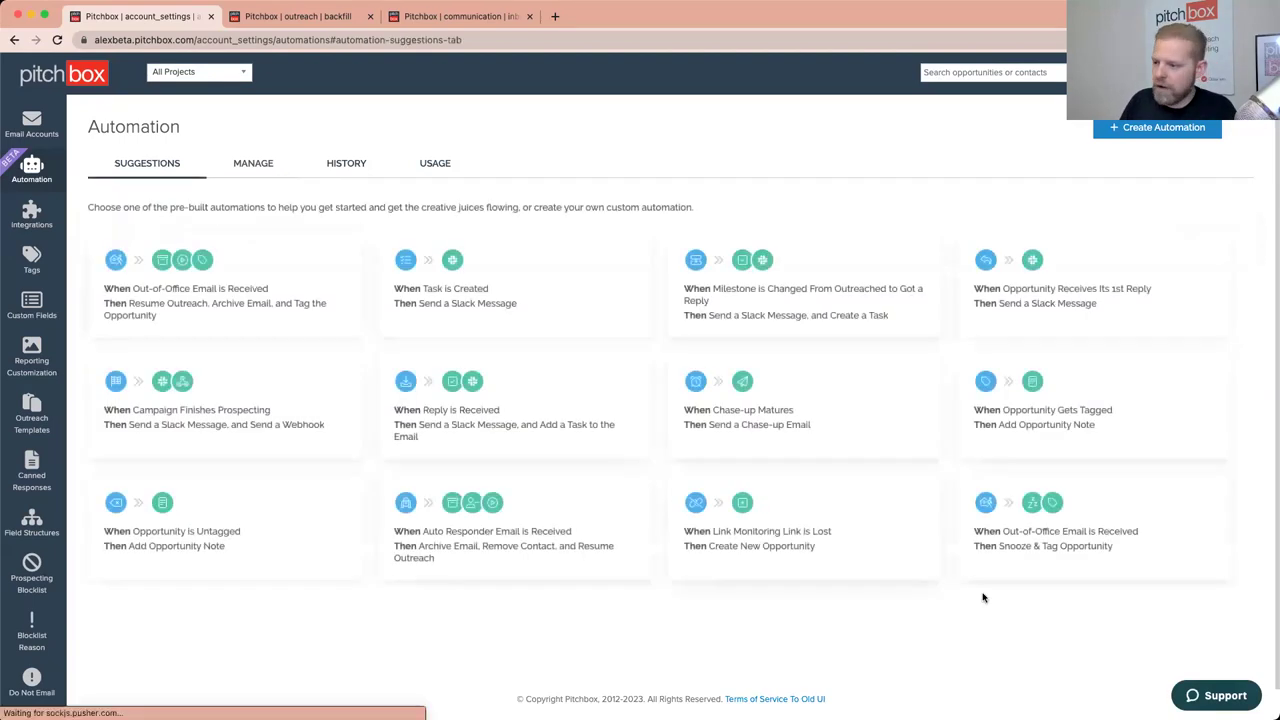
pyautogui.click(1071, 546)
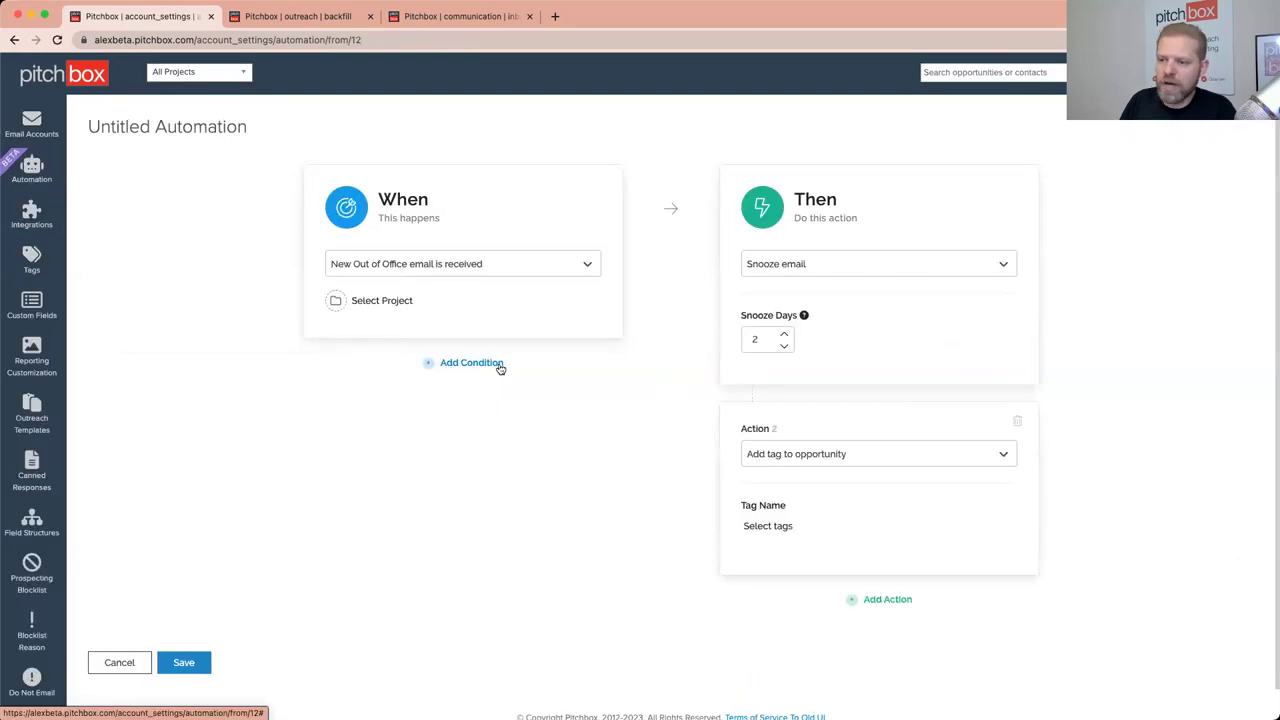
pyautogui.click(415, 300)
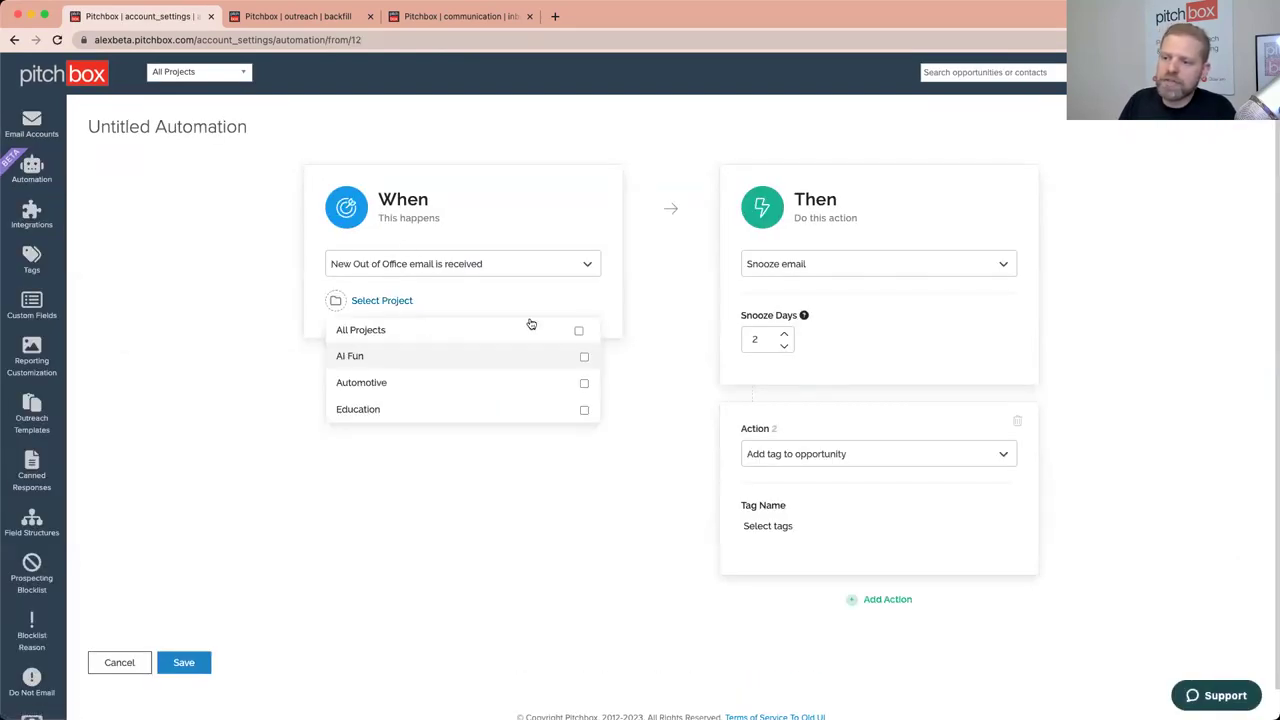
pyautogui.click(582, 332)
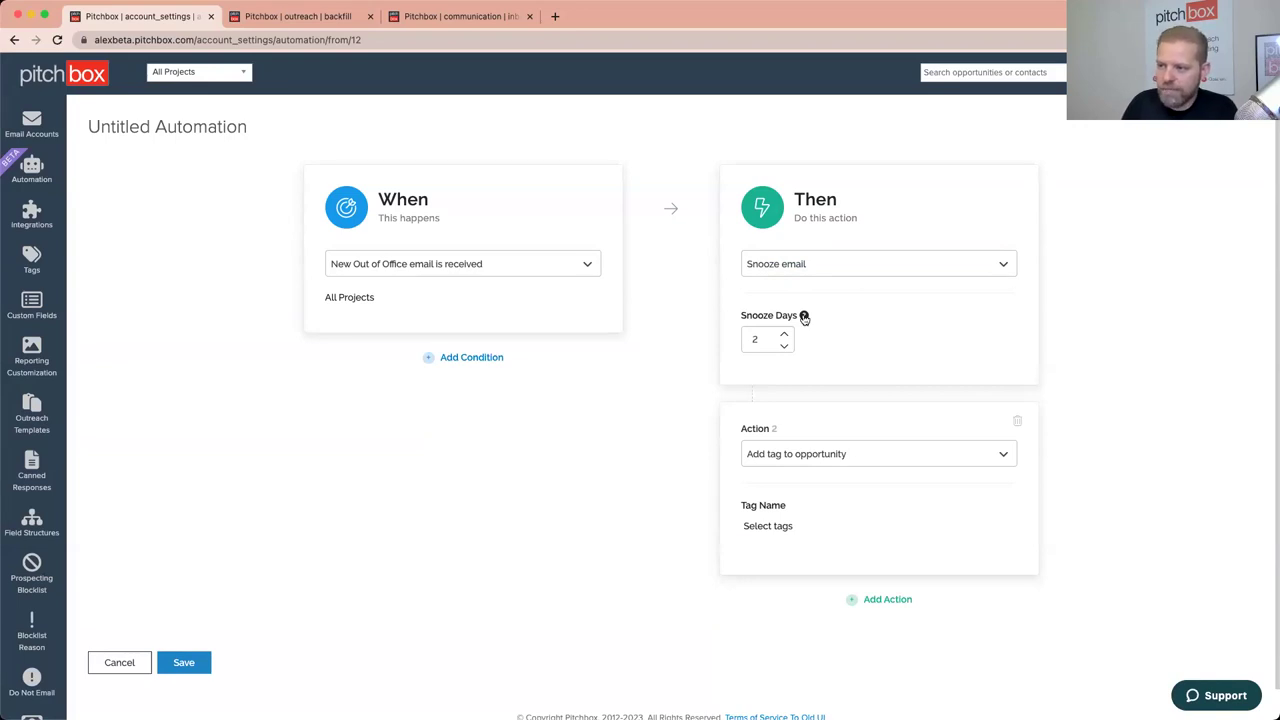
pyautogui.moveTo(805, 317)
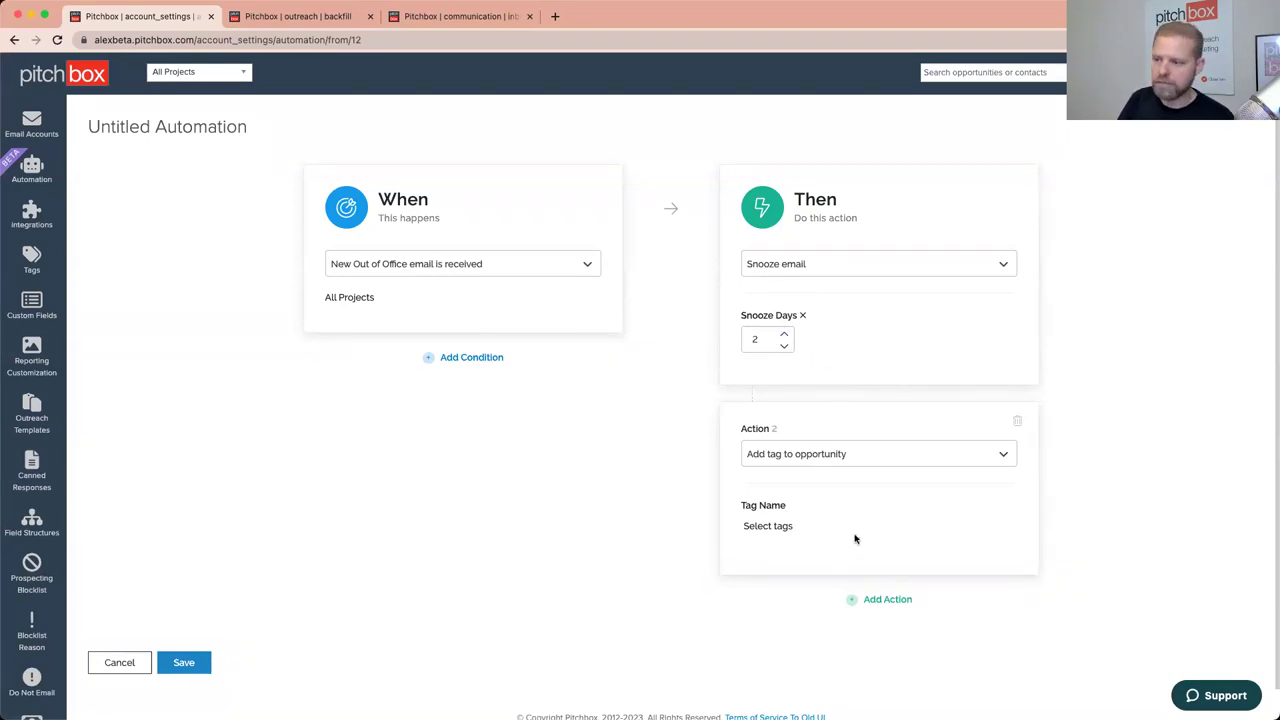
# Step: Look through the available actions for the Out-of-Office automation's second action and change it to Send Webhook
pyautogui.click(834, 455)
pyautogui.scroll(-5, 856, 506)
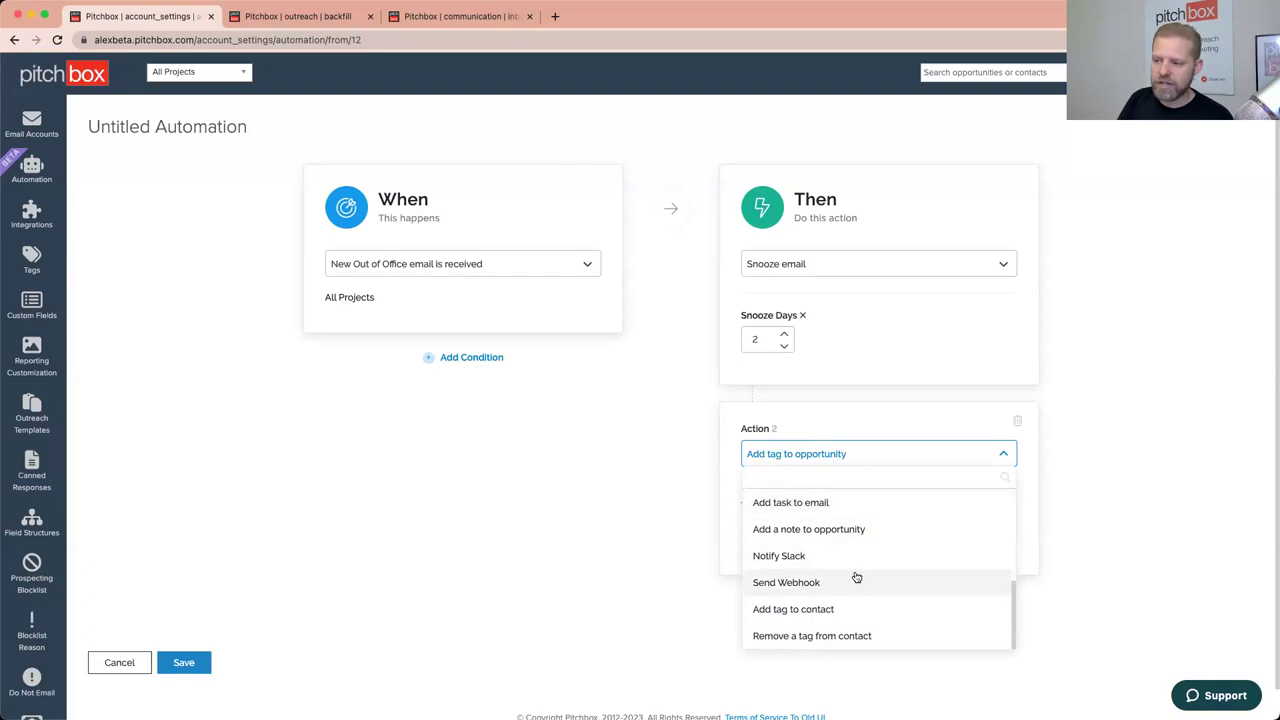
pyautogui.scroll(5, 855, 577)
pyautogui.scroll(-4, 846, 560)
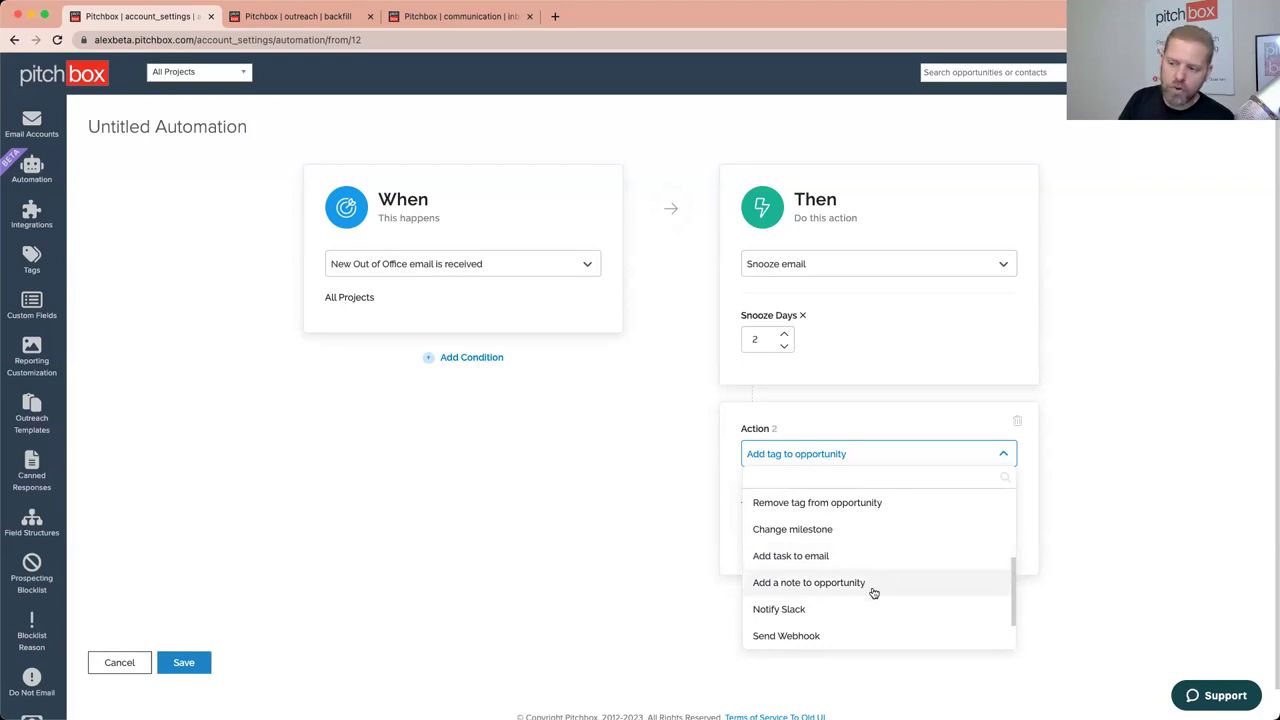
pyautogui.scroll(-1, 911, 597)
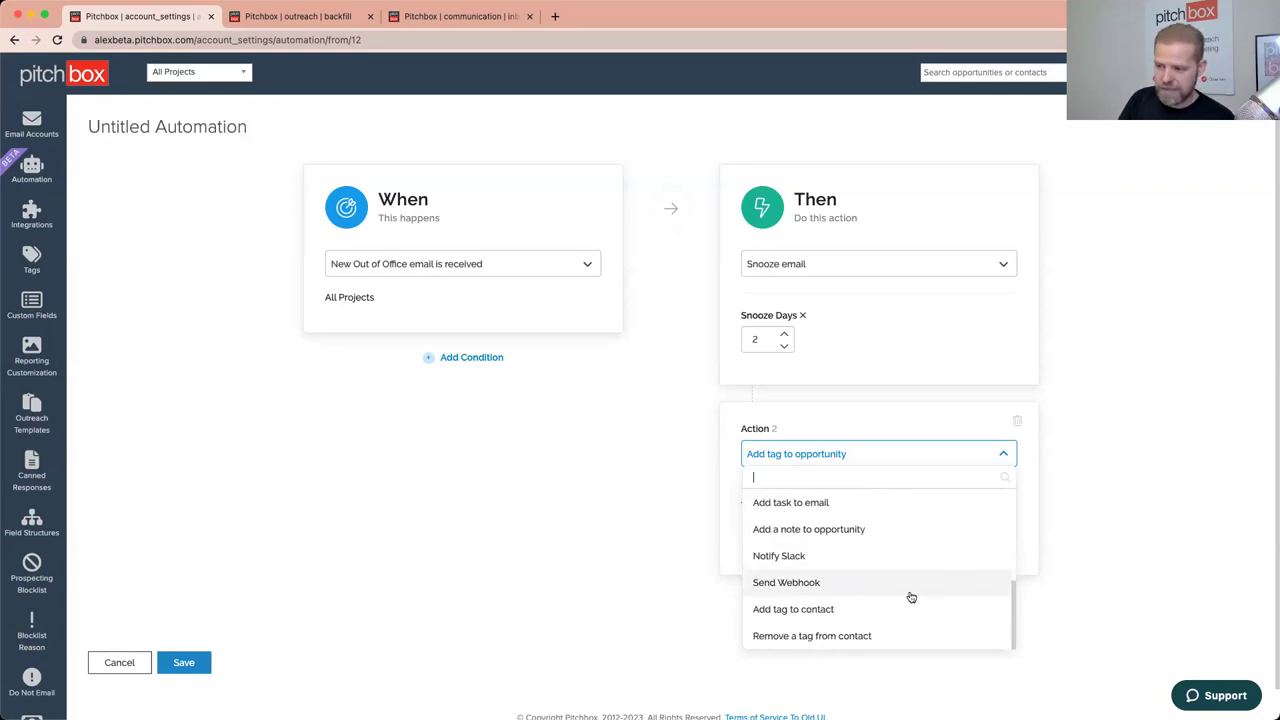
pyautogui.click(813, 590)
# Step: Examine the webhook action's method, authentication, headers, params and payload settings, and return to the Automation suggestions without saving
pyautogui.scroll(-2, 1036, 557)
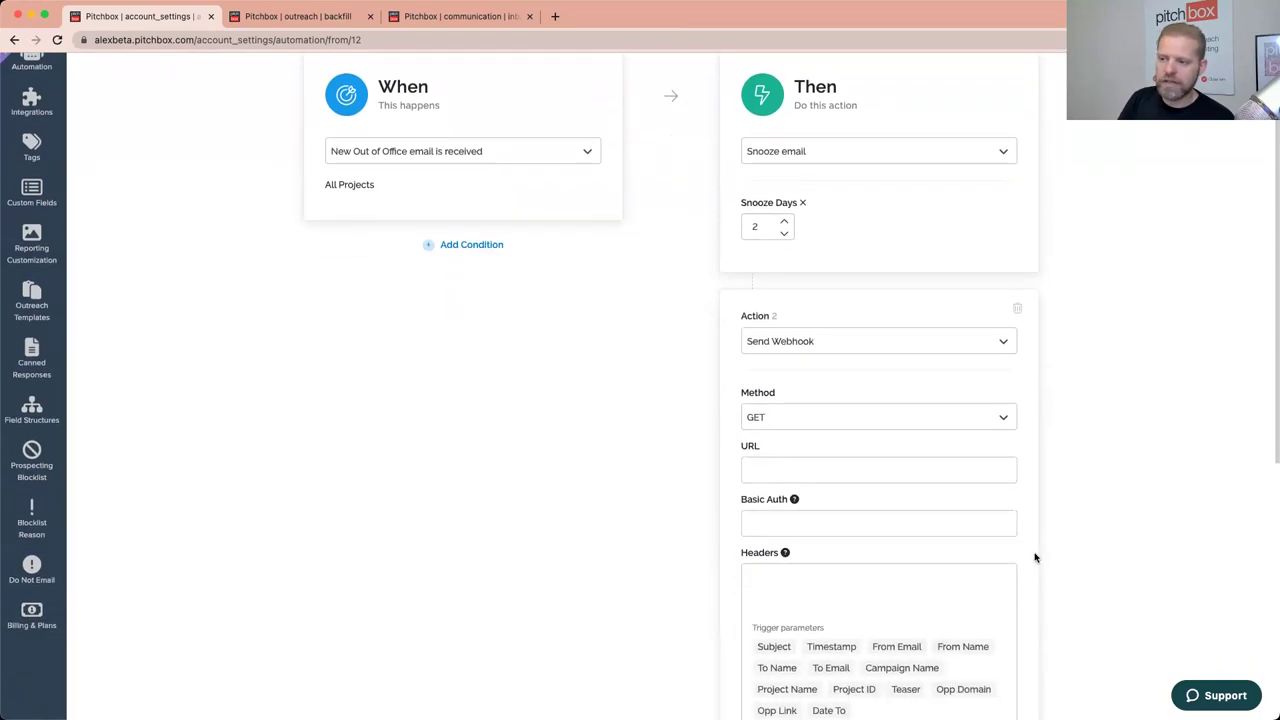
pyautogui.scroll(-2, 1035, 557)
pyautogui.scroll(-1, 831, 534)
pyautogui.scroll(-3, 836, 537)
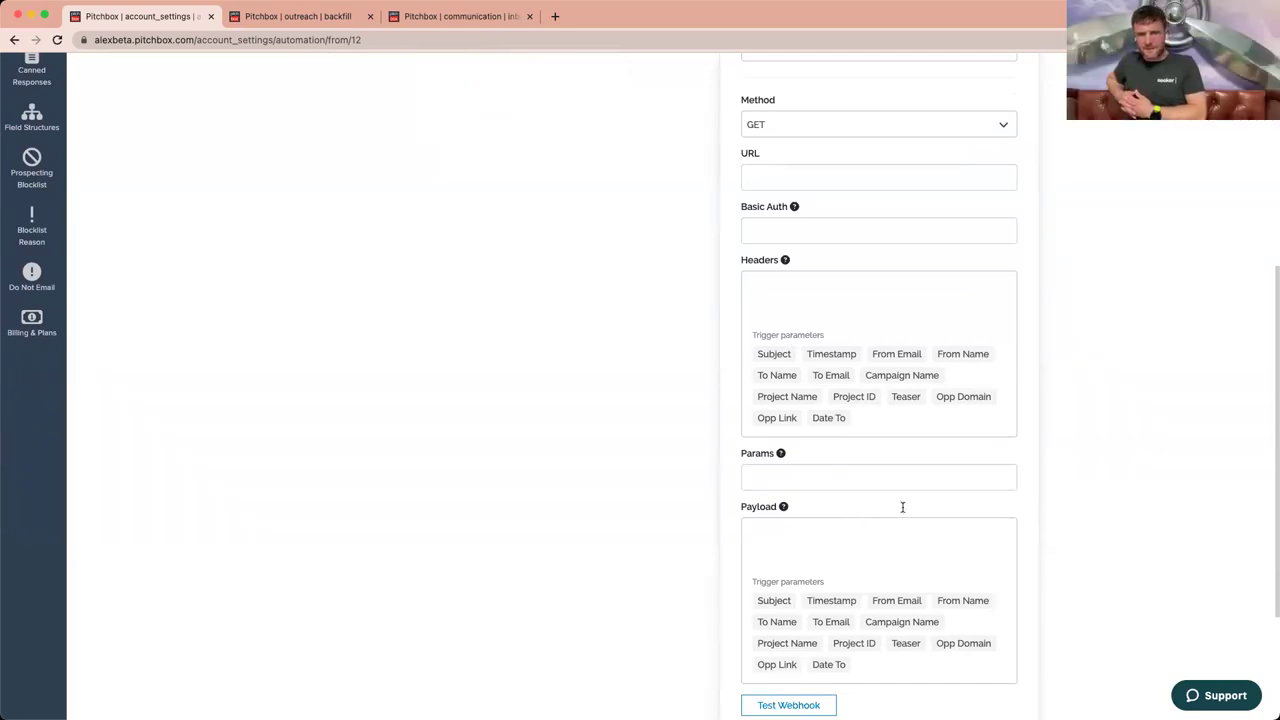
pyautogui.scroll(3, 593, 332)
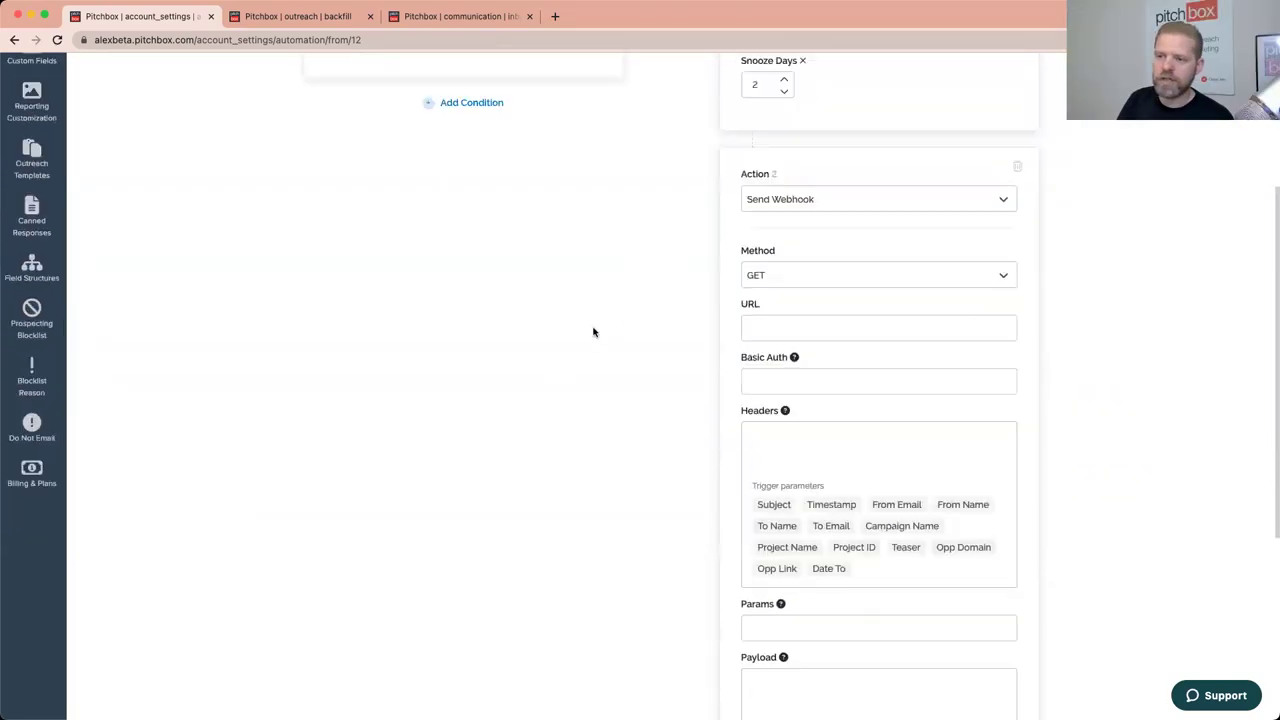
pyautogui.scroll(2, 593, 332)
pyautogui.scroll(3, 463, 340)
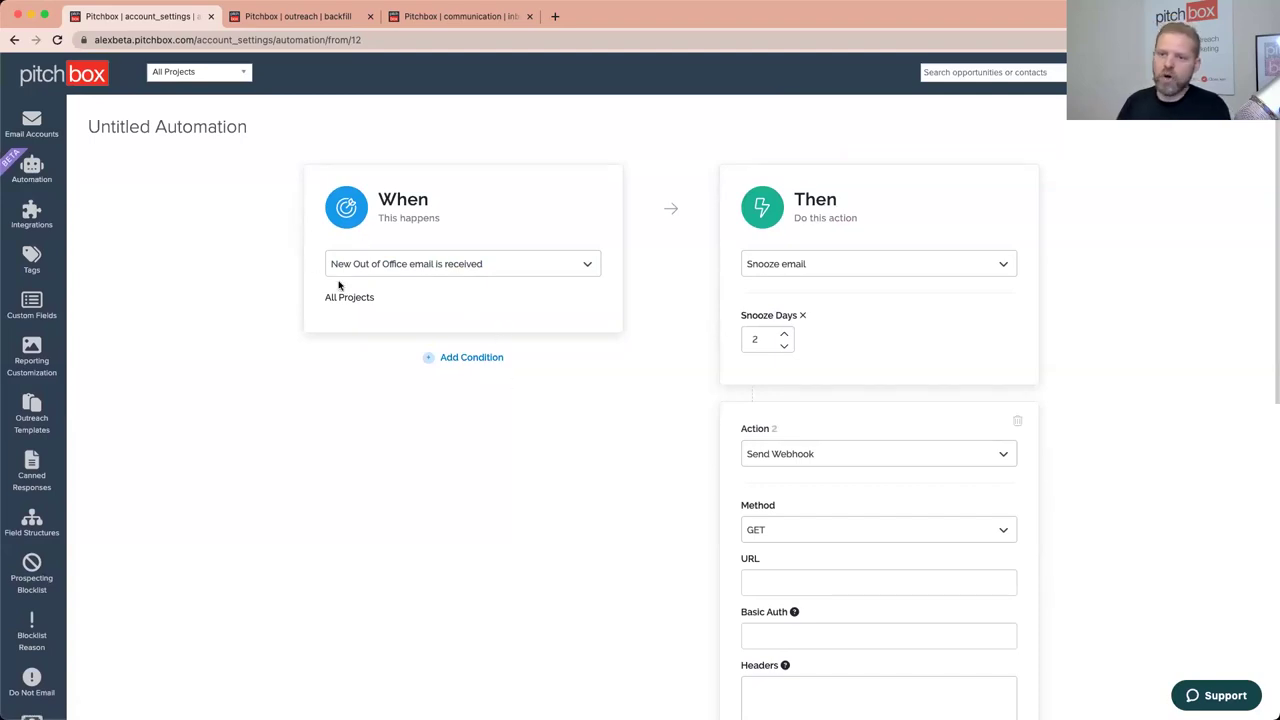
pyautogui.press('super+Left')
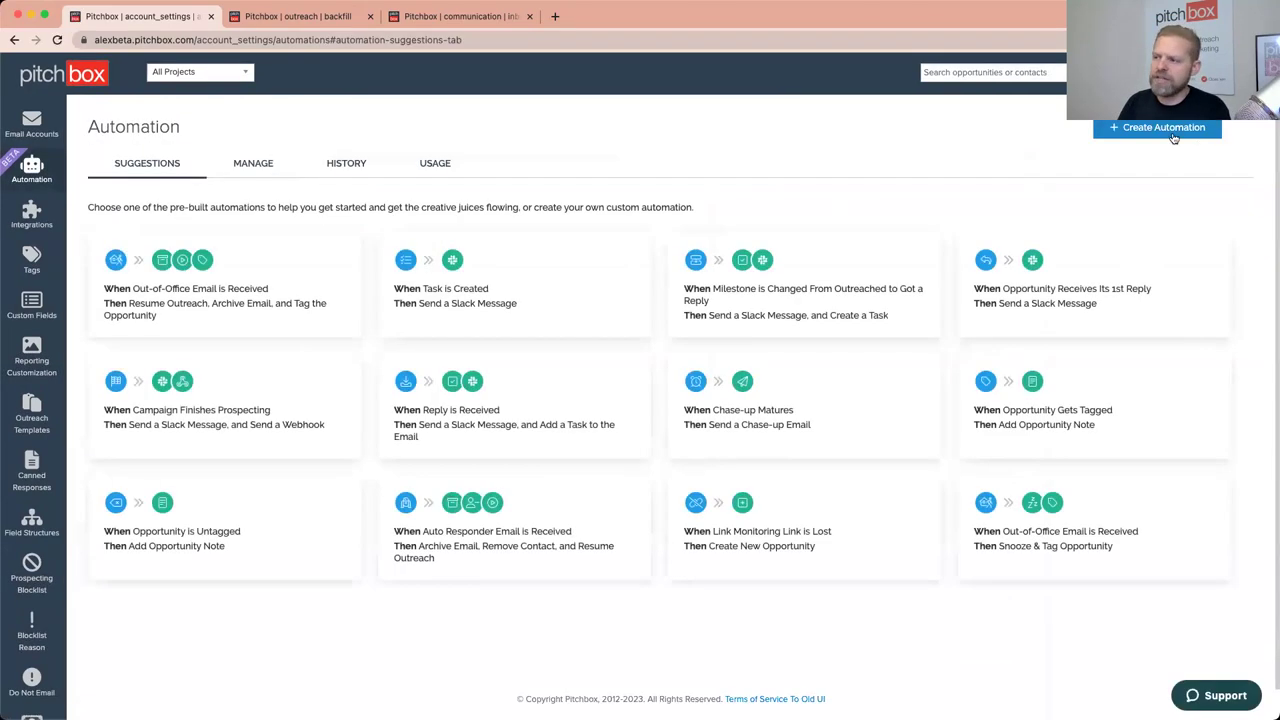
# Step: Create a custom automation triggered when "Chase-up is matured" and apply it to All Projects
pyautogui.click(486, 266)
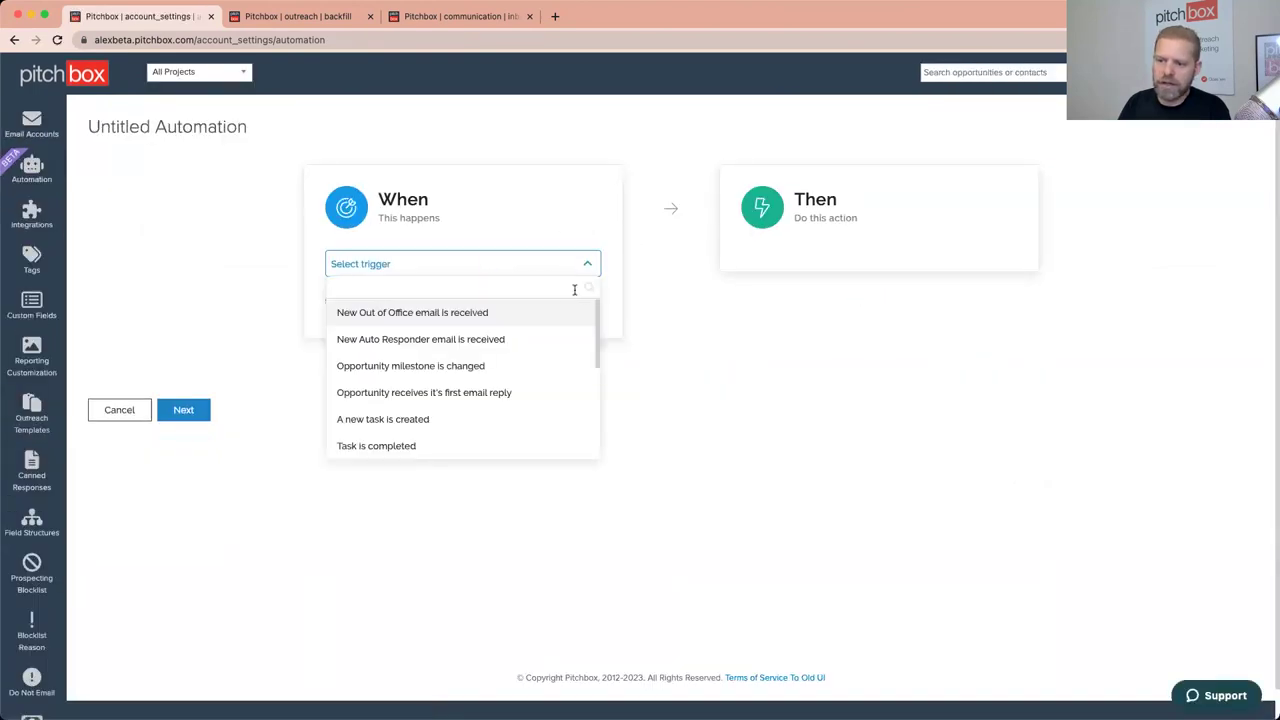
pyautogui.moveTo(595, 313); pyautogui.dragTo(597, 400)
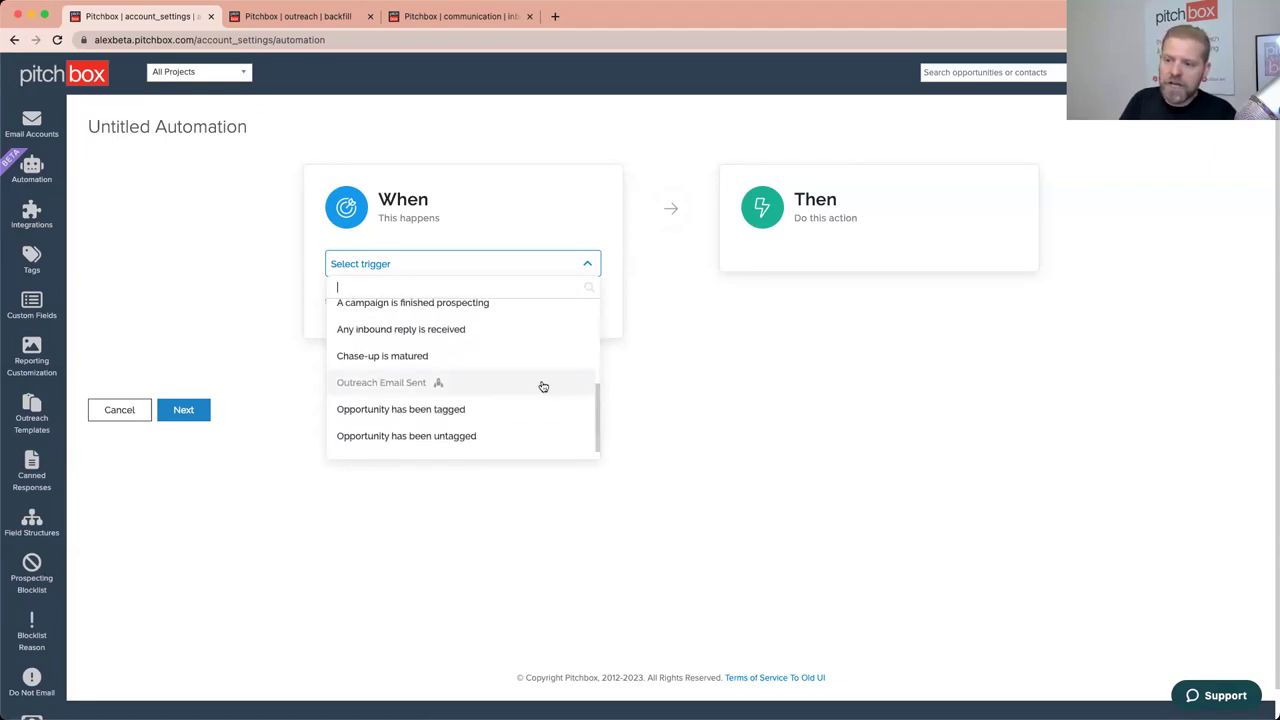
pyautogui.click(493, 357)
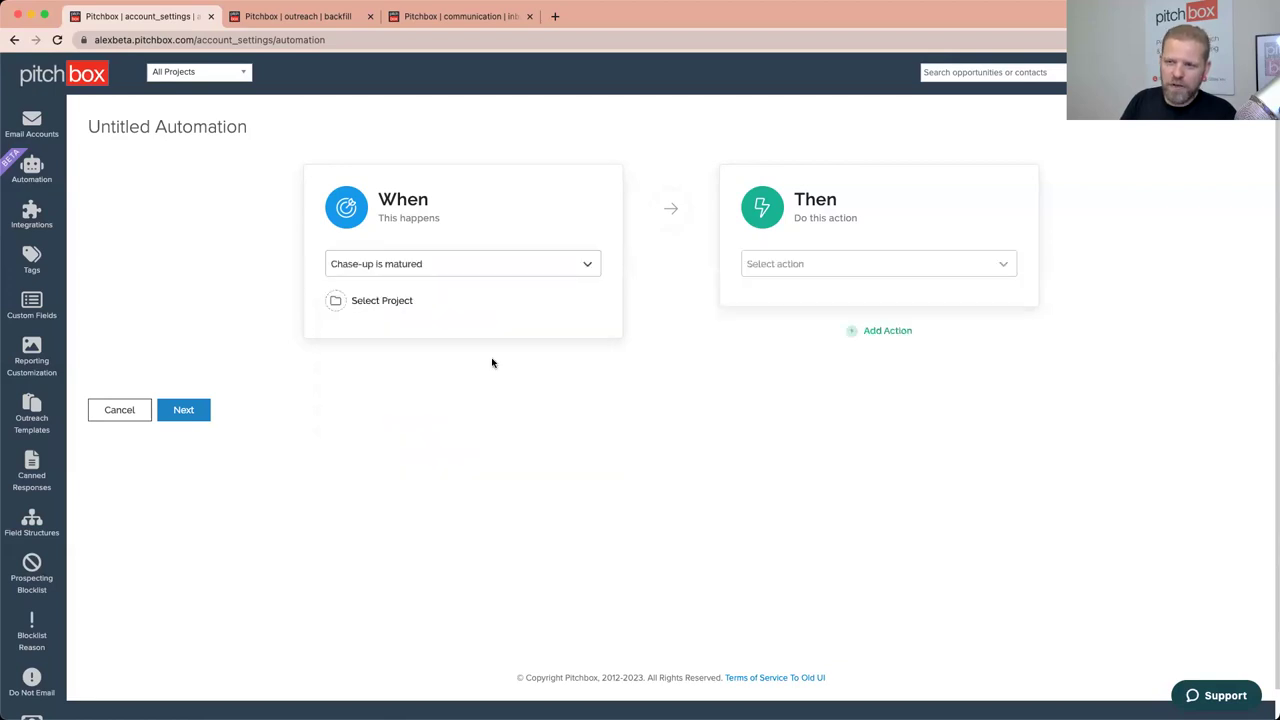
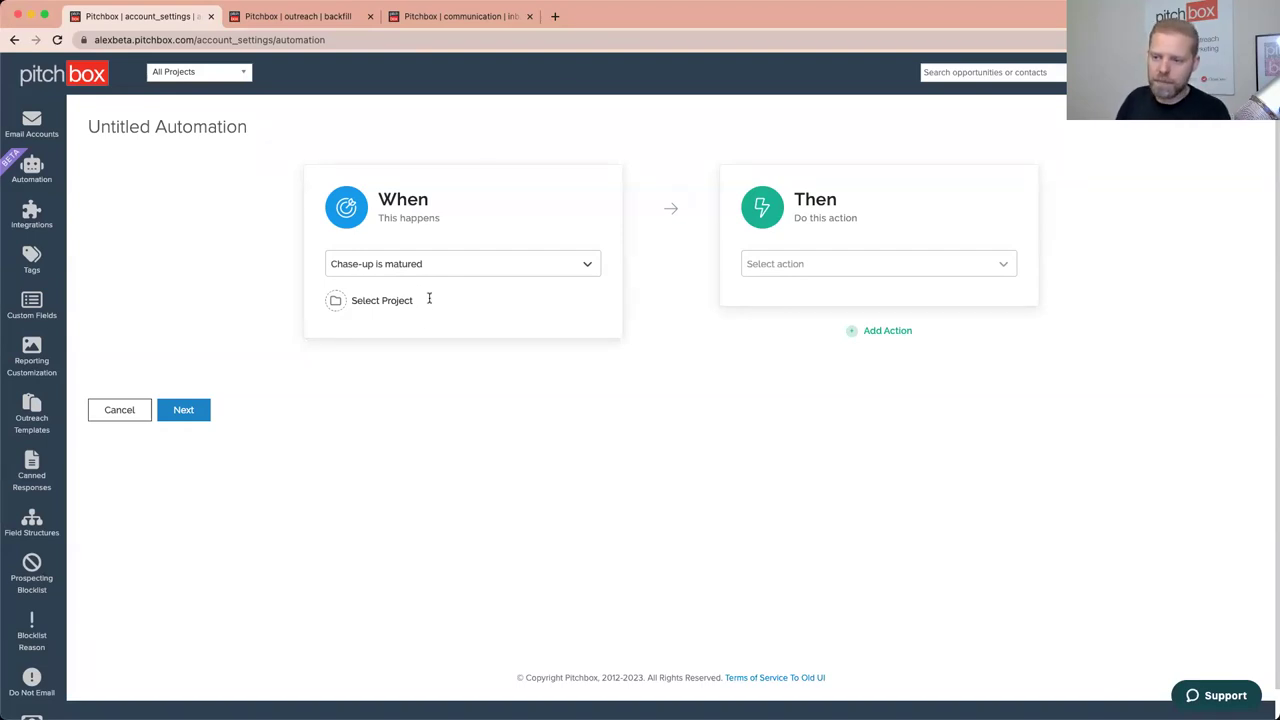
pyautogui.click(394, 299)
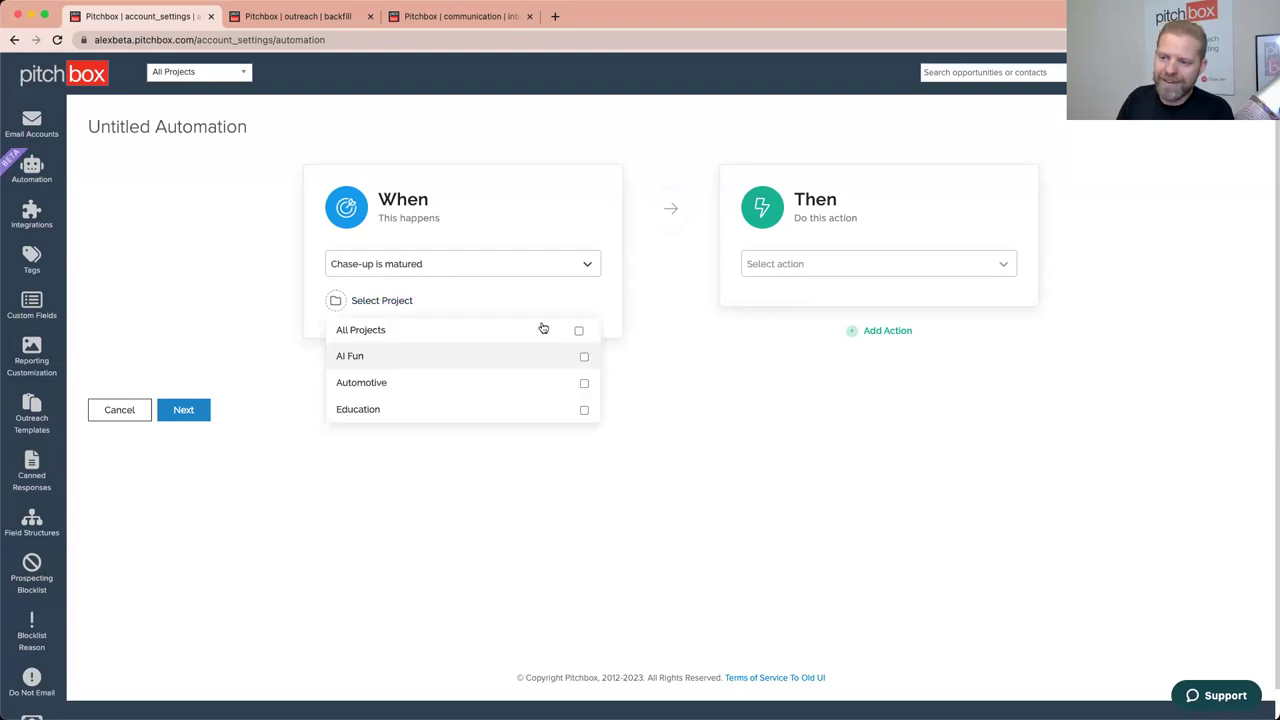
pyautogui.click(579, 331)
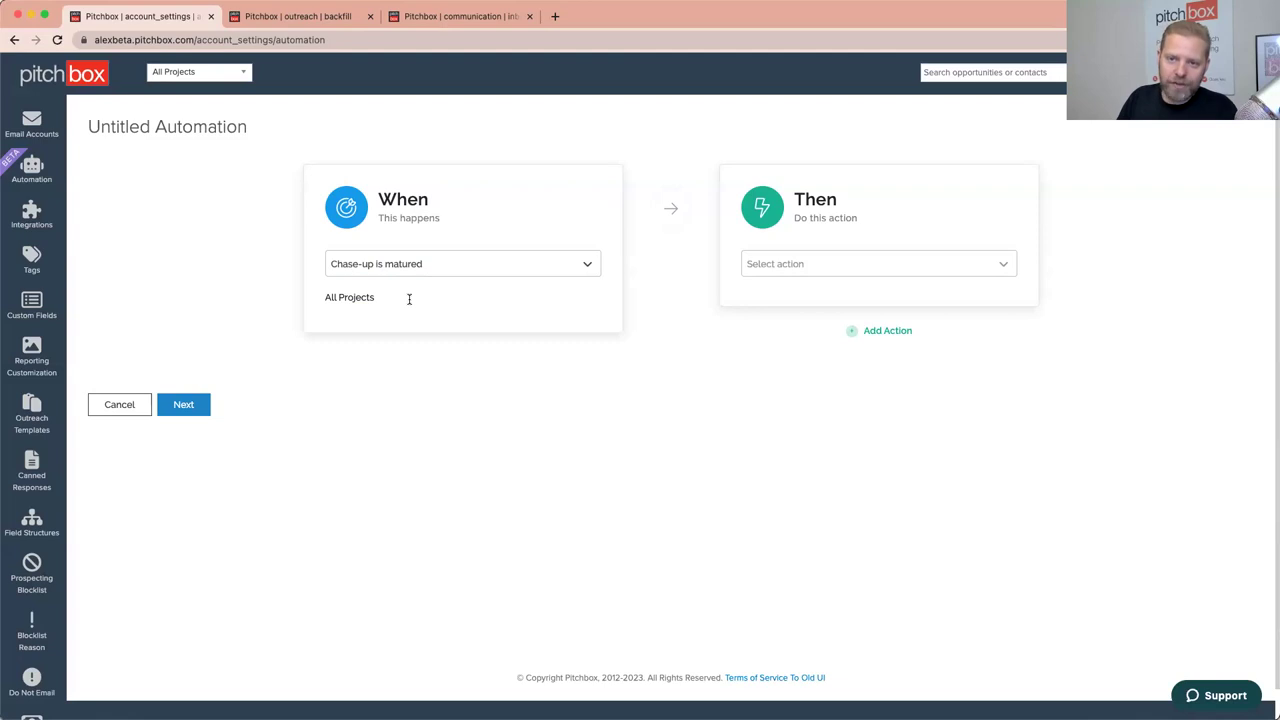
# Step: Set the chase-up automation's action to Send follow-up email with the "Have a great weekend" canned response
pyautogui.click(784, 267)
pyautogui.click(832, 292)
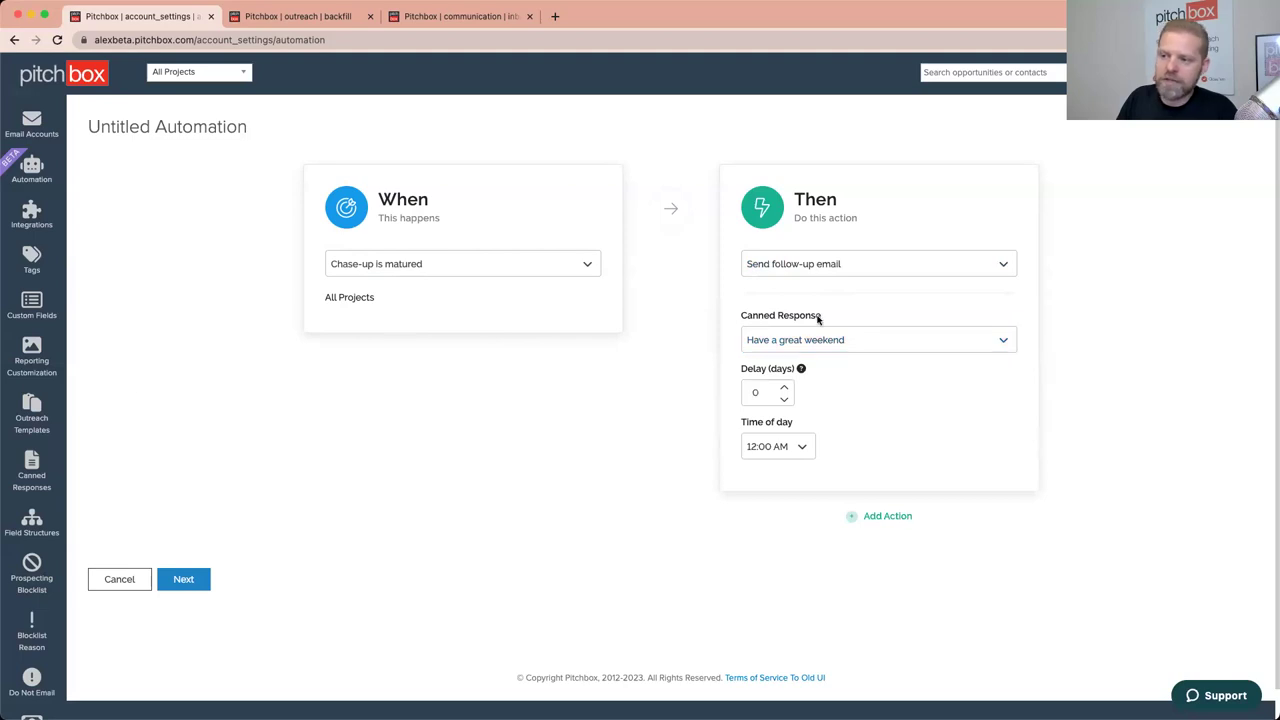
pyautogui.click(866, 346)
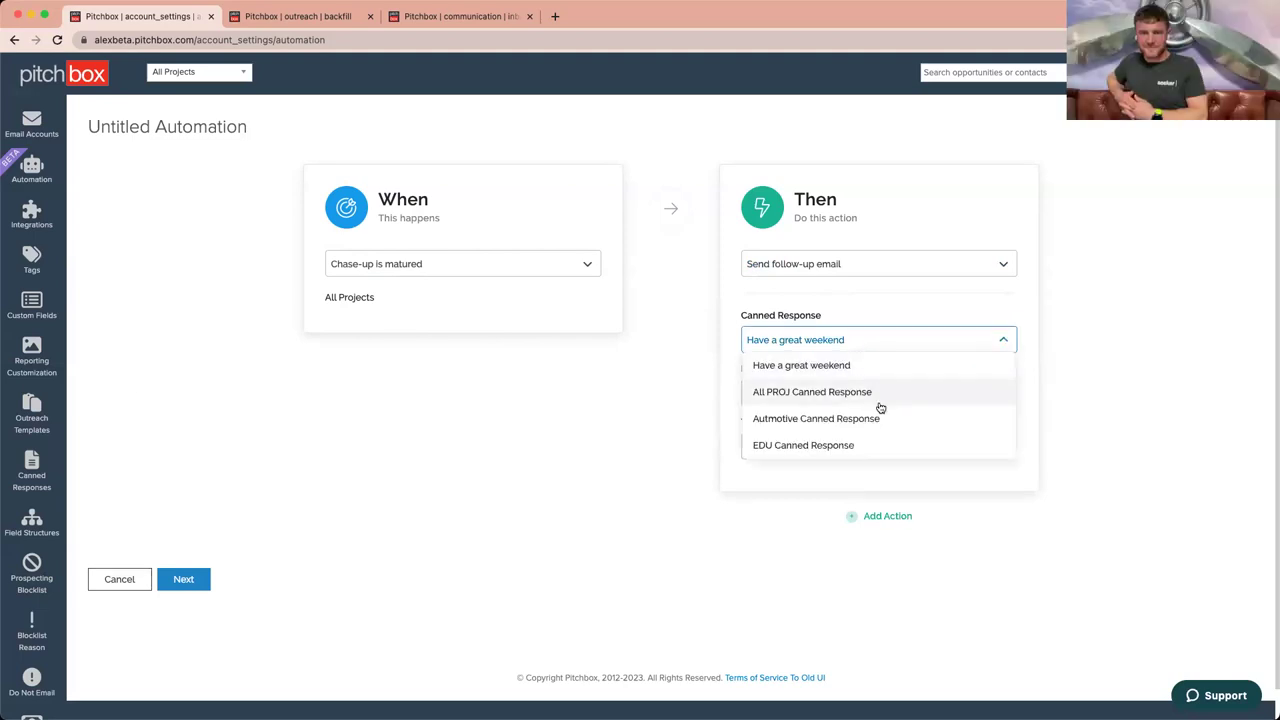
pyautogui.click(866, 366)
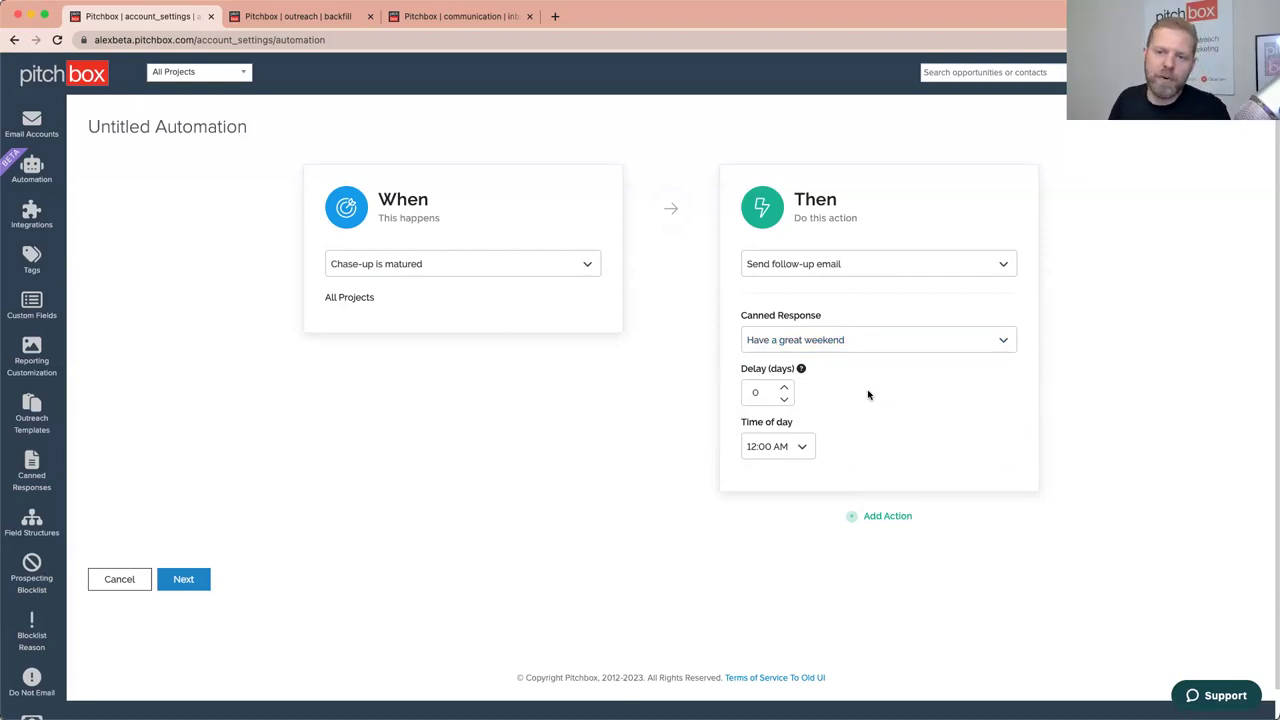
# Step: Set the follow-up email's delay to 1 day and its time of day to 11:00 AM, and cancel the automation
pyautogui.click(784, 390)
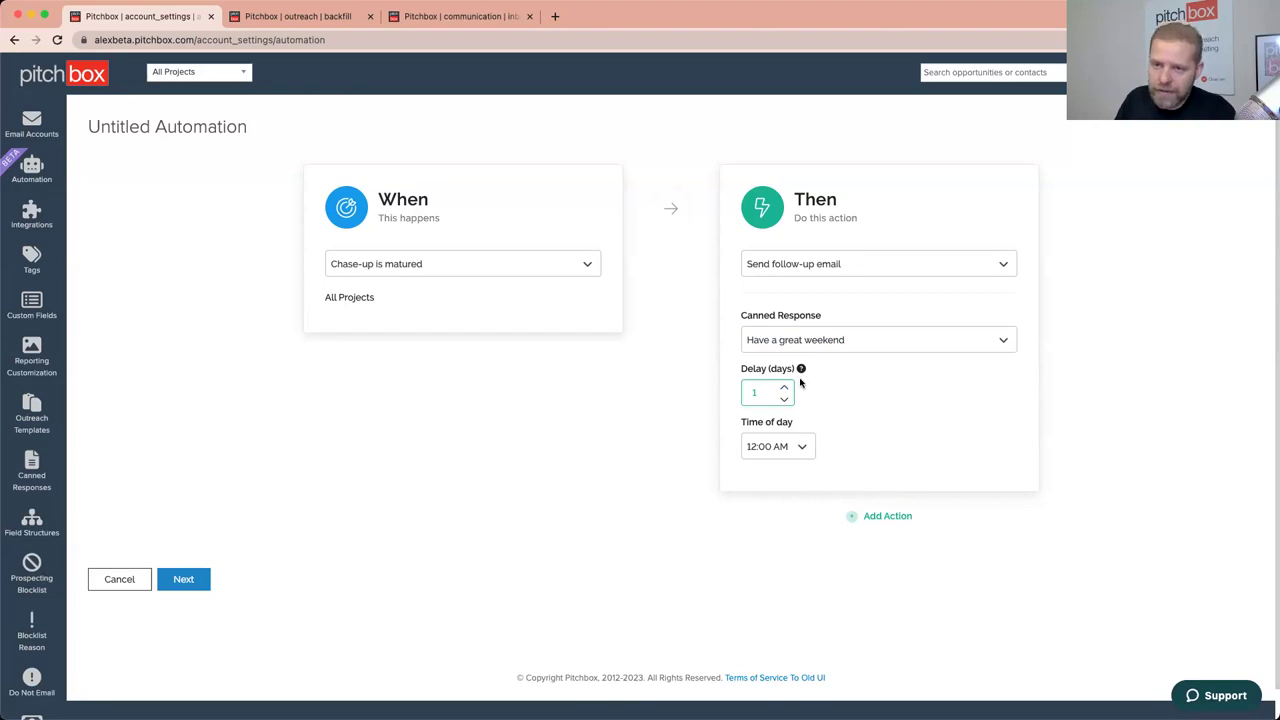
pyautogui.click(797, 453)
pyautogui.scroll(-10, 815, 515)
pyautogui.click(808, 529)
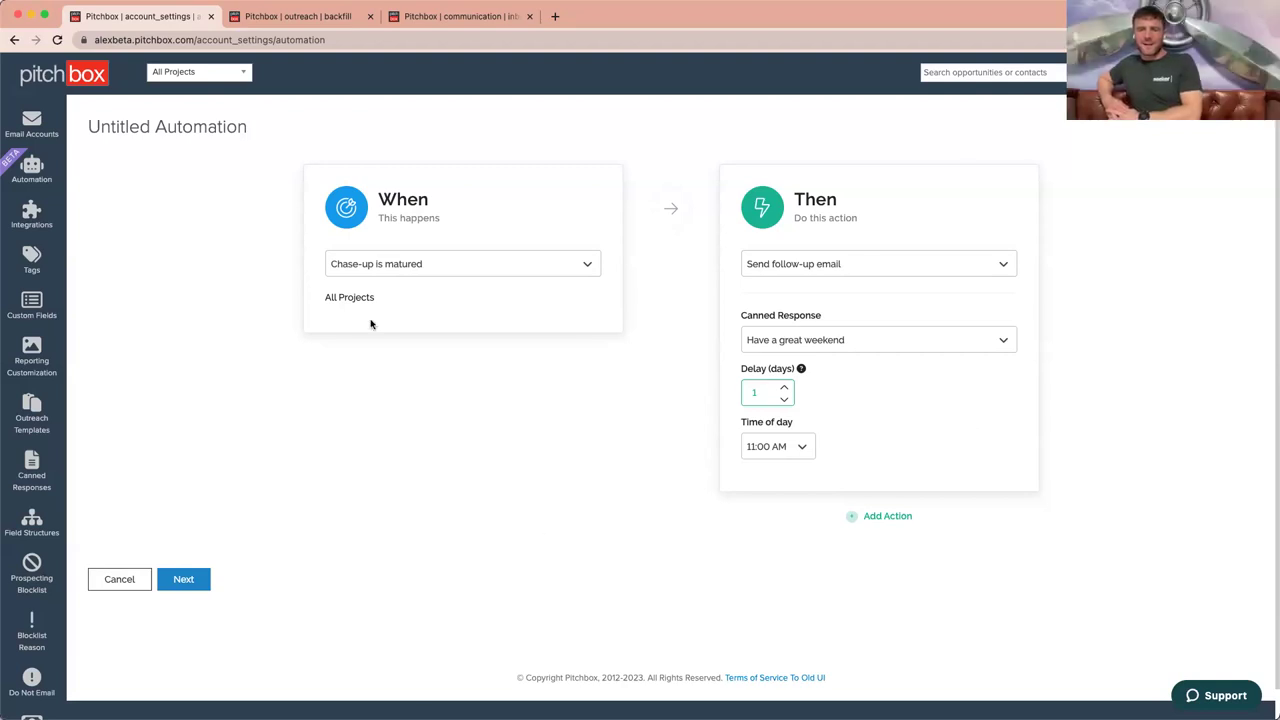
pyautogui.click(126, 586)
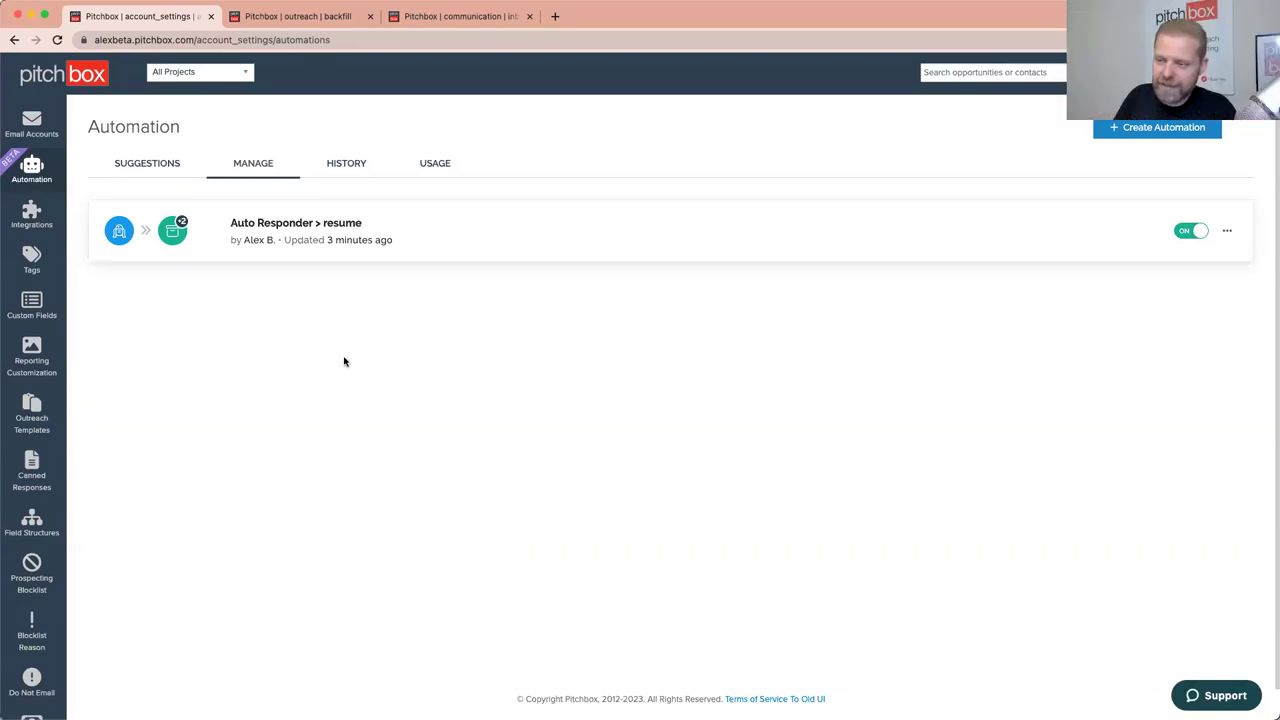
# Step: Start a new custom automation and review the full list of available triggers
pyautogui.click(1157, 127)
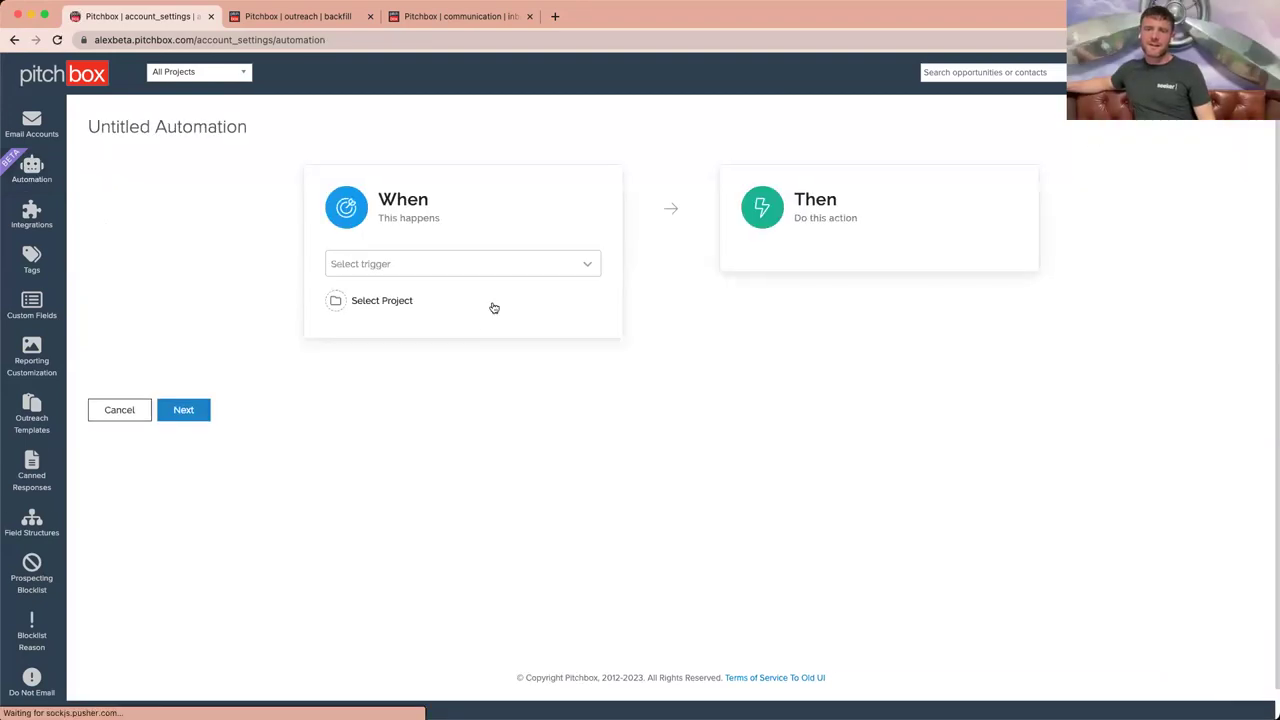
pyautogui.click(429, 266)
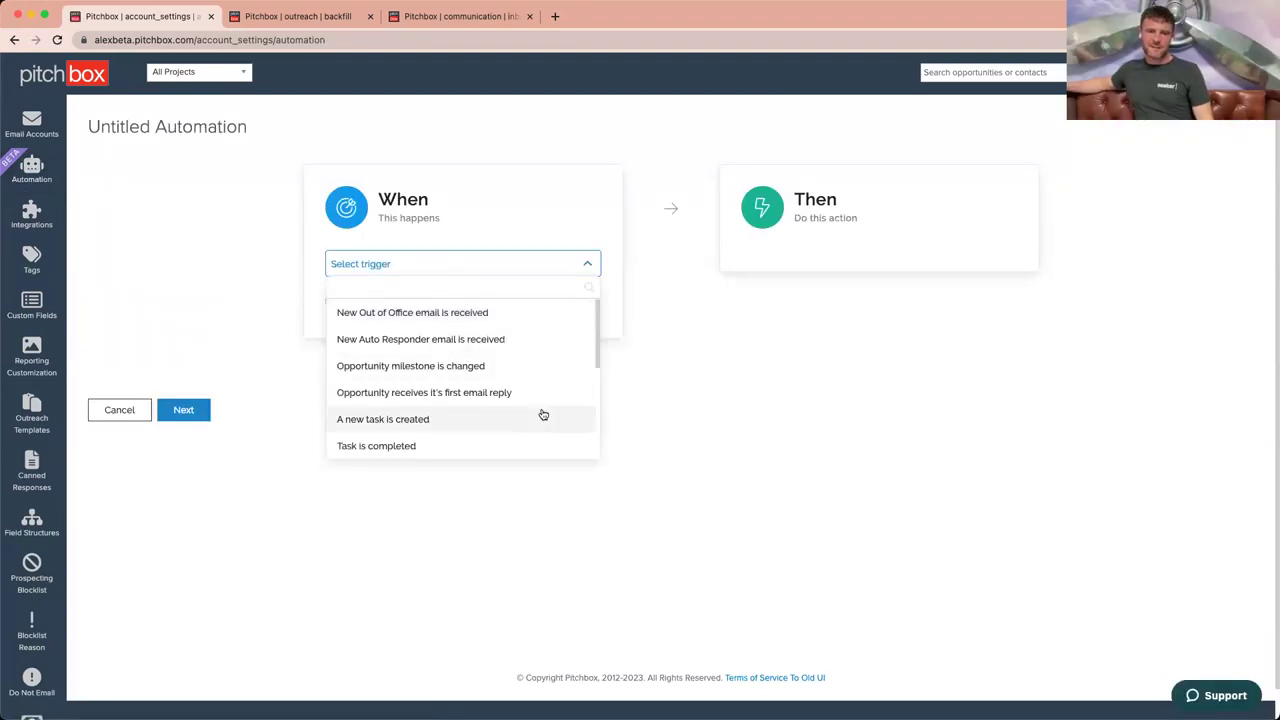
pyautogui.scroll(-2, 596, 340)
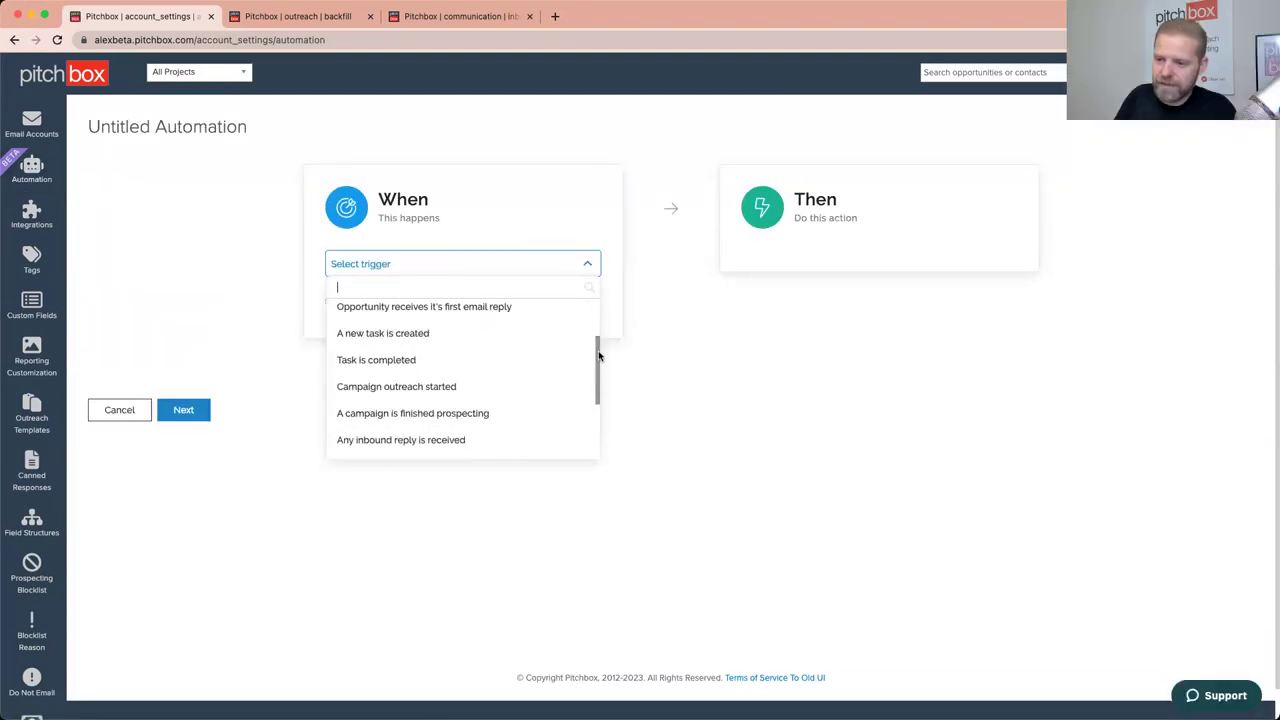
pyautogui.moveTo(599, 371); pyautogui.dragTo(601, 420)
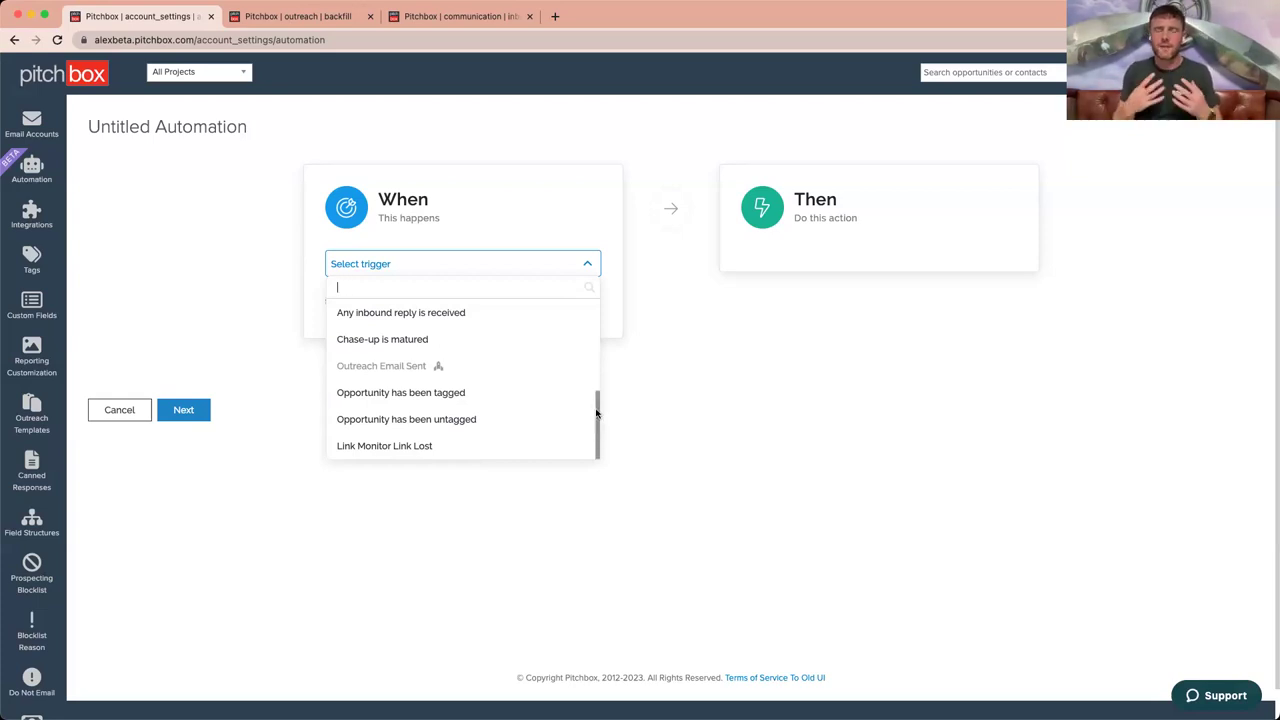
pyautogui.scroll(5, 594, 340)
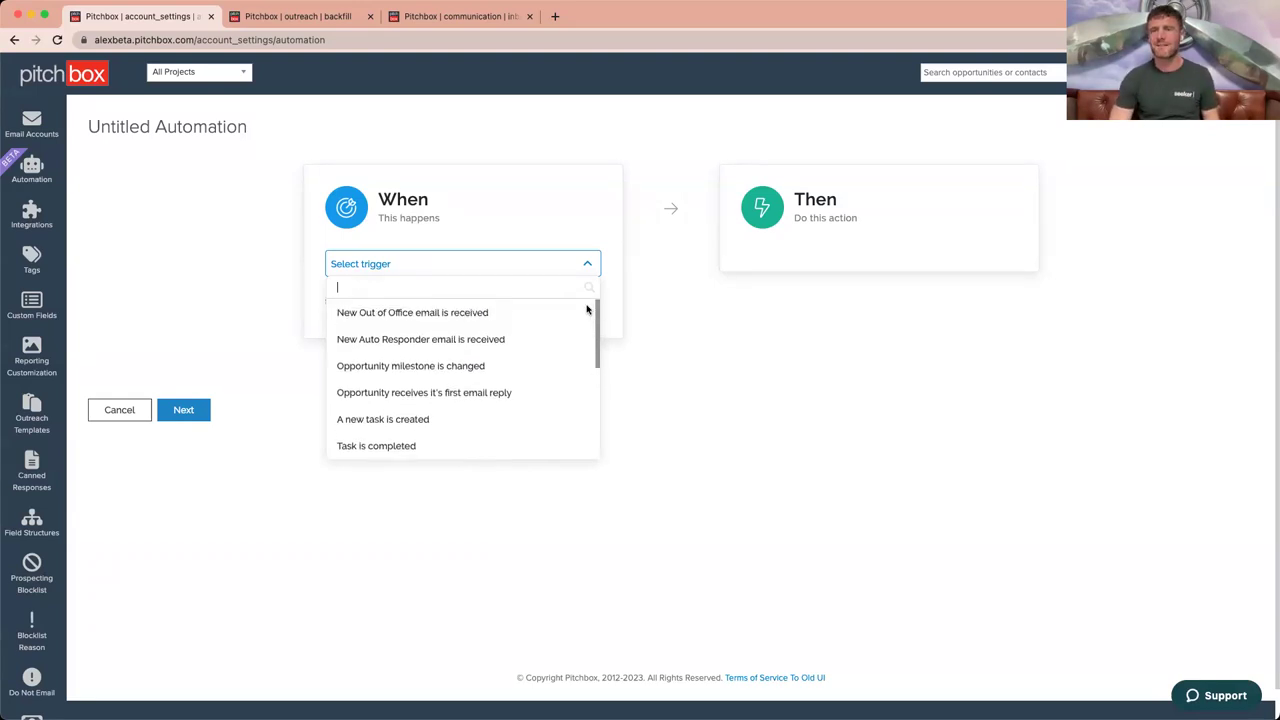
pyautogui.scroll(-2, 589, 349)
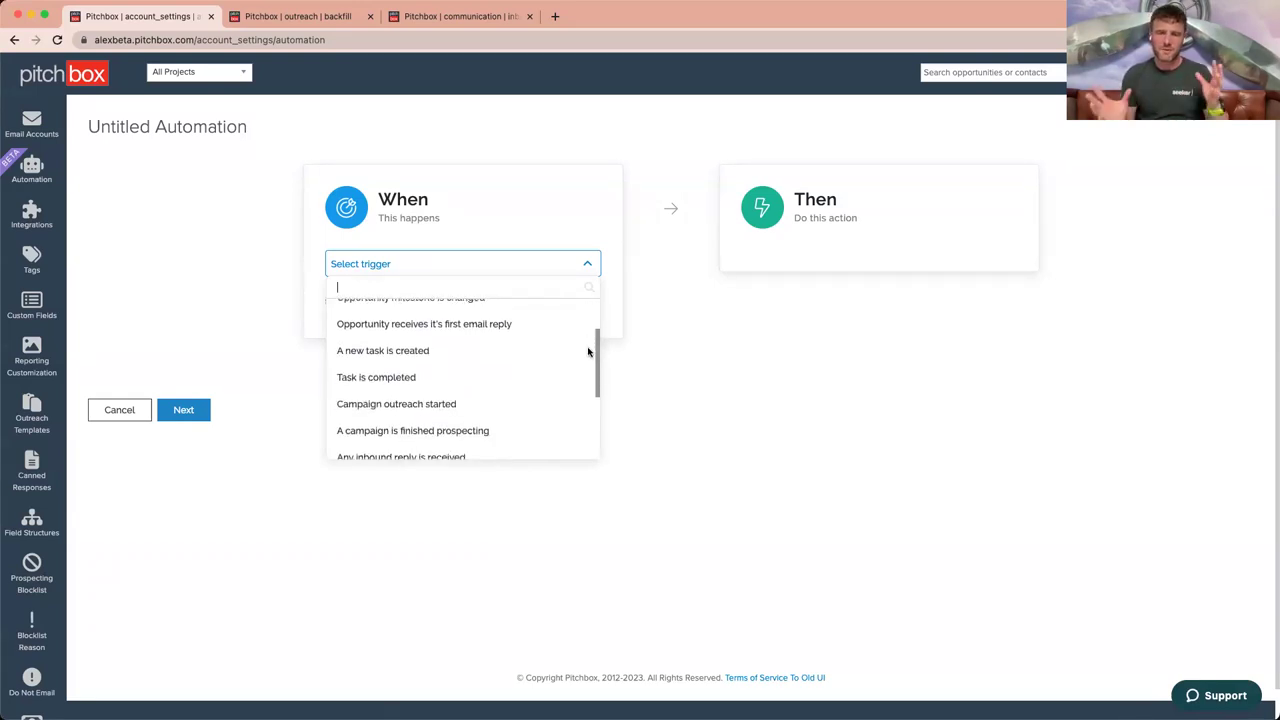
pyautogui.scroll(-2, 590, 360)
pyautogui.scroll(-1, 592, 386)
pyautogui.scroll(1, 591, 370)
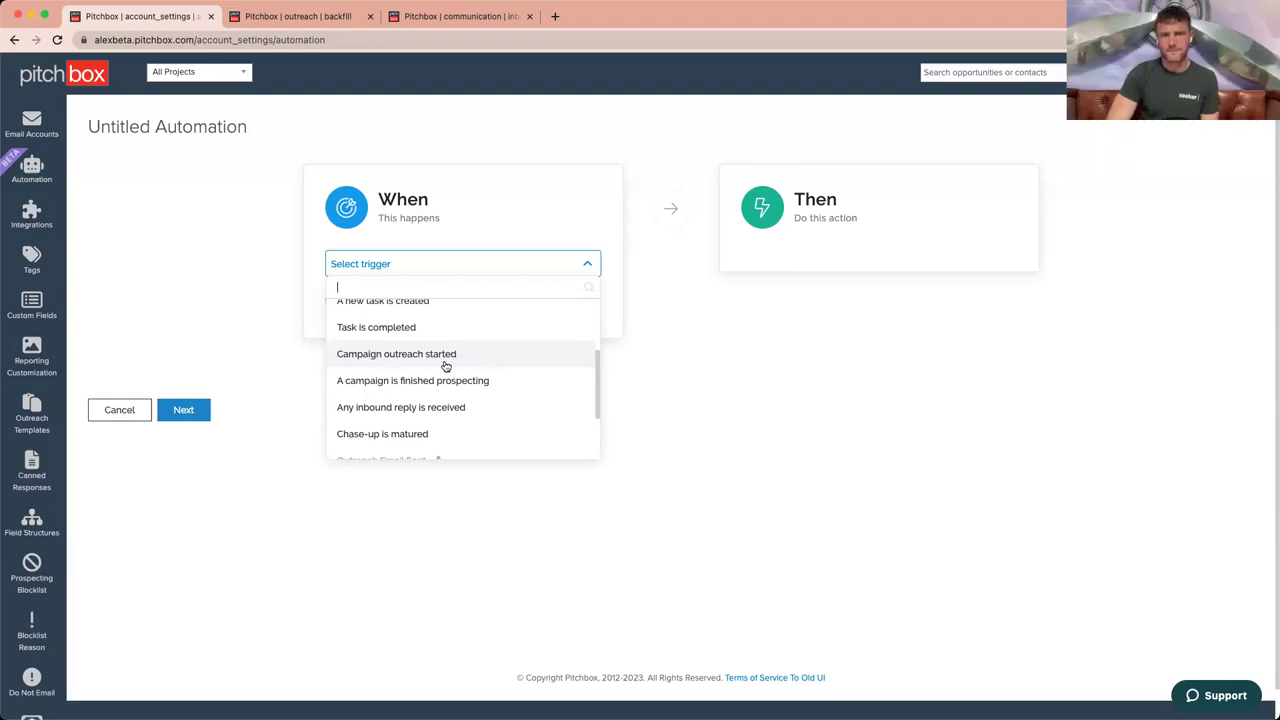
# Step: Set the trigger to "A campaign is finished prospecting" and the action to Notify Slack
pyautogui.click(462, 384)
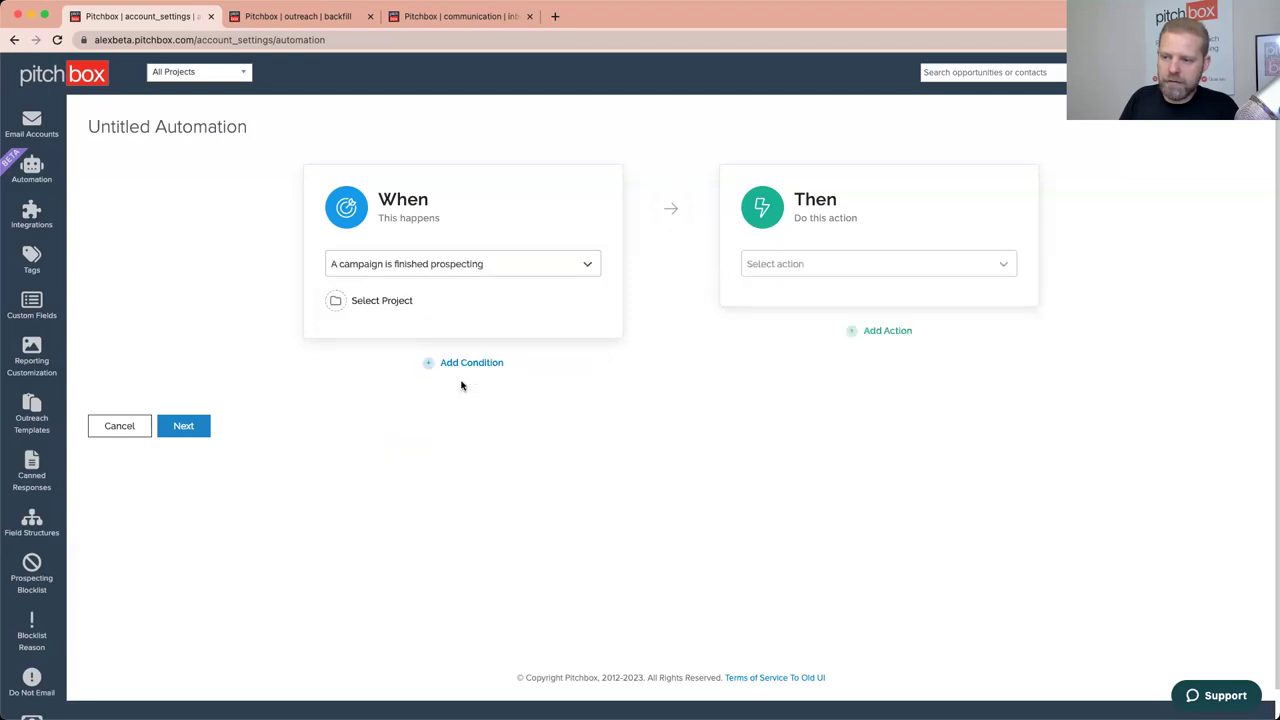
pyautogui.click(822, 260)
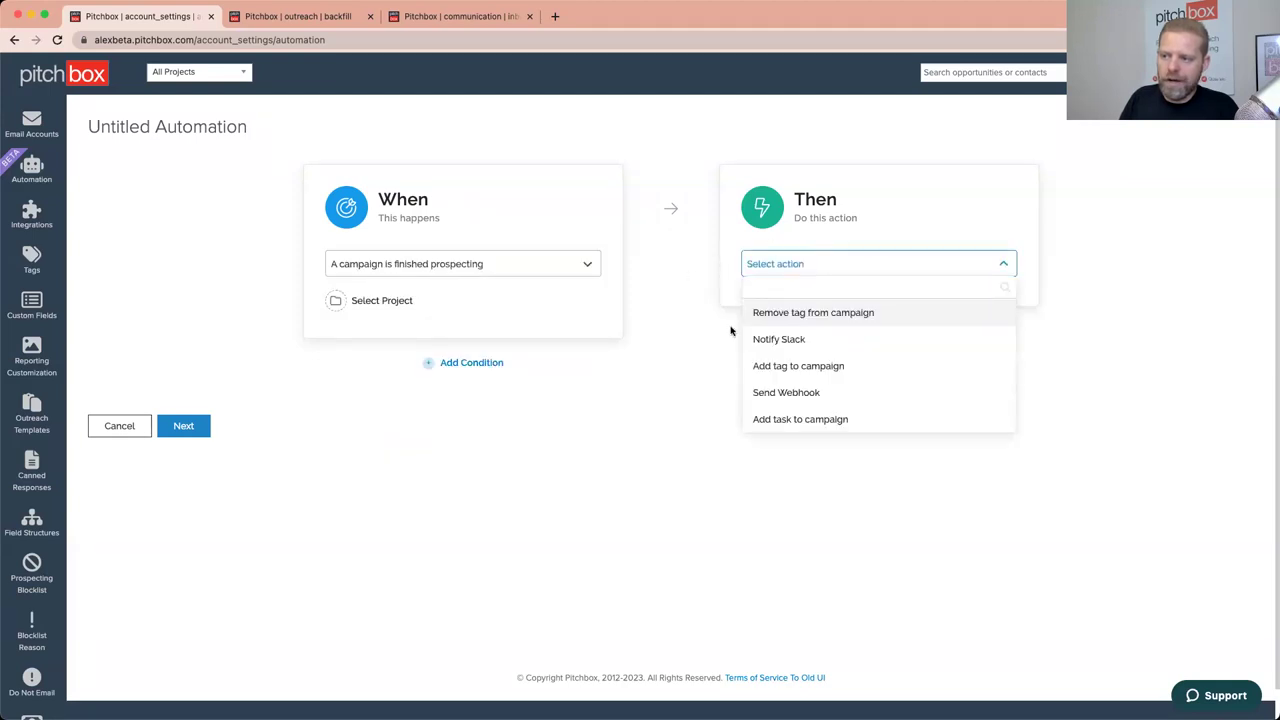
pyautogui.click(790, 340)
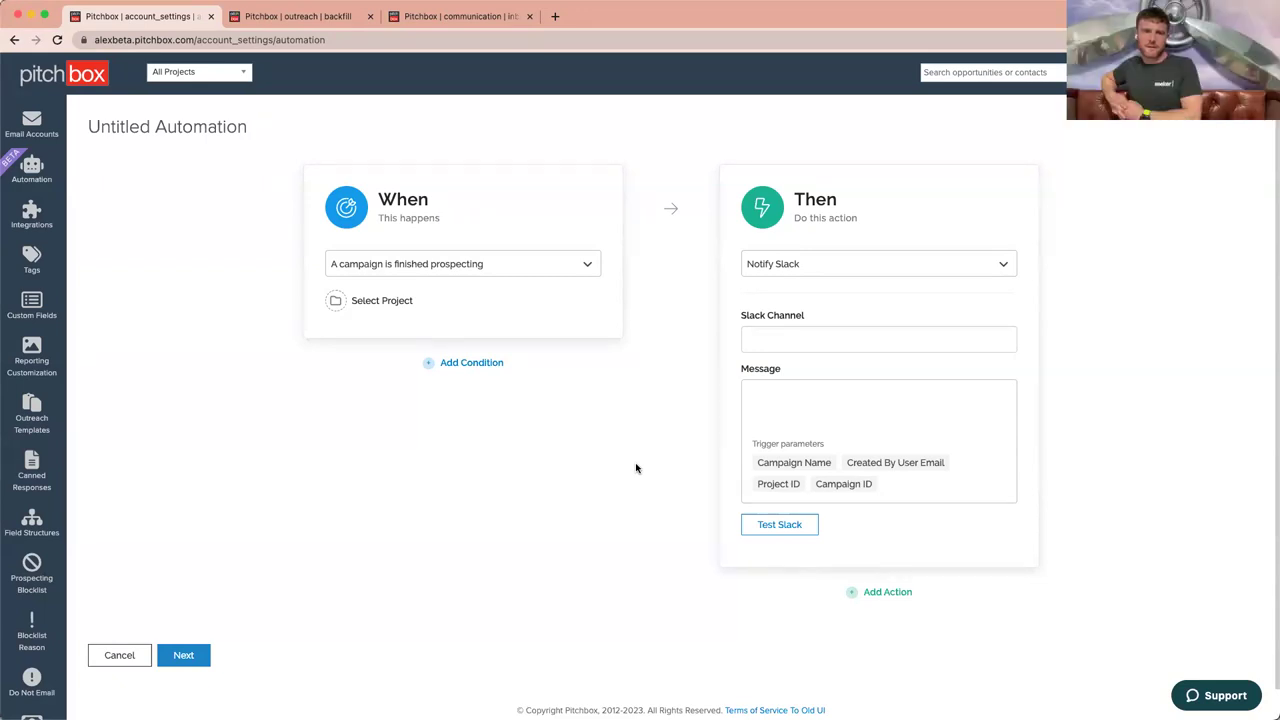
# Step: Change the trigger to "Opportunity has been tagged" and set the action to "Add task to opportunity"
pyautogui.click(590, 263)
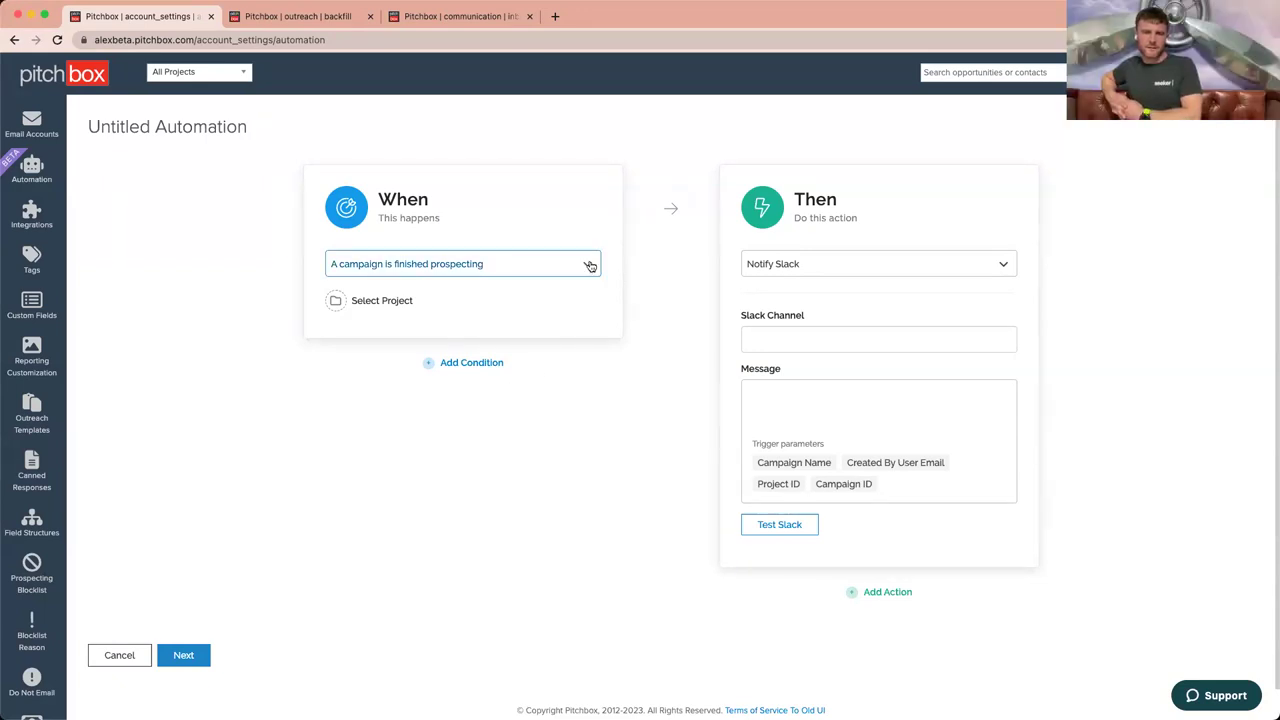
pyautogui.scroll(-2, 565, 420)
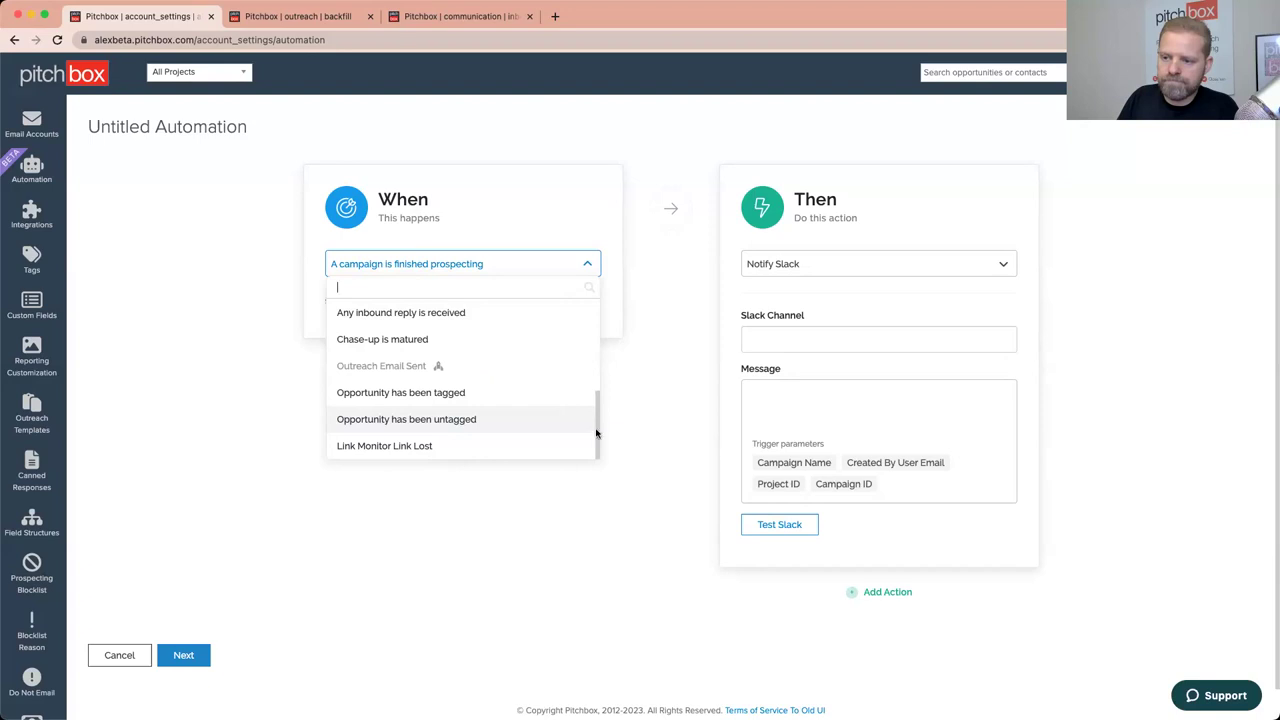
pyautogui.moveTo(597, 428); pyautogui.dragTo(593, 420)
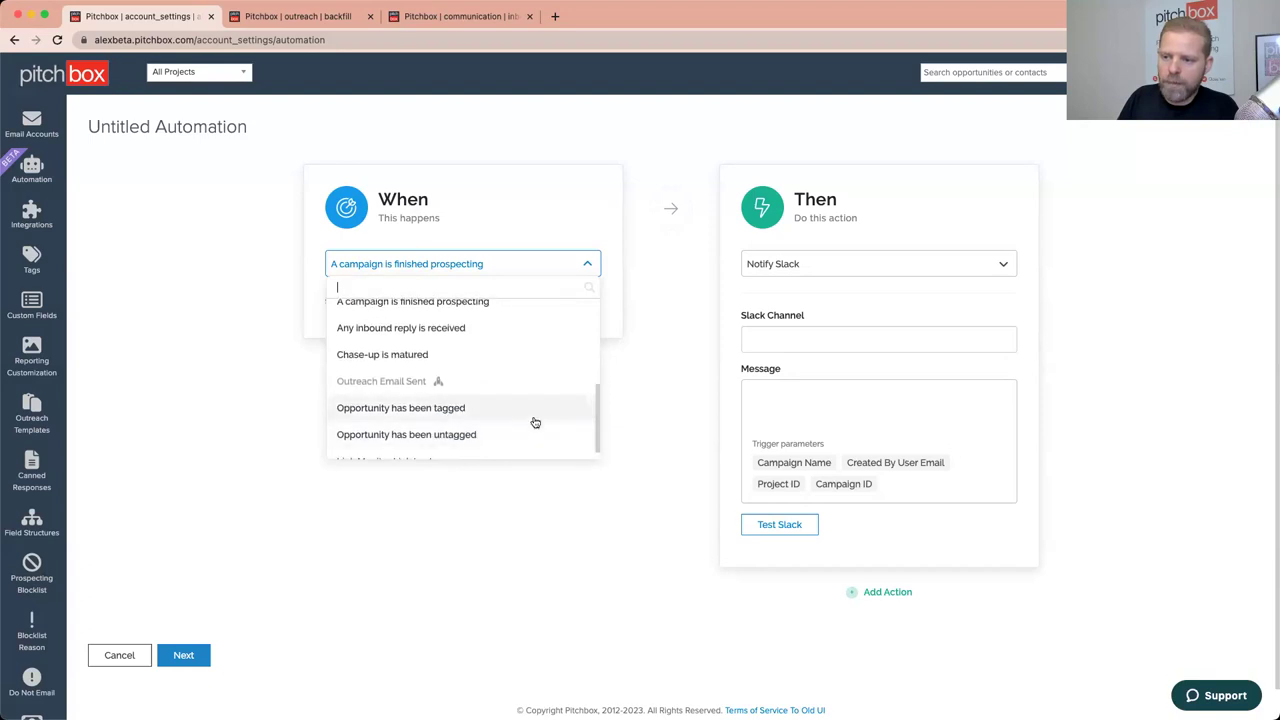
pyautogui.click(458, 410)
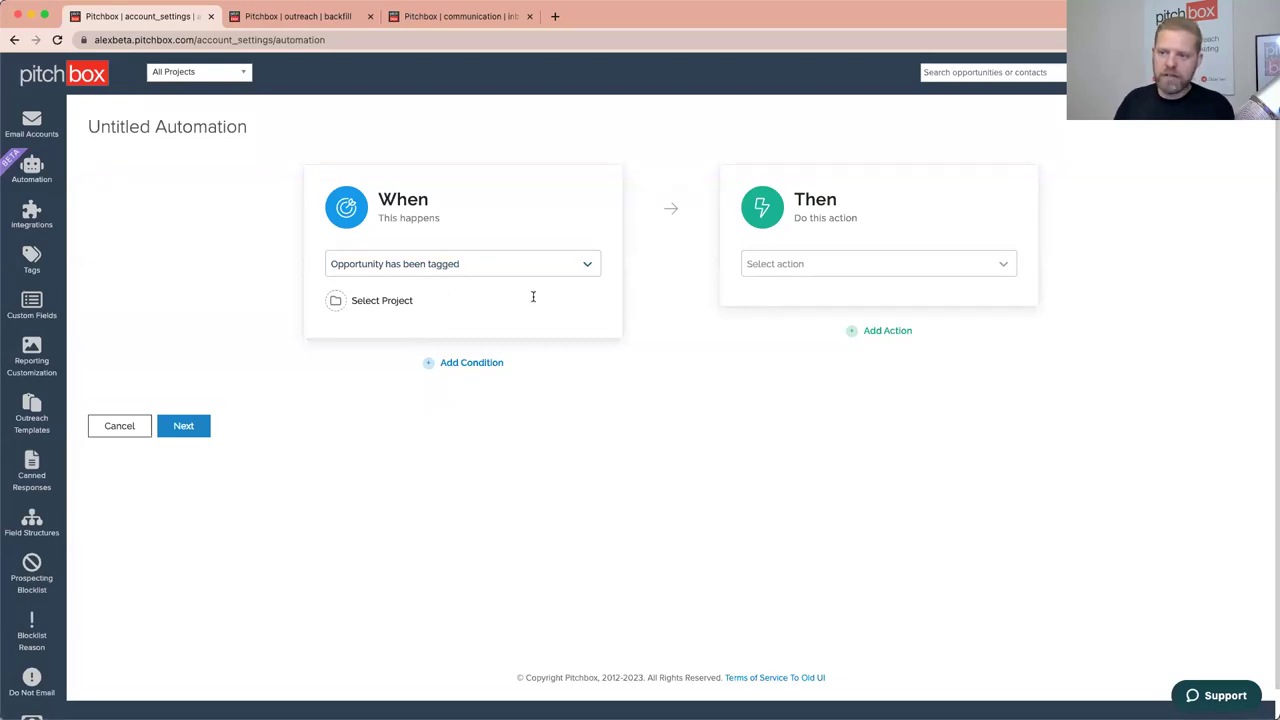
pyautogui.click(818, 261)
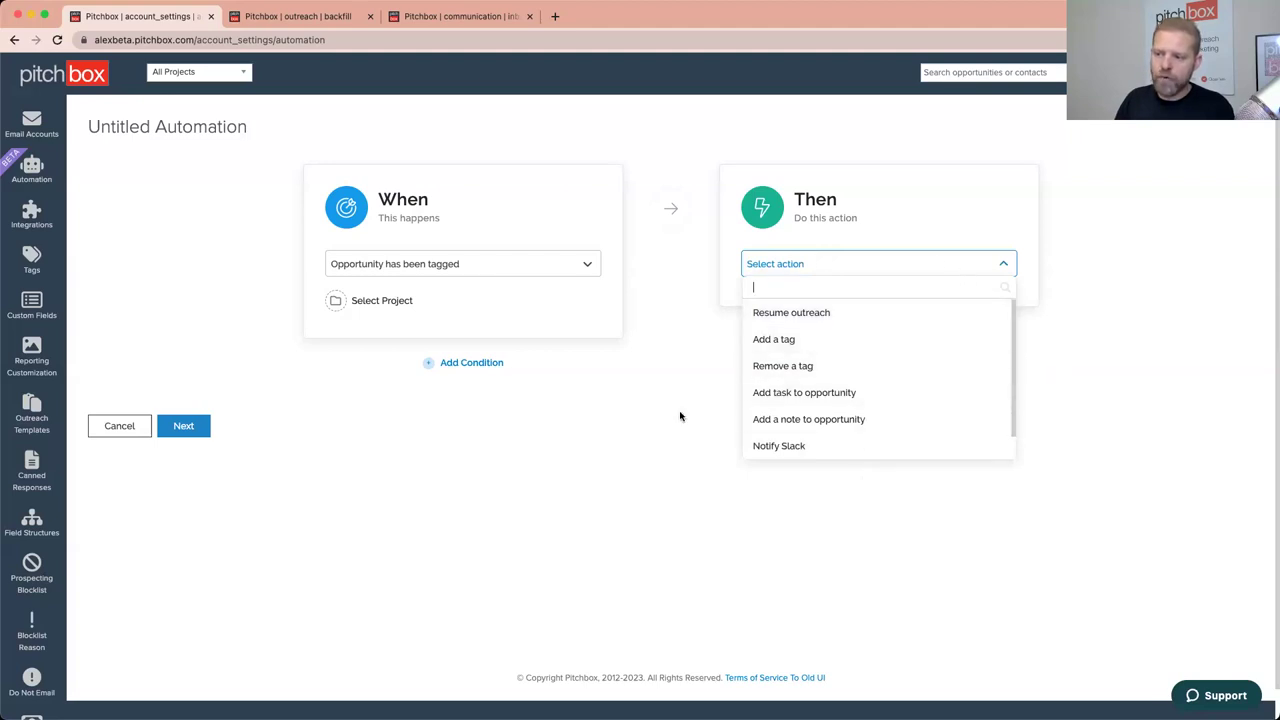
pyautogui.click(782, 393)
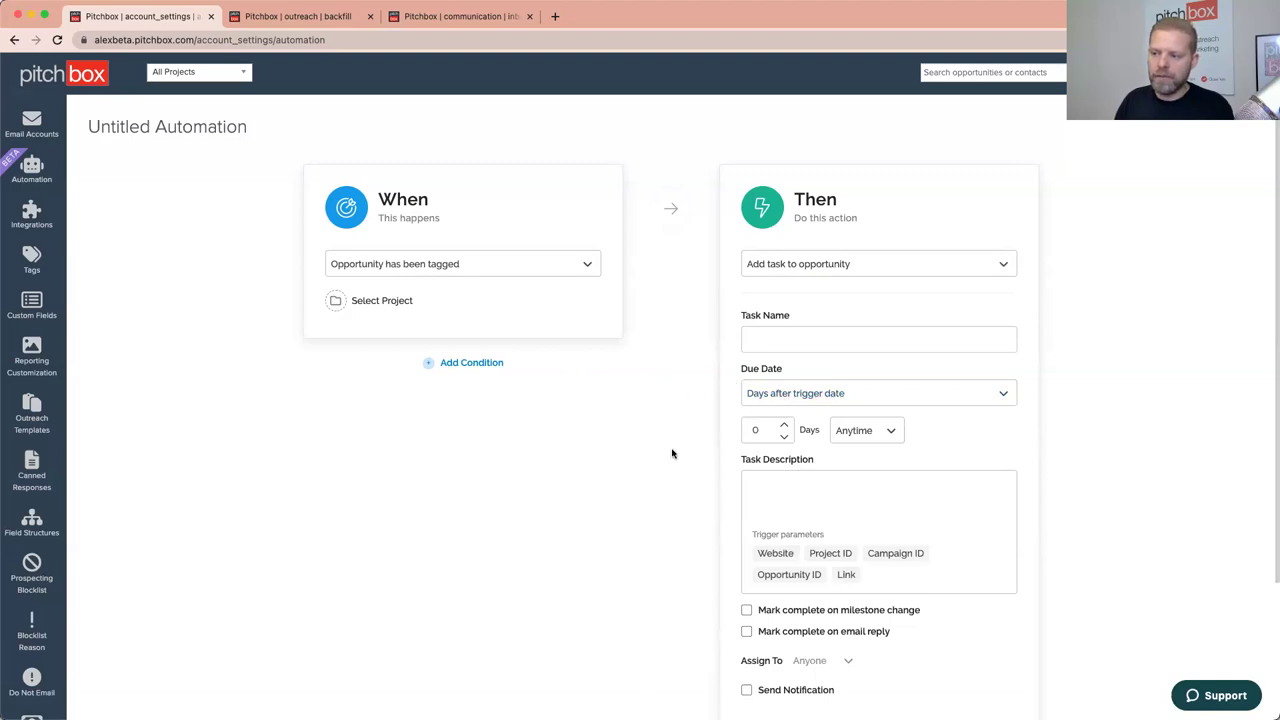
# Step: Review the task's due time and completion options, and assign the task to the listed team member
pyautogui.scroll(-1, 780, 440)
pyautogui.click(887, 420)
pyautogui.click(700, 431)
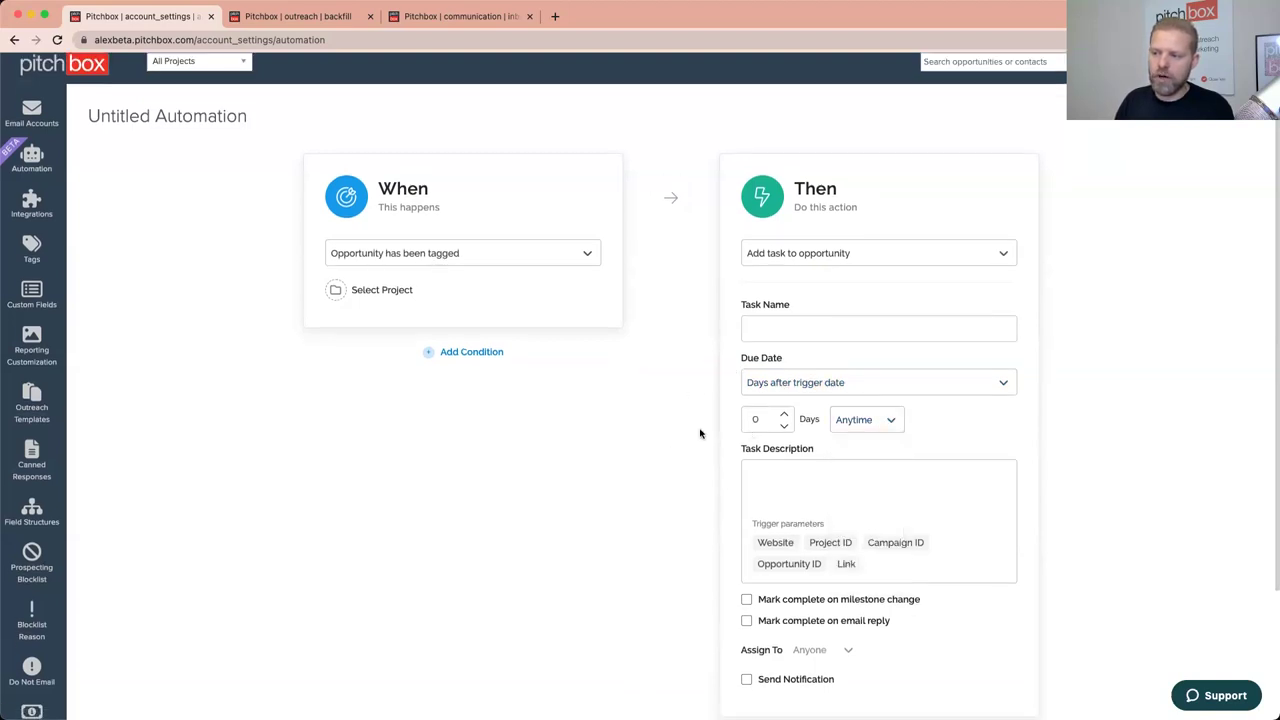
pyautogui.scroll(-2, 786, 497)
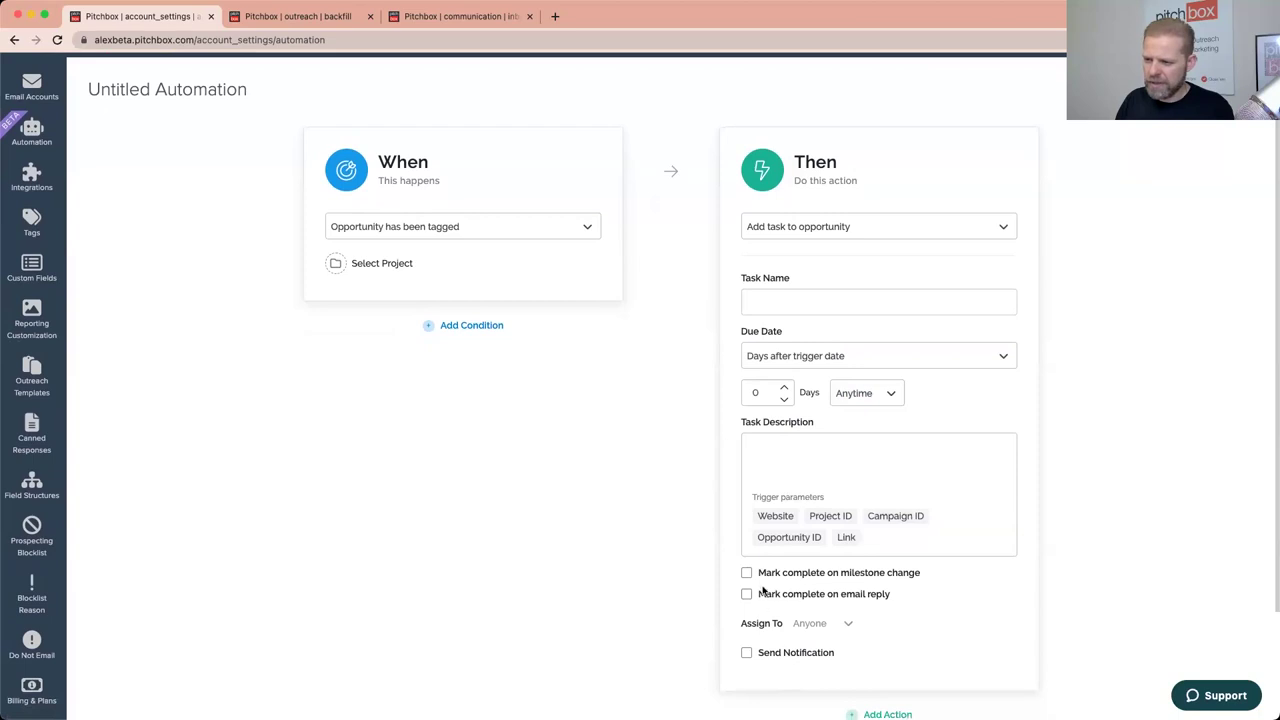
pyautogui.scroll(1, 740, 350)
pyautogui.scroll(1, 744, 337)
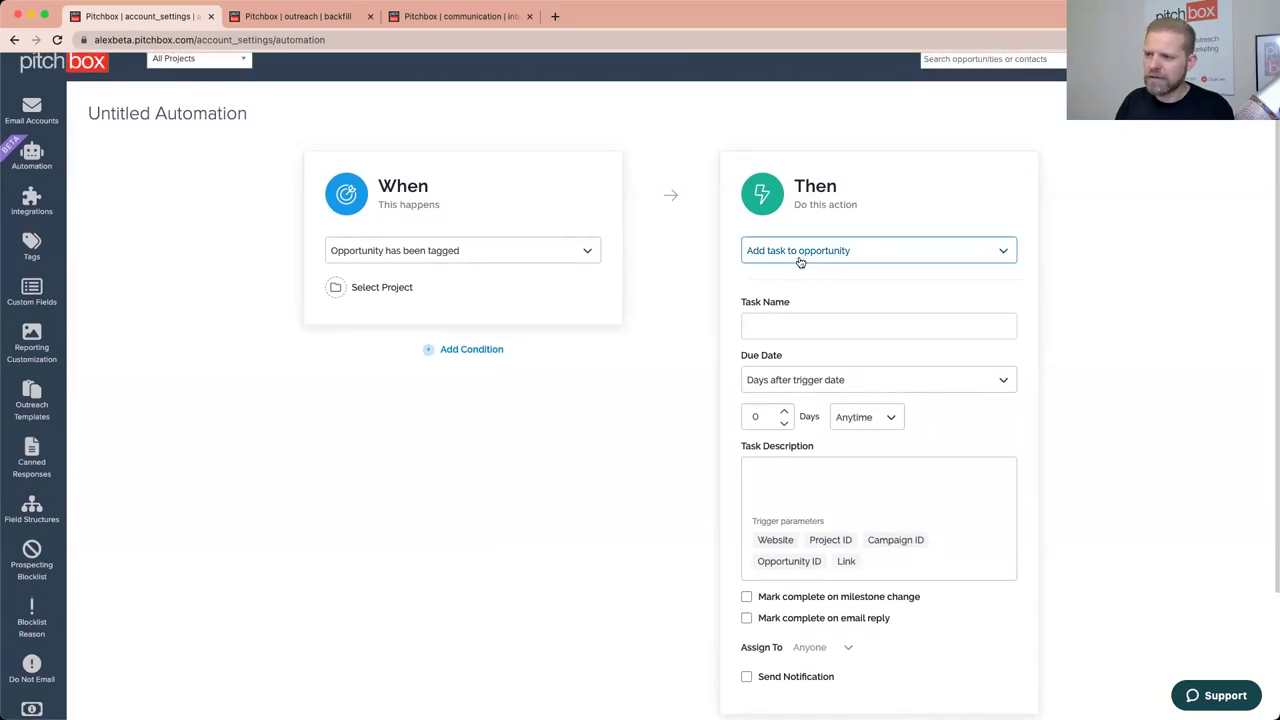
pyautogui.scroll(-2, 718, 469)
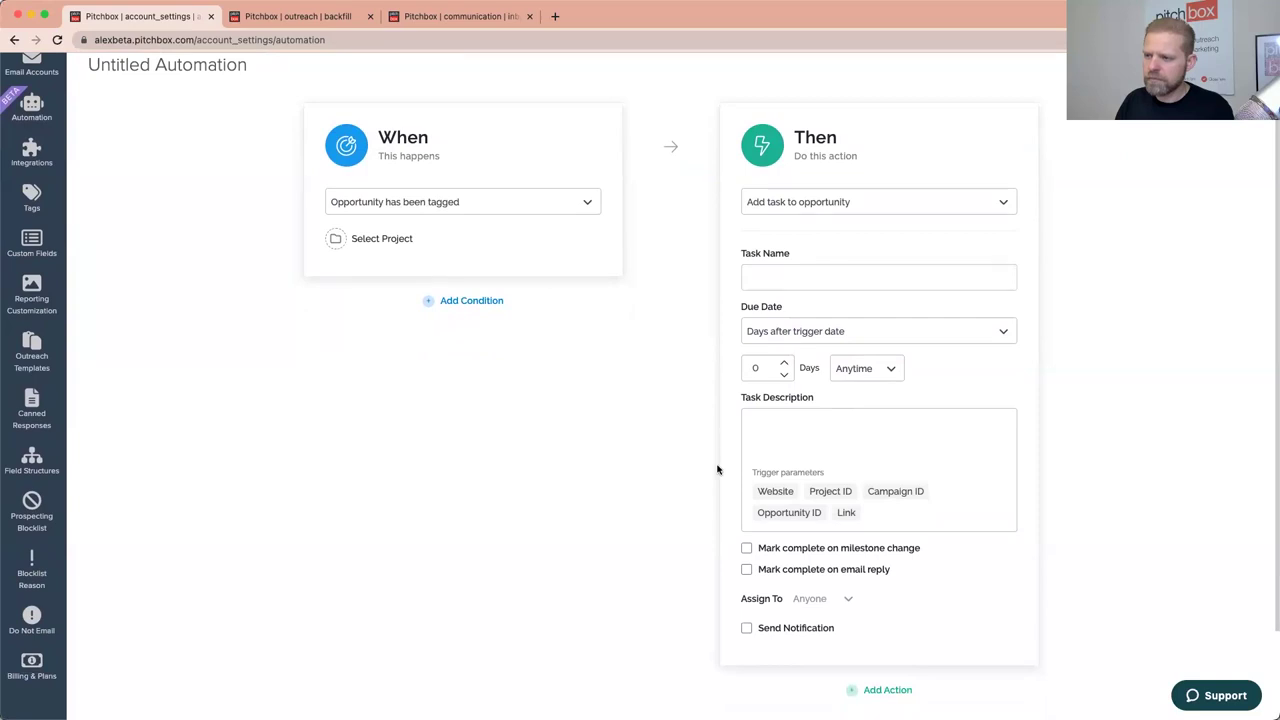
pyautogui.click(838, 601)
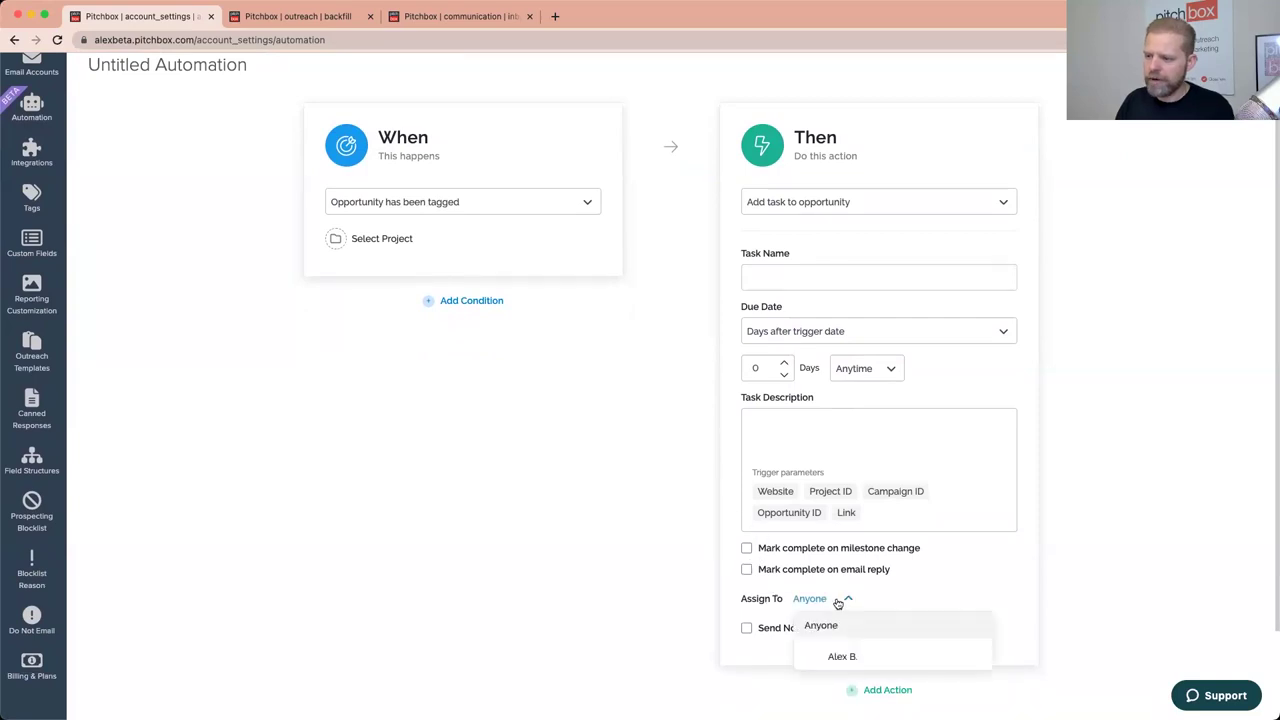
pyautogui.click(855, 659)
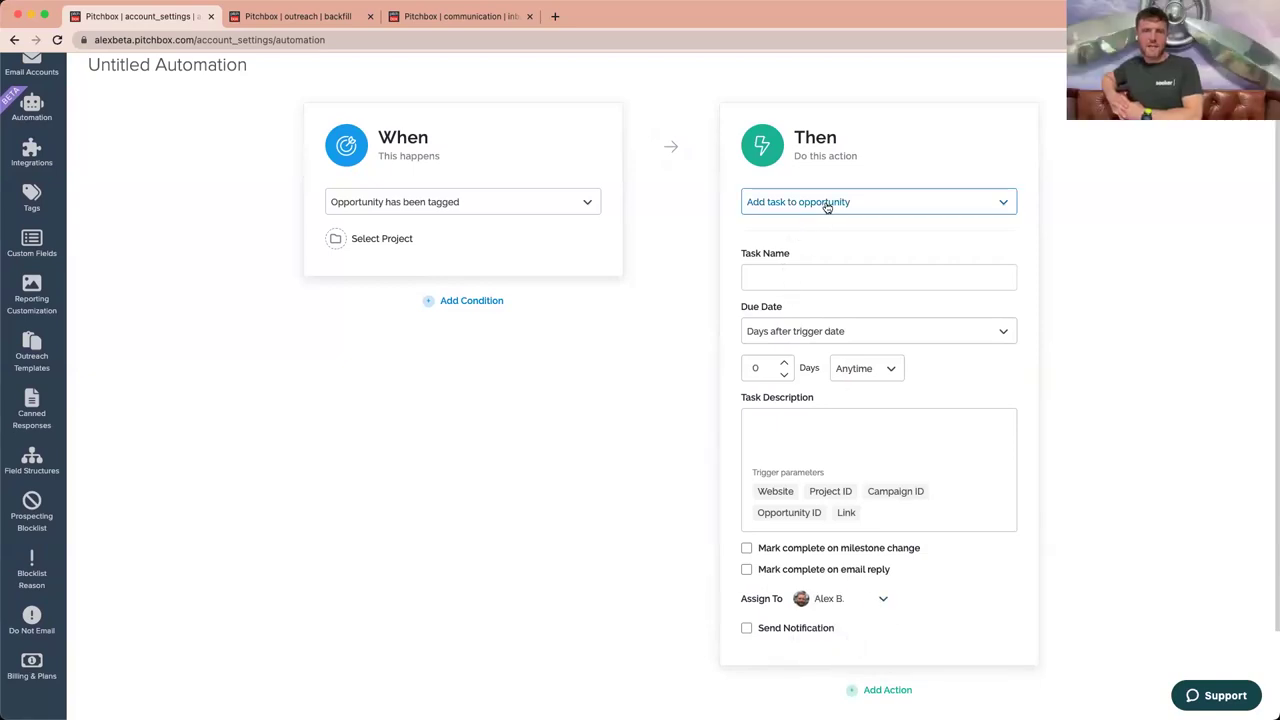
# Step: Change the tagged-opportunity automation's action to Send Webhook
pyautogui.scroll(-1, 820, 658)
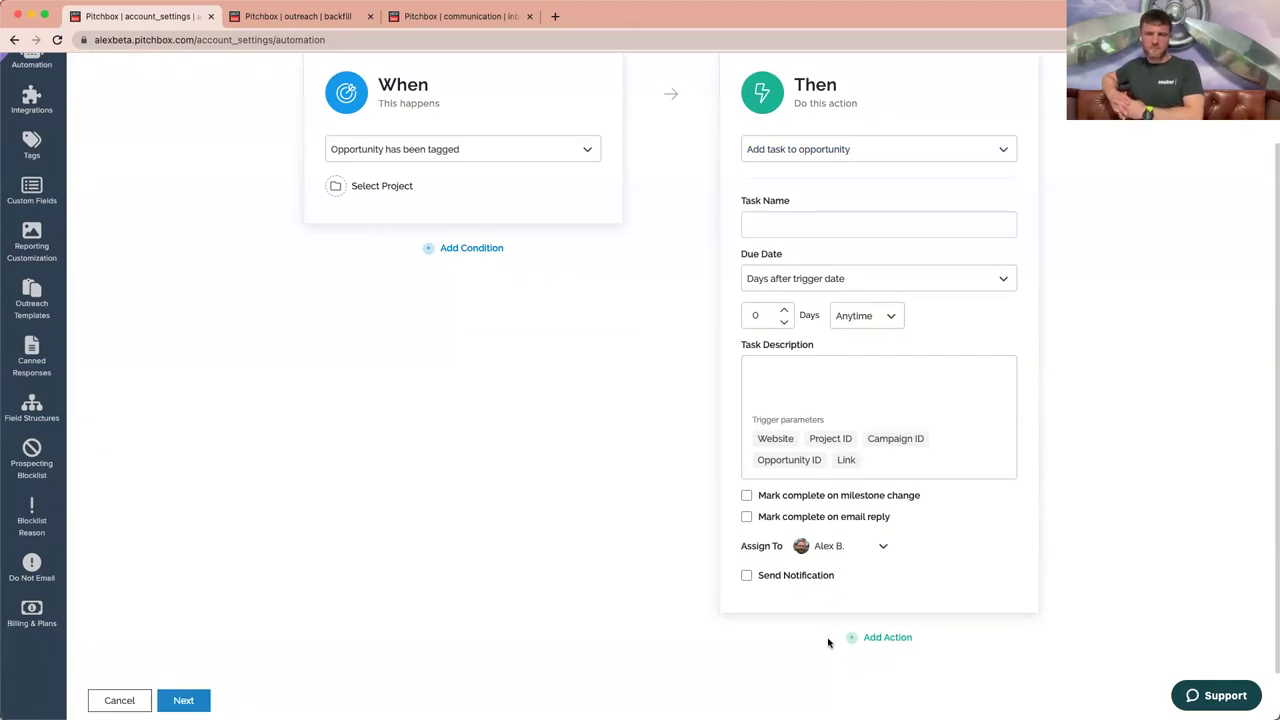
pyautogui.scroll(2, 828, 620)
pyautogui.click(797, 264)
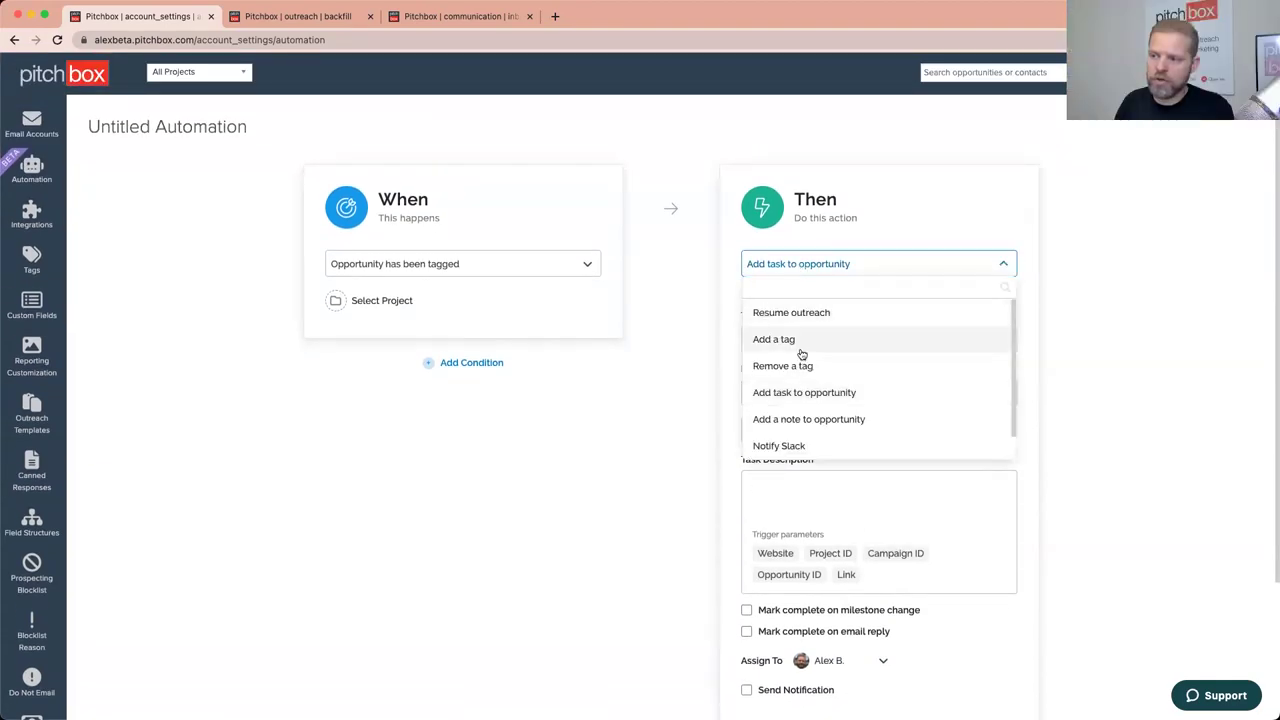
pyautogui.scroll(-1, 822, 447)
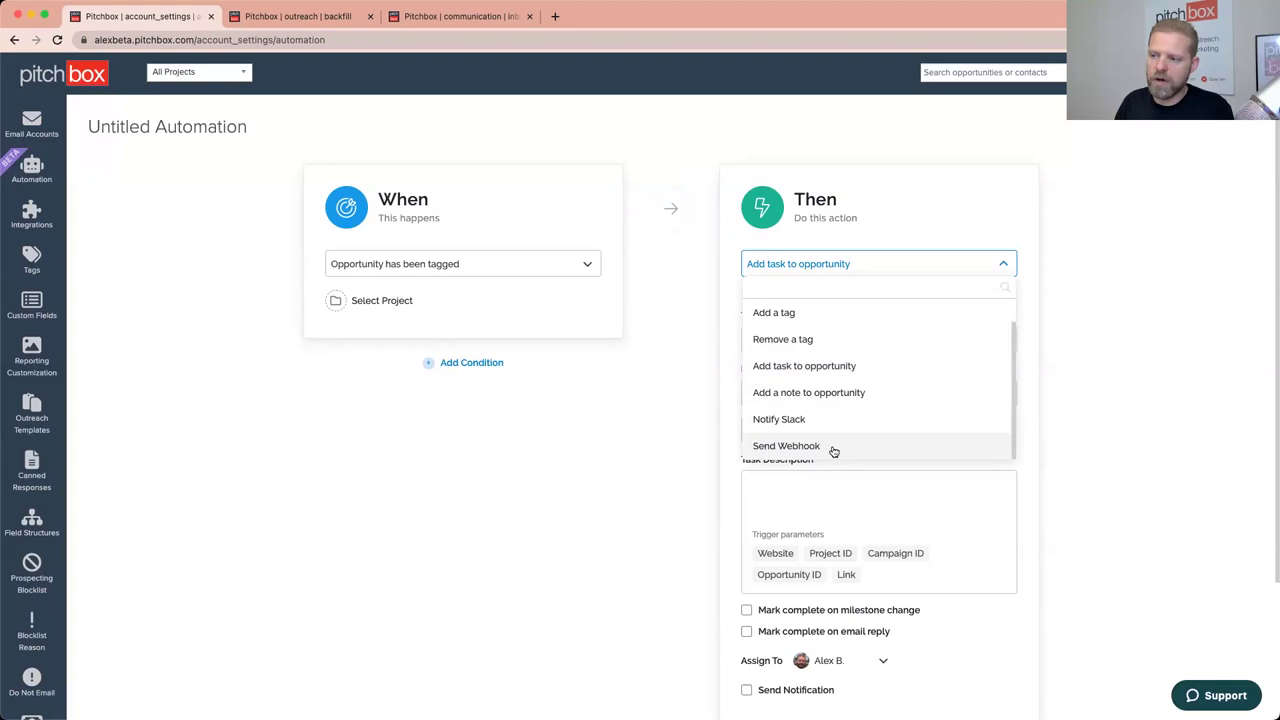
pyautogui.click(786, 446)
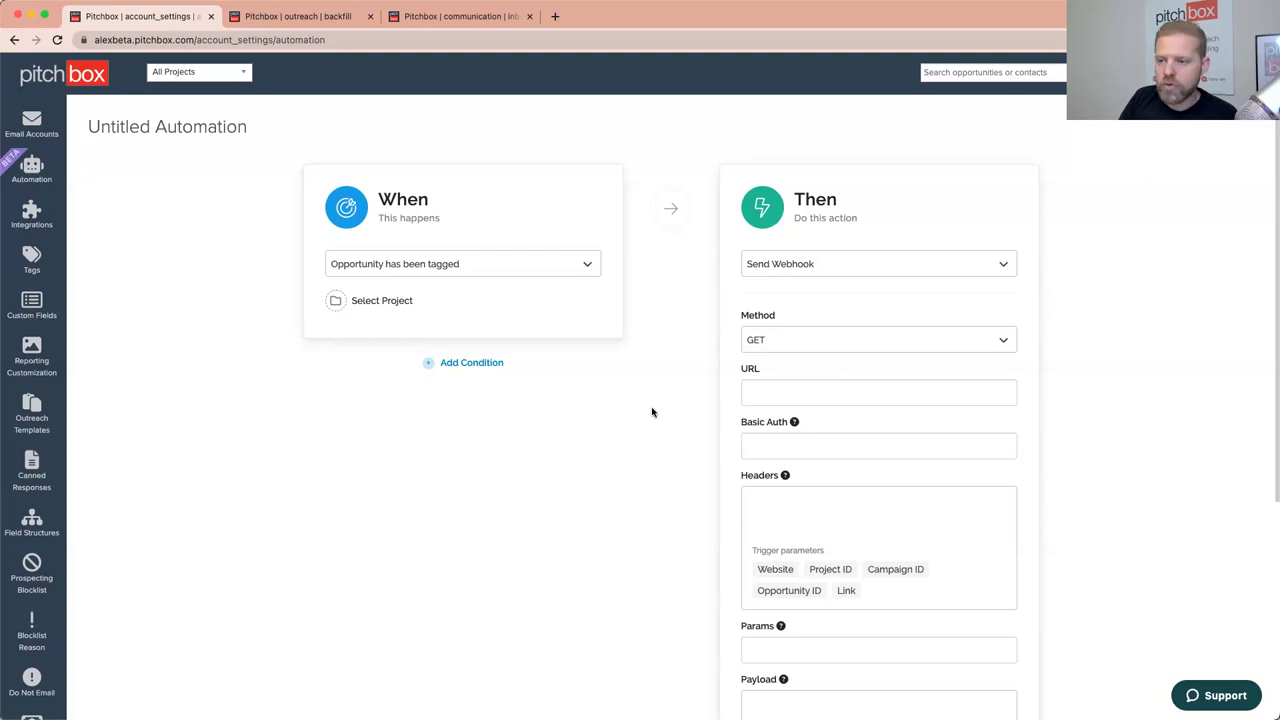
# Step: Review the available triggers and change the automation's trigger to "Opportunity milestone is changed"
pyautogui.click(563, 262)
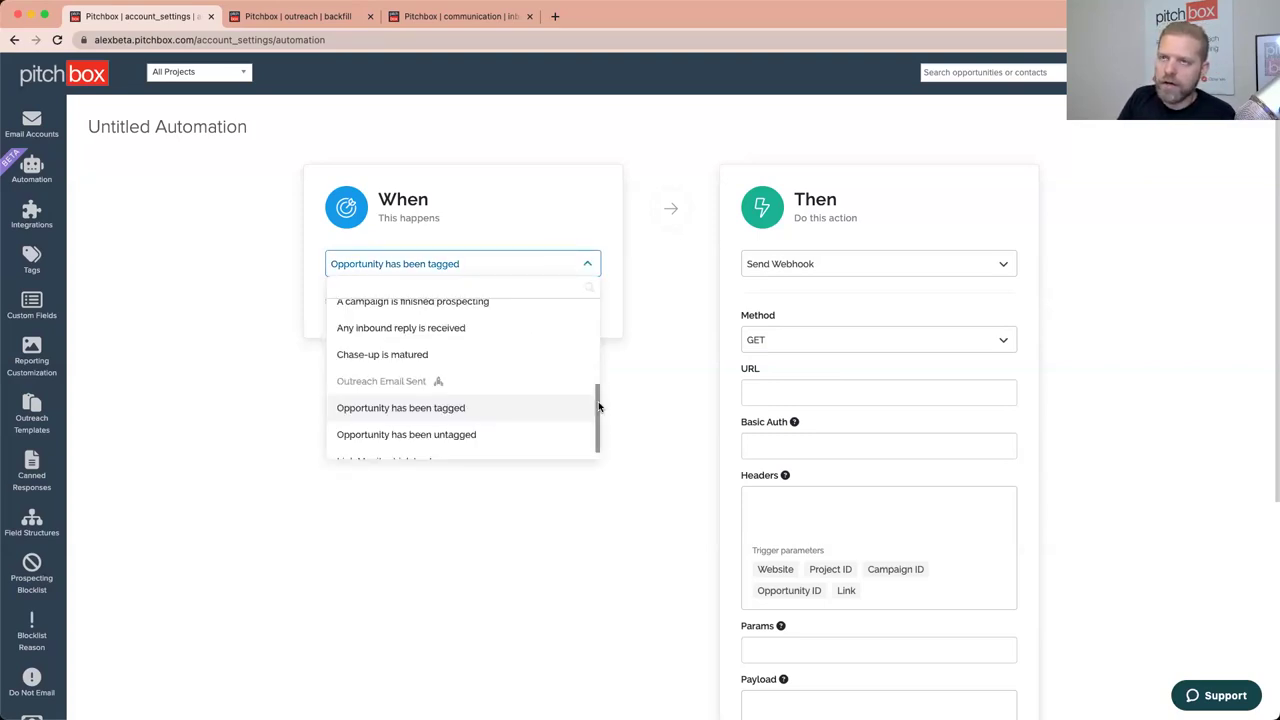
pyautogui.moveTo(599, 407); pyautogui.dragTo(585, 299)
pyautogui.click(632, 262)
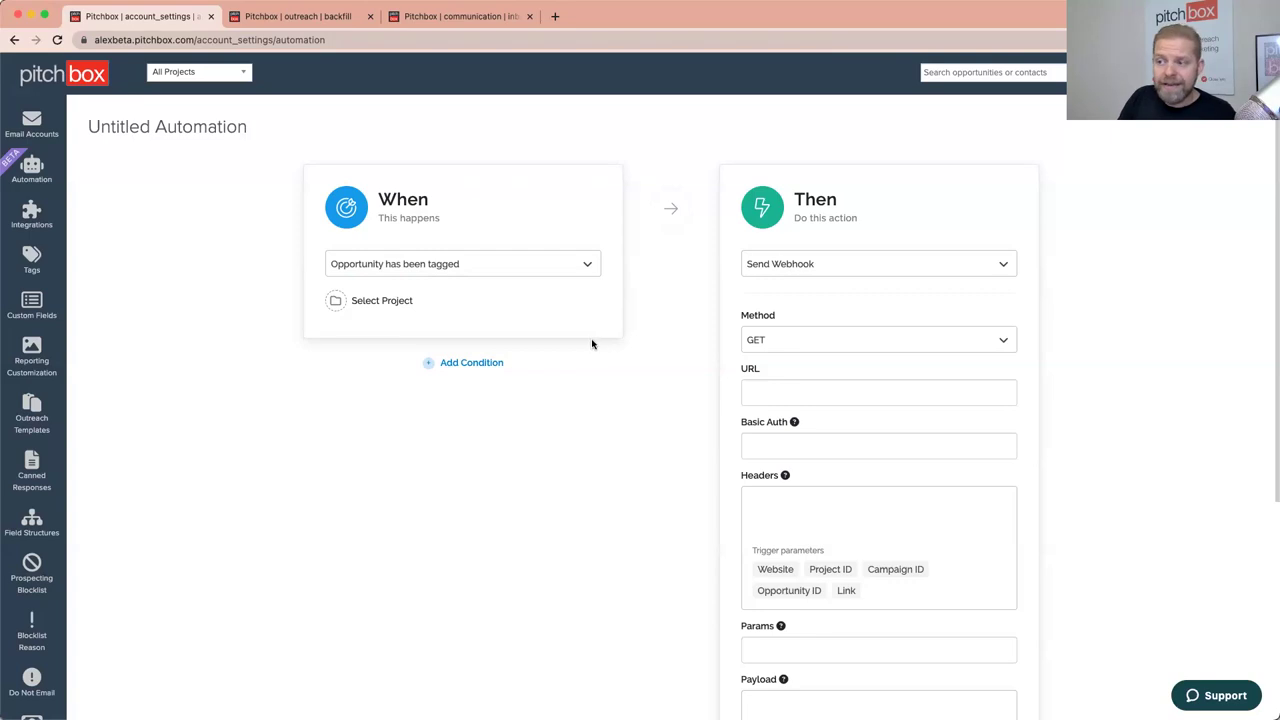
pyautogui.click(565, 267)
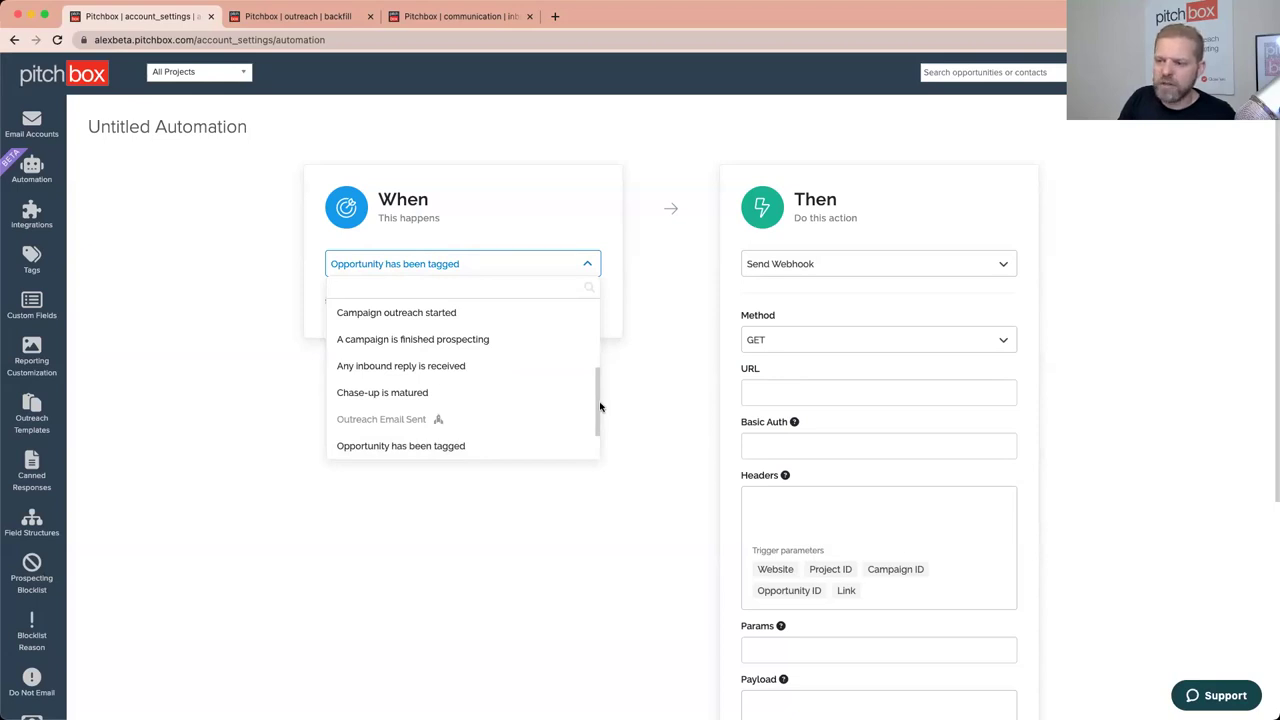
pyautogui.moveTo(597, 400); pyautogui.dragTo(595, 337)
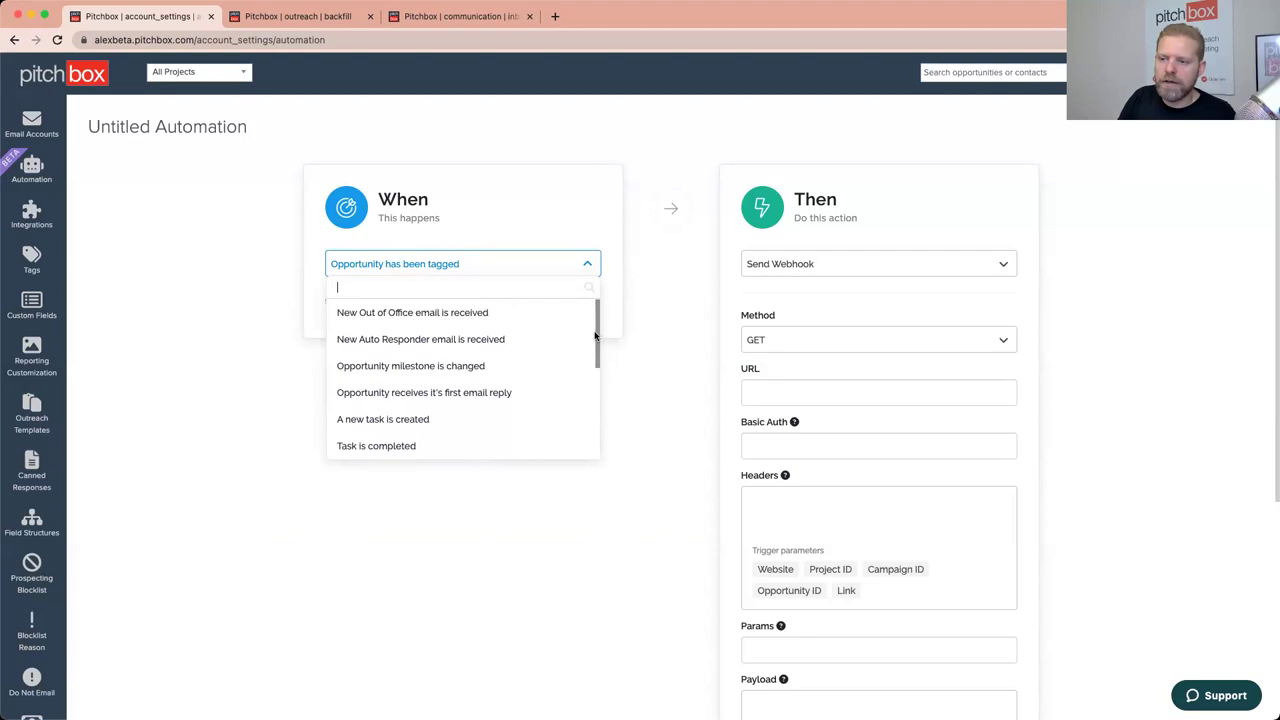
pyautogui.click(543, 360)
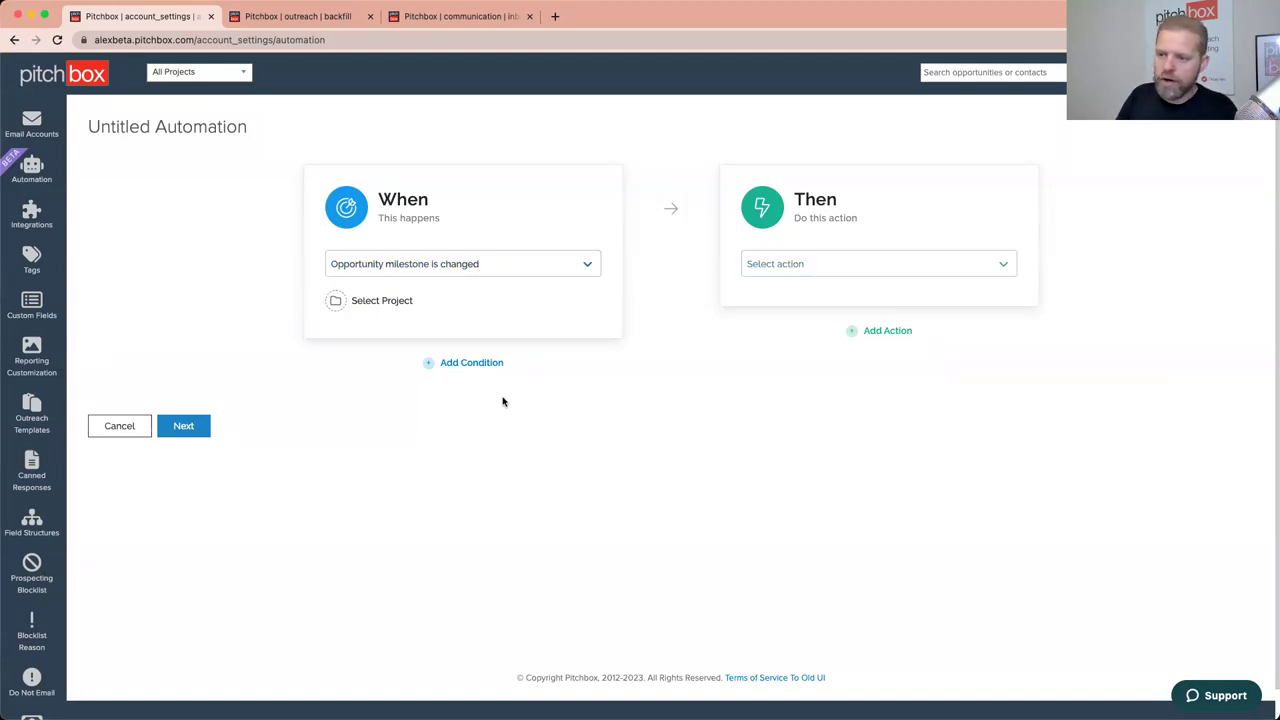
# Step: Add a condition to the milestone-change trigger requiring that From Milestone equals Got a Reply
pyautogui.click(474, 365)
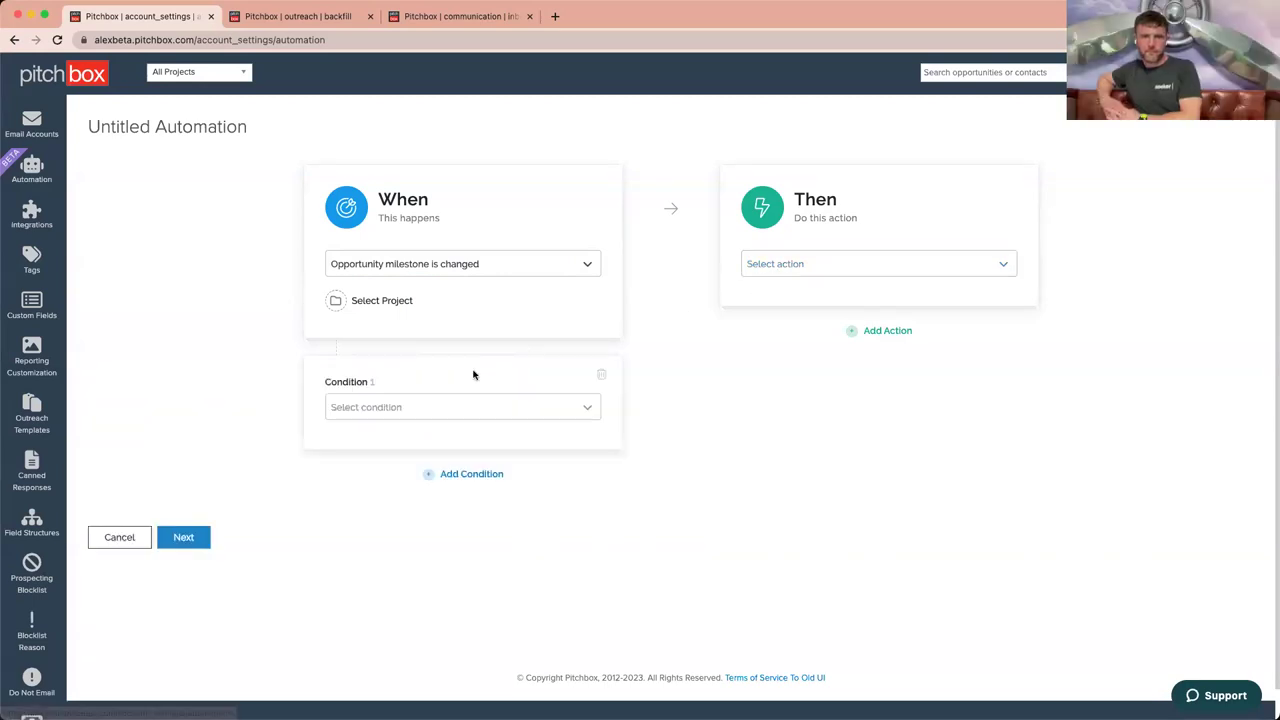
pyautogui.click(440, 416)
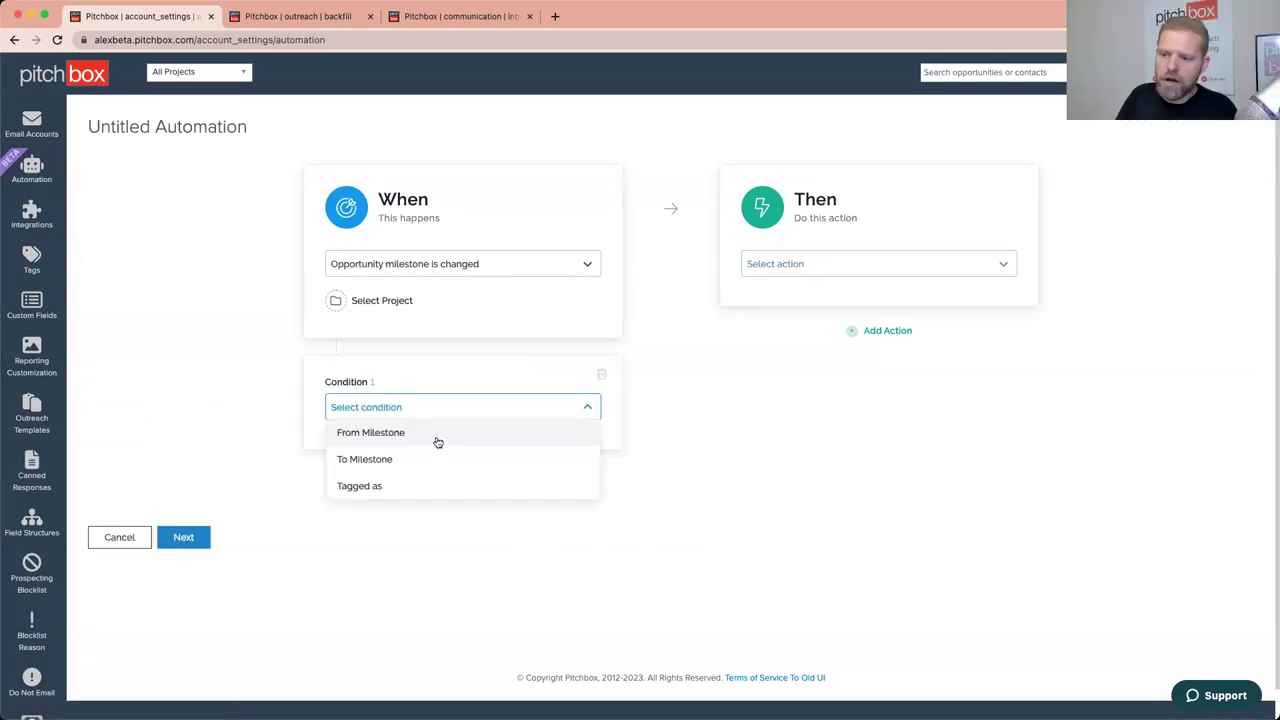
pyautogui.click(459, 432)
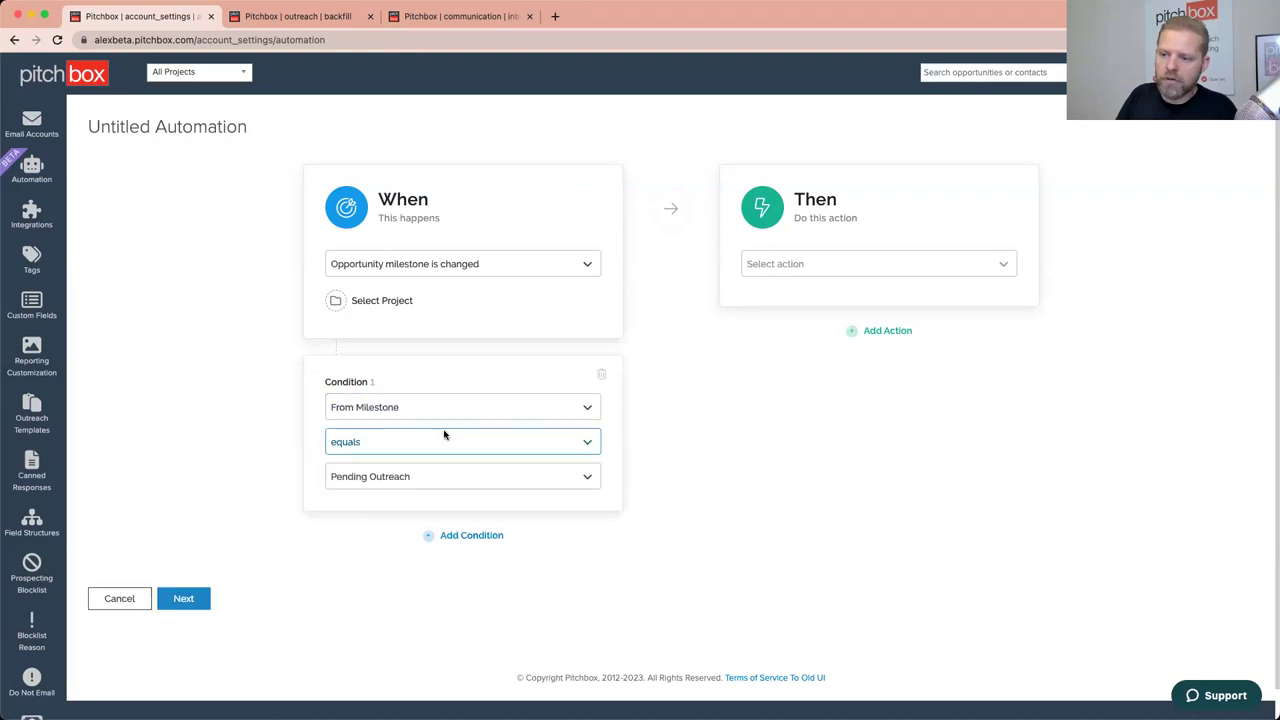
pyautogui.click(444, 480)
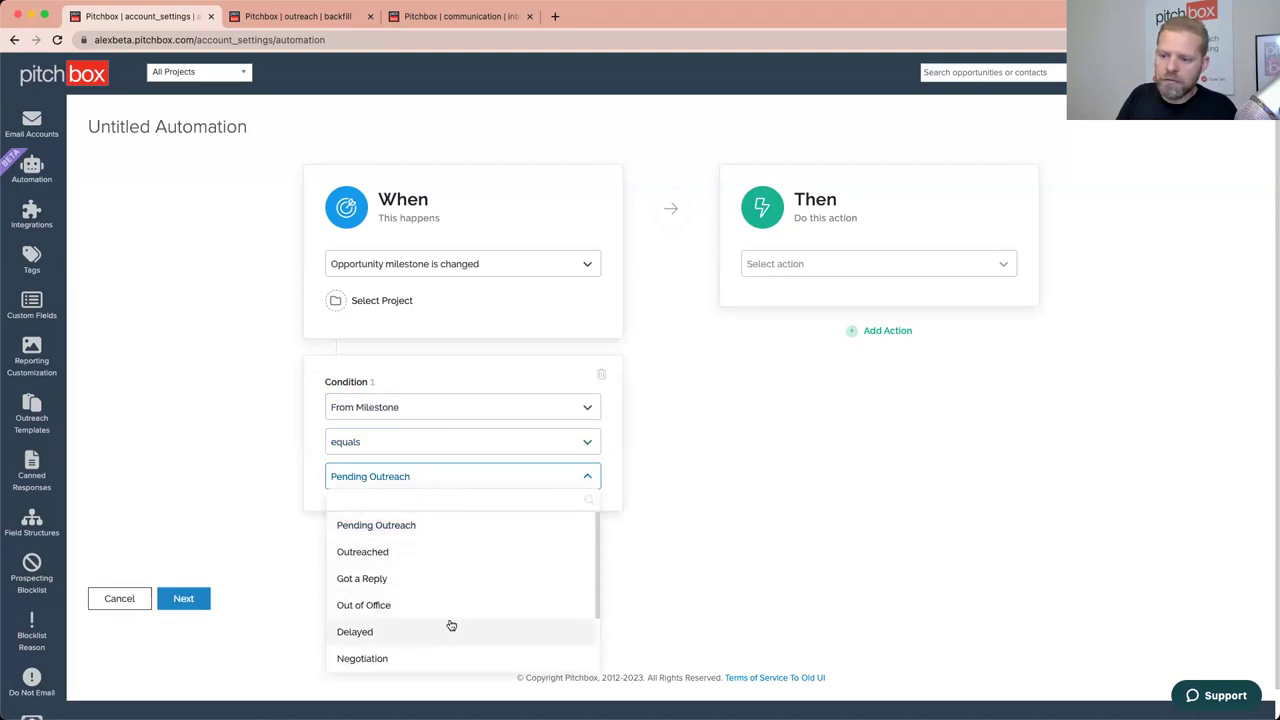
pyautogui.click(437, 585)
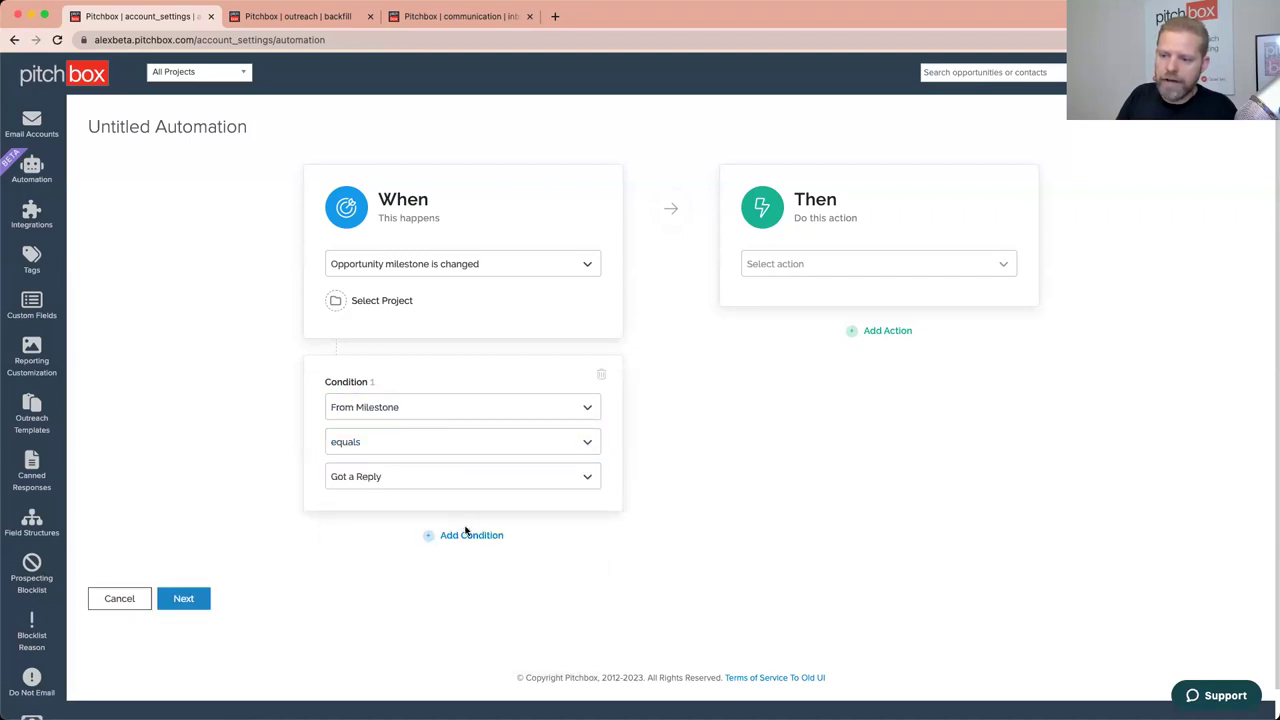
# Step: Add a second condition requiring that To Milestone equals Negotiation
pyautogui.click(468, 535)
pyautogui.click(440, 580)
pyautogui.click(406, 632)
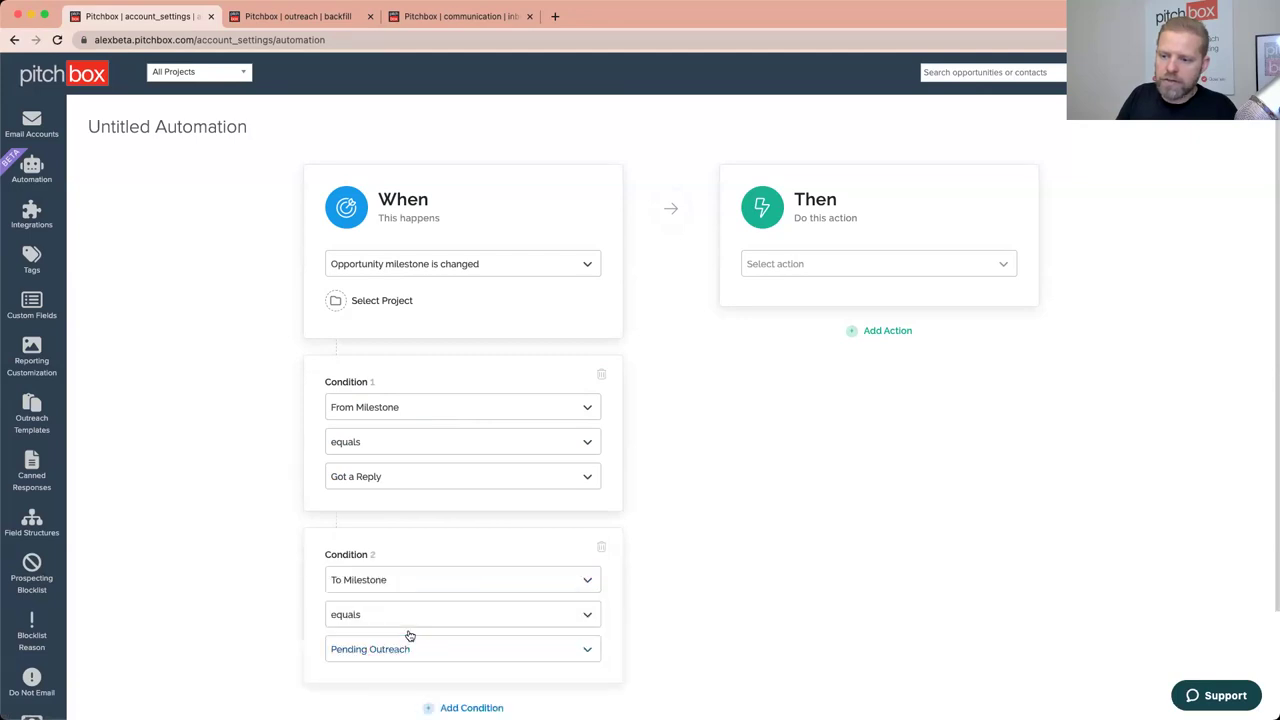
pyautogui.click(481, 648)
pyautogui.scroll(-5, 488, 652)
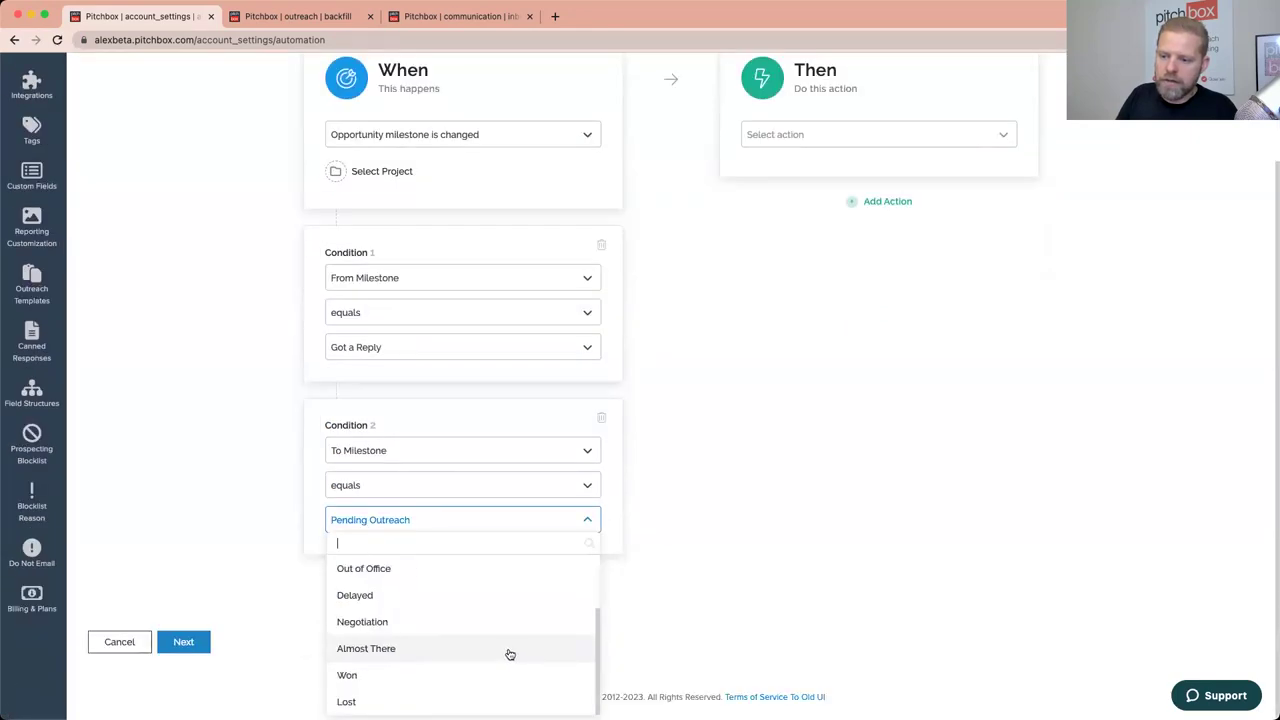
pyautogui.click(455, 628)
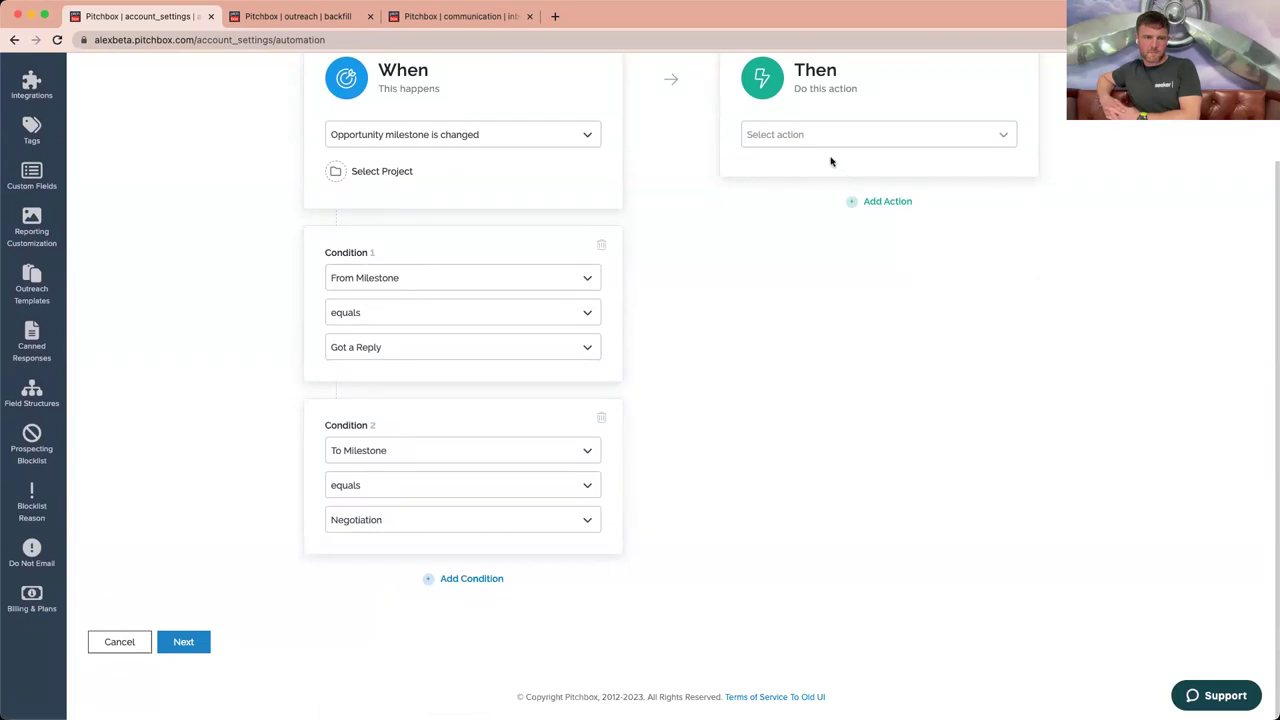
# Step: Set the milestone-change automation's action to "Remove a tag"
pyautogui.scroll(2, 834, 165)
pyautogui.click(836, 230)
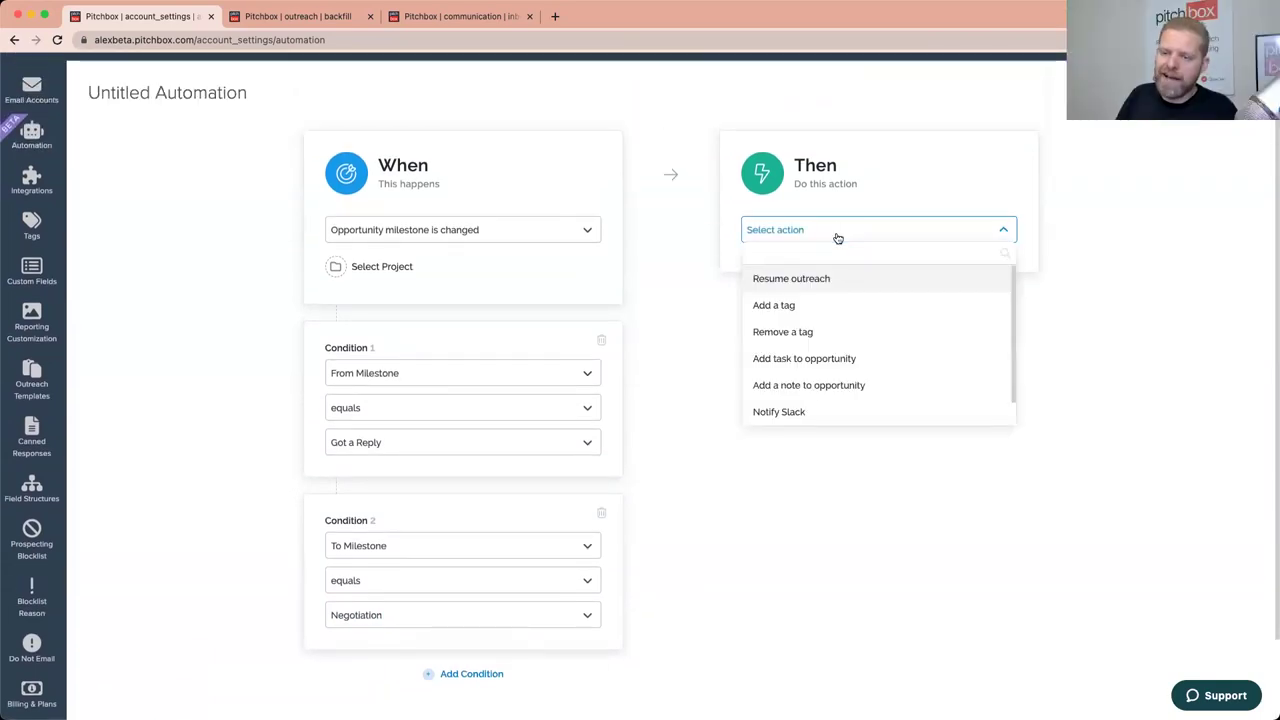
pyautogui.click(819, 332)
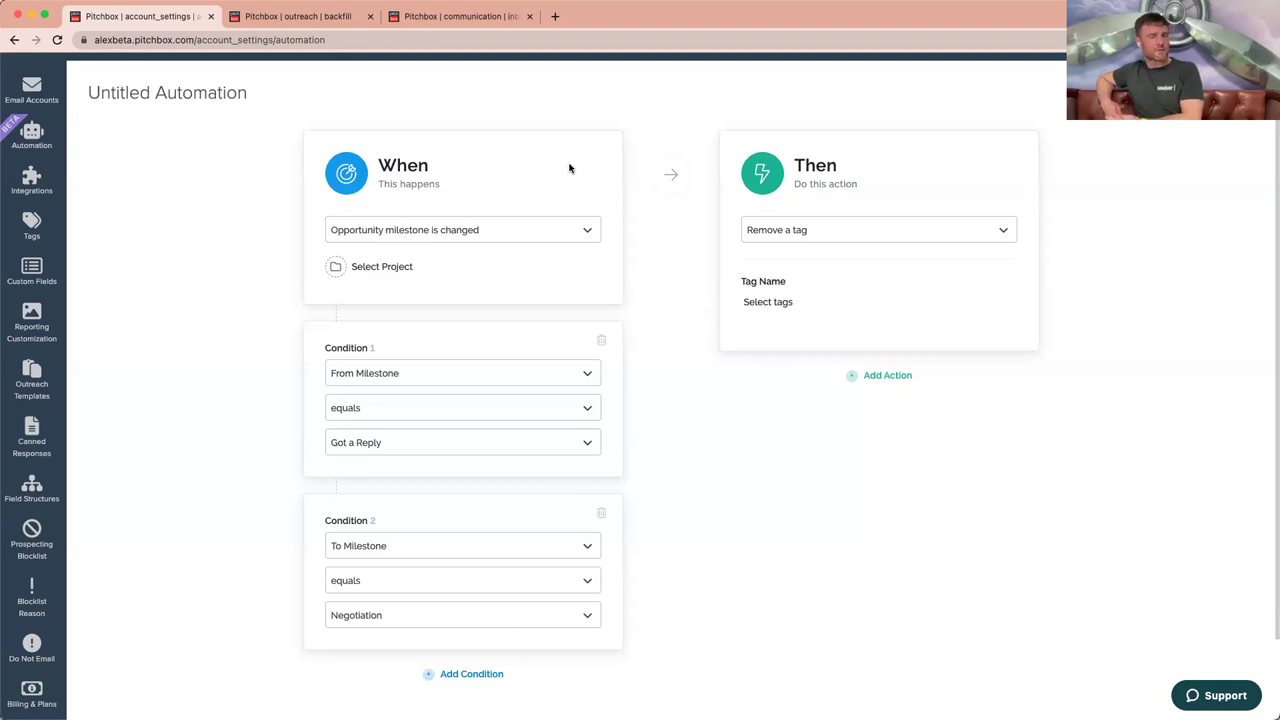
# Step: Search Google for "pitchbox and zapier" in a new browser tab and open Zapier's Pitchbox Integrations page
pyautogui.moveTo(566, 100)
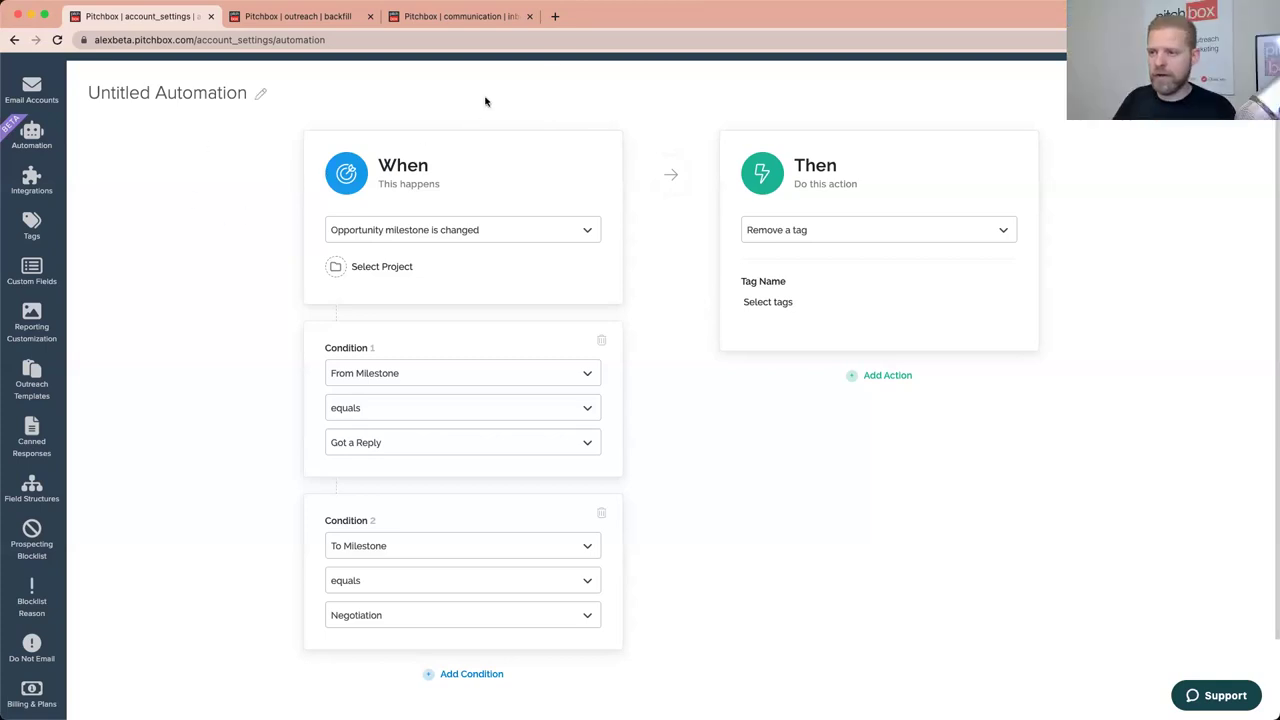
pyautogui.click(555, 17)
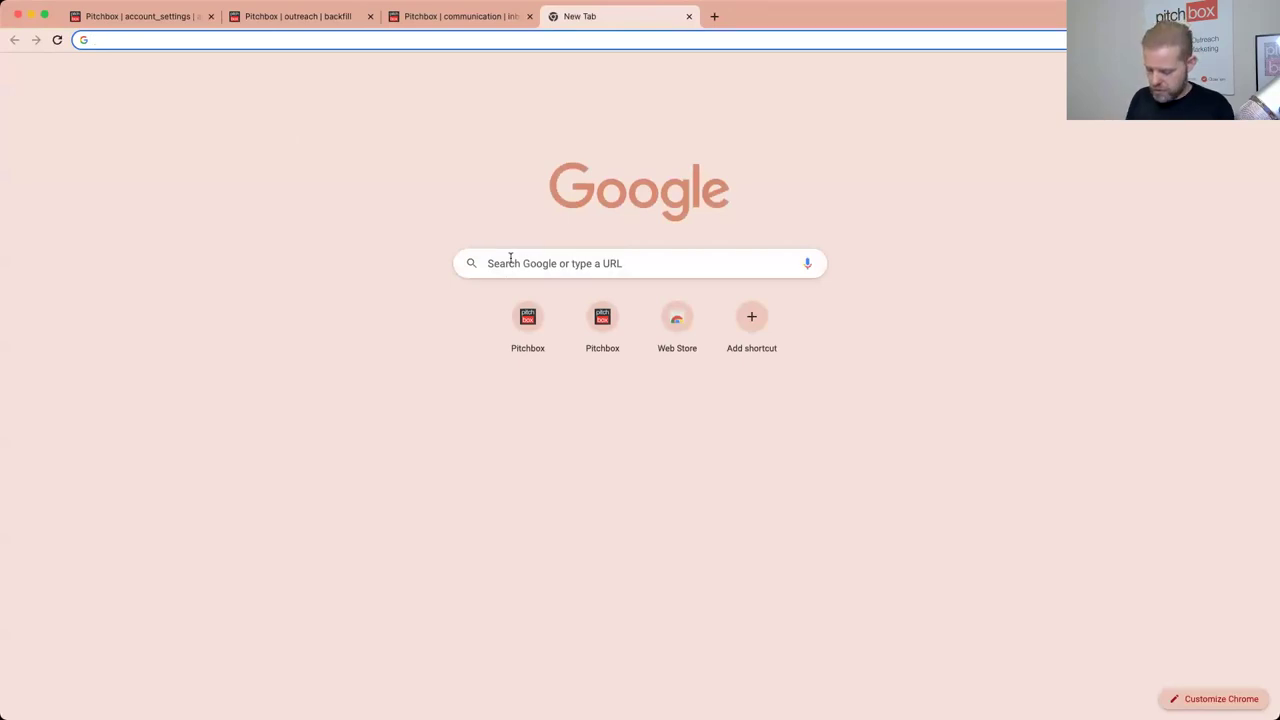
pyautogui.write('pitchbx')
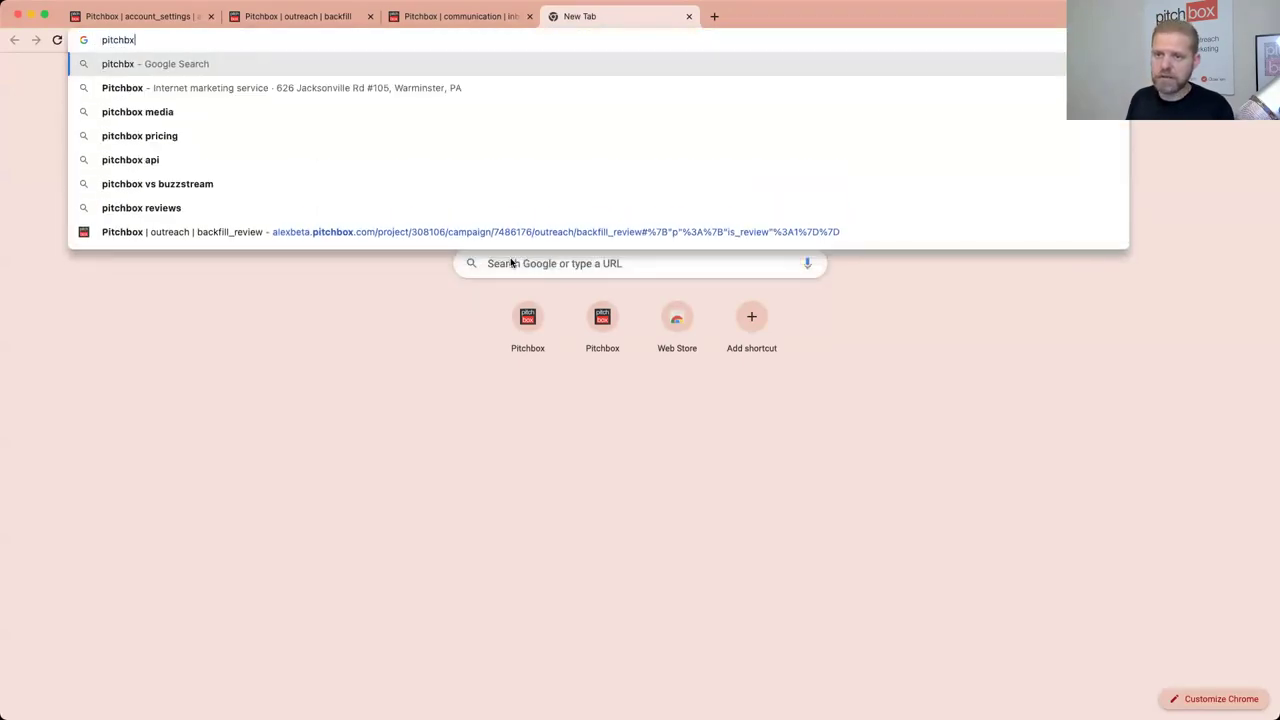
pyautogui.press('BackSpace')
pyautogui.write('ox and z')
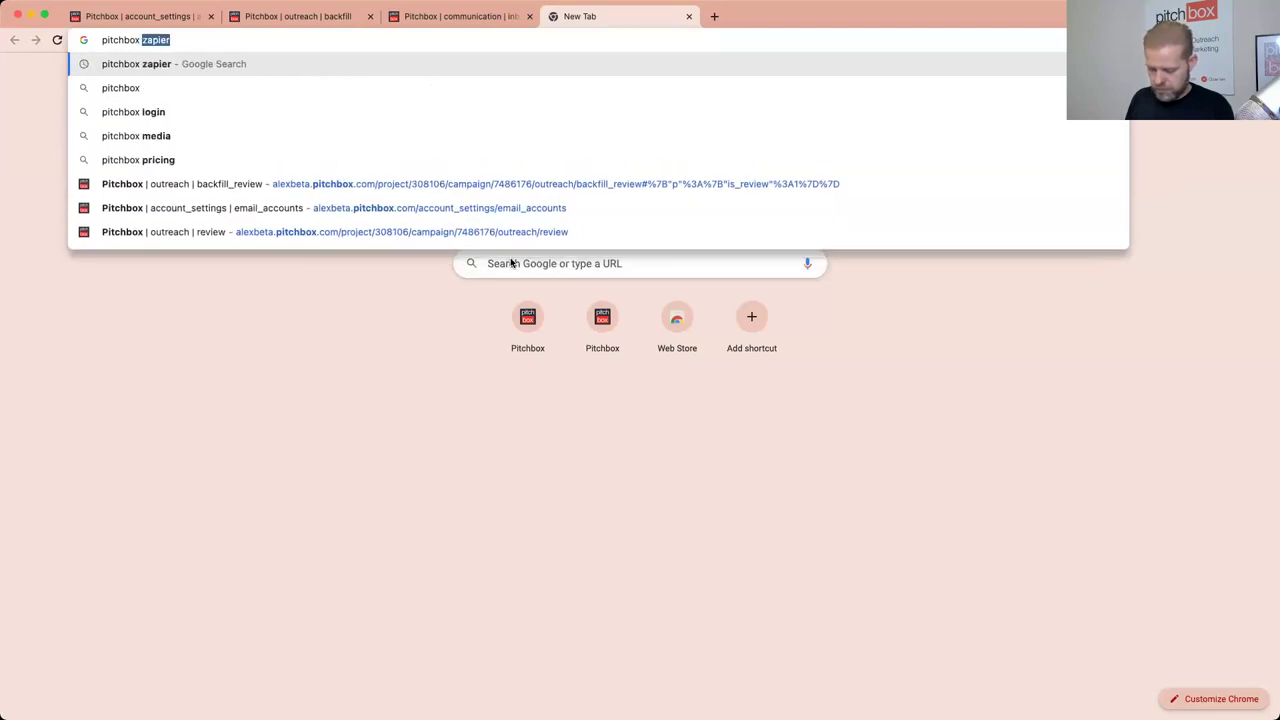
pyautogui.write('apoer')
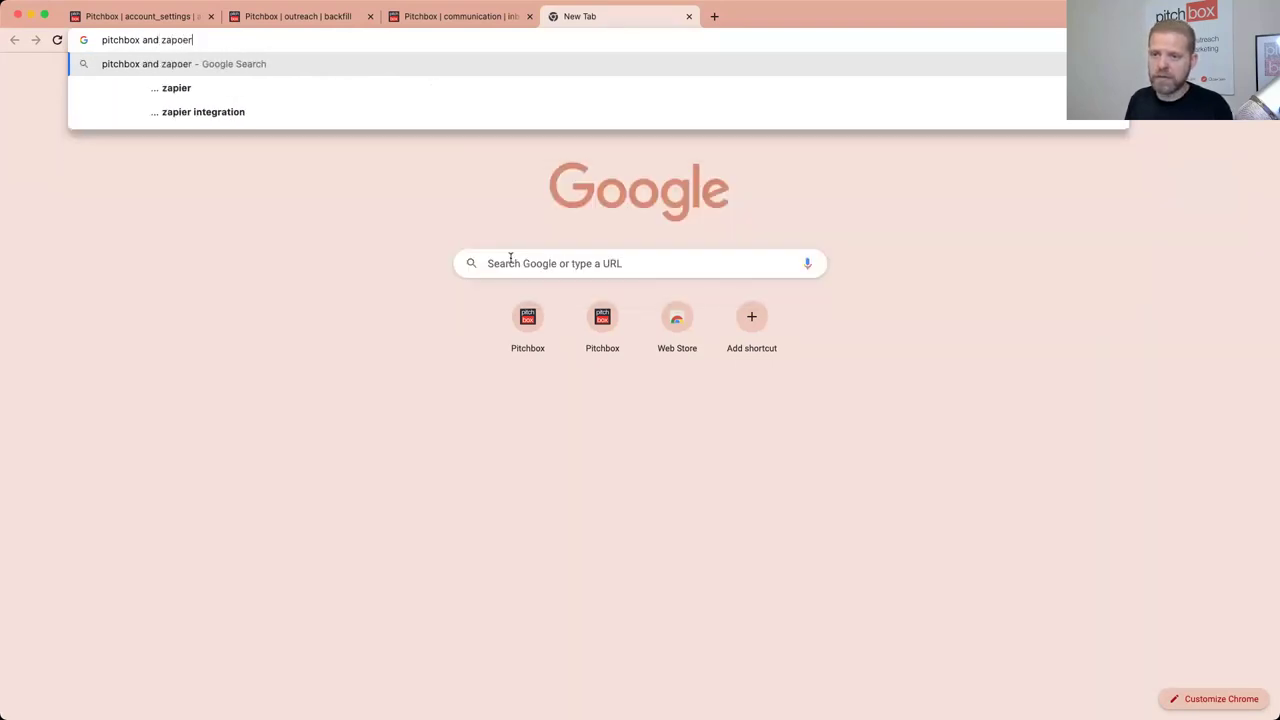
pyautogui.press('Return')
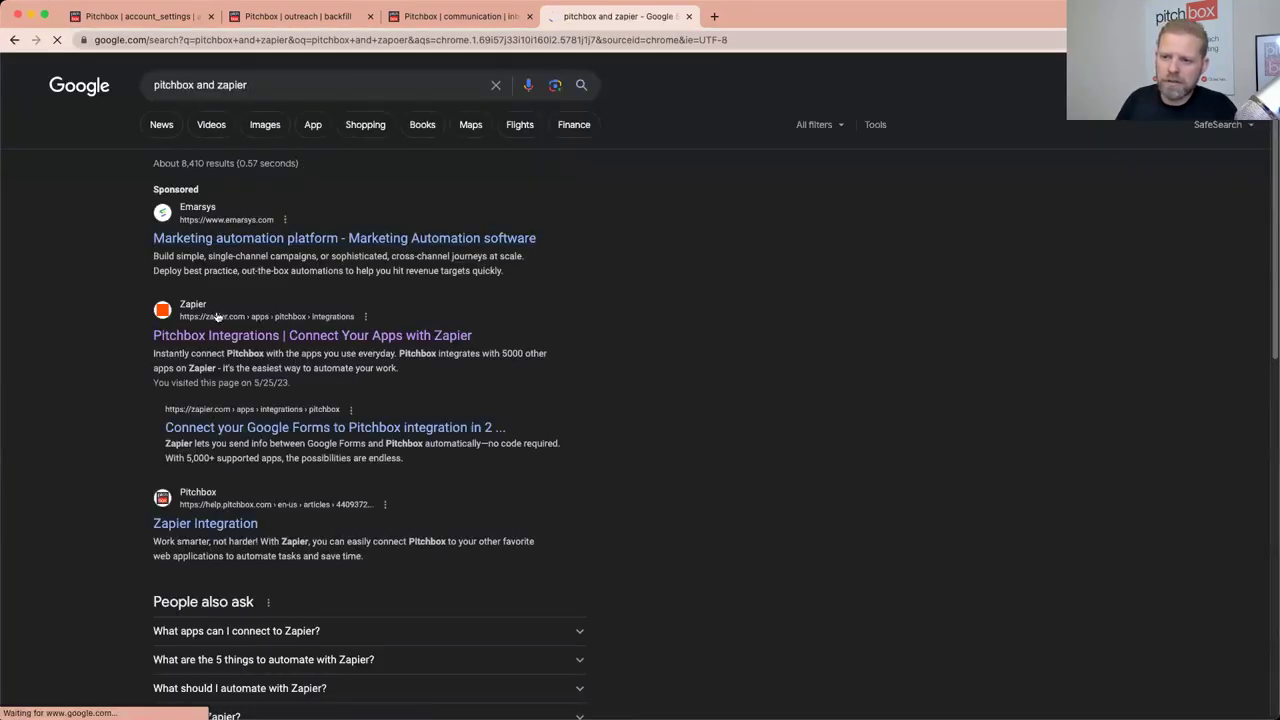
pyautogui.click(227, 337)
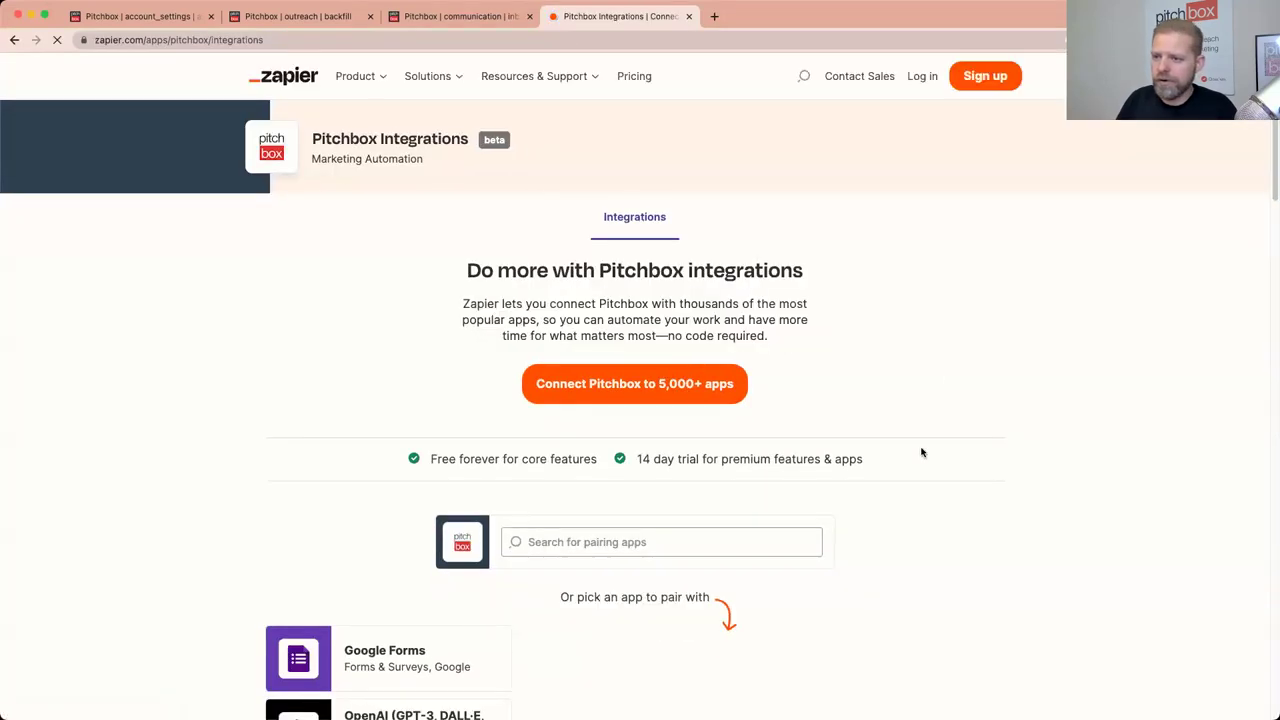
# Step: Find the supported triggers and actions on the Pitchbox Integrations page and load the rest of the list
pyautogui.scroll(-10, 922, 451)
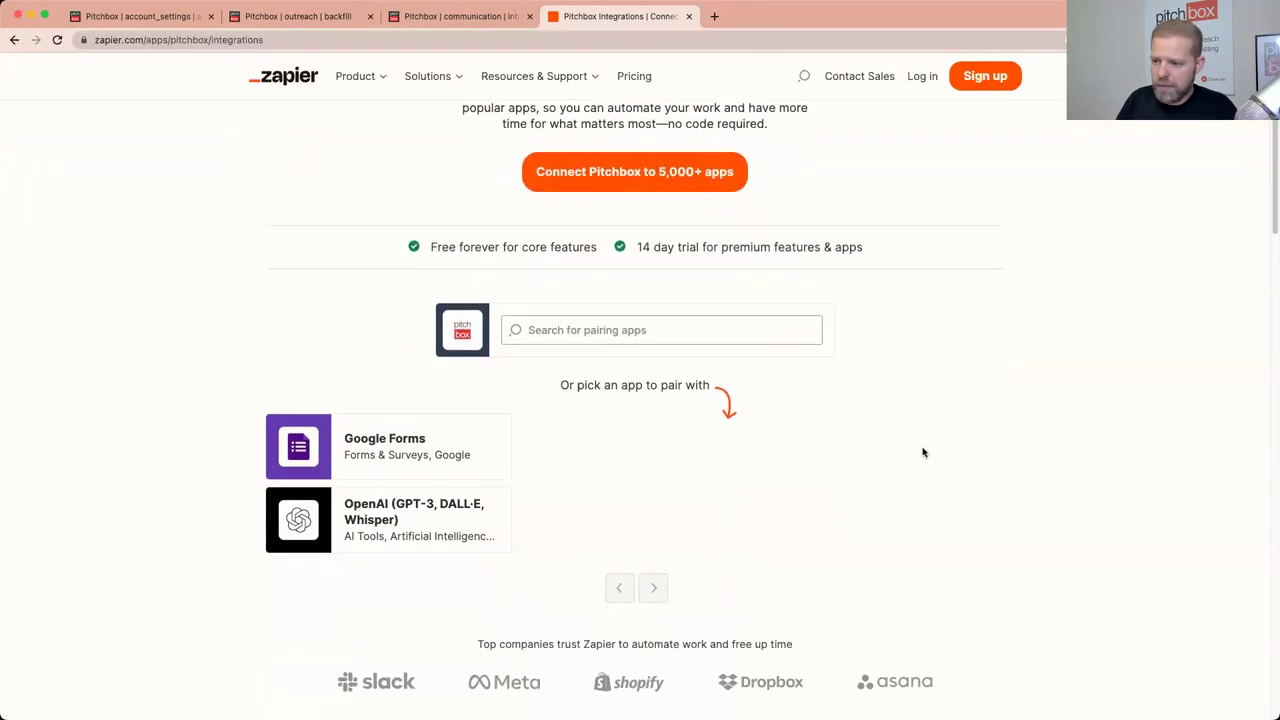
pyautogui.scroll(-13, 922, 451)
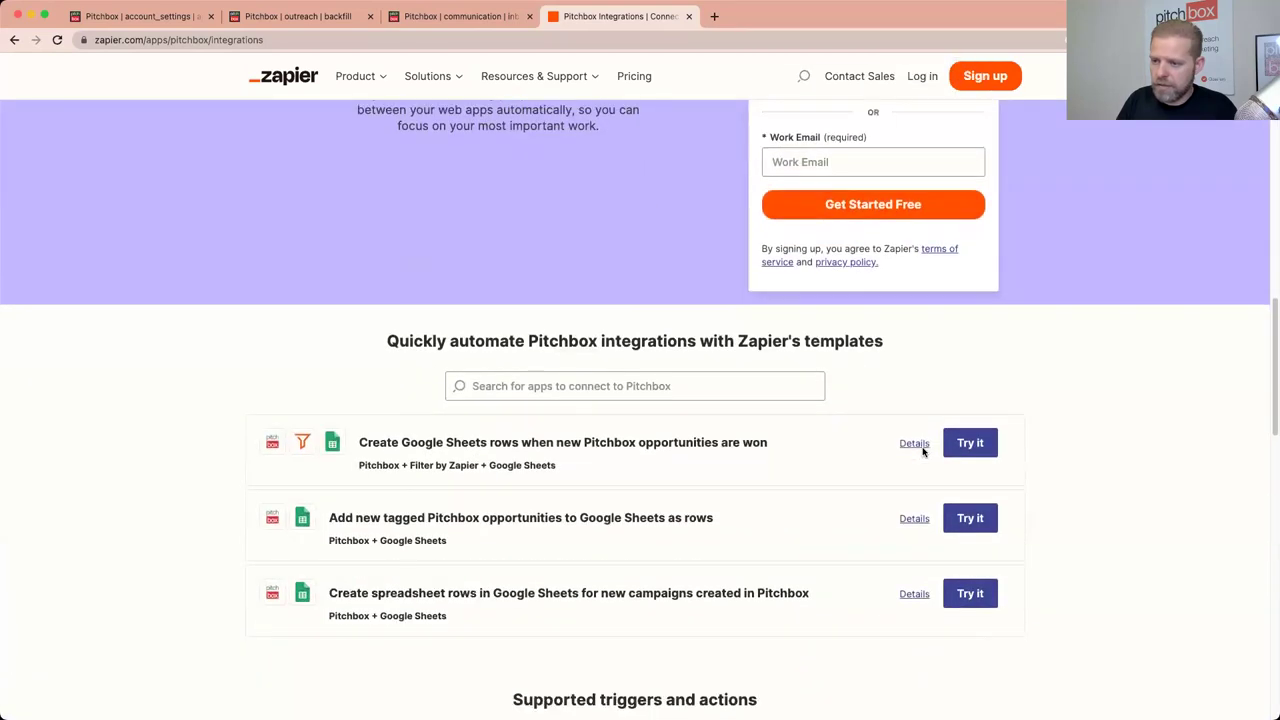
pyautogui.scroll(-3, 924, 453)
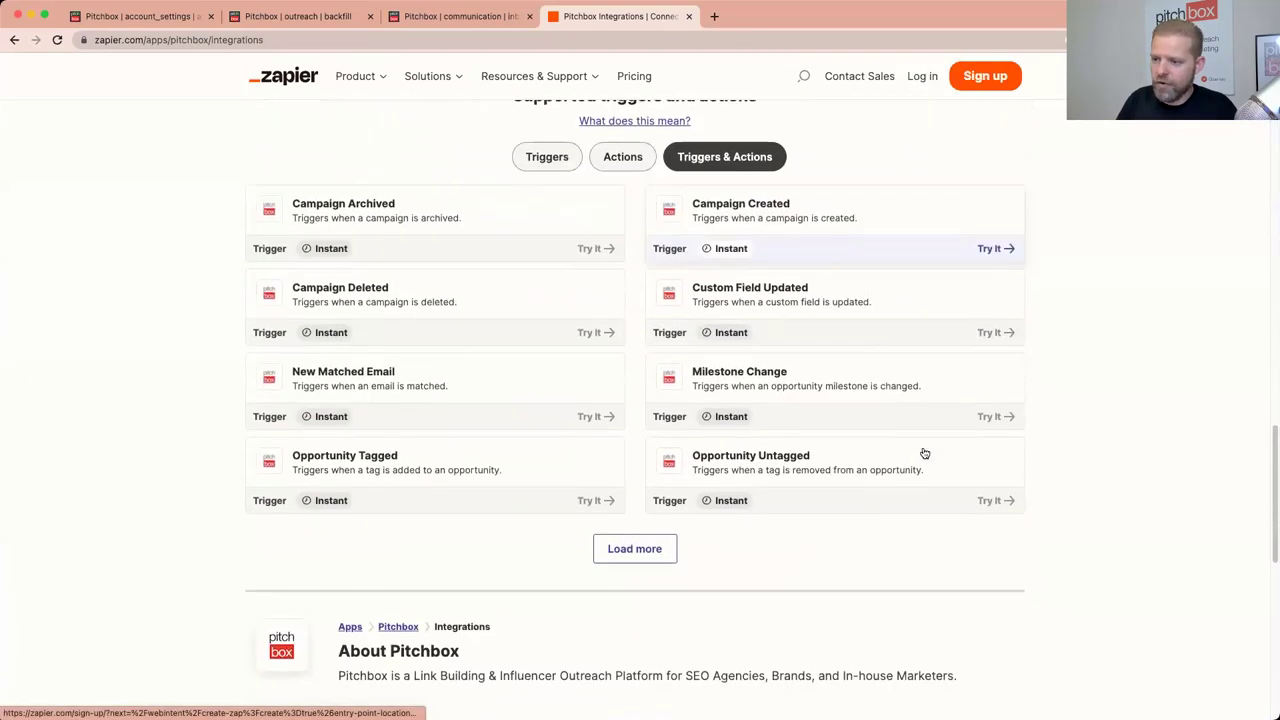
pyautogui.click(640, 546)
# Step: Examine the full list of Pitchbox triggers, write actions and search actions that Zapier supports
pyautogui.scroll(-1, 1086, 463)
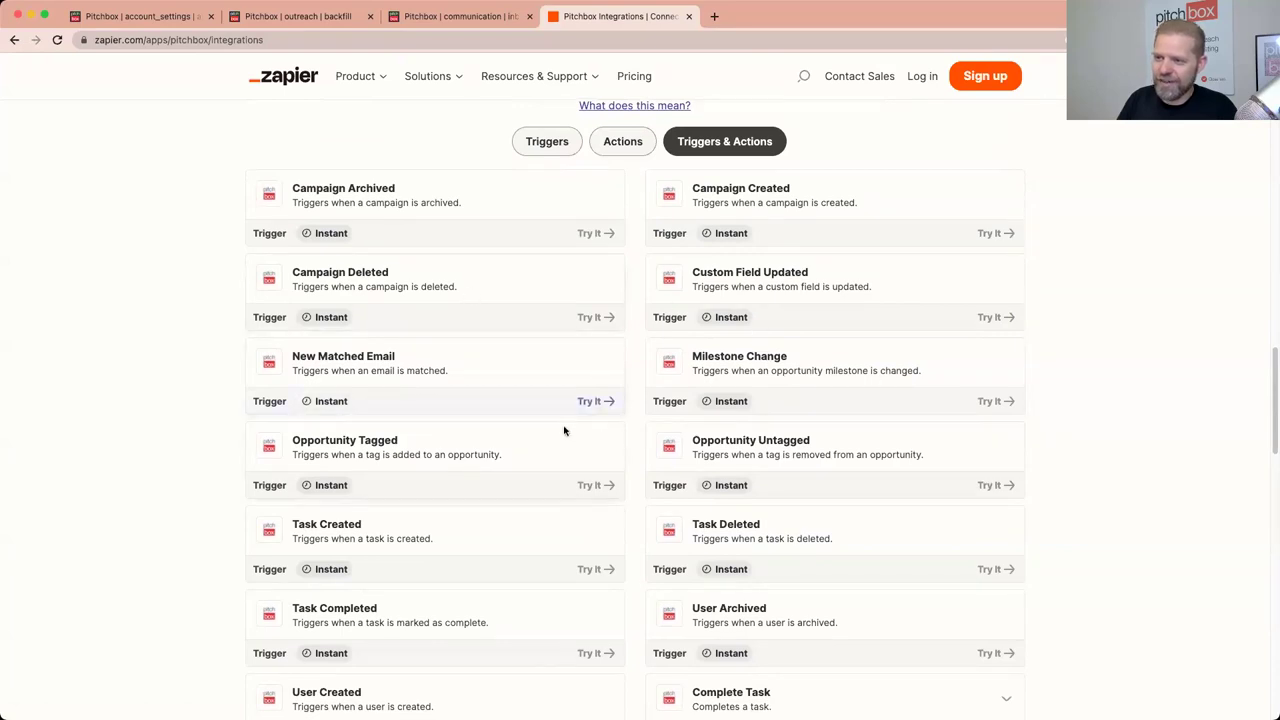
pyautogui.scroll(-1, 570, 406)
pyautogui.scroll(-5, 572, 410)
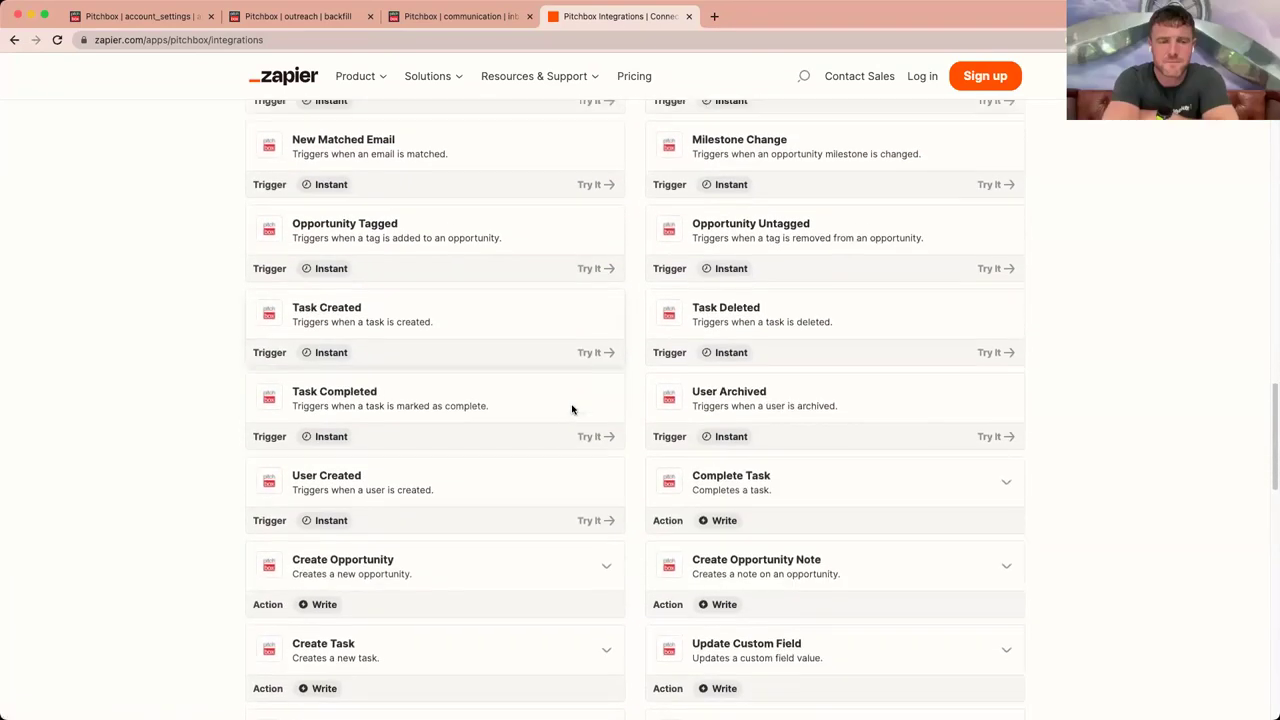
pyautogui.scroll(-3, 572, 409)
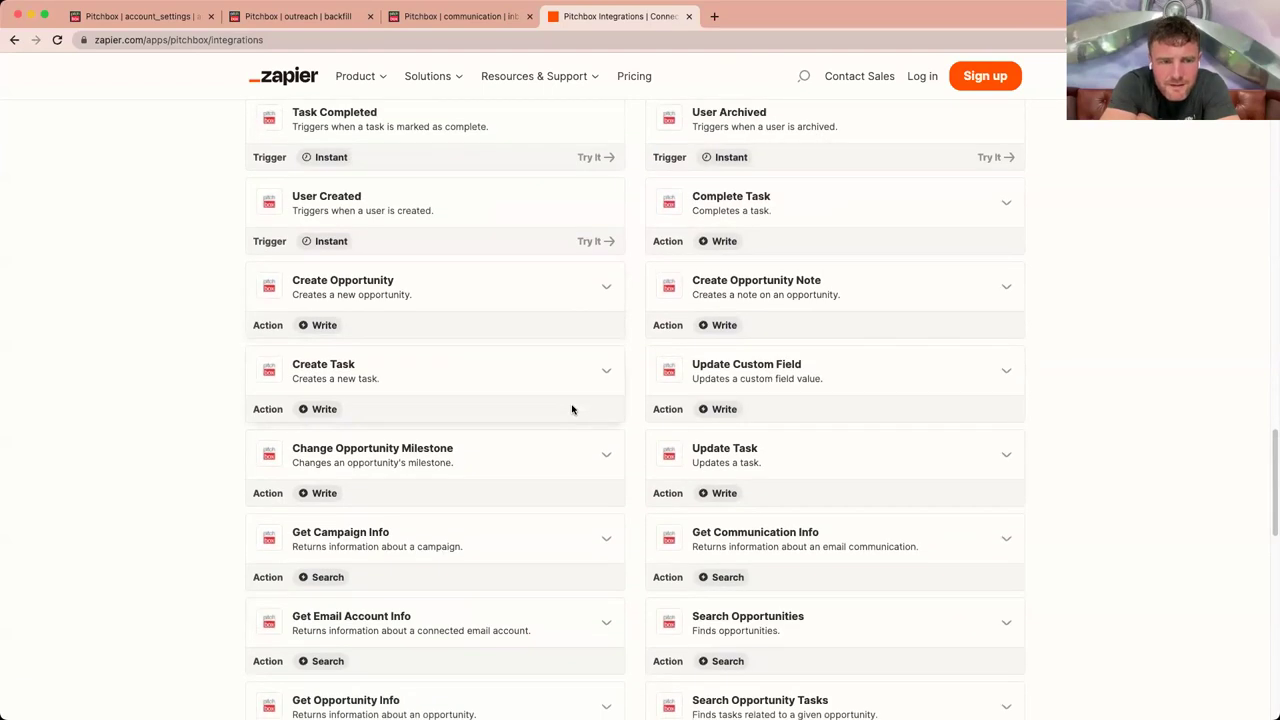
pyautogui.scroll(-5, 572, 409)
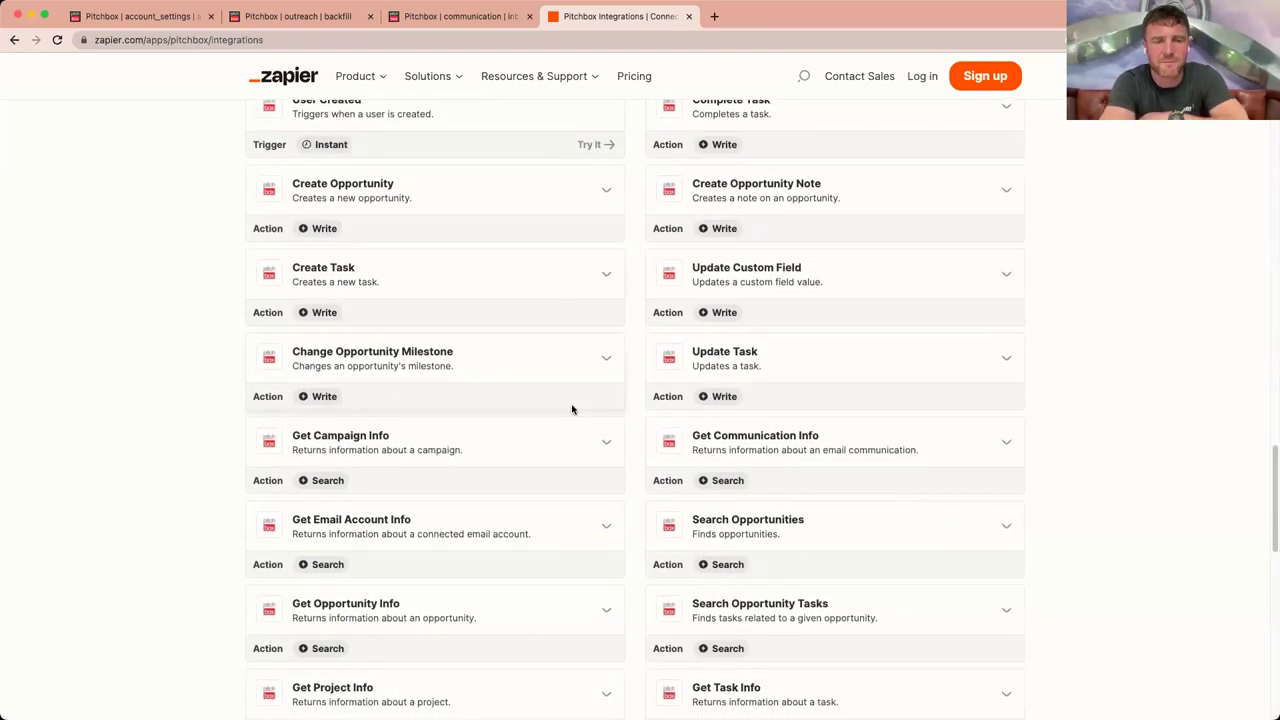
pyautogui.scroll(-1, 572, 410)
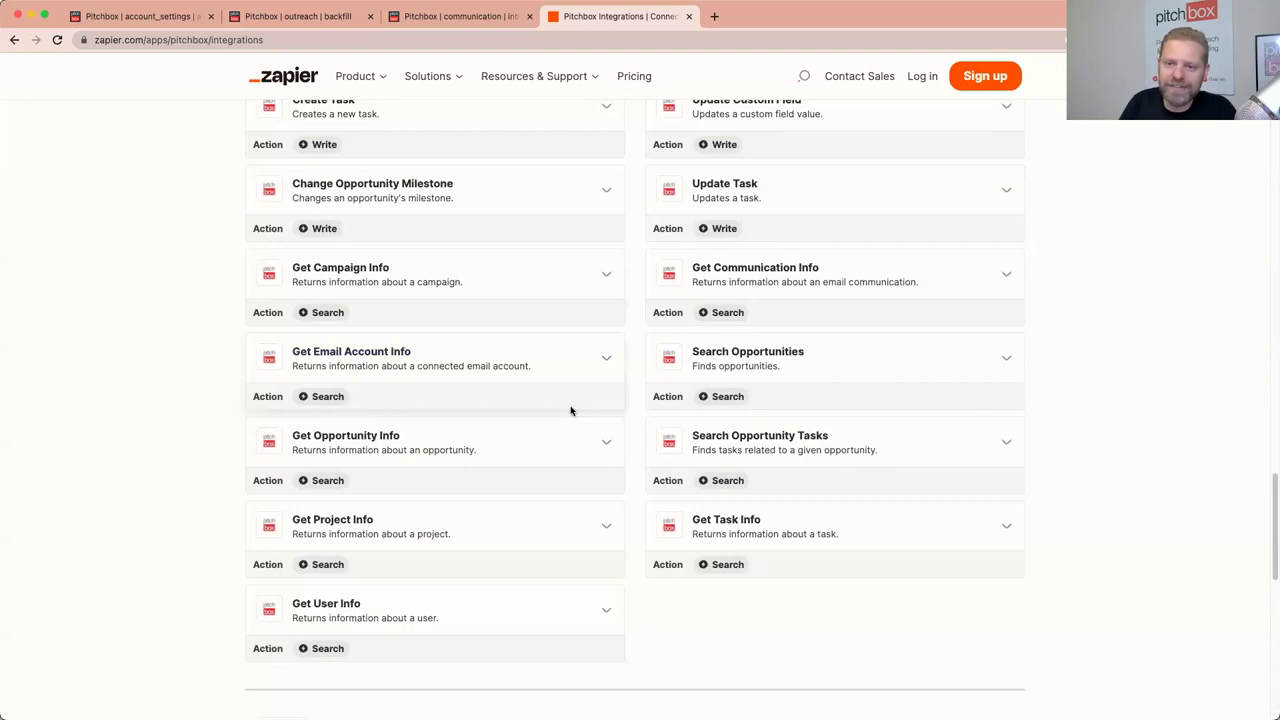
pyautogui.scroll(15, 571, 410)
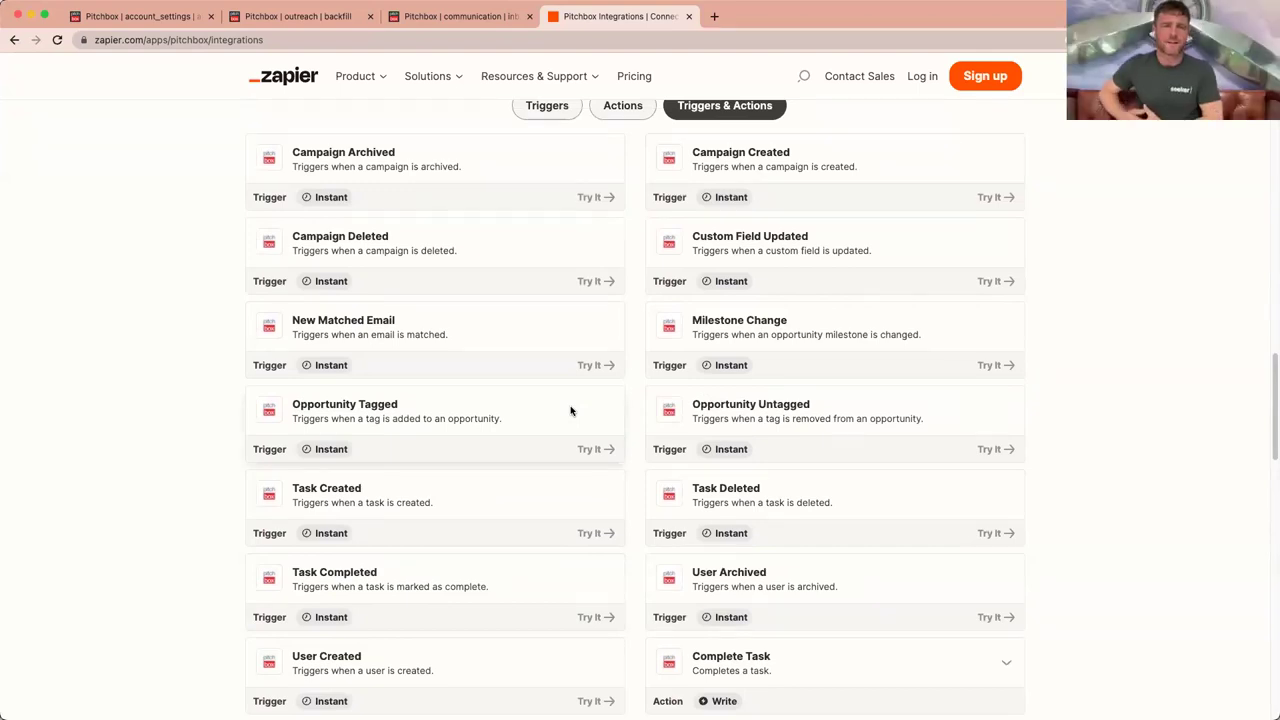
pyautogui.scroll(1, 570, 409)
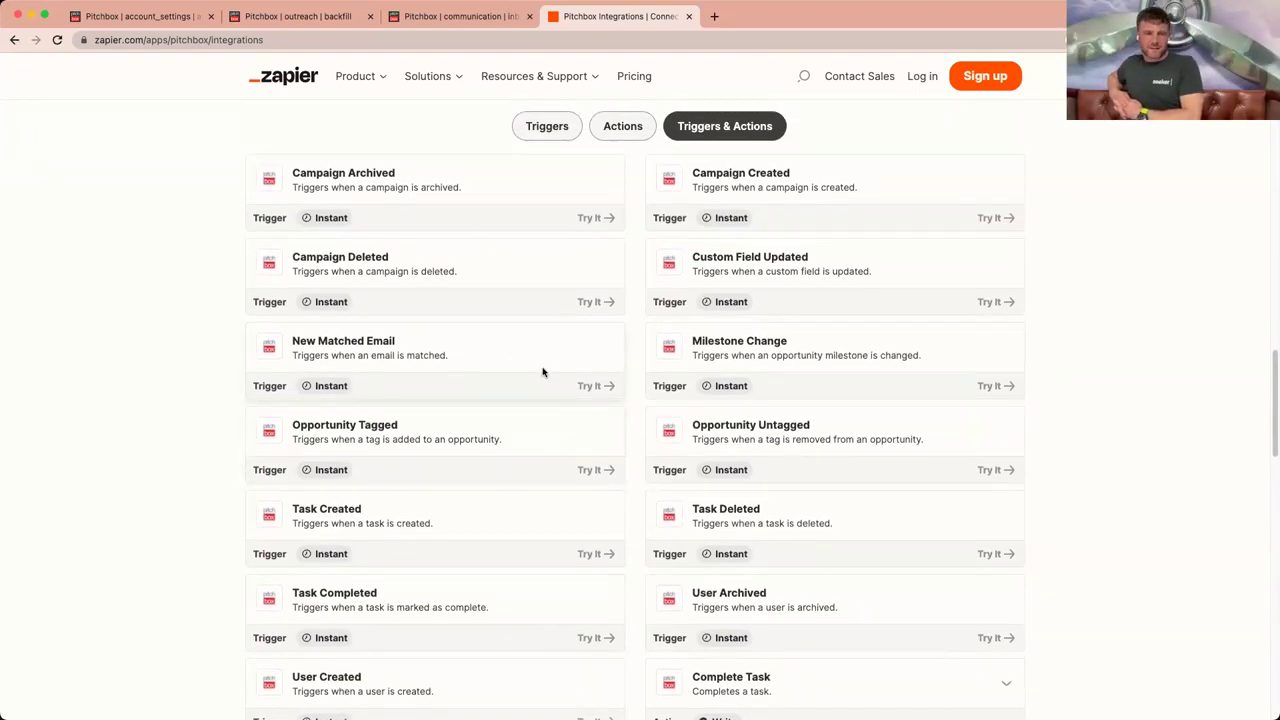
pyautogui.scroll(1, 544, 390)
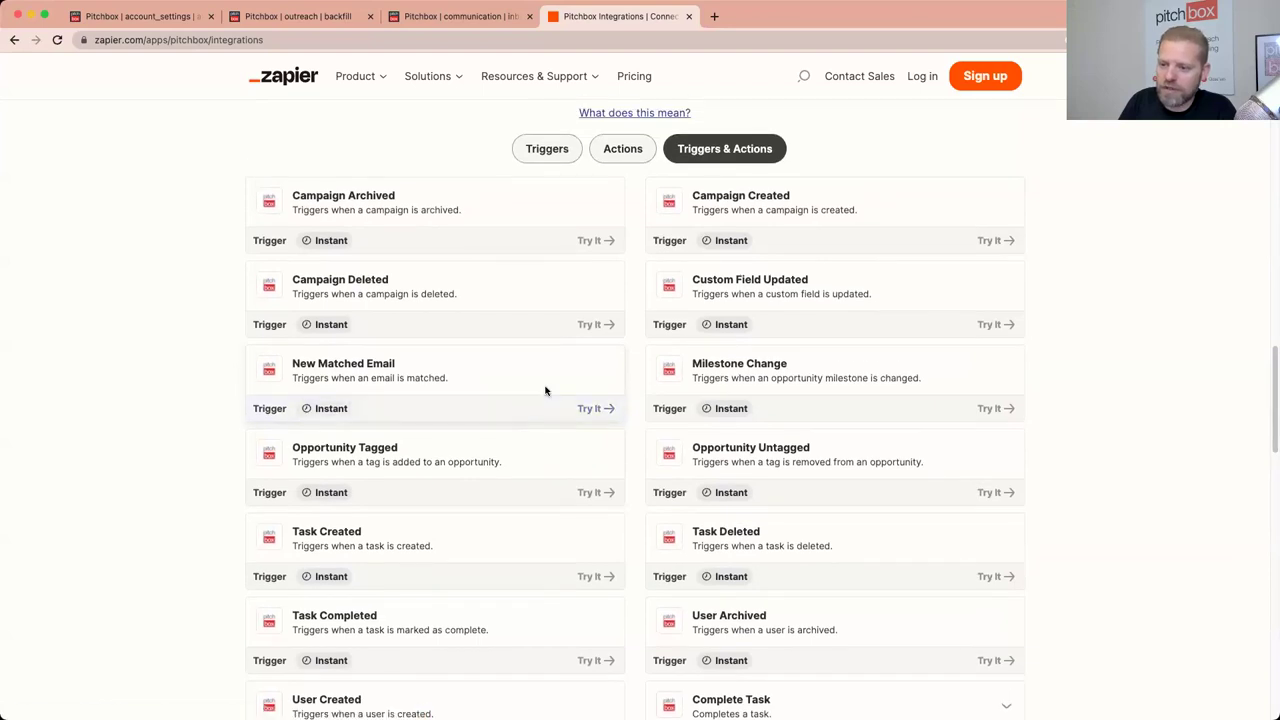
pyautogui.scroll(-1, 545, 390)
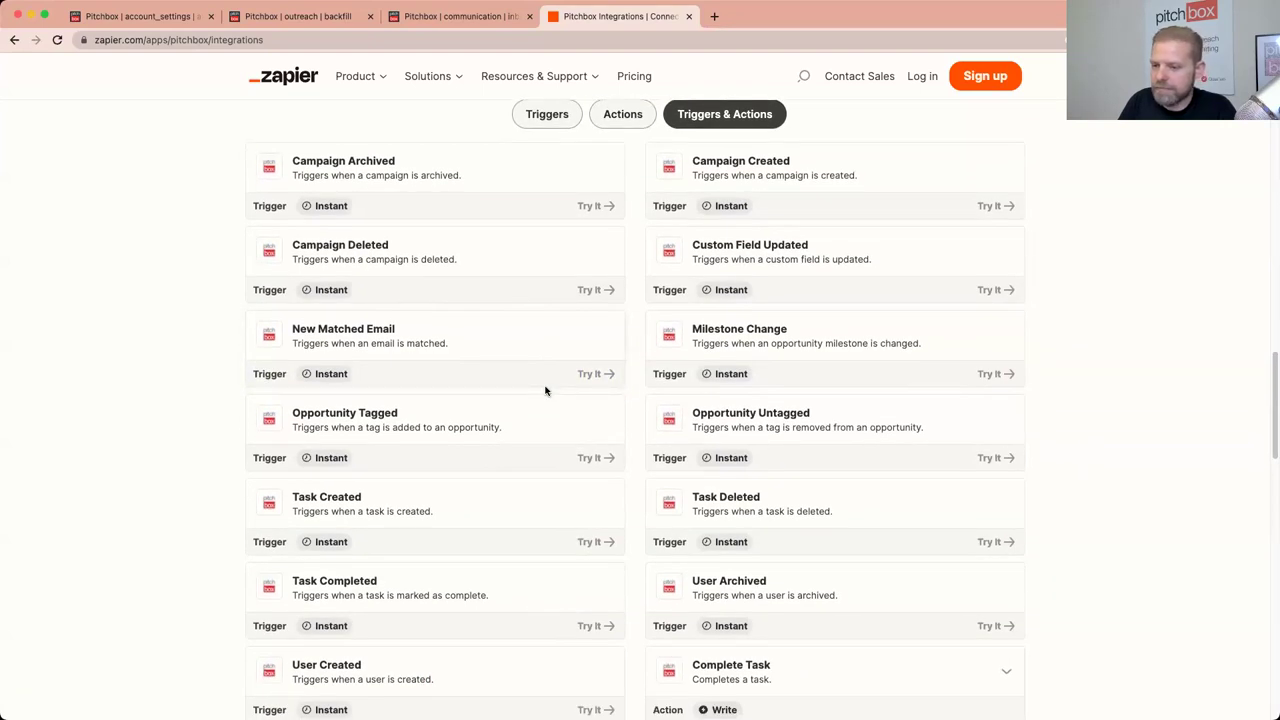
pyautogui.scroll(-1, 545, 390)
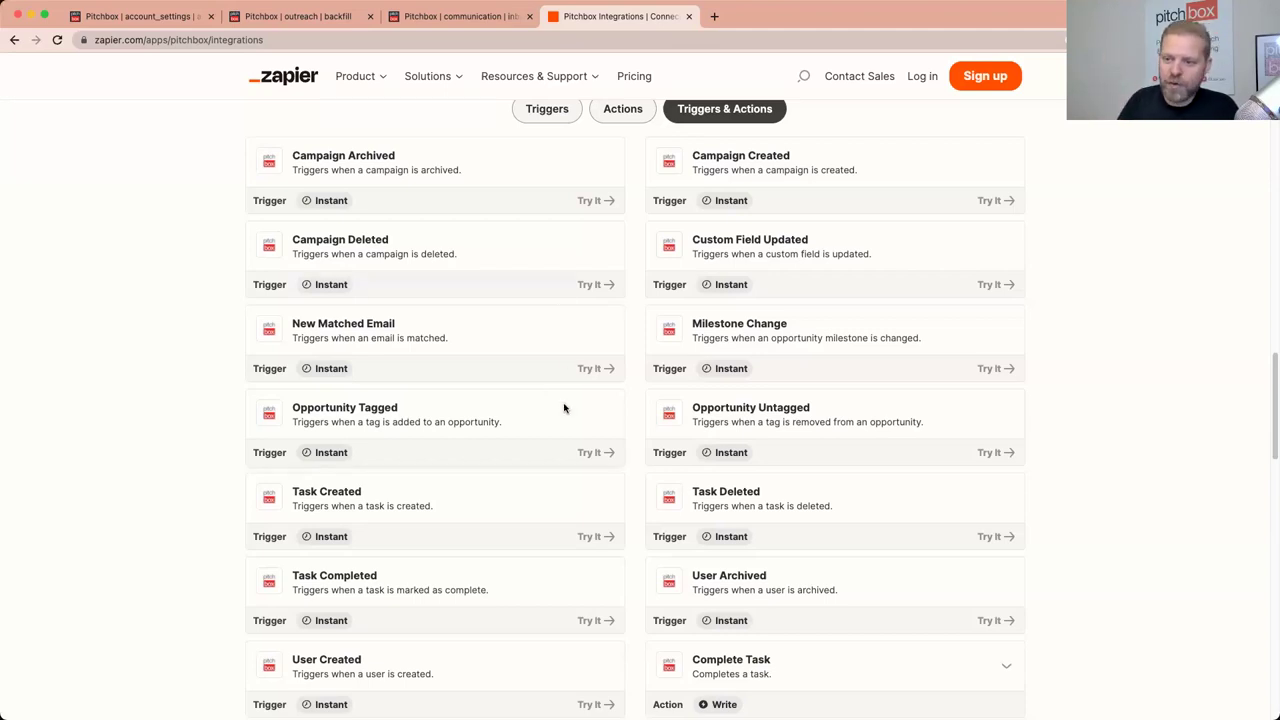
pyautogui.scroll(-3, 563, 408)
pyautogui.scroll(-2, 563, 408)
pyautogui.scroll(-2, 564, 408)
pyautogui.scroll(-5, 565, 409)
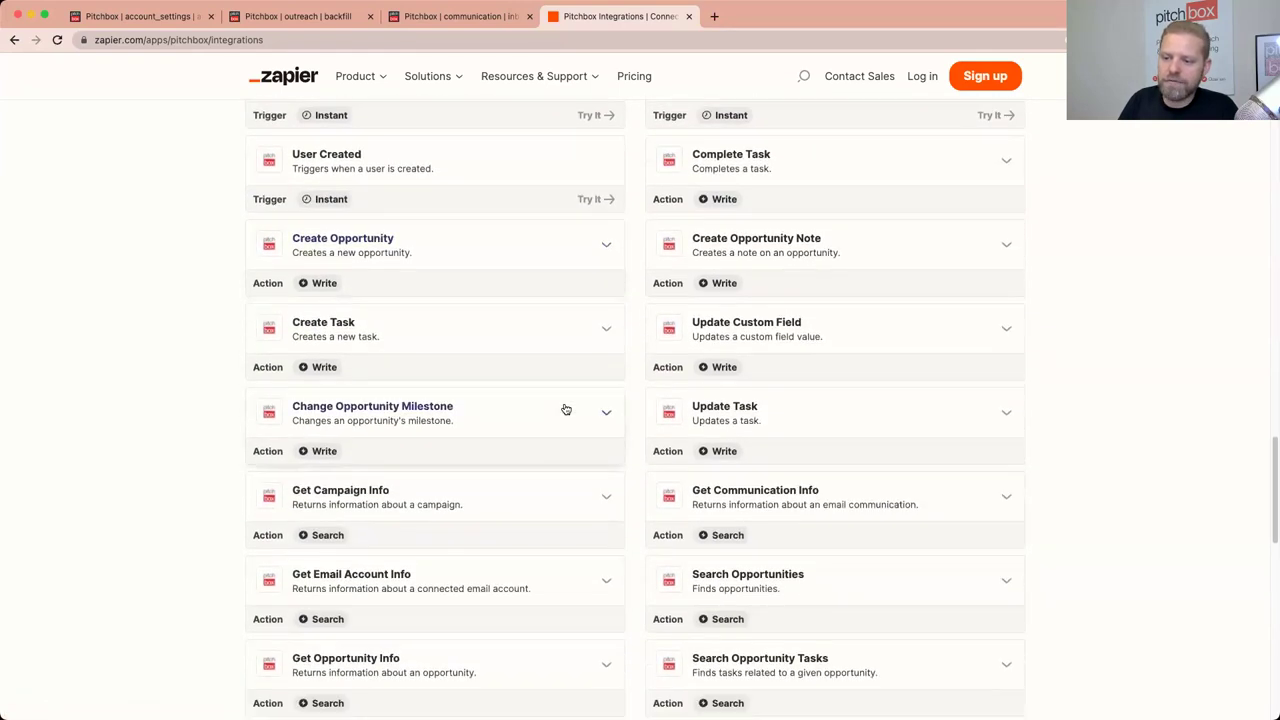